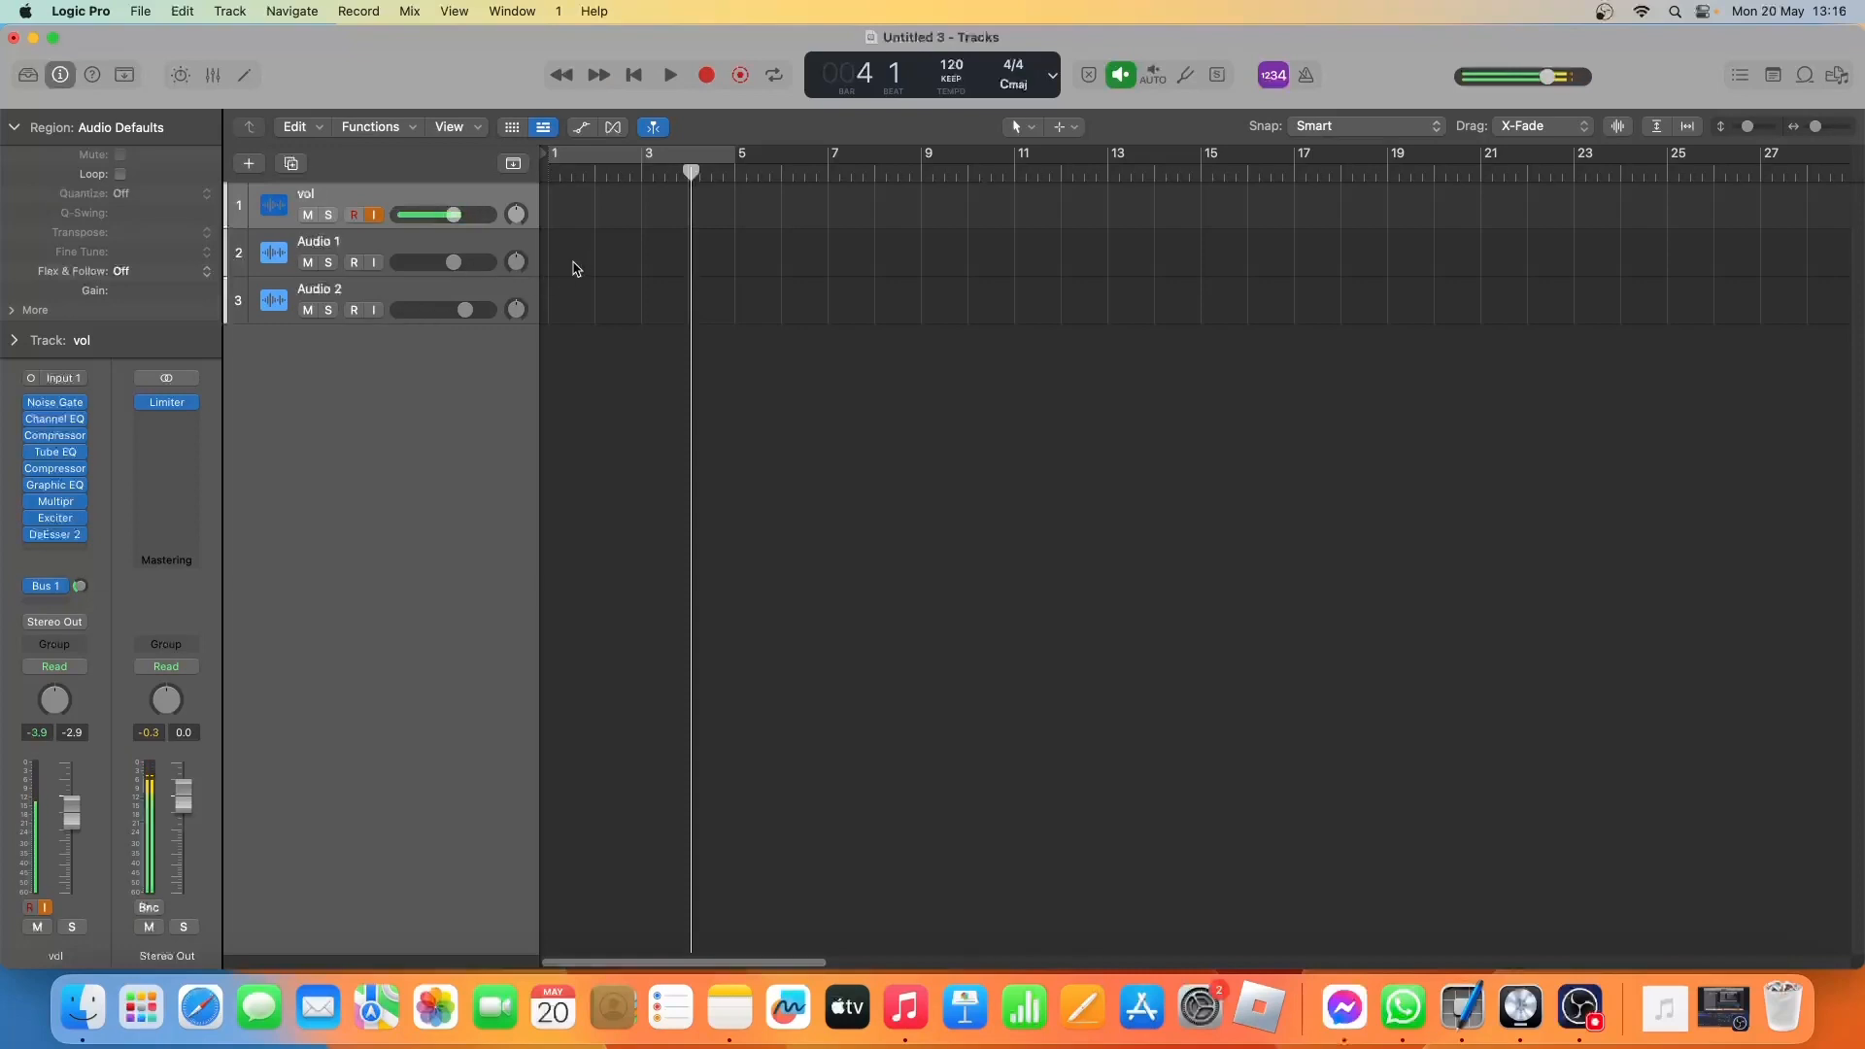
# Record a short vocal take on the vol track from the beginning of the project, stopping after about three bars.
pyautogui.click(638, 77)
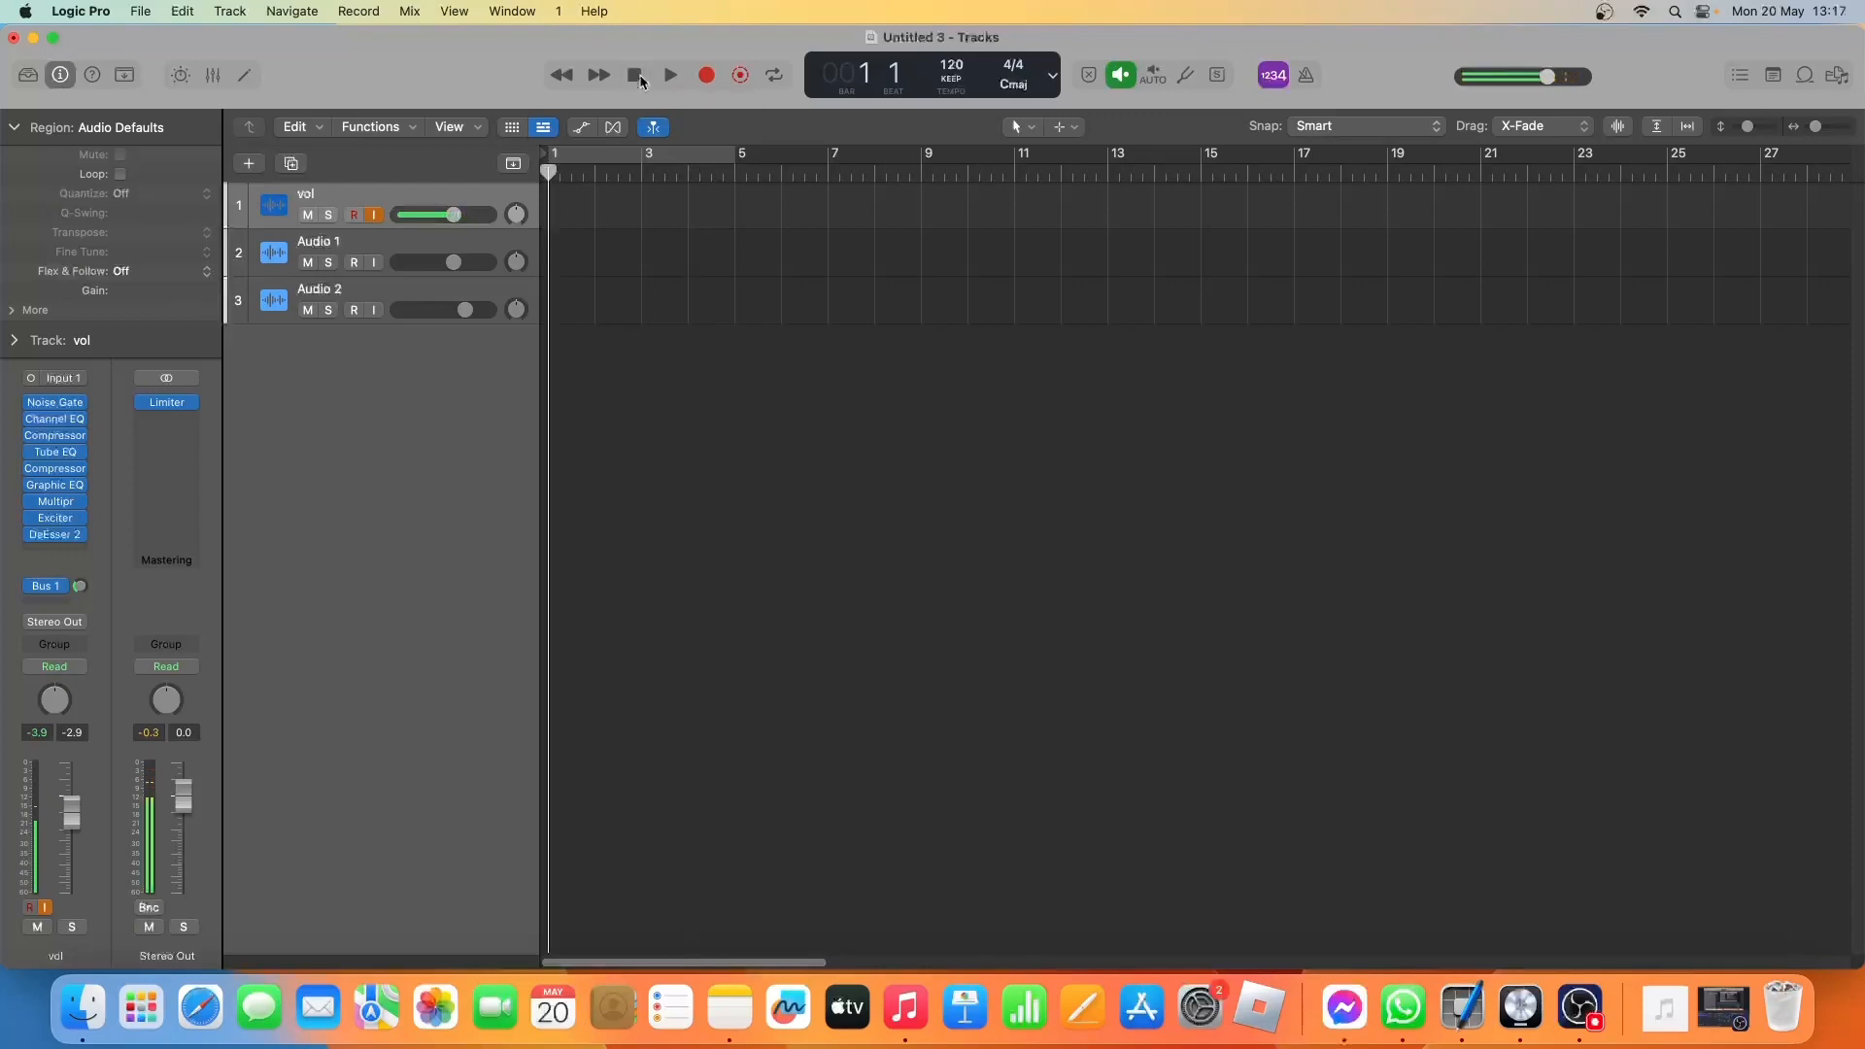
pyautogui.click(706, 76)
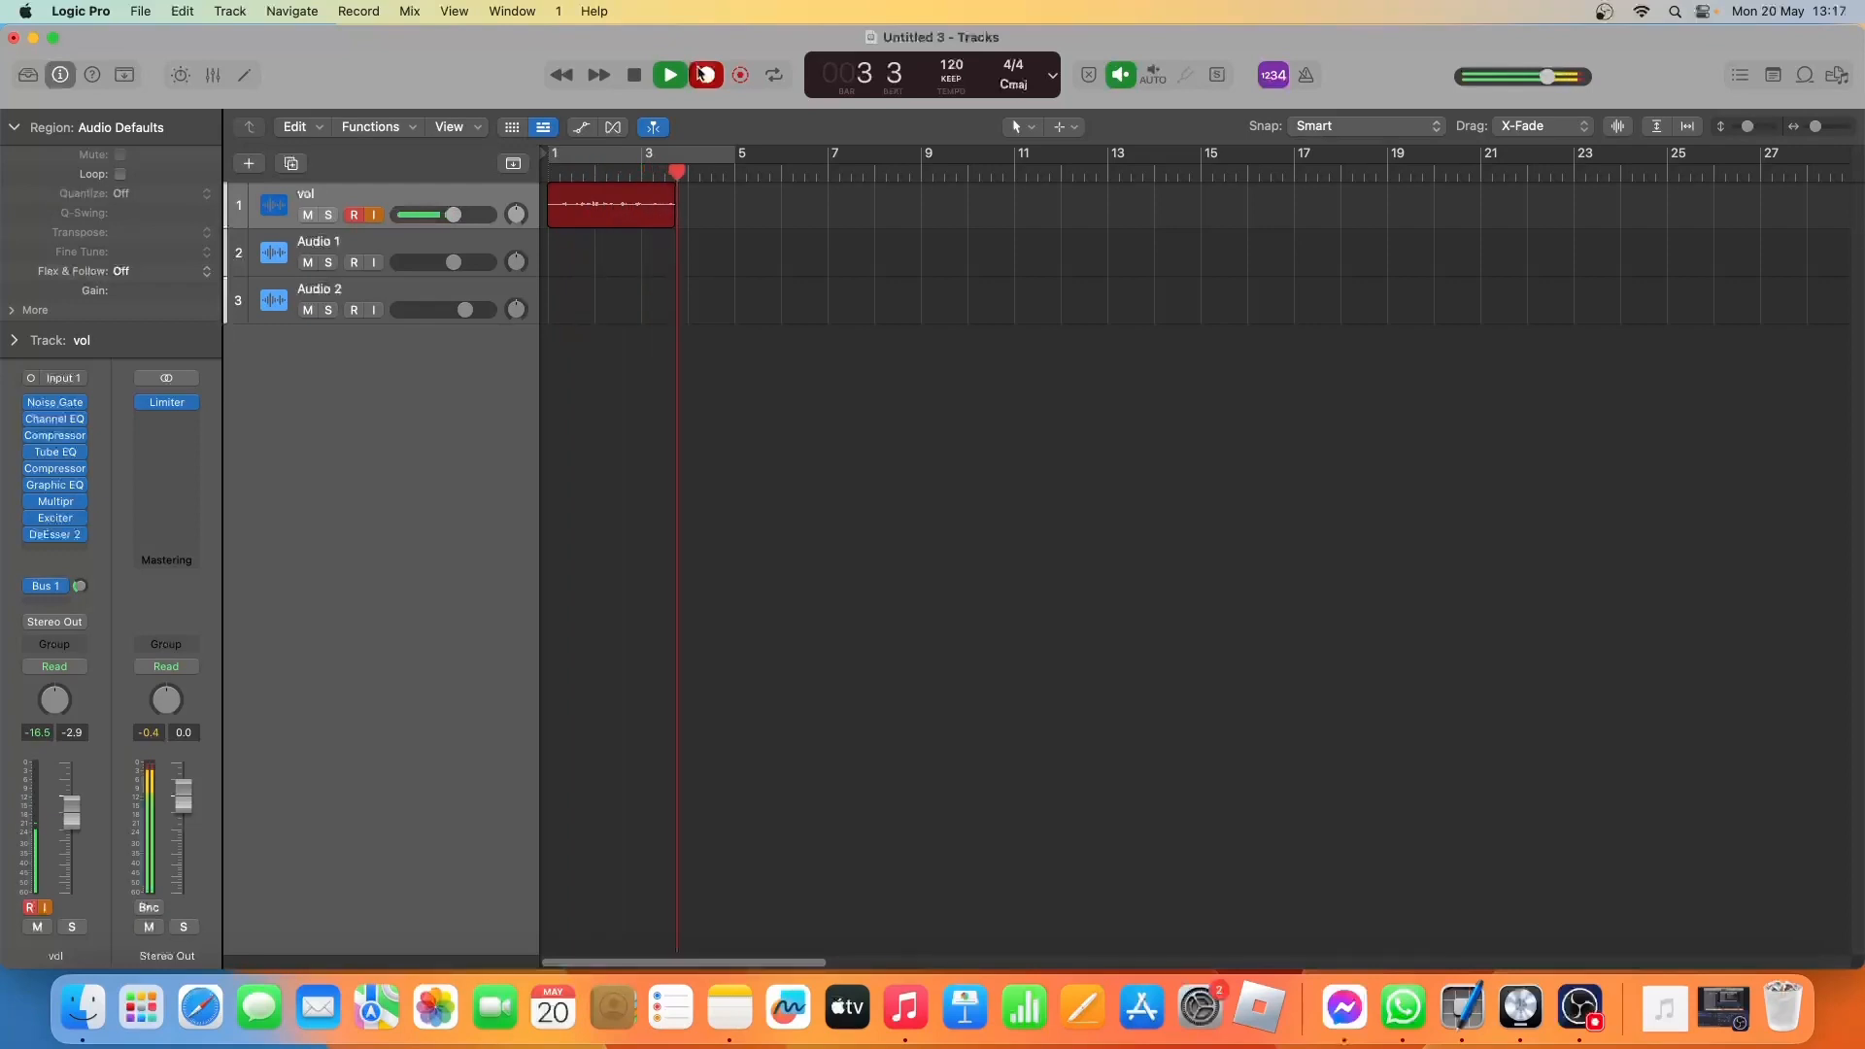
pyautogui.click(701, 73)
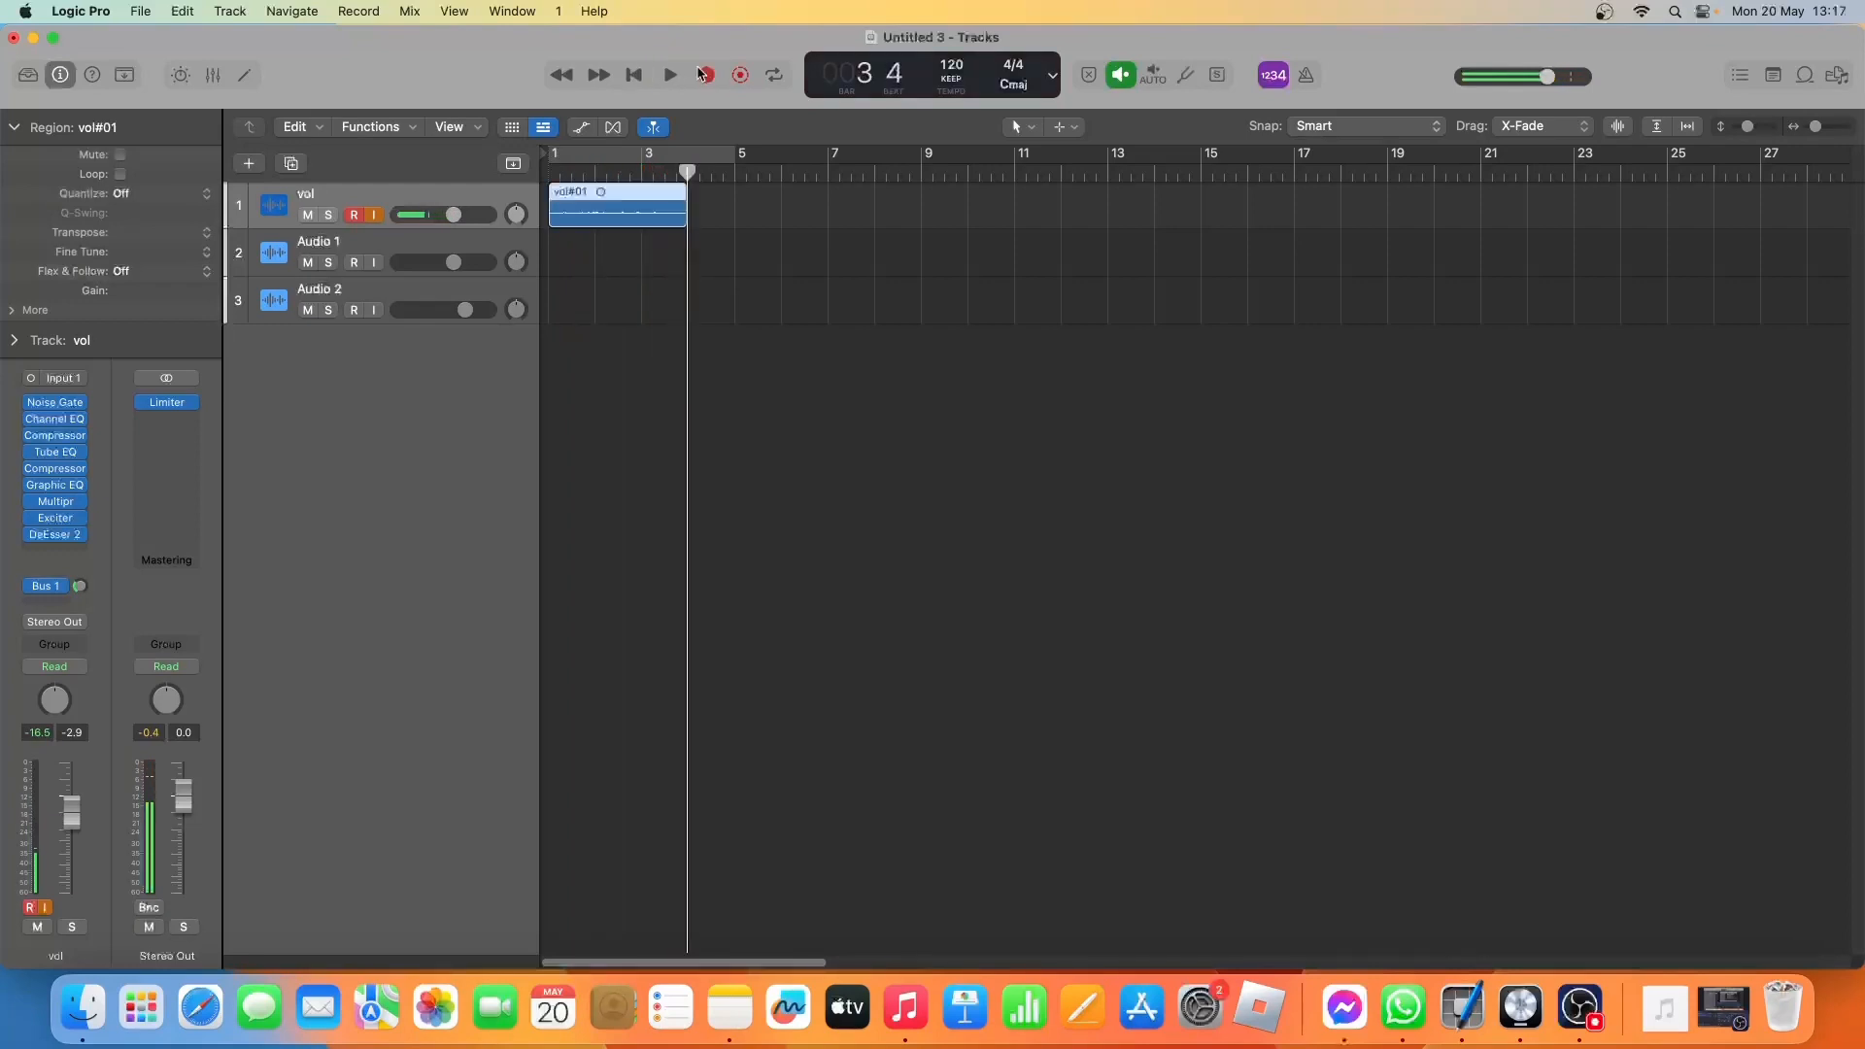
# Move the recorded vocal region from the vol track down to the Audio 1 track and select that track.
pyautogui.click(602, 228)
pyautogui.moveTo(603, 232); pyautogui.dragTo(597, 244)
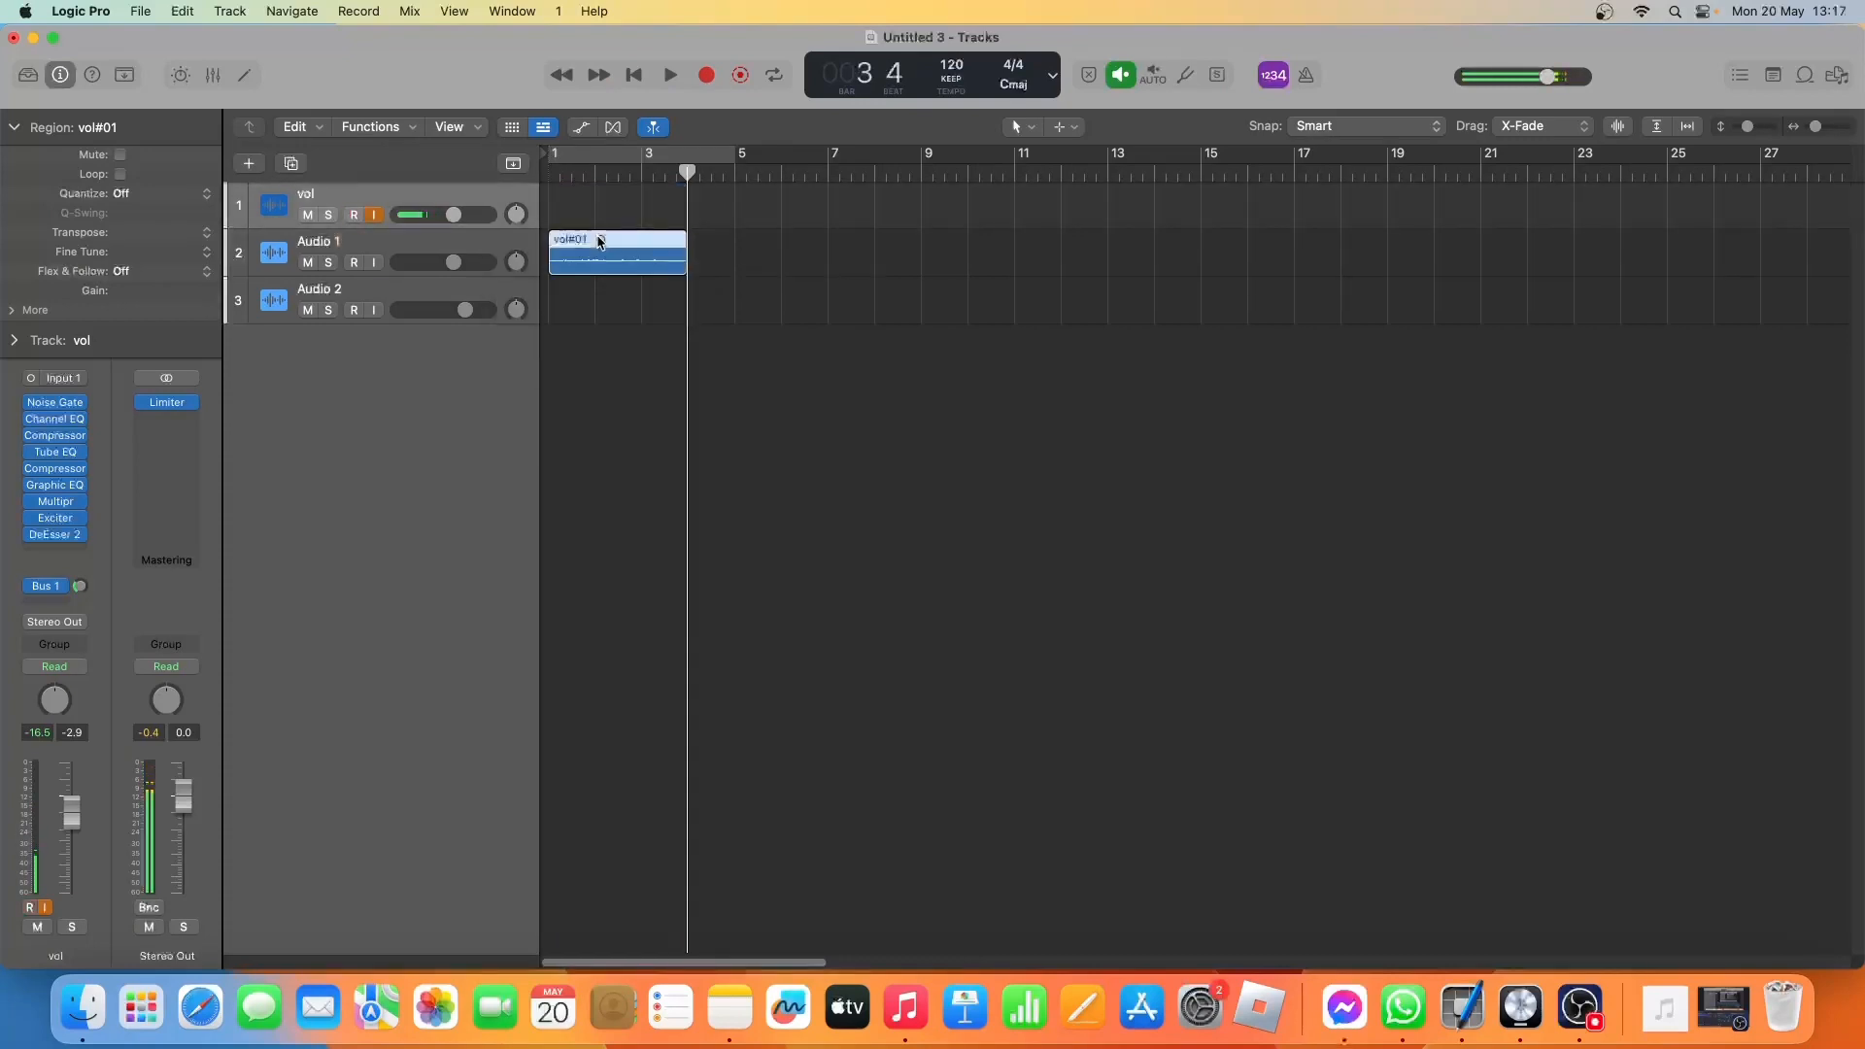
pyautogui.click(505, 243)
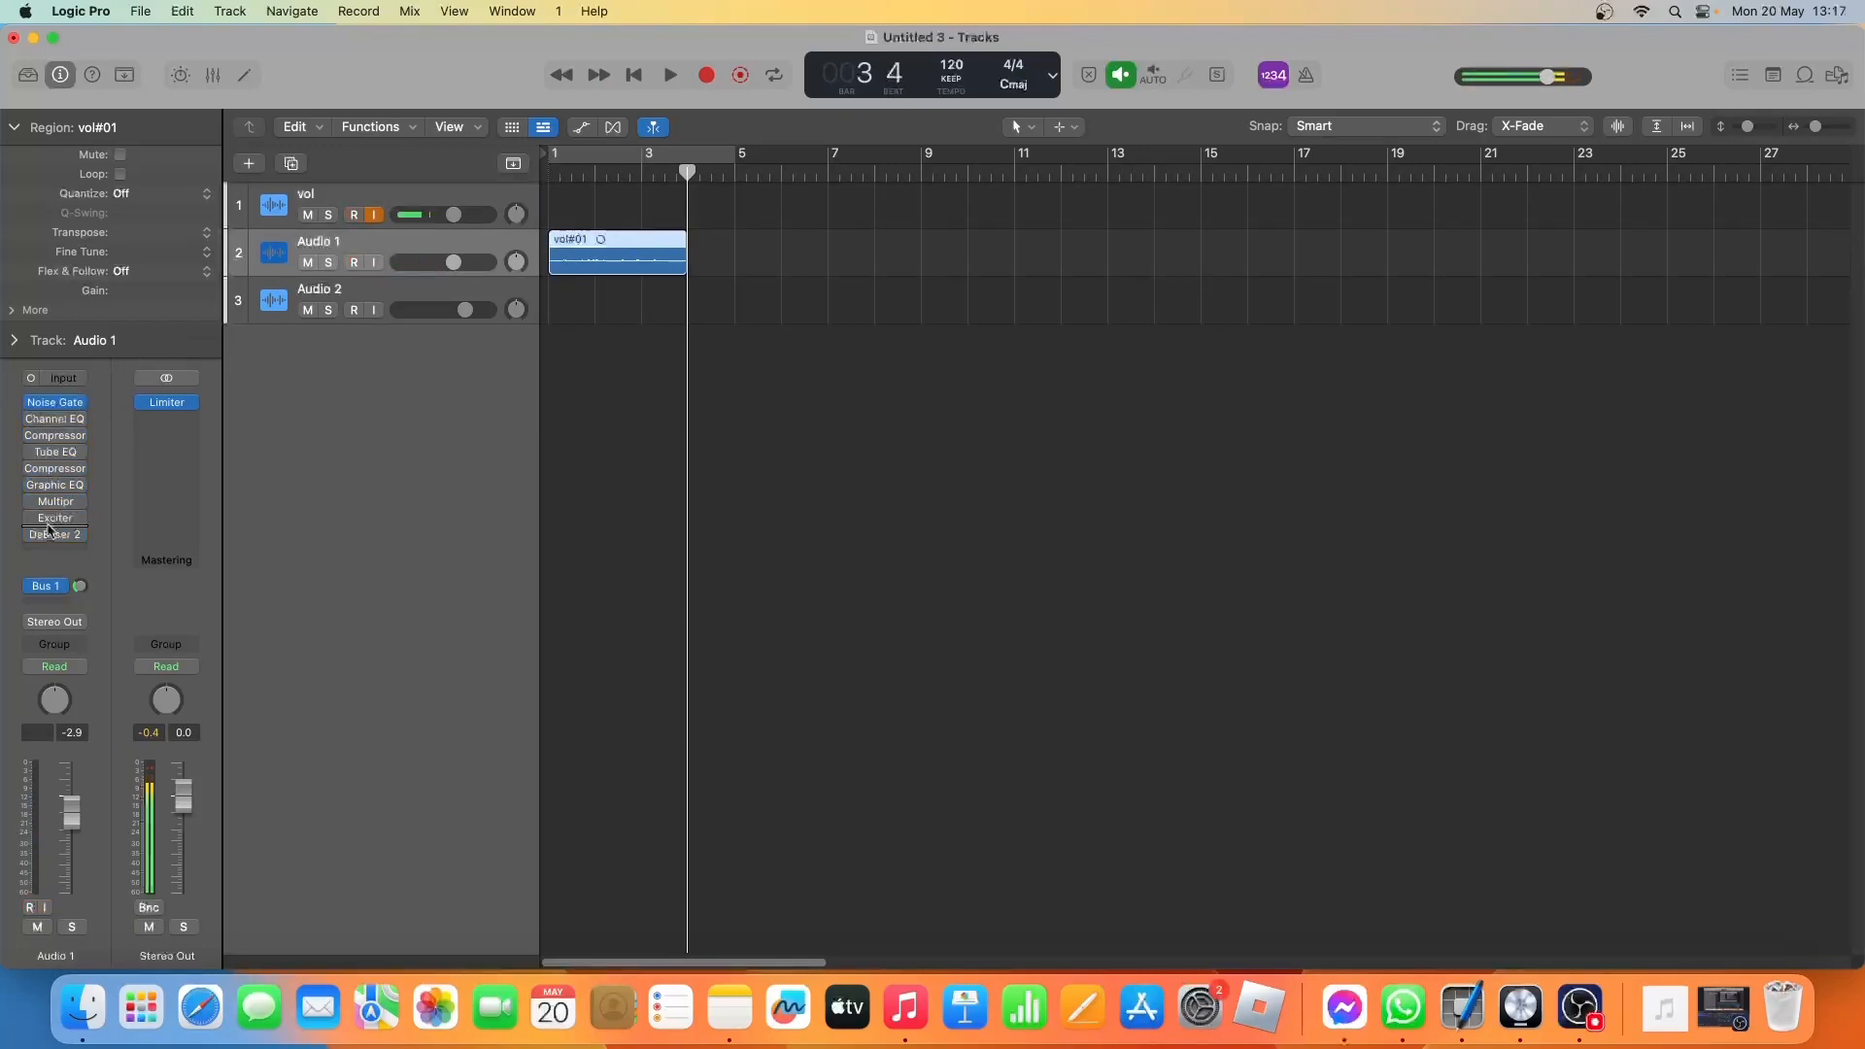
# Open the Noise Gate on Audio 1 and play the vocal take from the beginning through it.
pyautogui.click(53, 407)
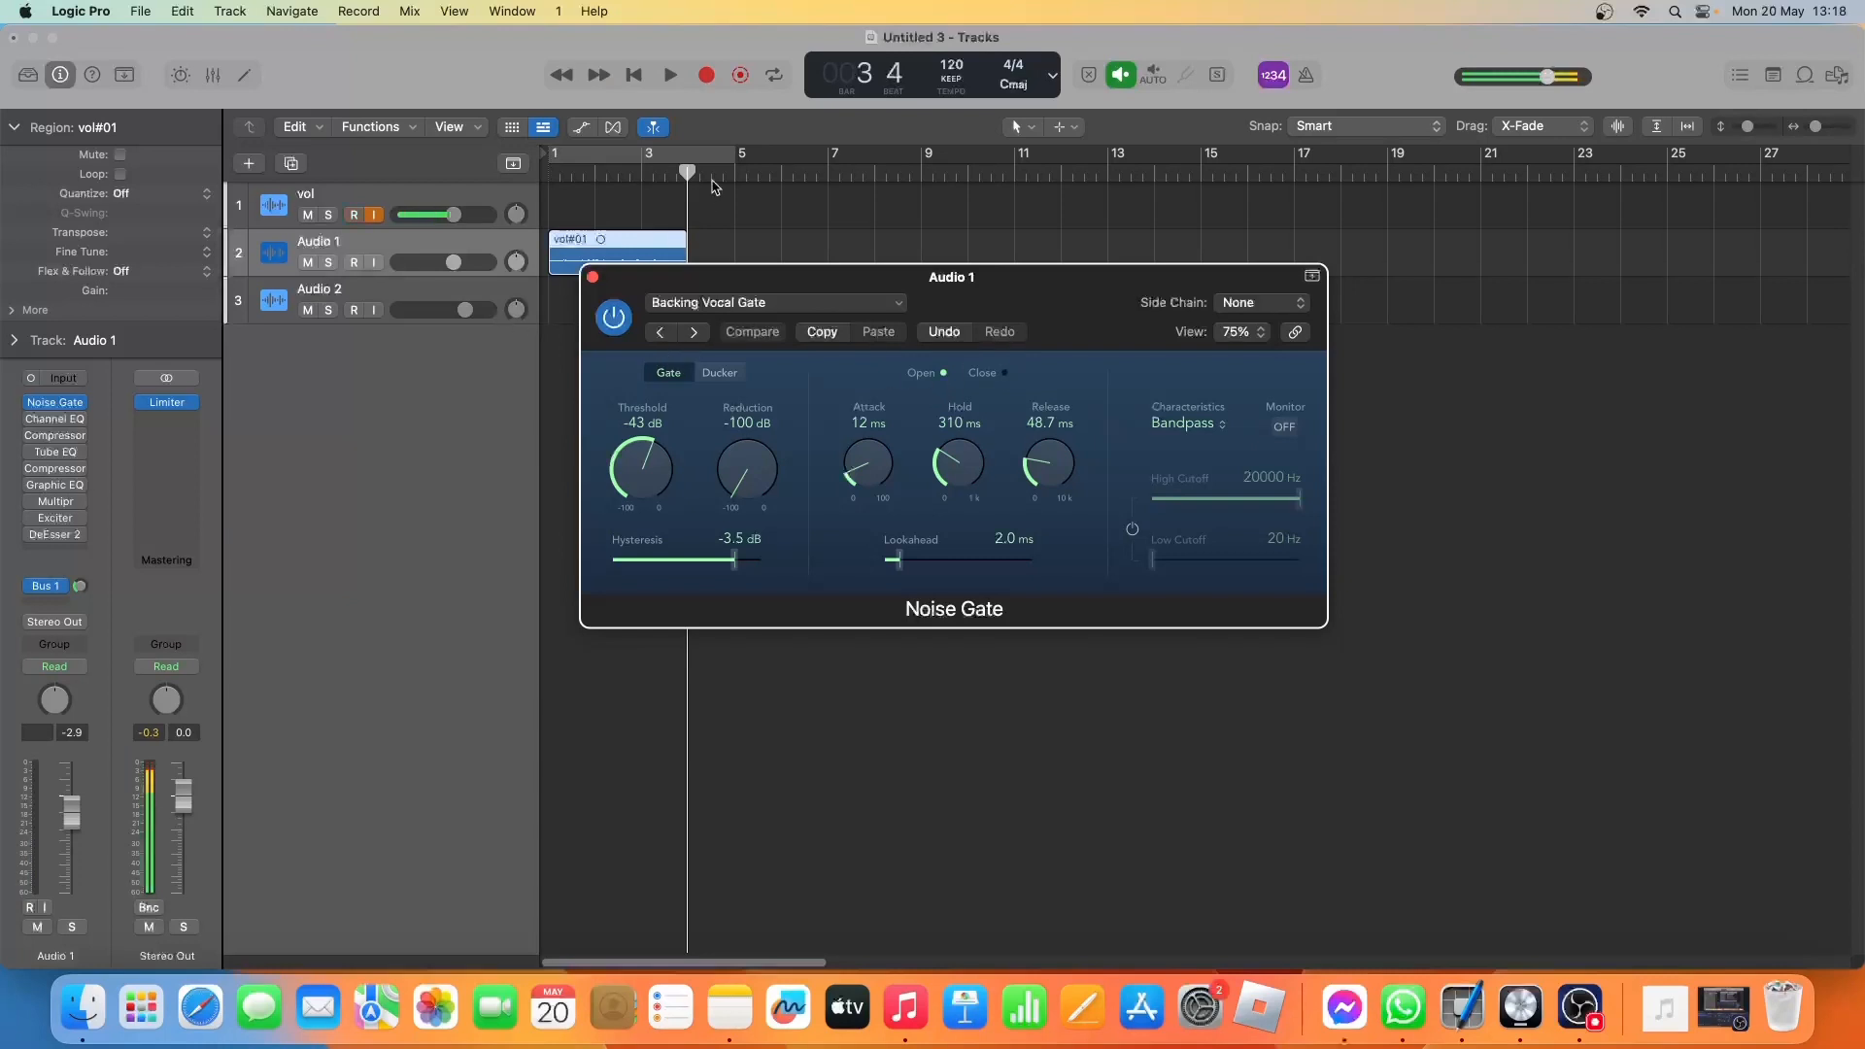
pyautogui.click(637, 81)
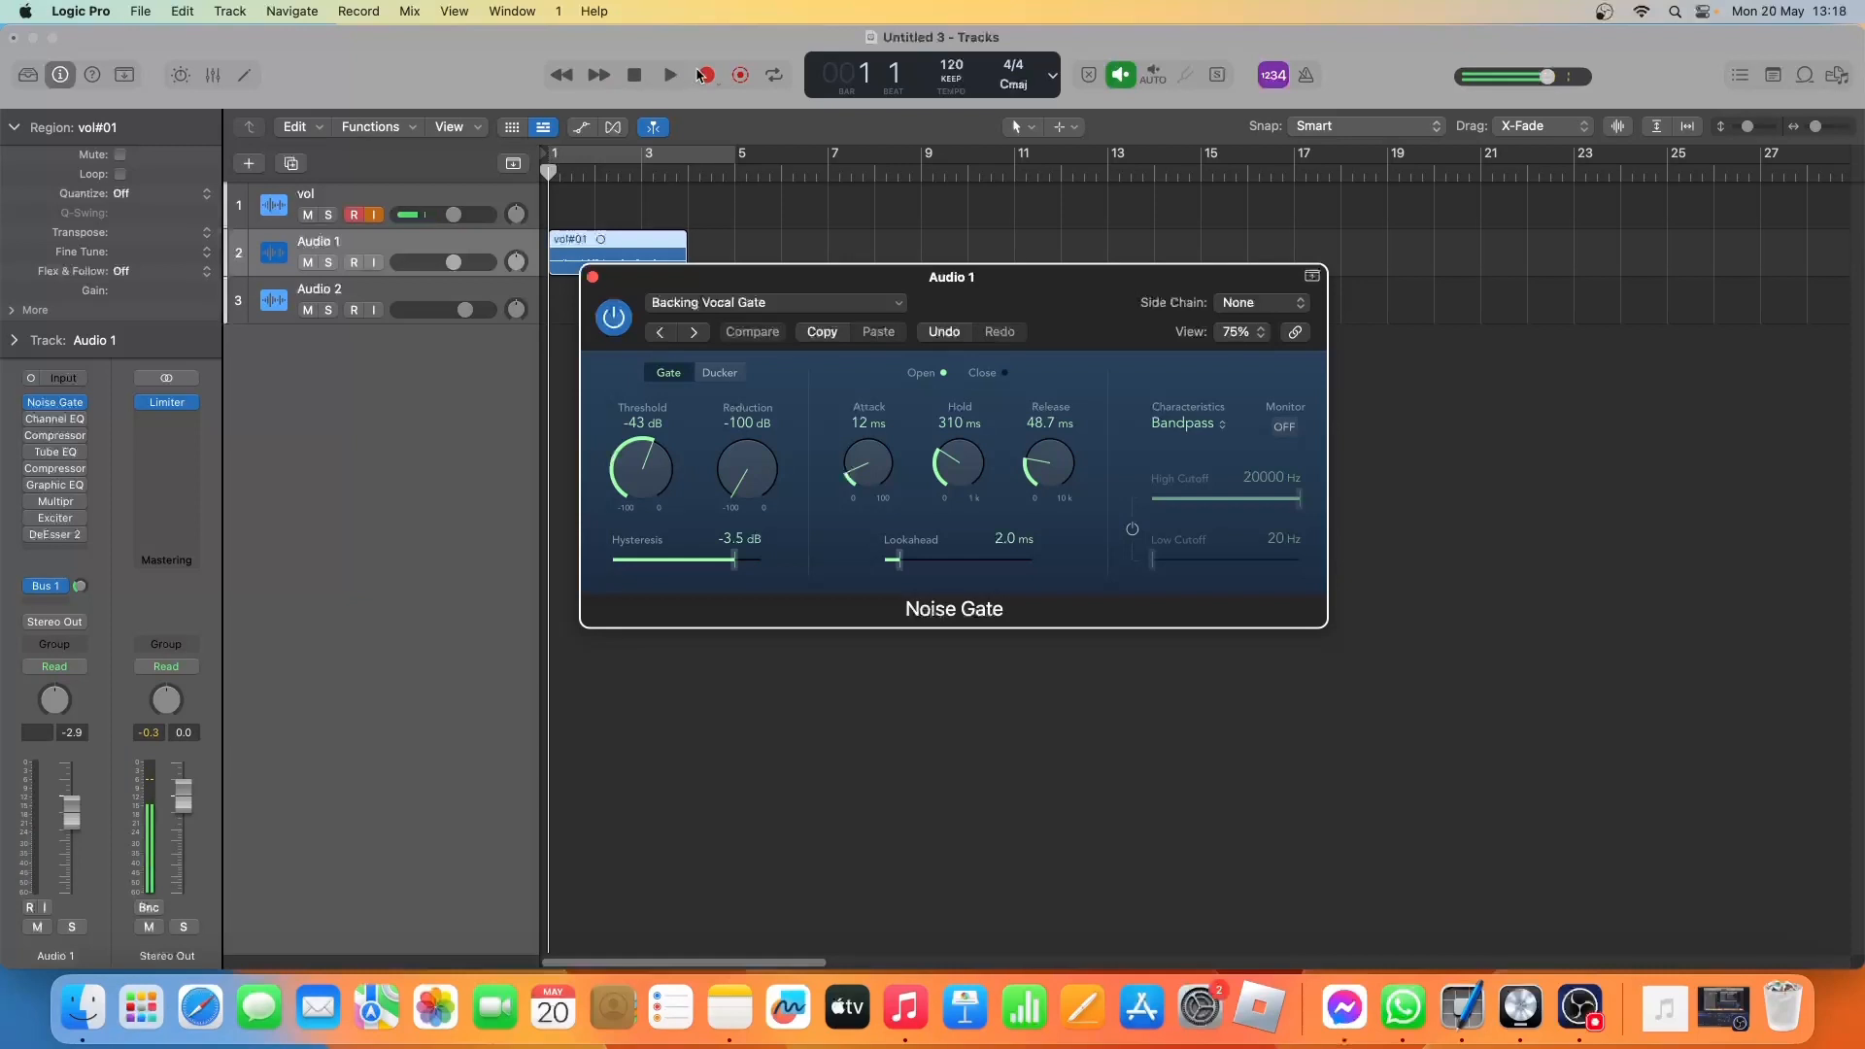
pyautogui.click(670, 76)
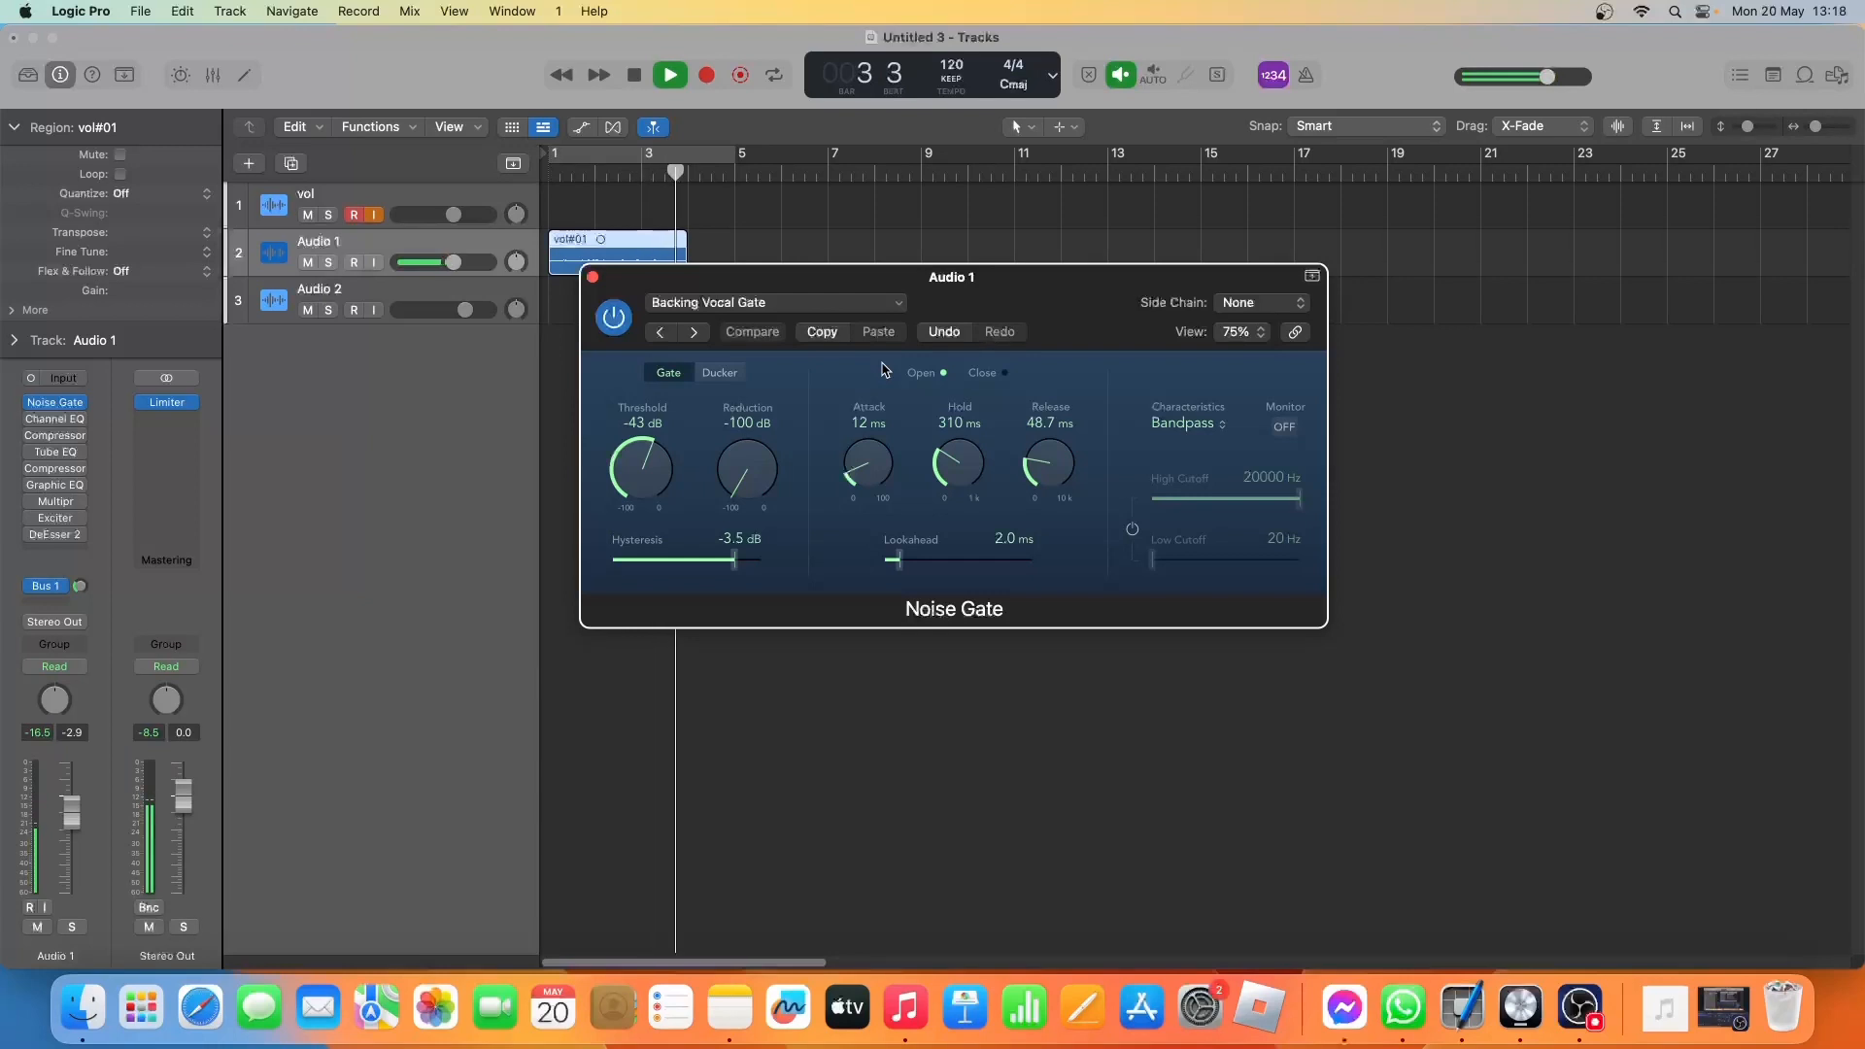
pyautogui.press('space')
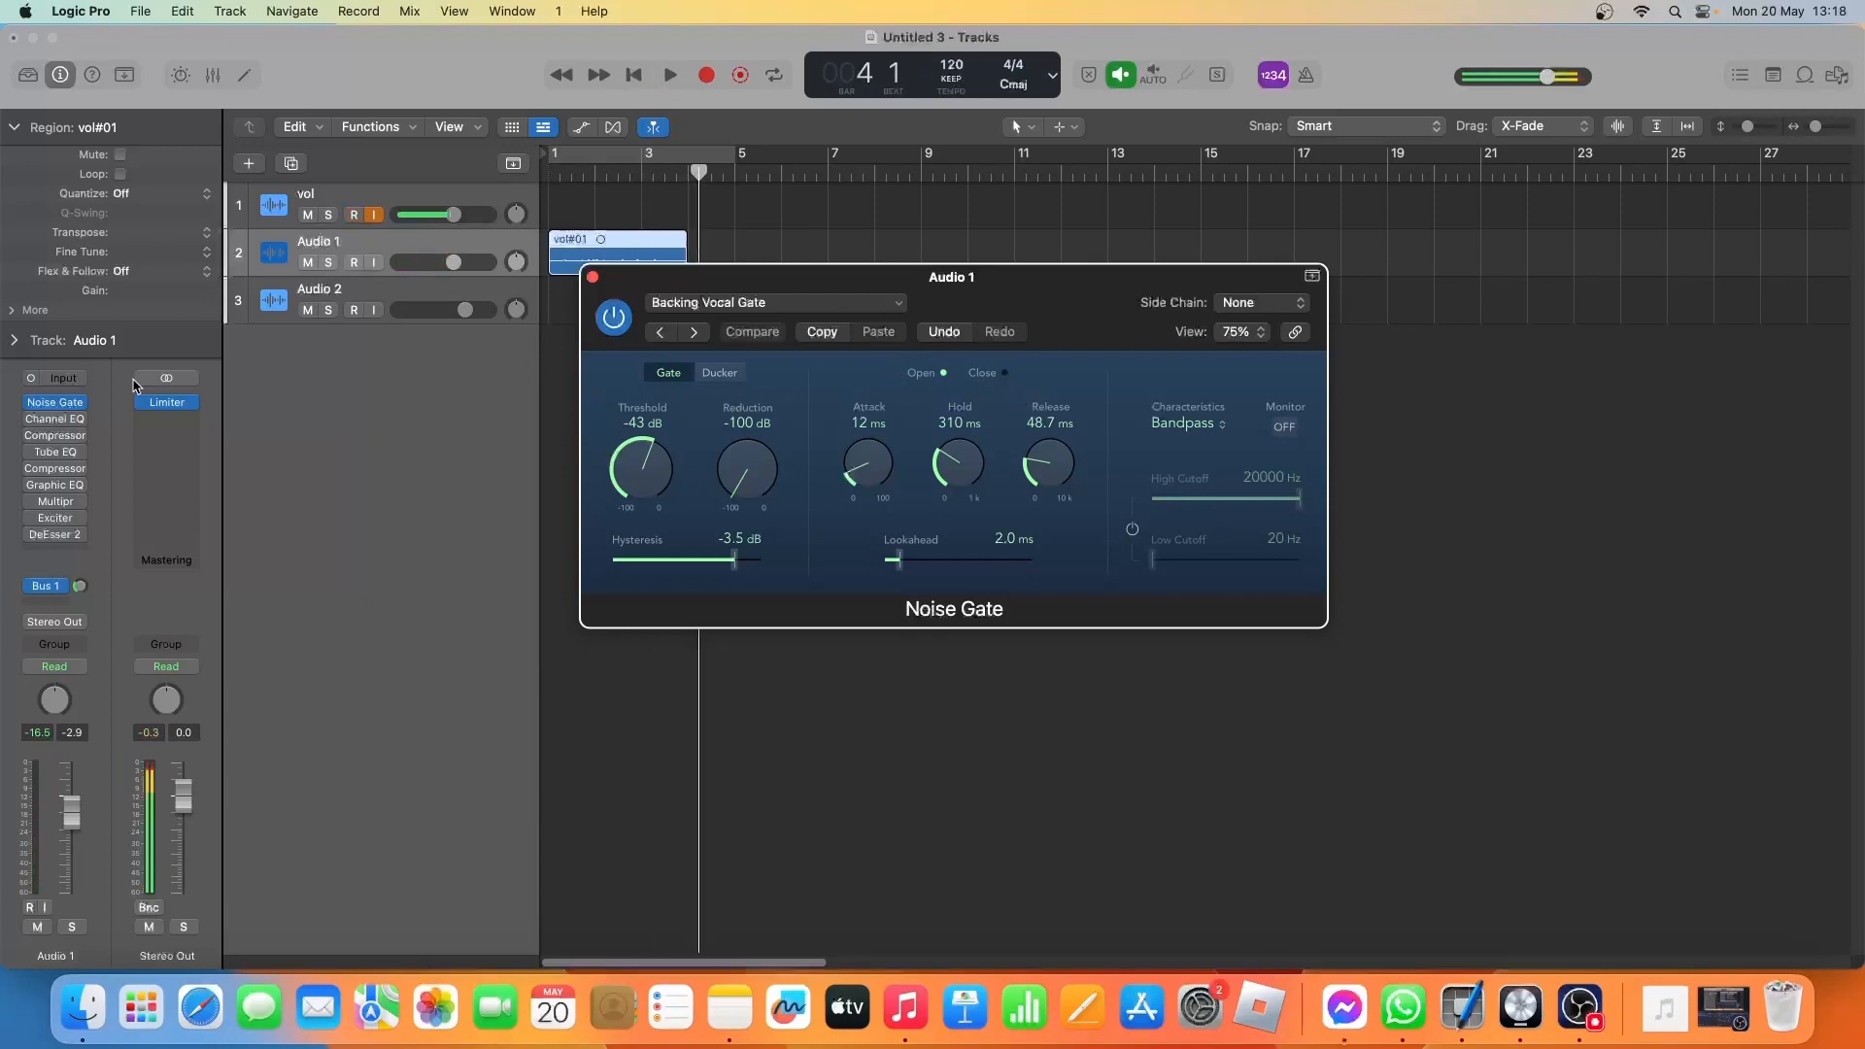
# Close the Noise Gate, open the Channel EQ on Audio 1 and switch it on.
pyautogui.moveTo(56, 424)
pyautogui.click(593, 280)
pyautogui.click(55, 420)
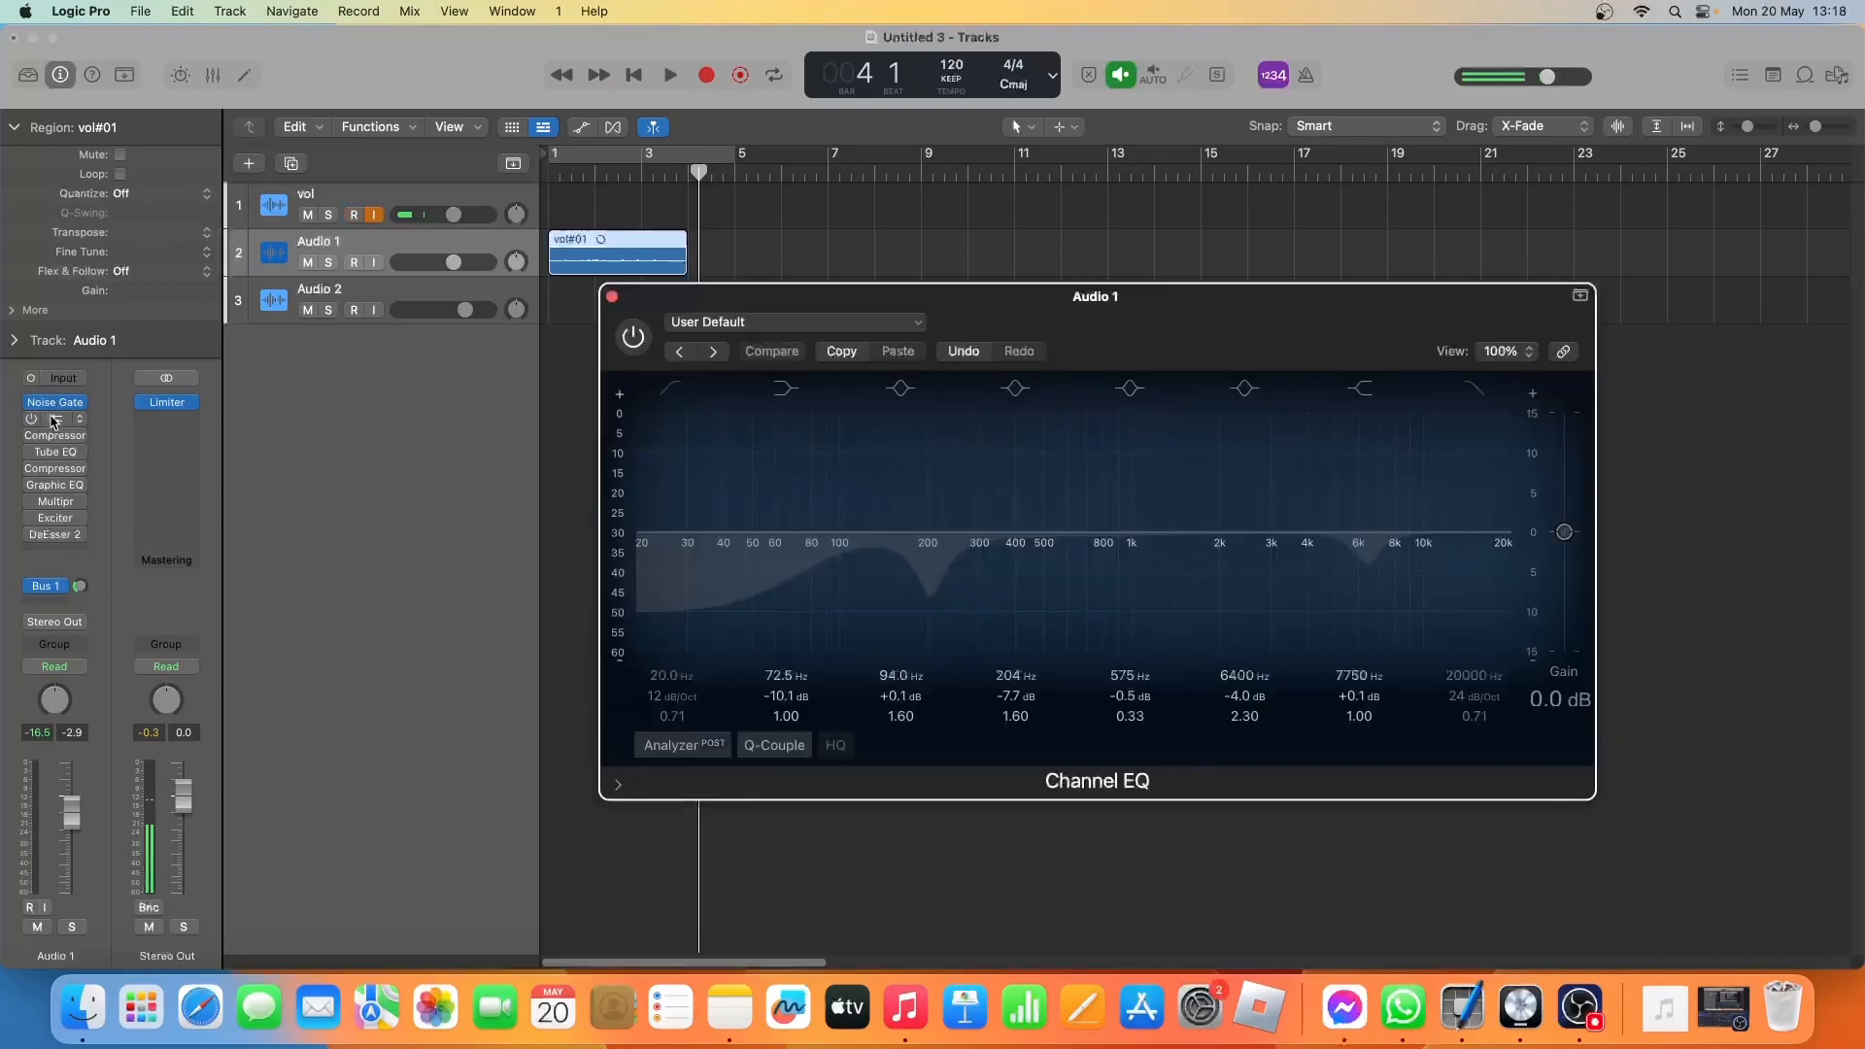
pyautogui.click(632, 346)
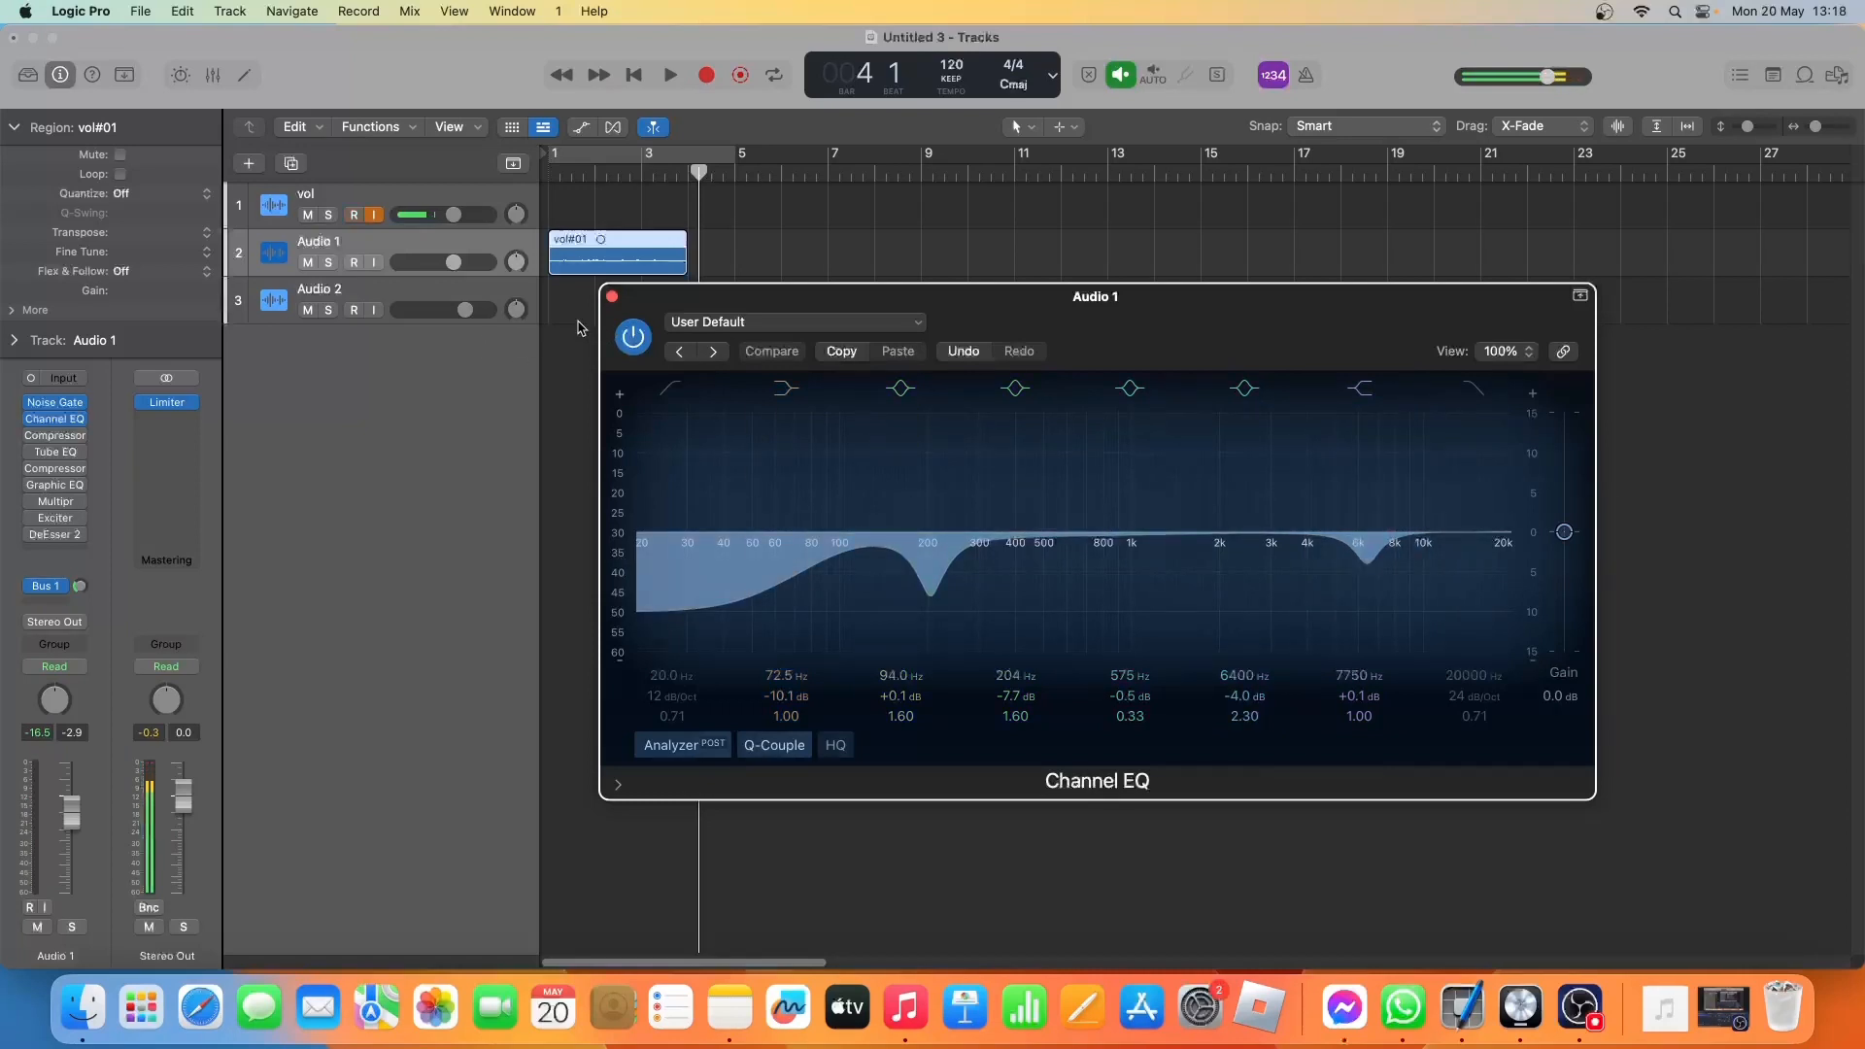
# Compare the vocal take with the Channel EQ active and bypassed, leaving the EQ switched on.
pyautogui.press('space')
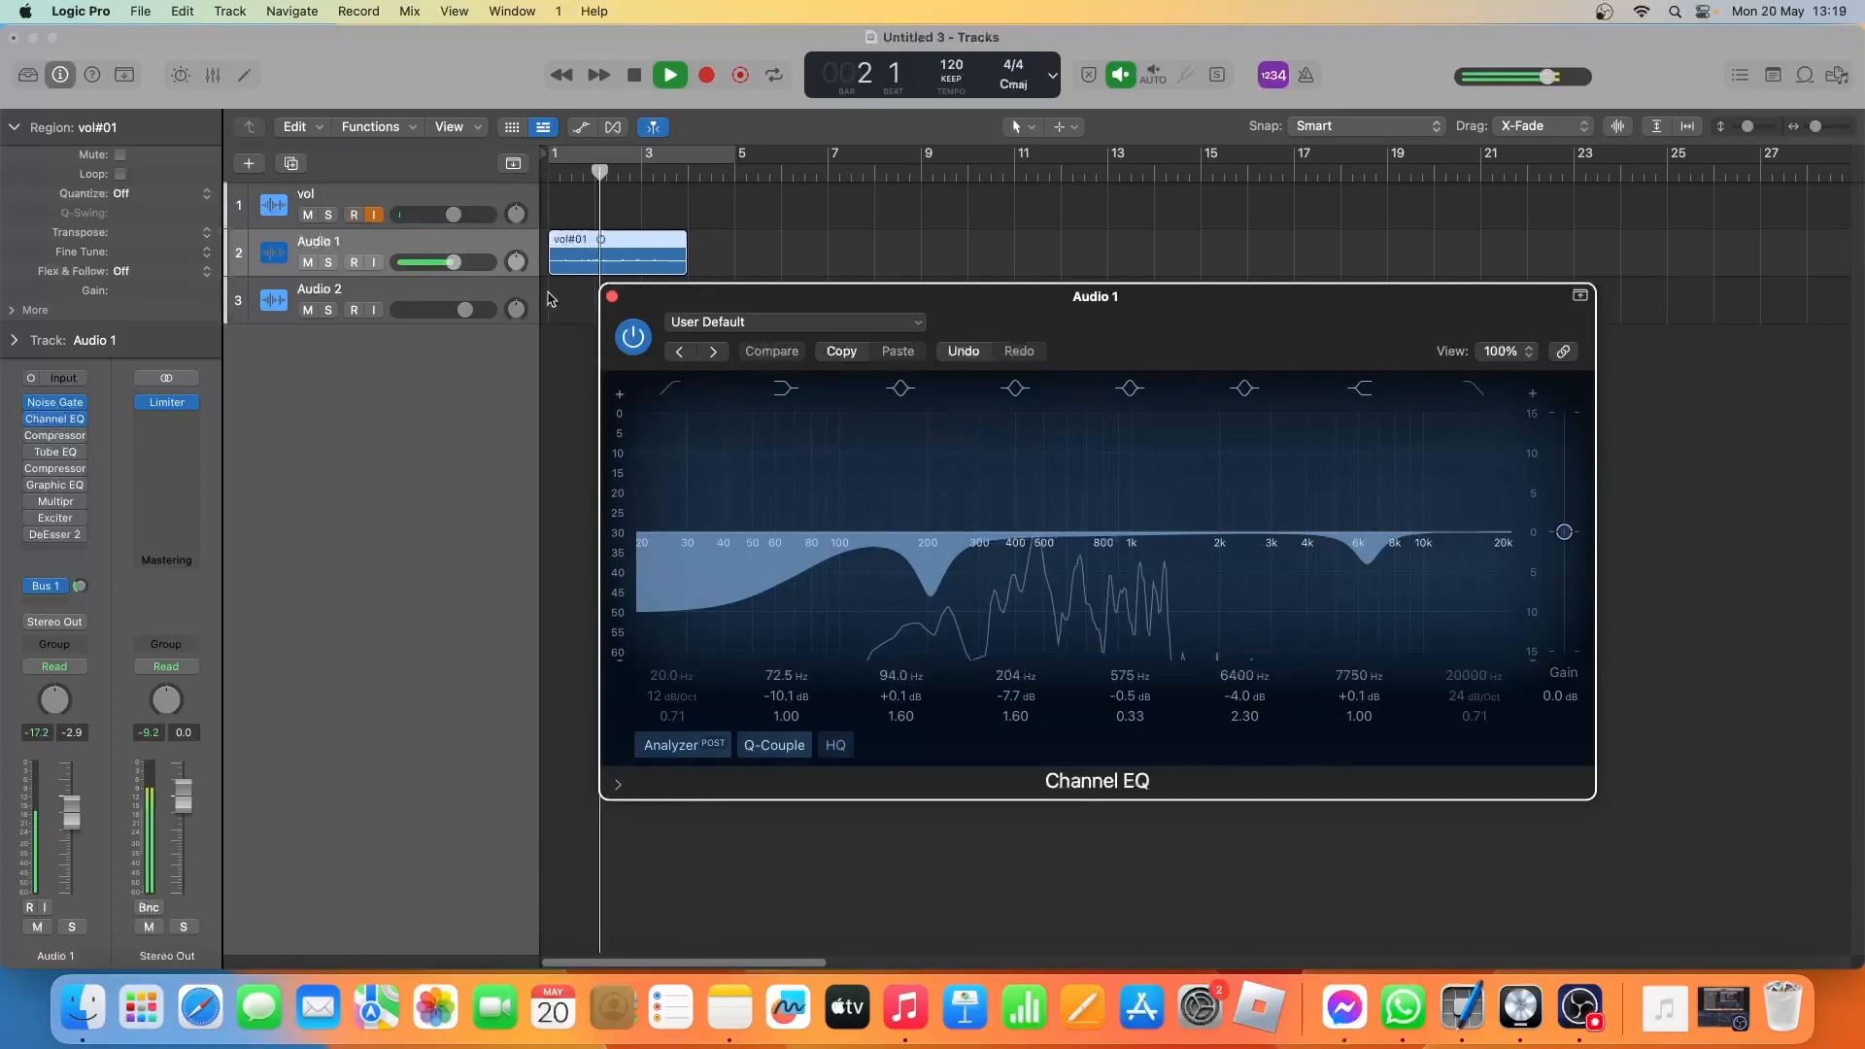
pyautogui.click(632, 337)
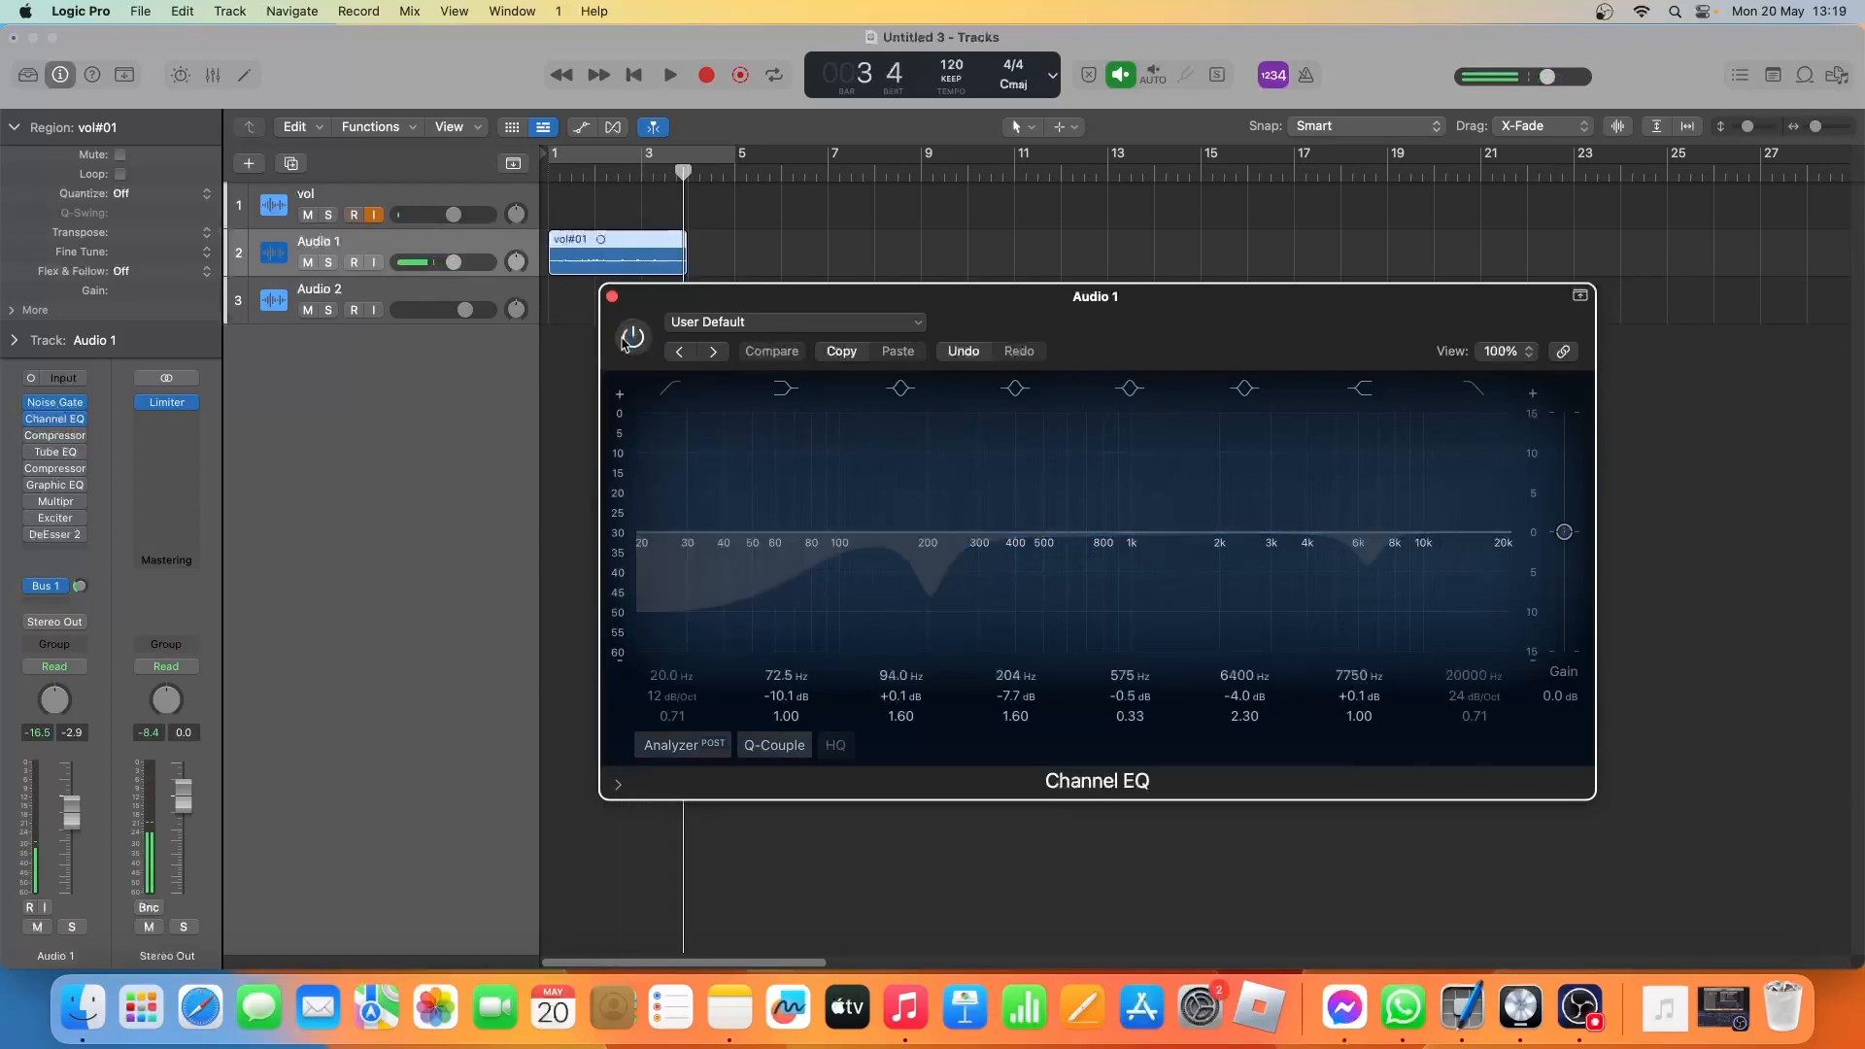
pyautogui.press('Return')
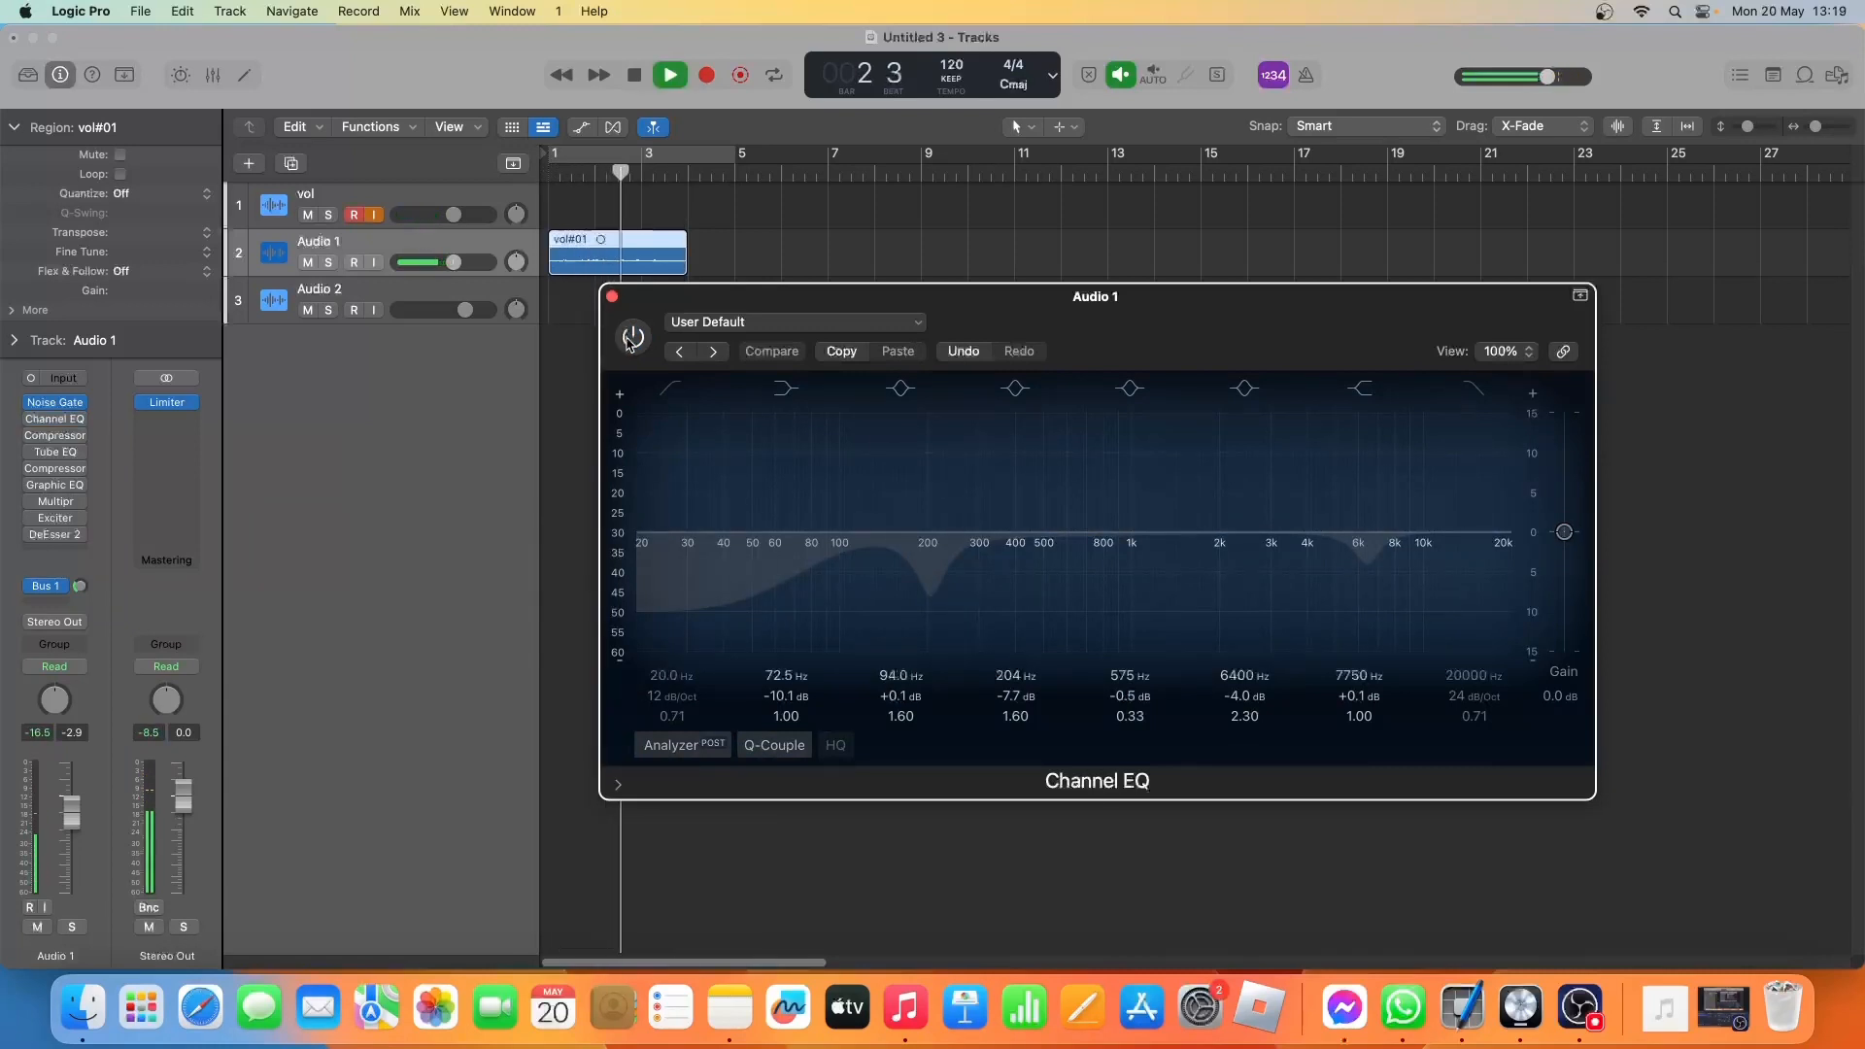
pyautogui.press('space')
pyautogui.click(632, 337)
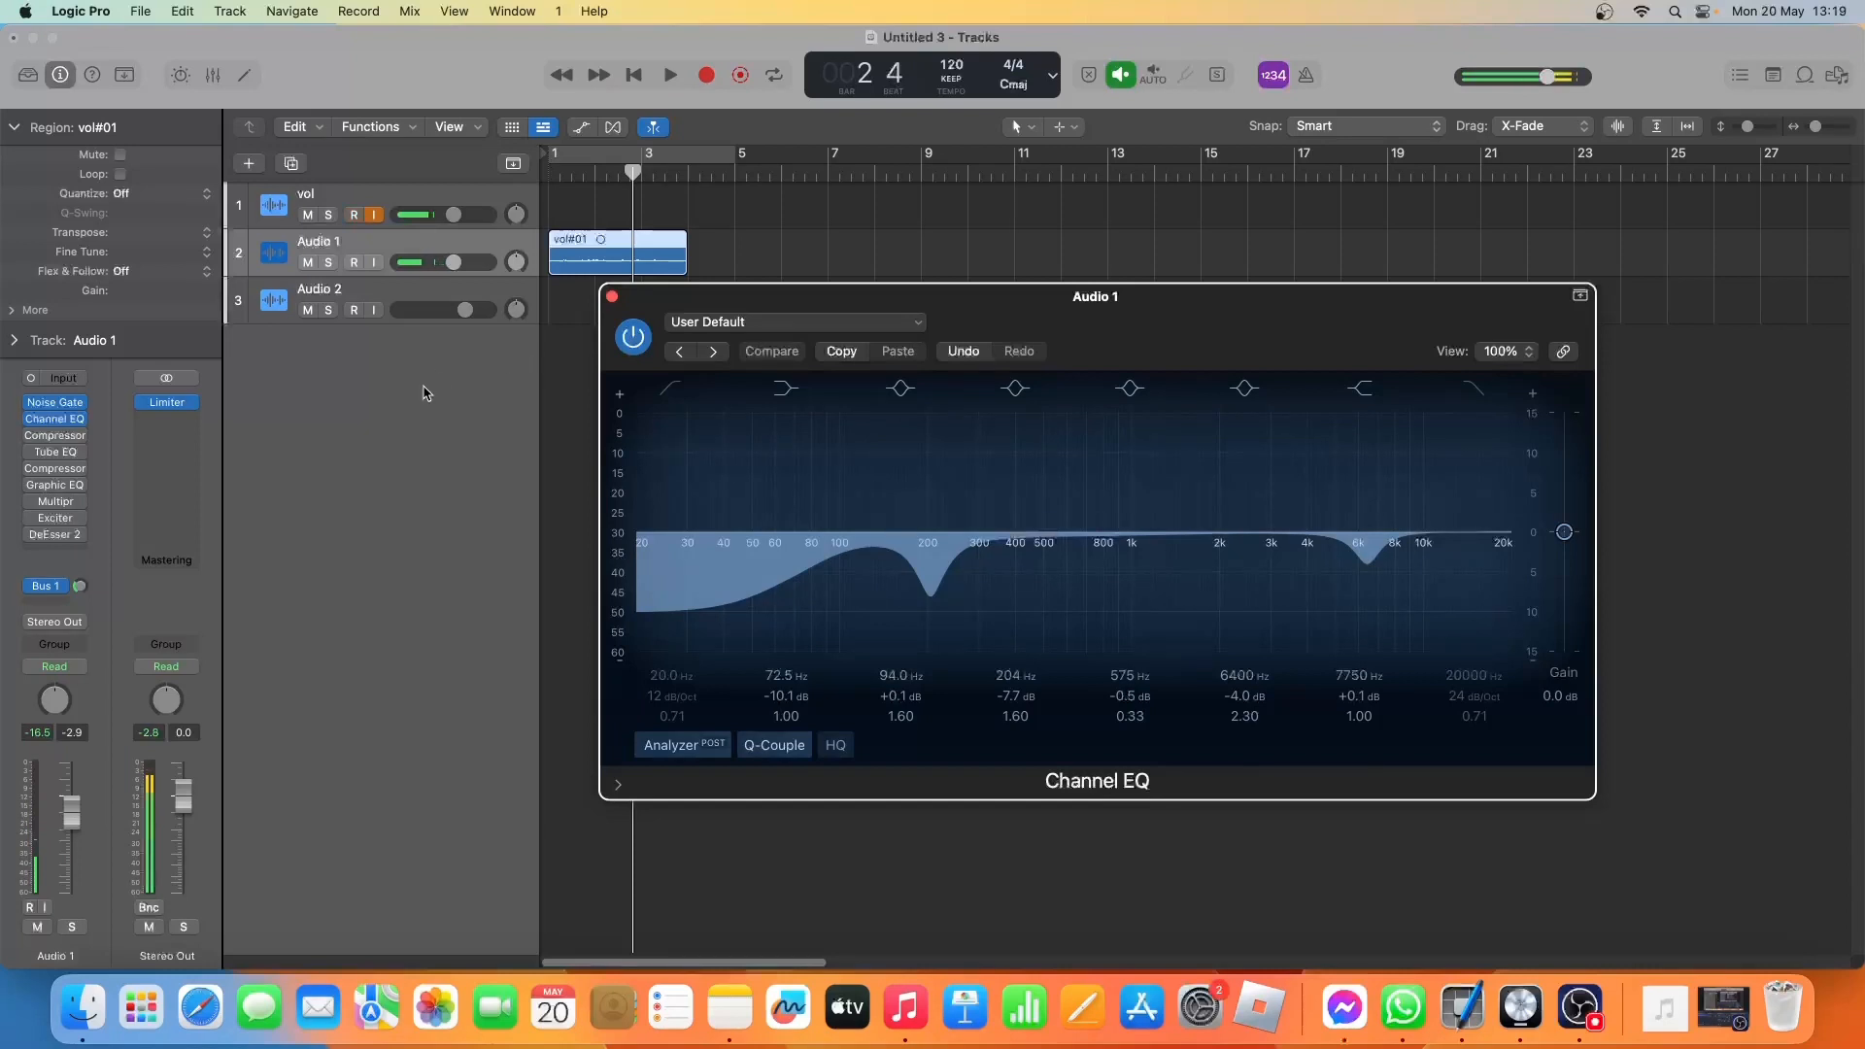
# Switch on the first Compressor on Audio 1 and audition the vocal take with its Platinum Digital settings open.
pyautogui.click(30, 437)
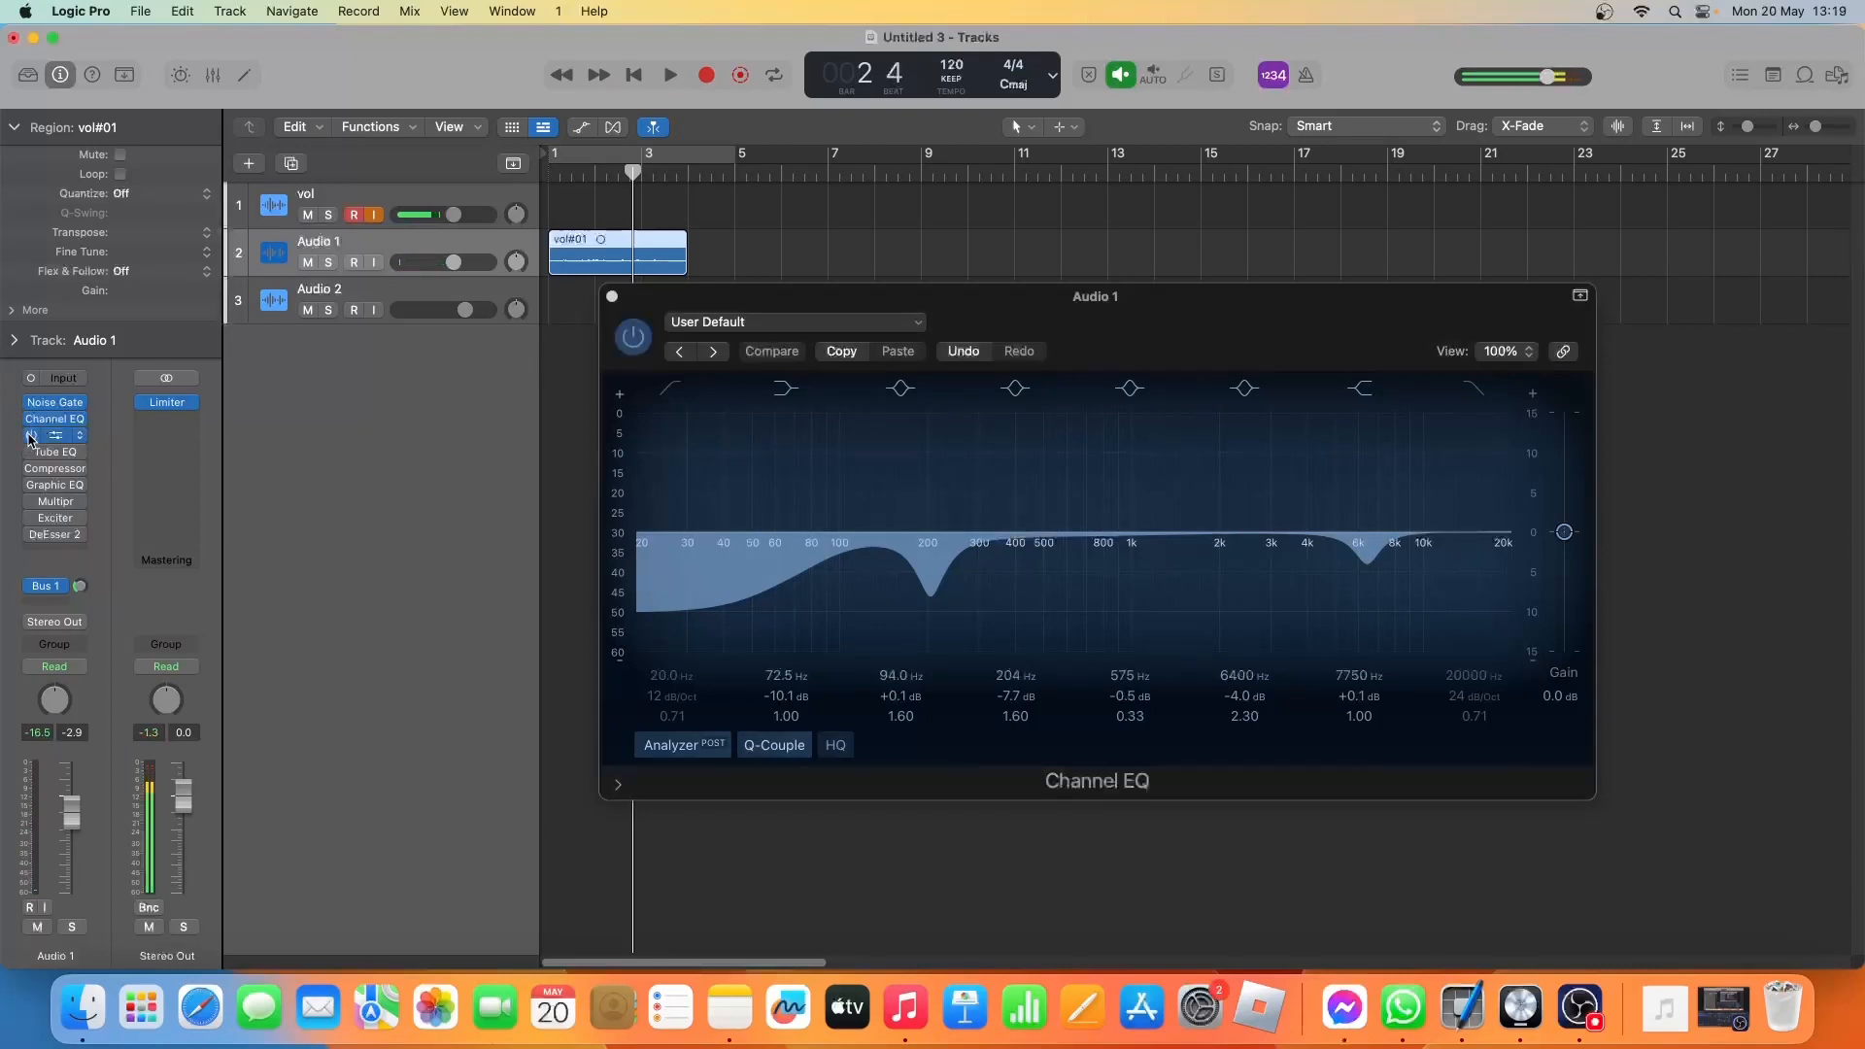
pyautogui.click(613, 297)
pyautogui.click(55, 437)
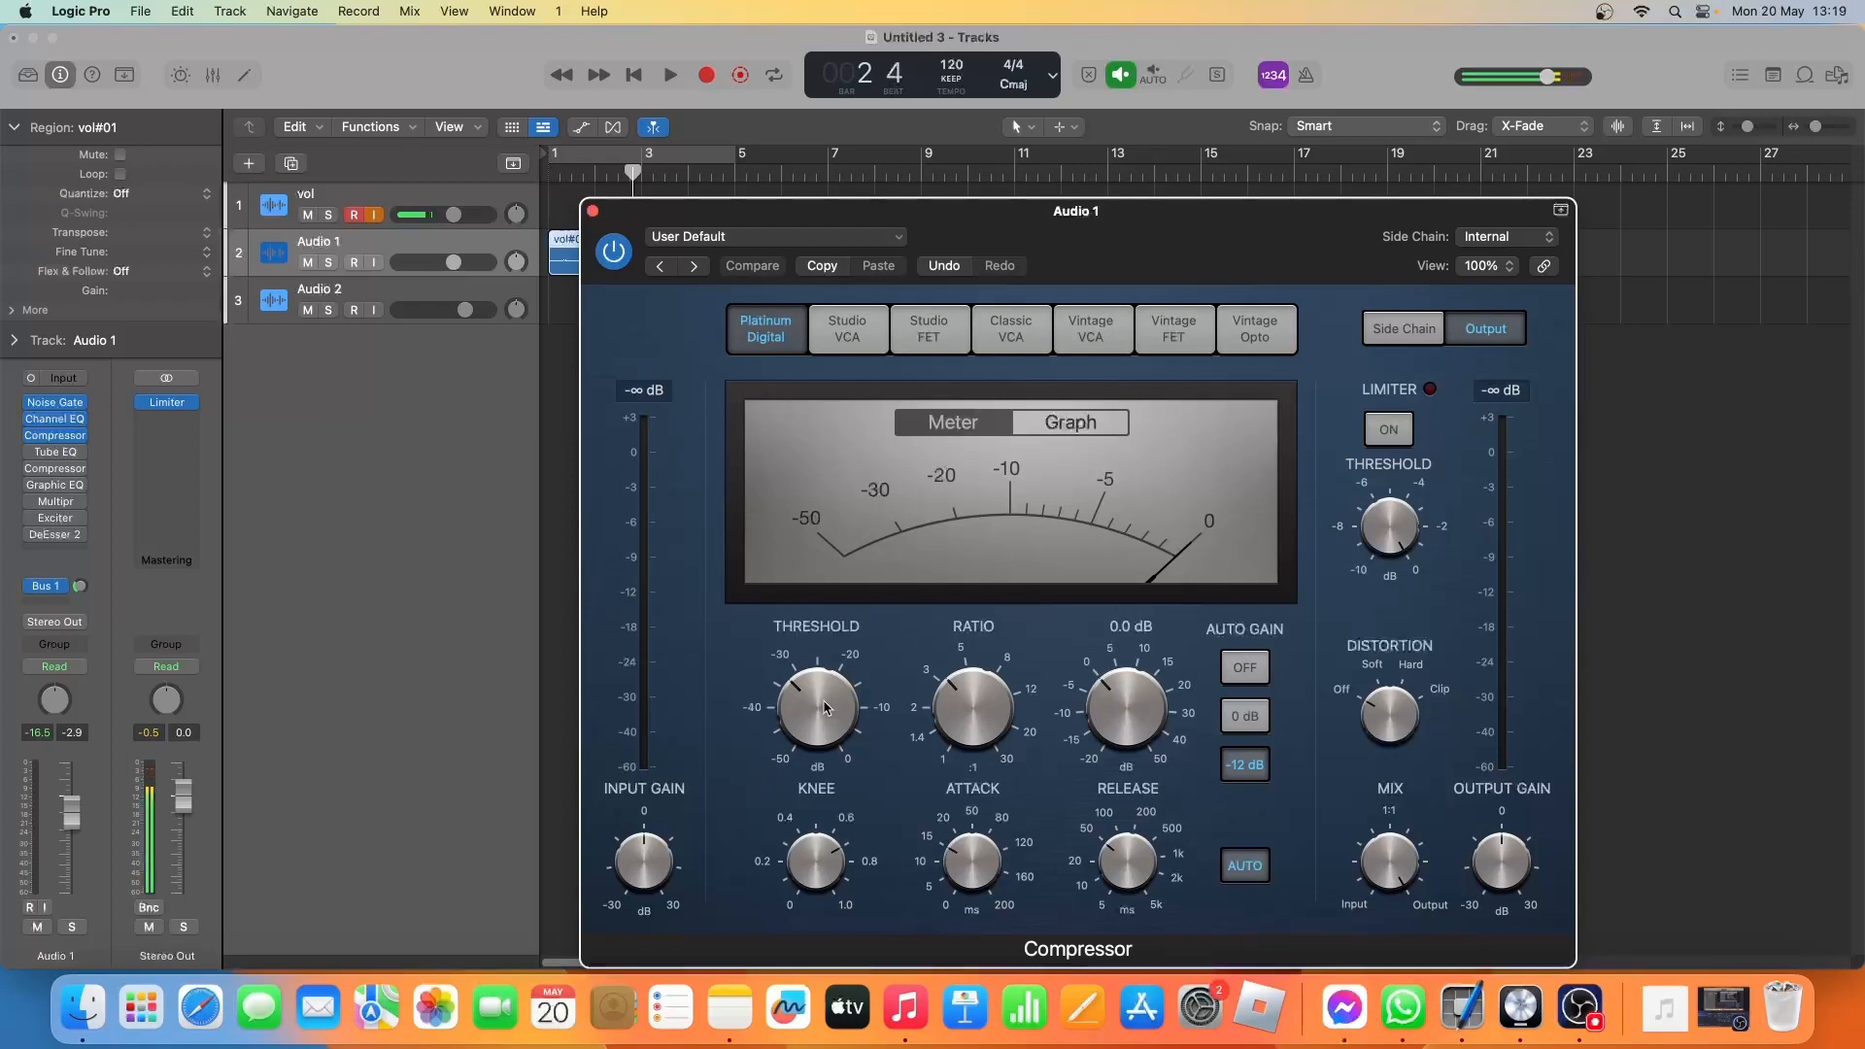
pyautogui.moveTo(828, 708)
pyautogui.press('space')
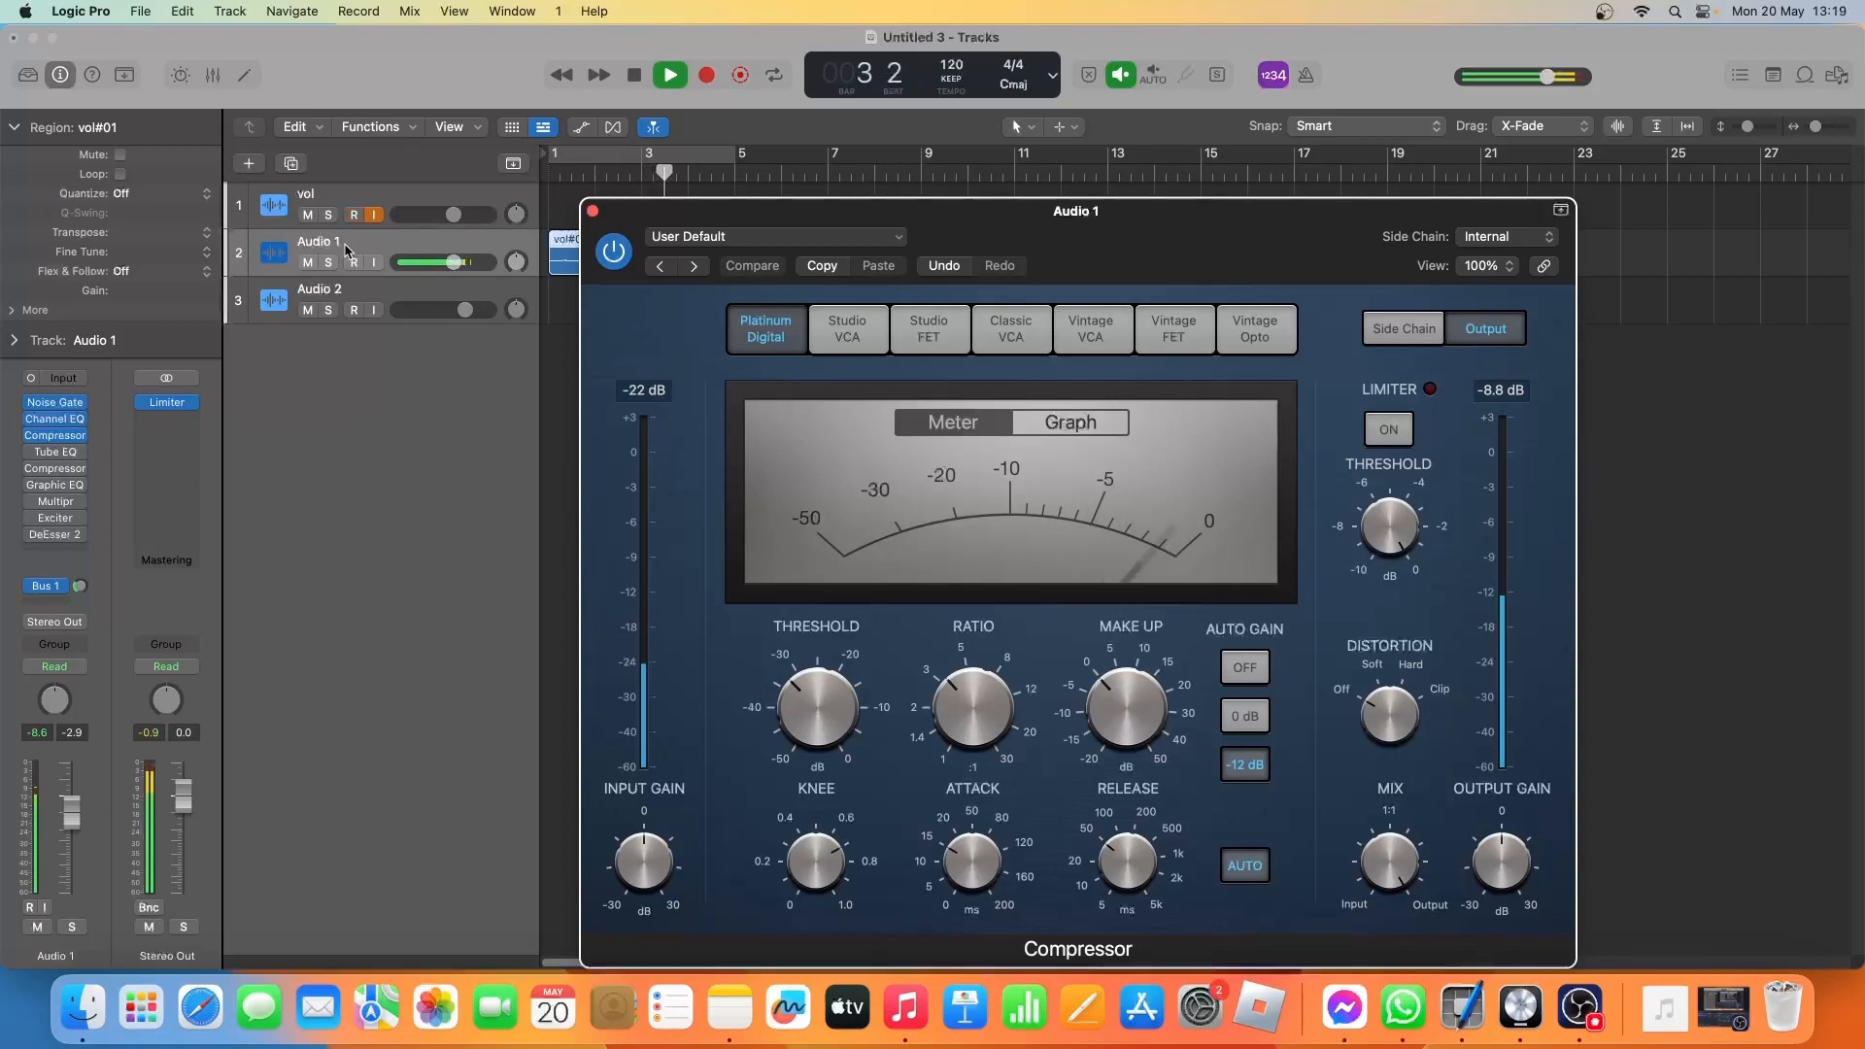
pyautogui.press('space')
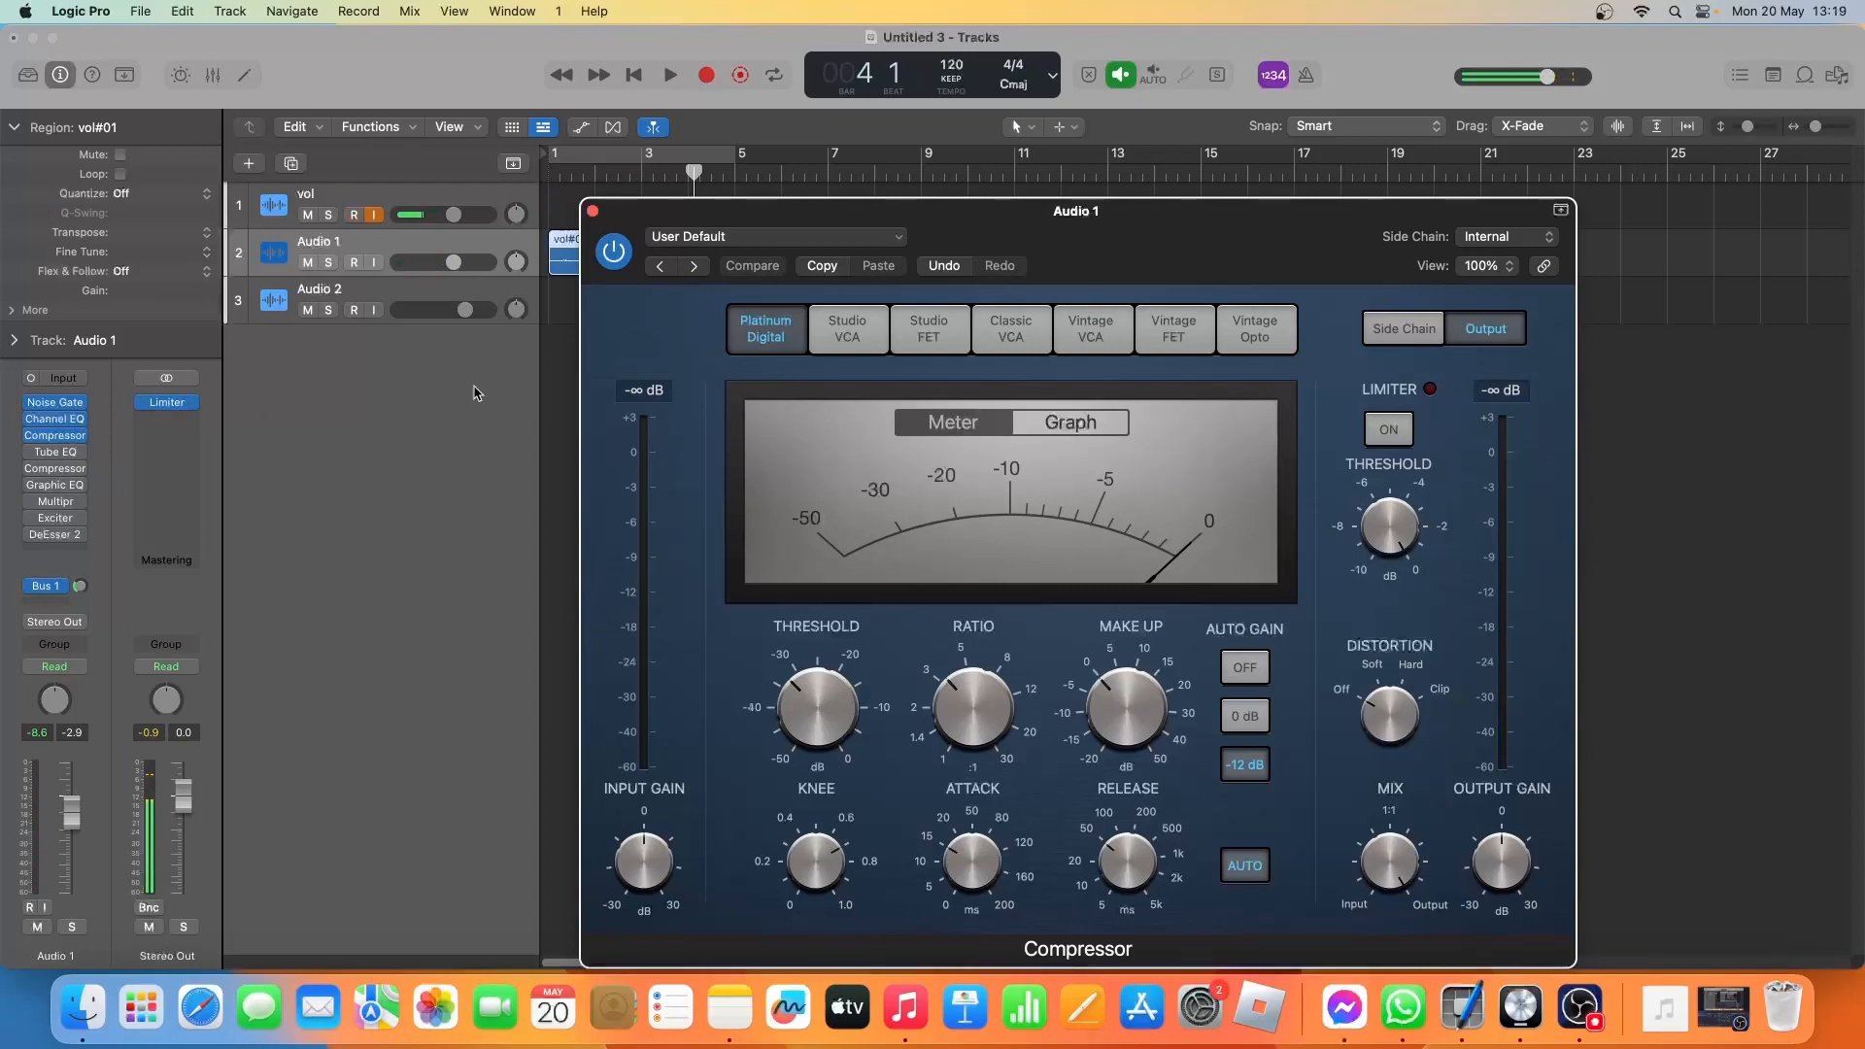
pyautogui.click(55, 436)
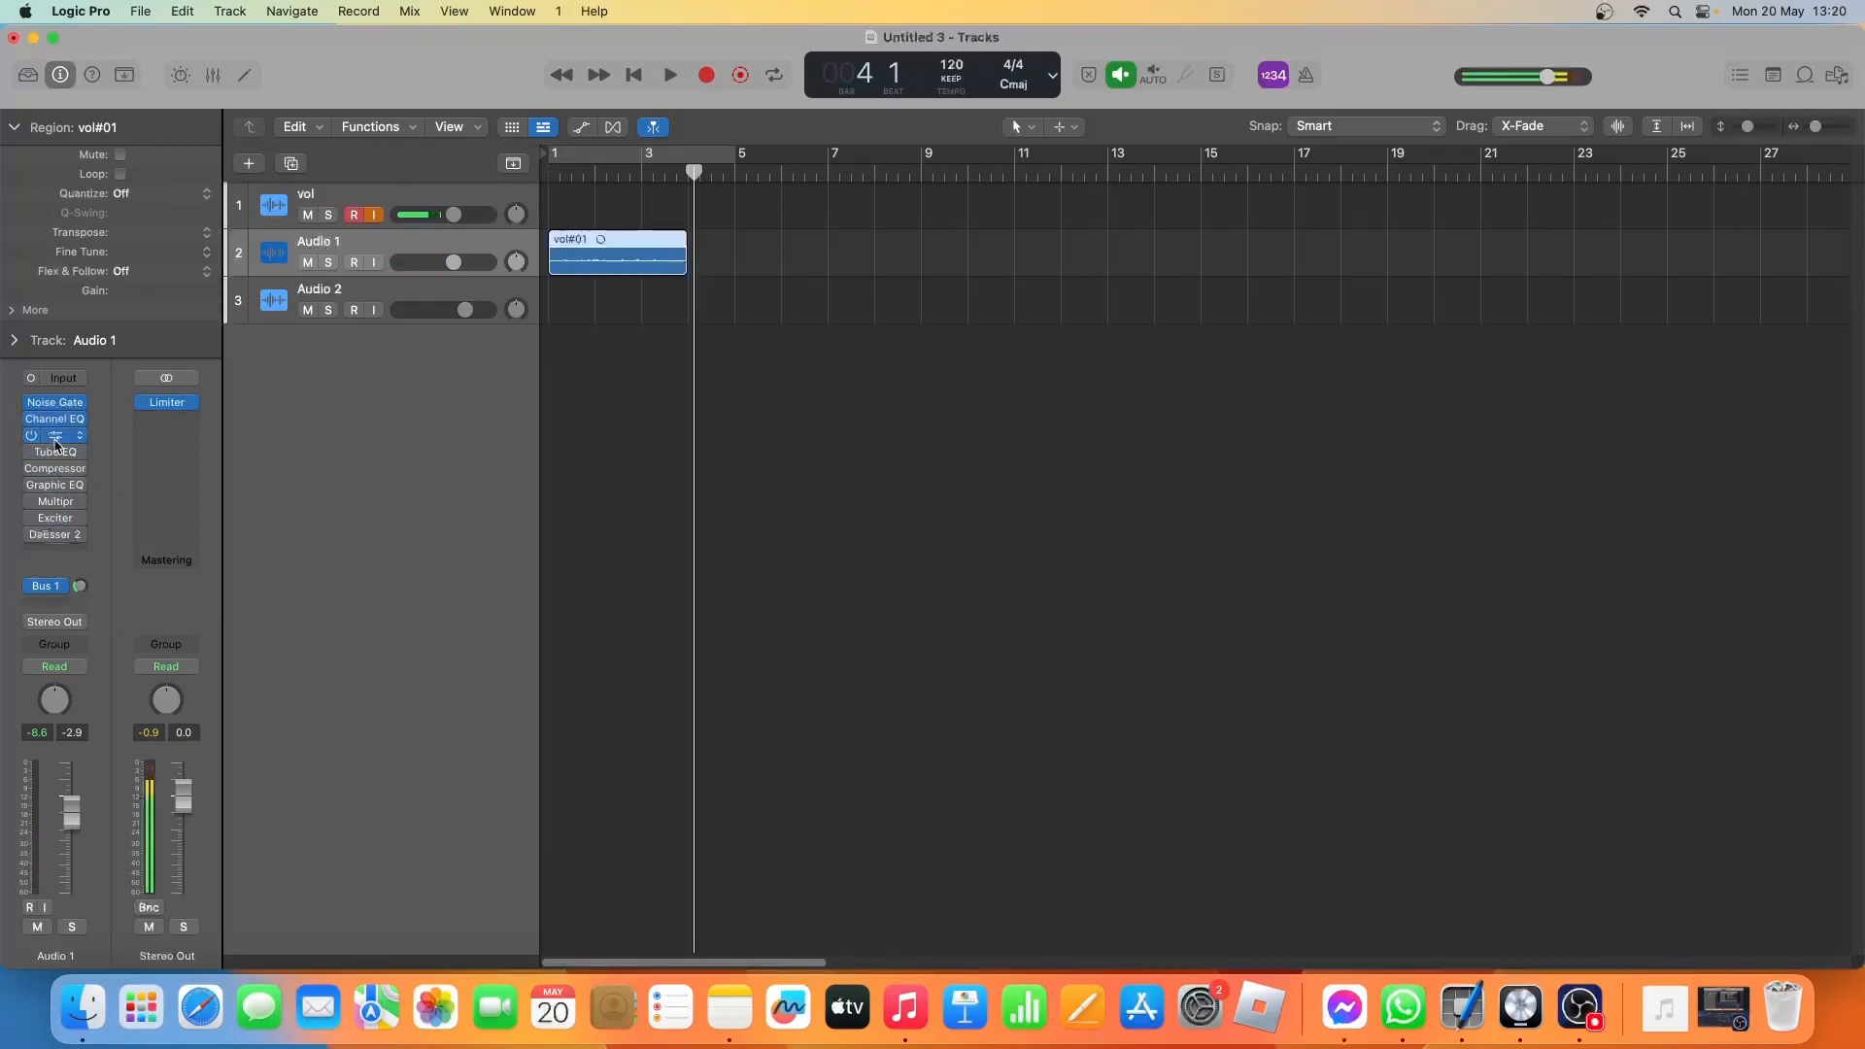
# Play the vocal take with the Vintage Tube EQ bypassed, and switch the EQ on to hear the difference.
pyautogui.click(55, 457)
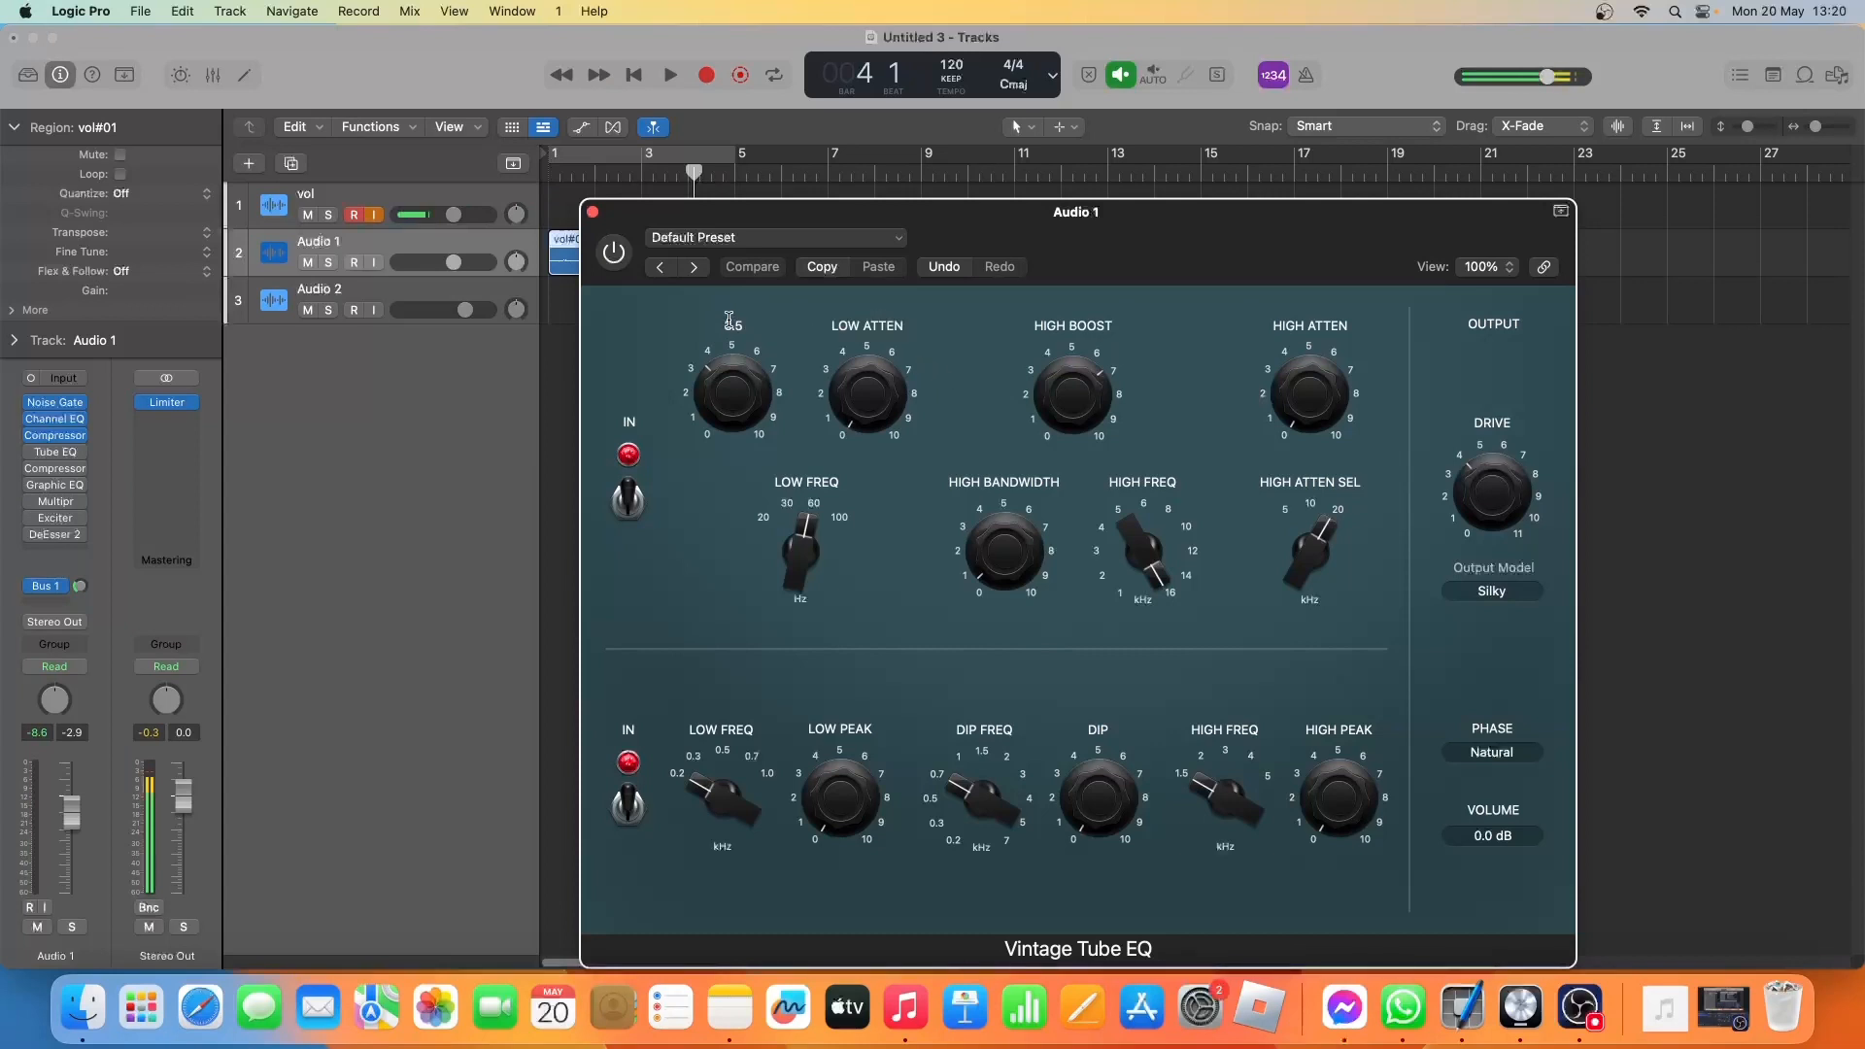
pyautogui.press('space')
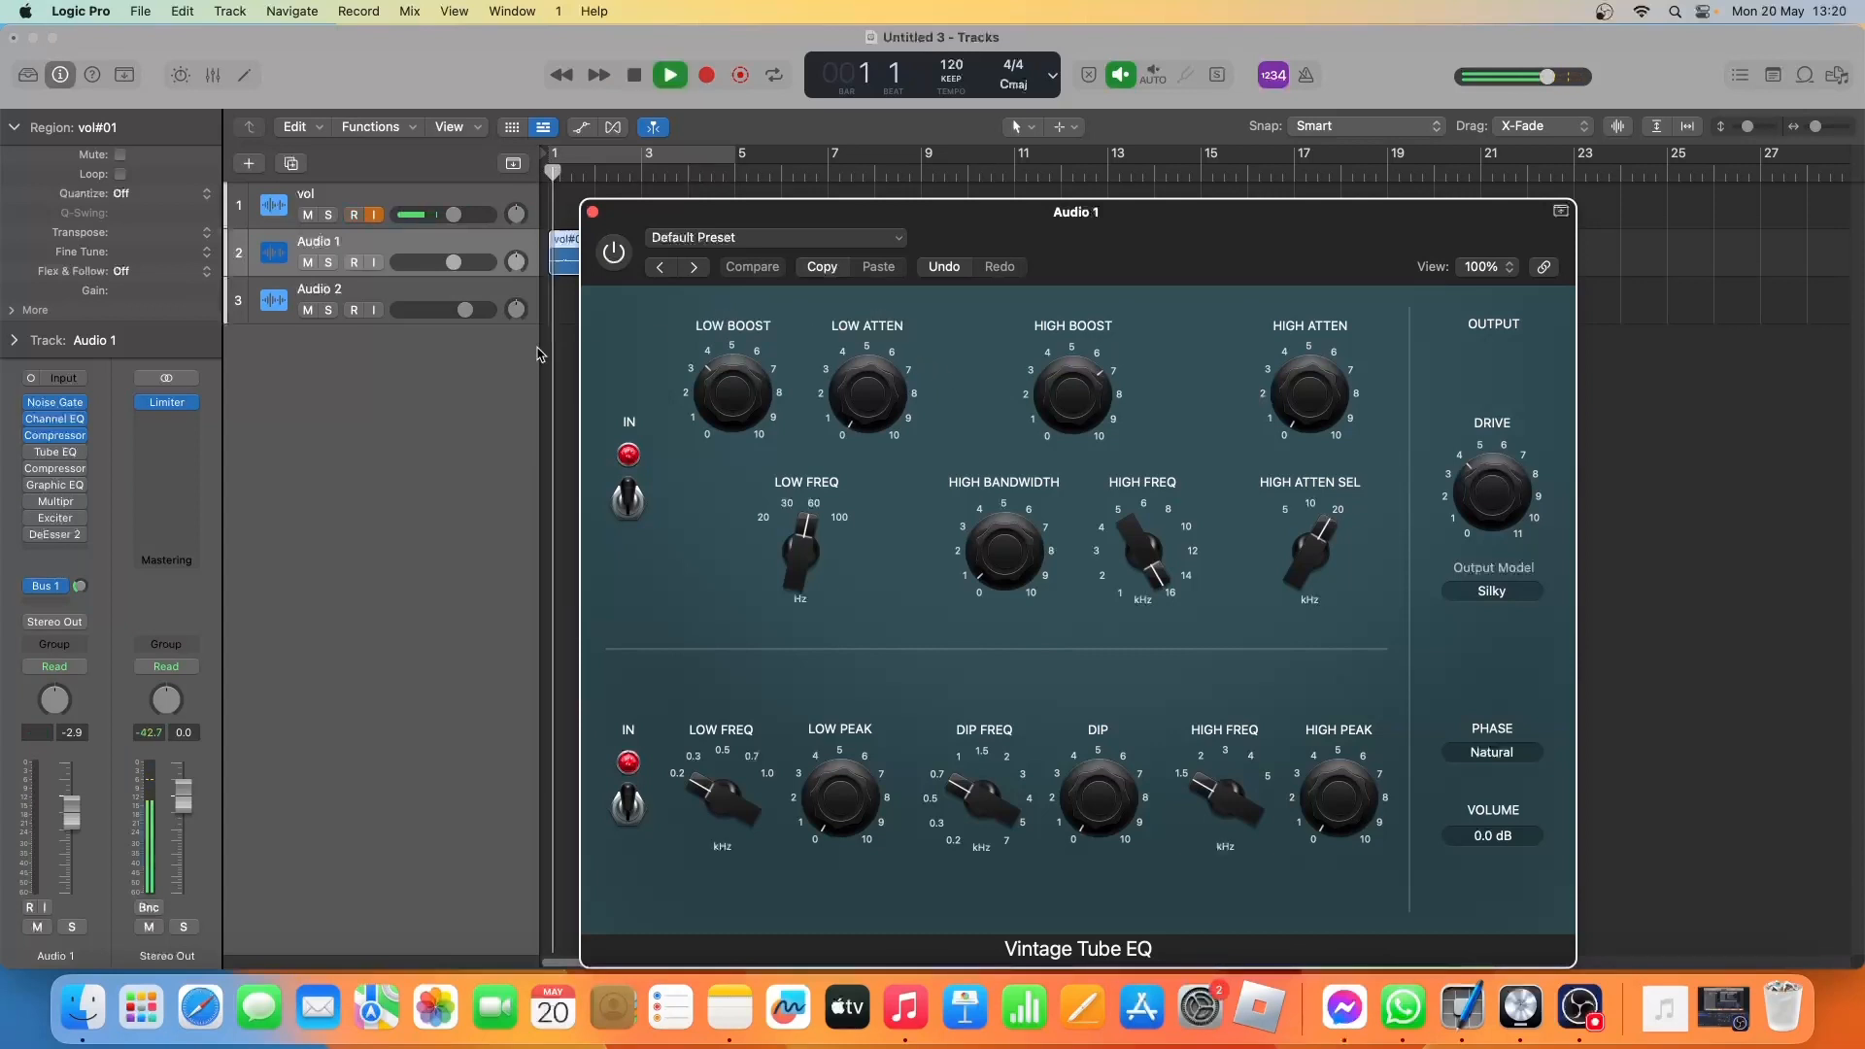
pyautogui.press('space')
pyautogui.click(615, 252)
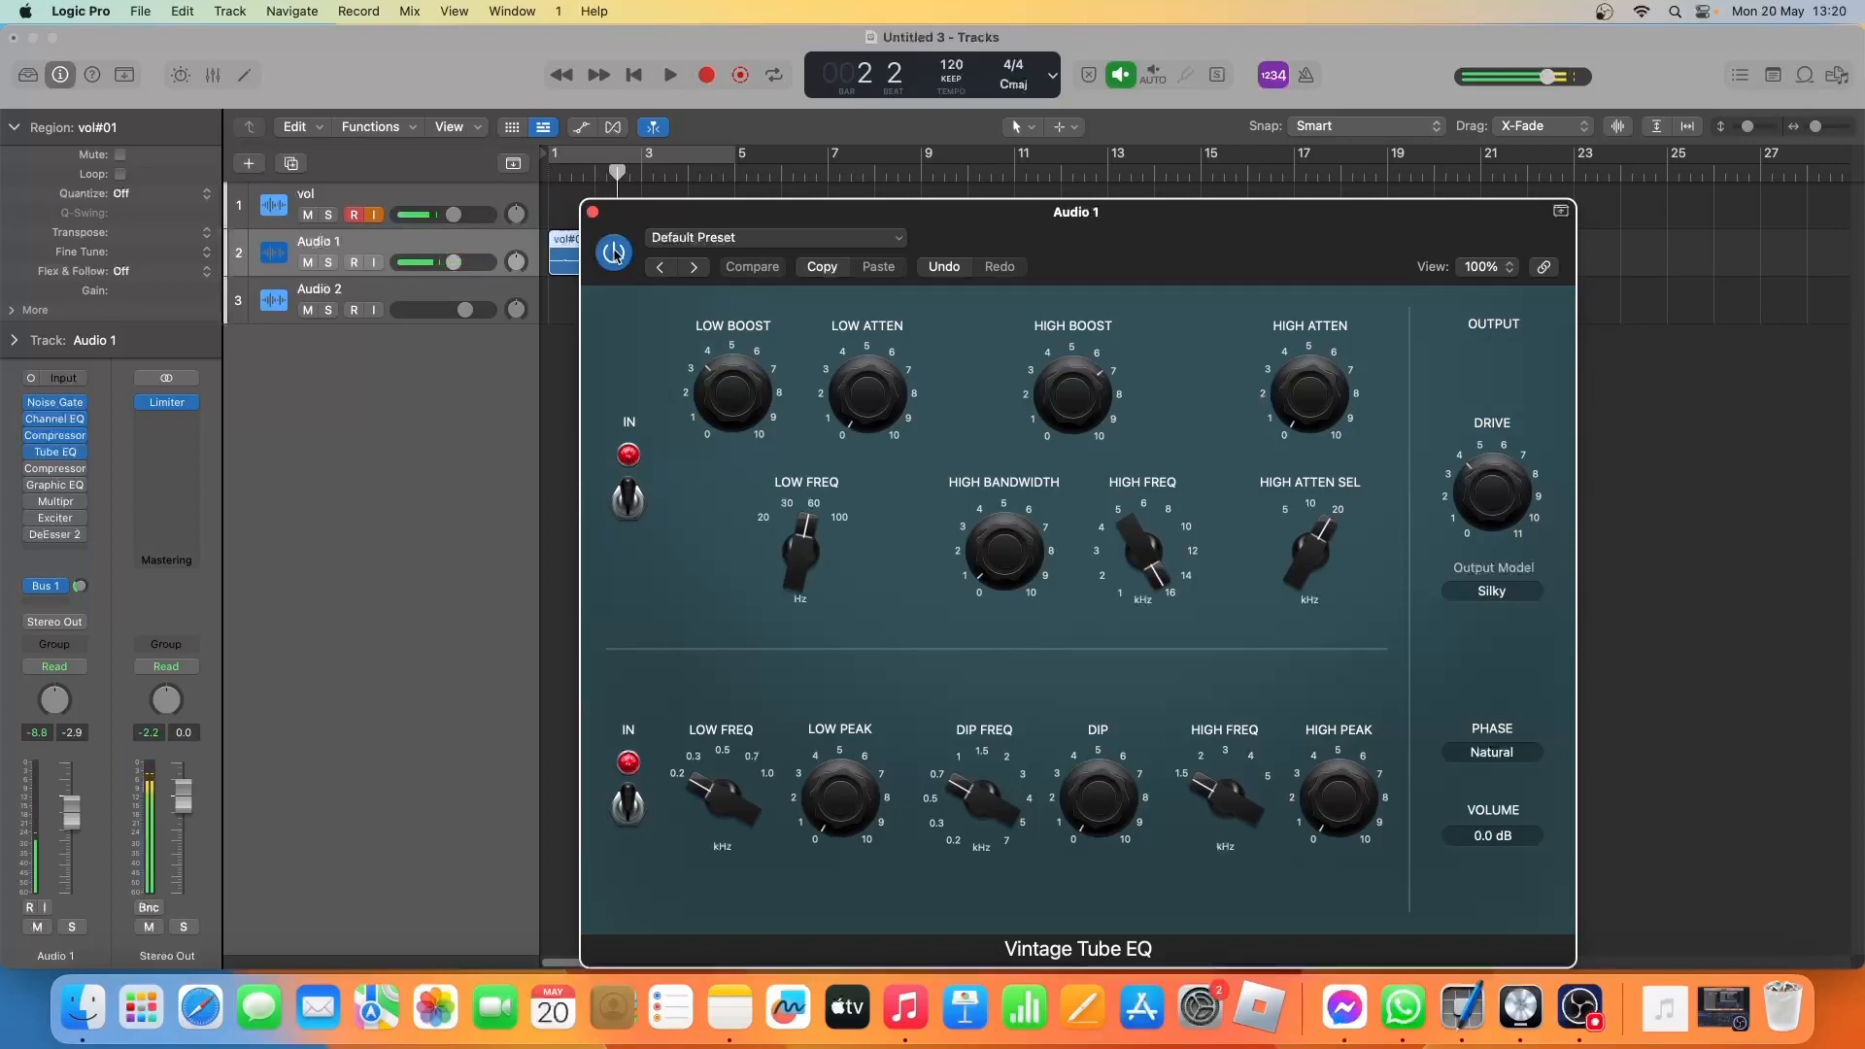
pyautogui.press('space')
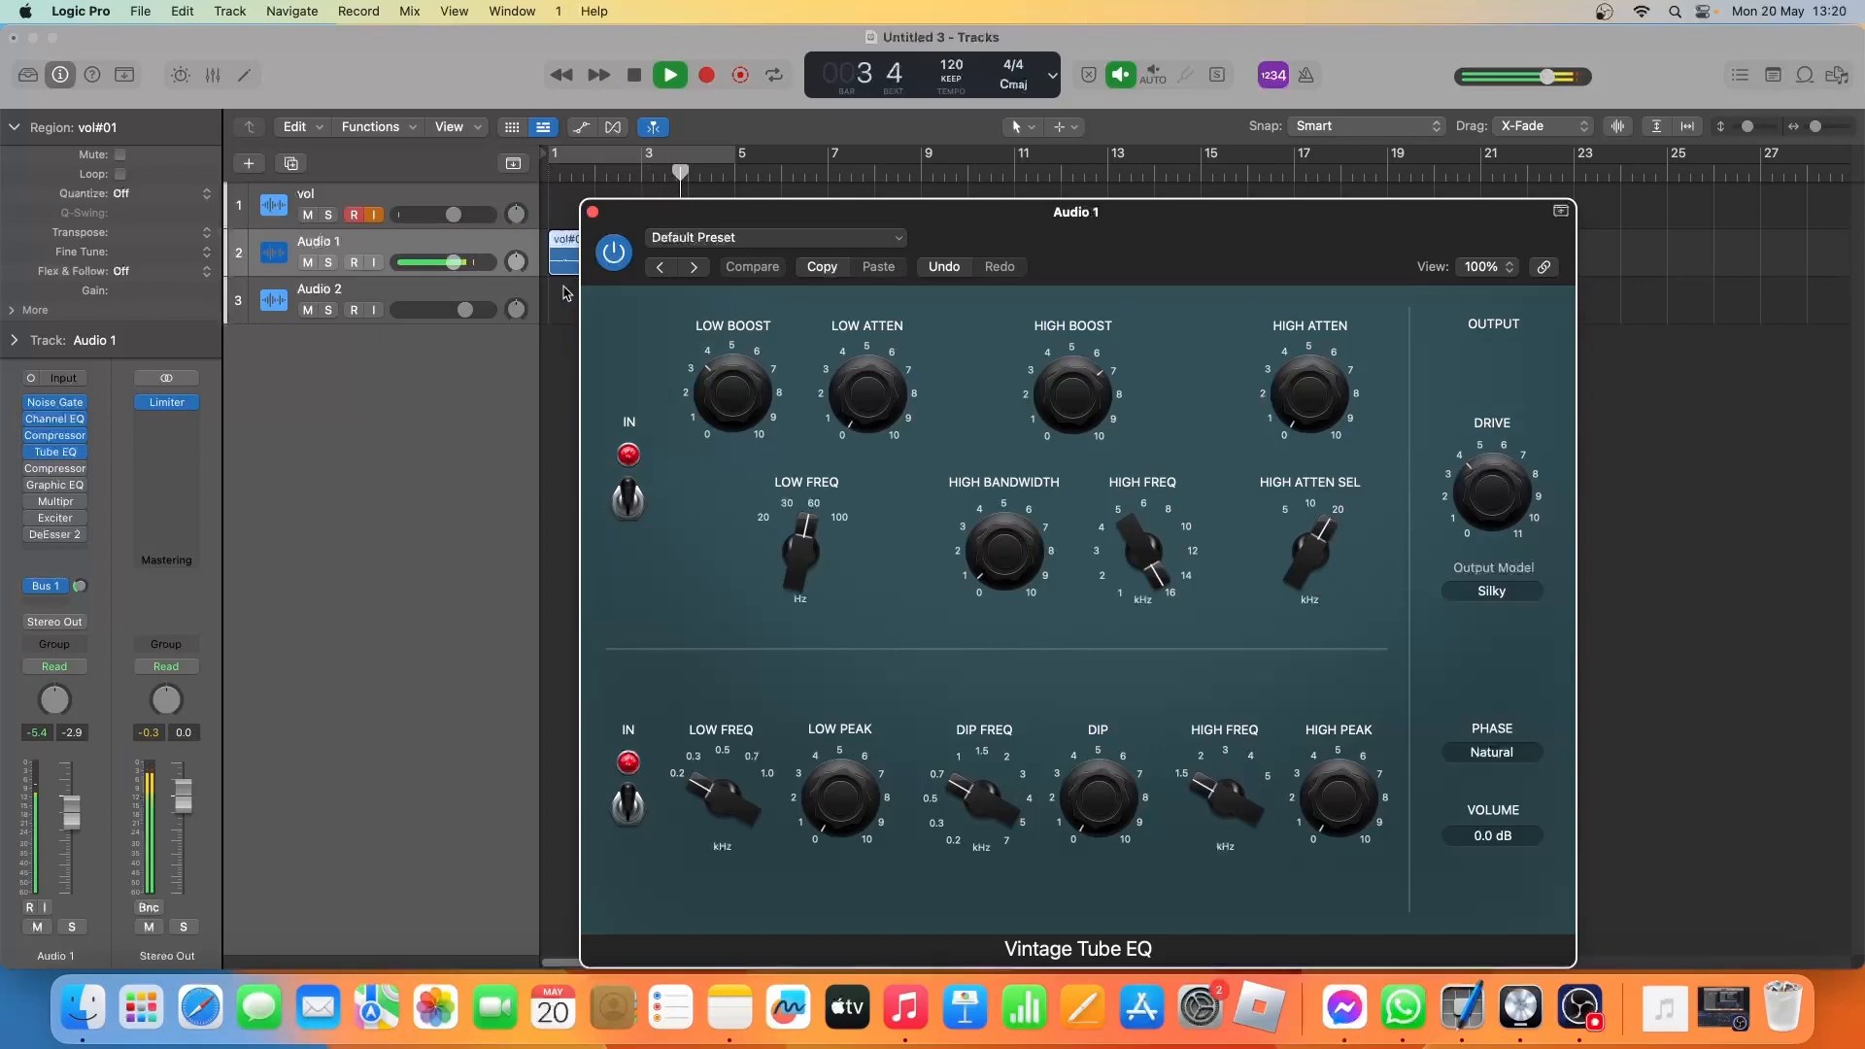
pyautogui.press('space')
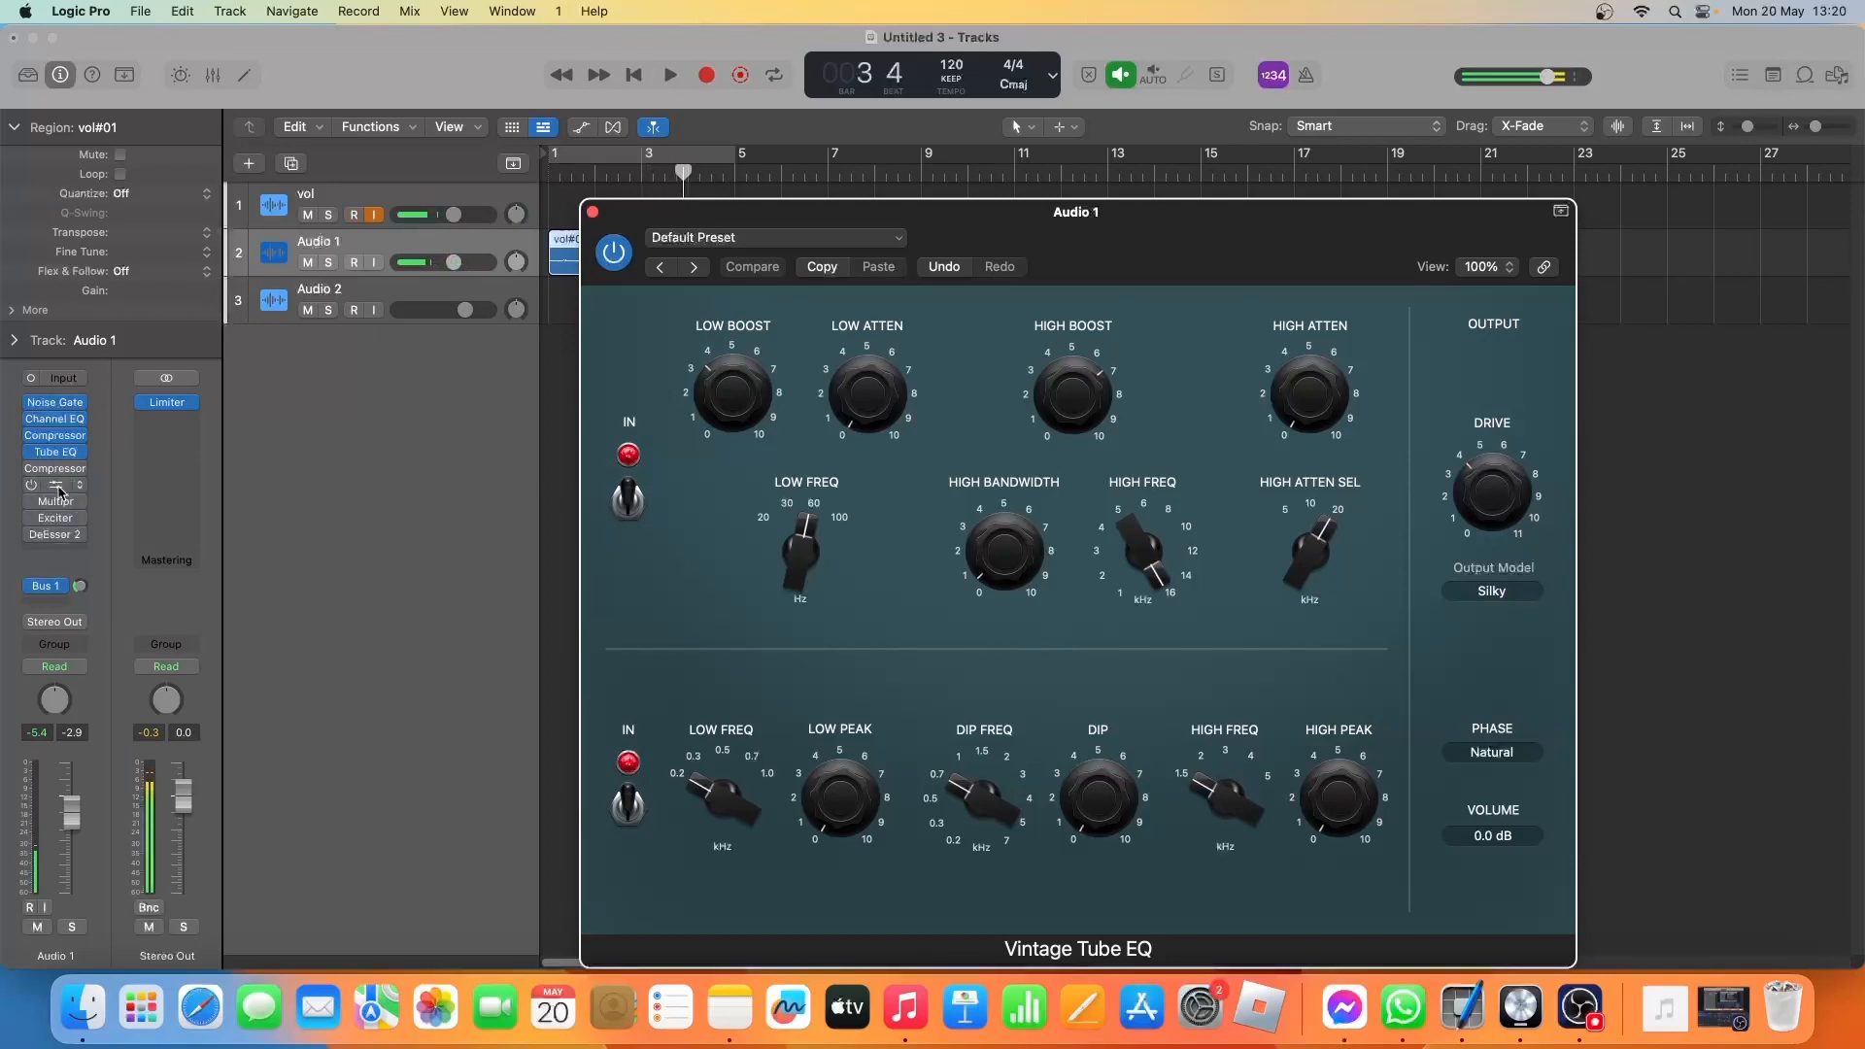
pyautogui.click(593, 212)
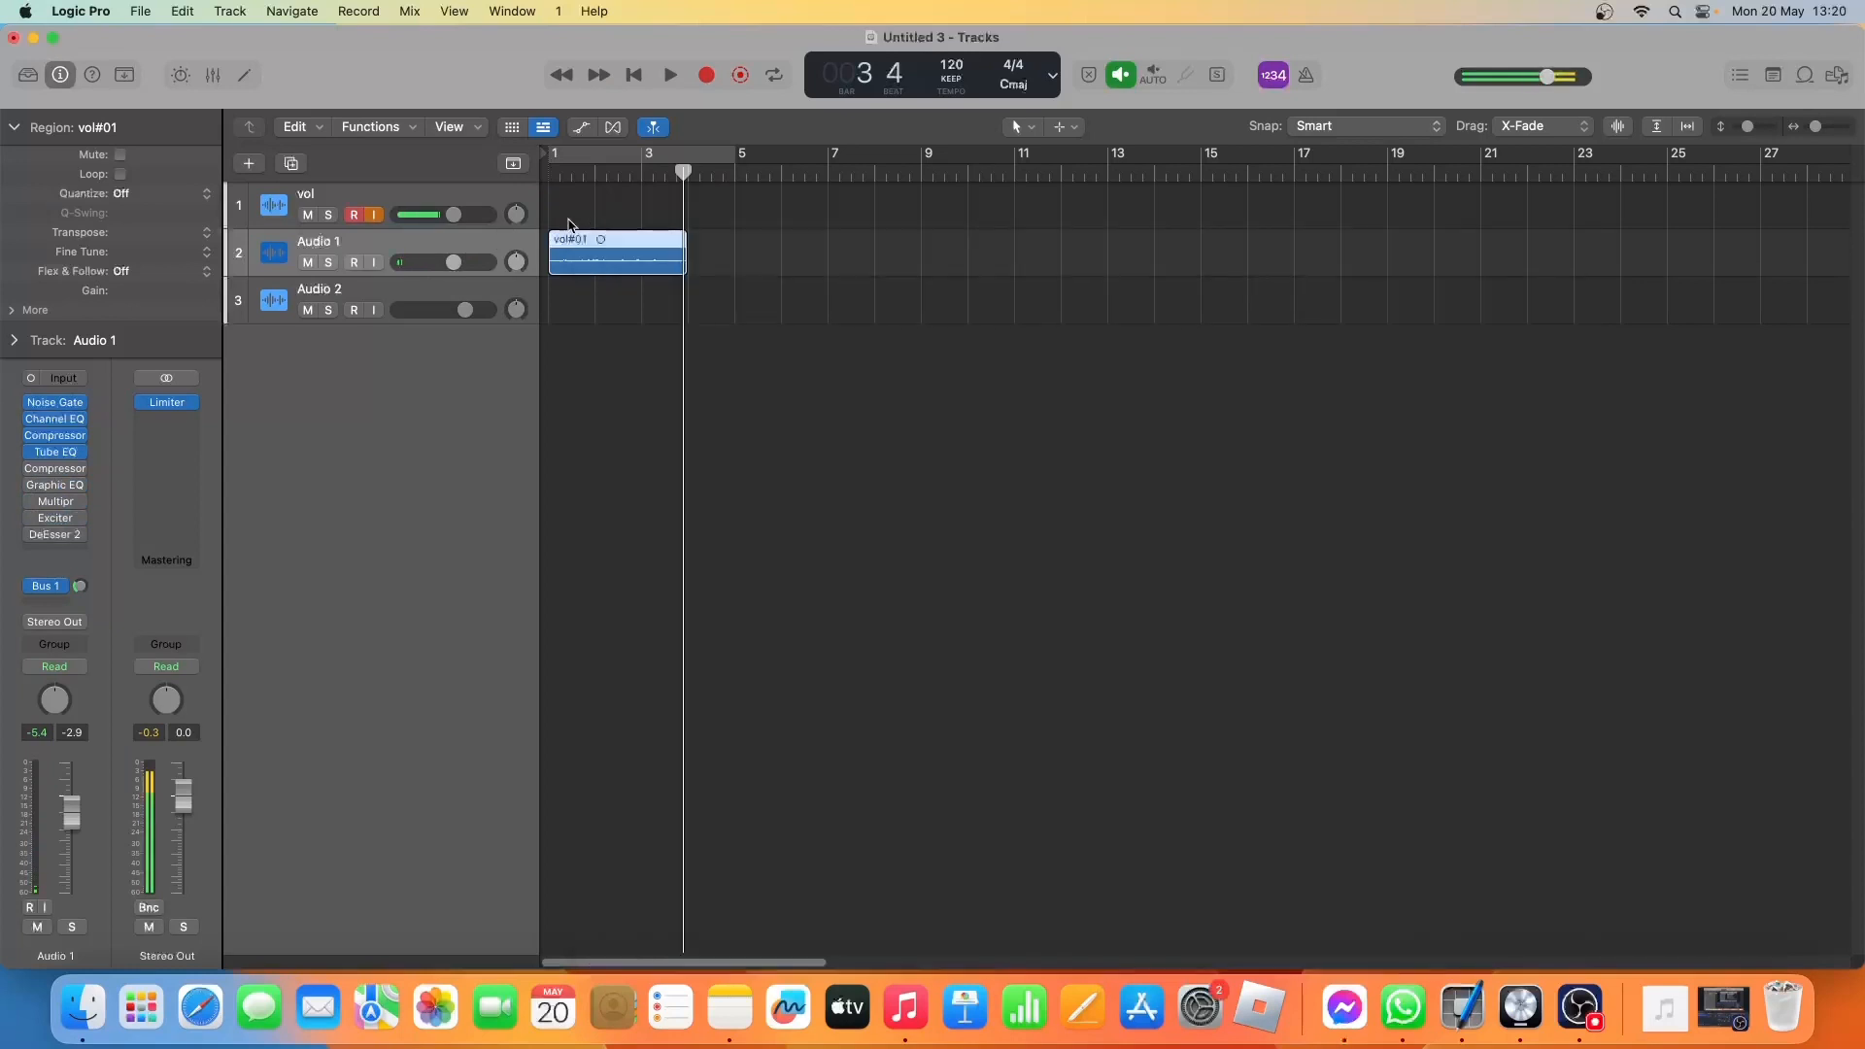
# Enable the second Compressor on Audio 1, the Classic VCA one, and play the vocal take through it.
pyautogui.moveTo(24, 471)
pyautogui.click(66, 469)
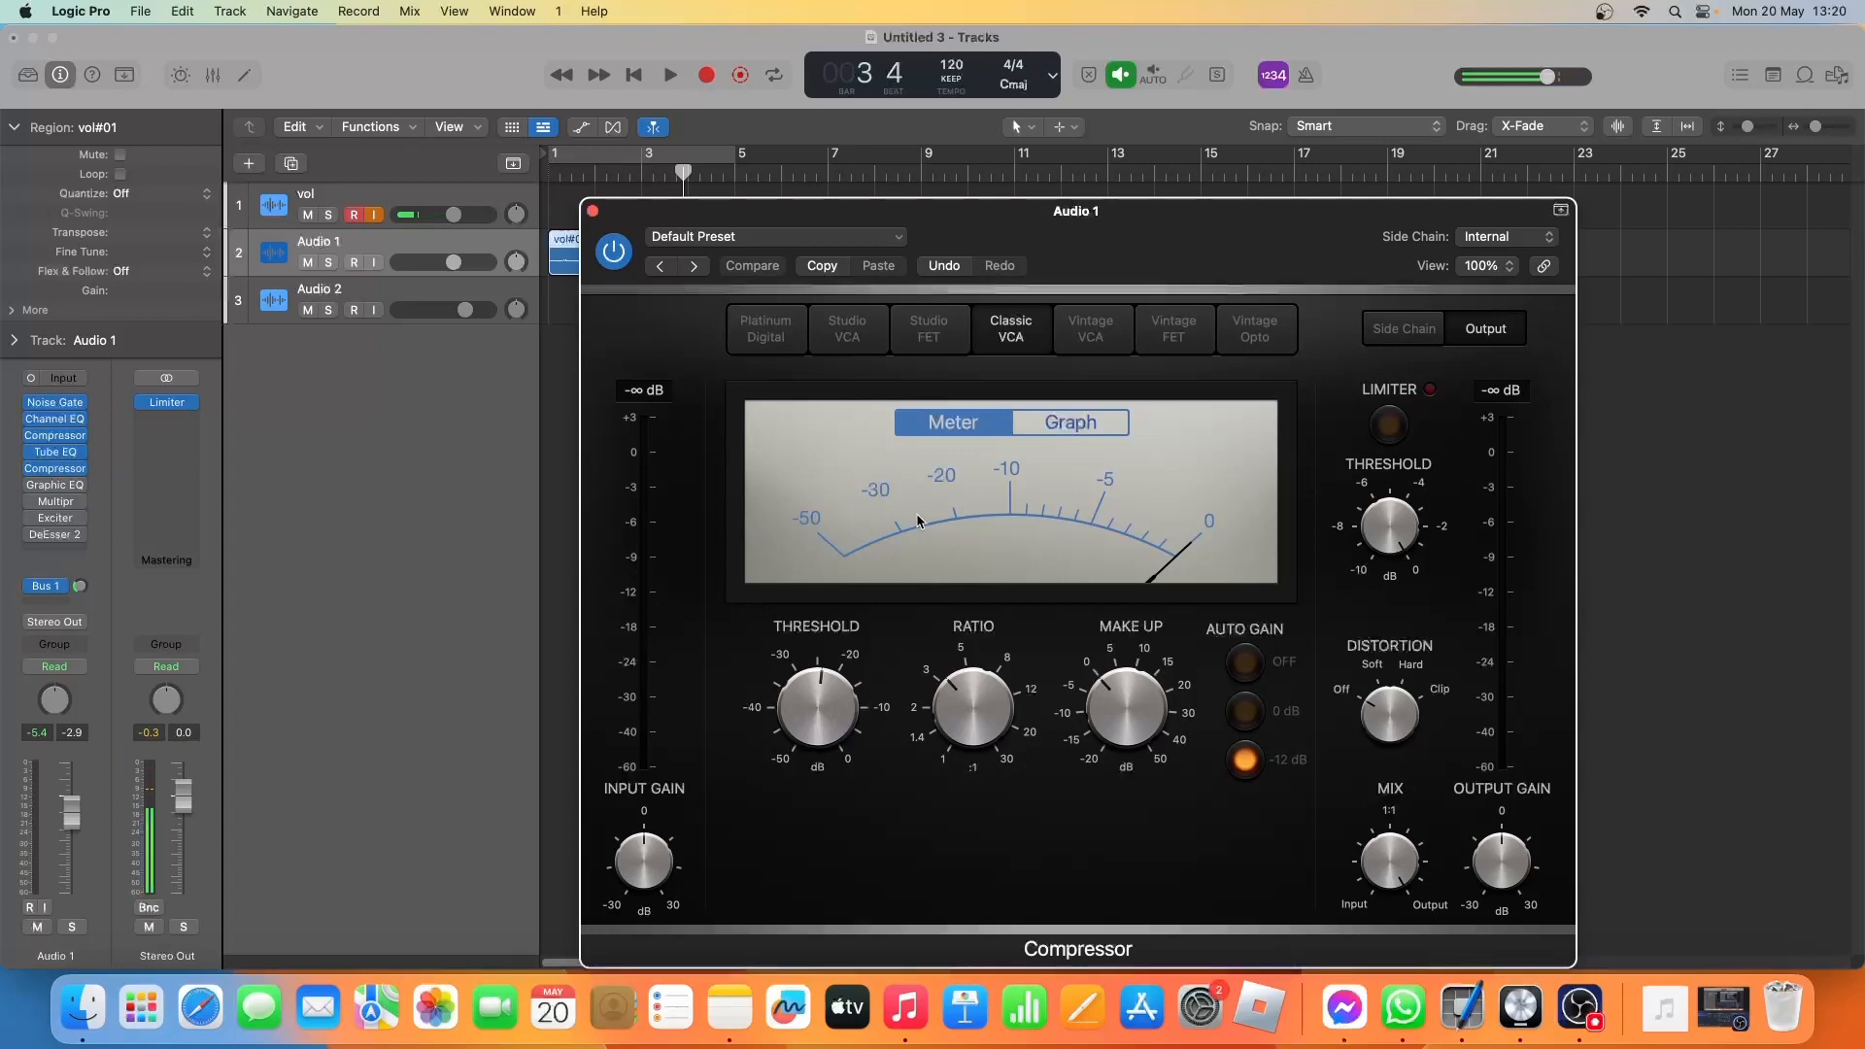
pyautogui.press('space')
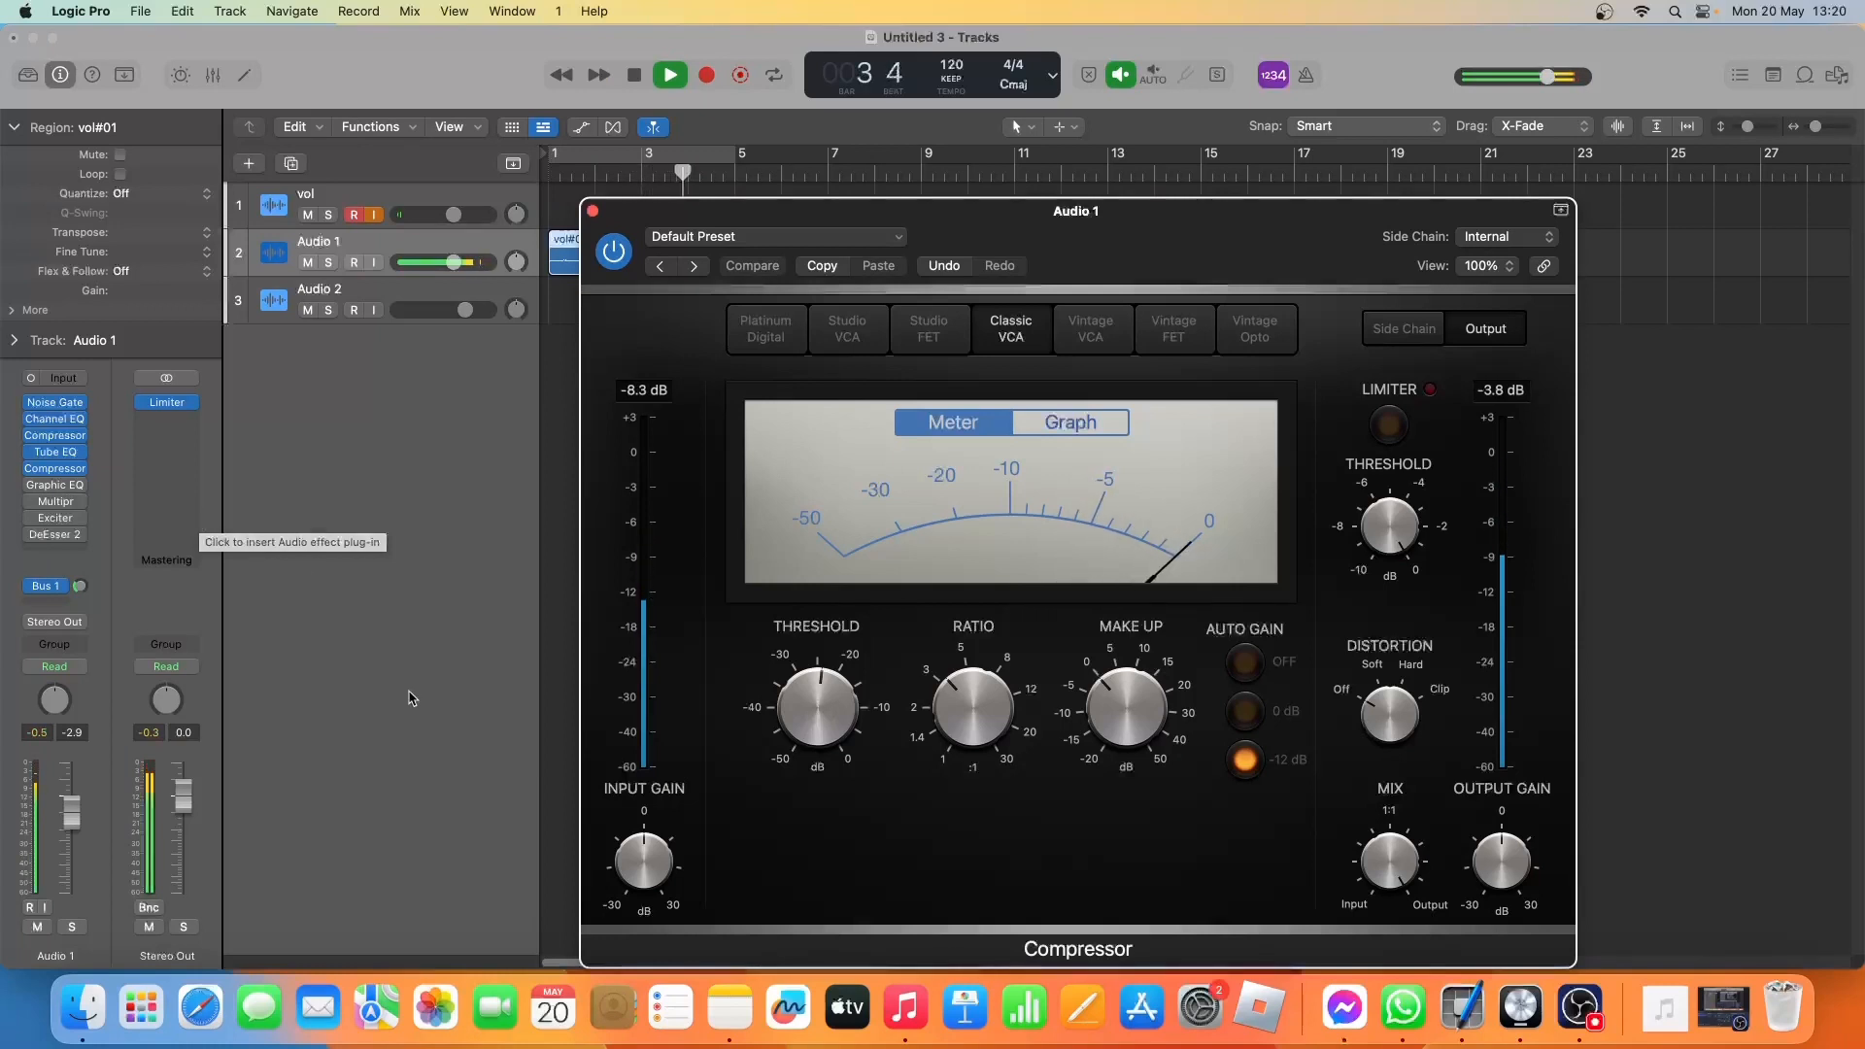
pyautogui.press('space')
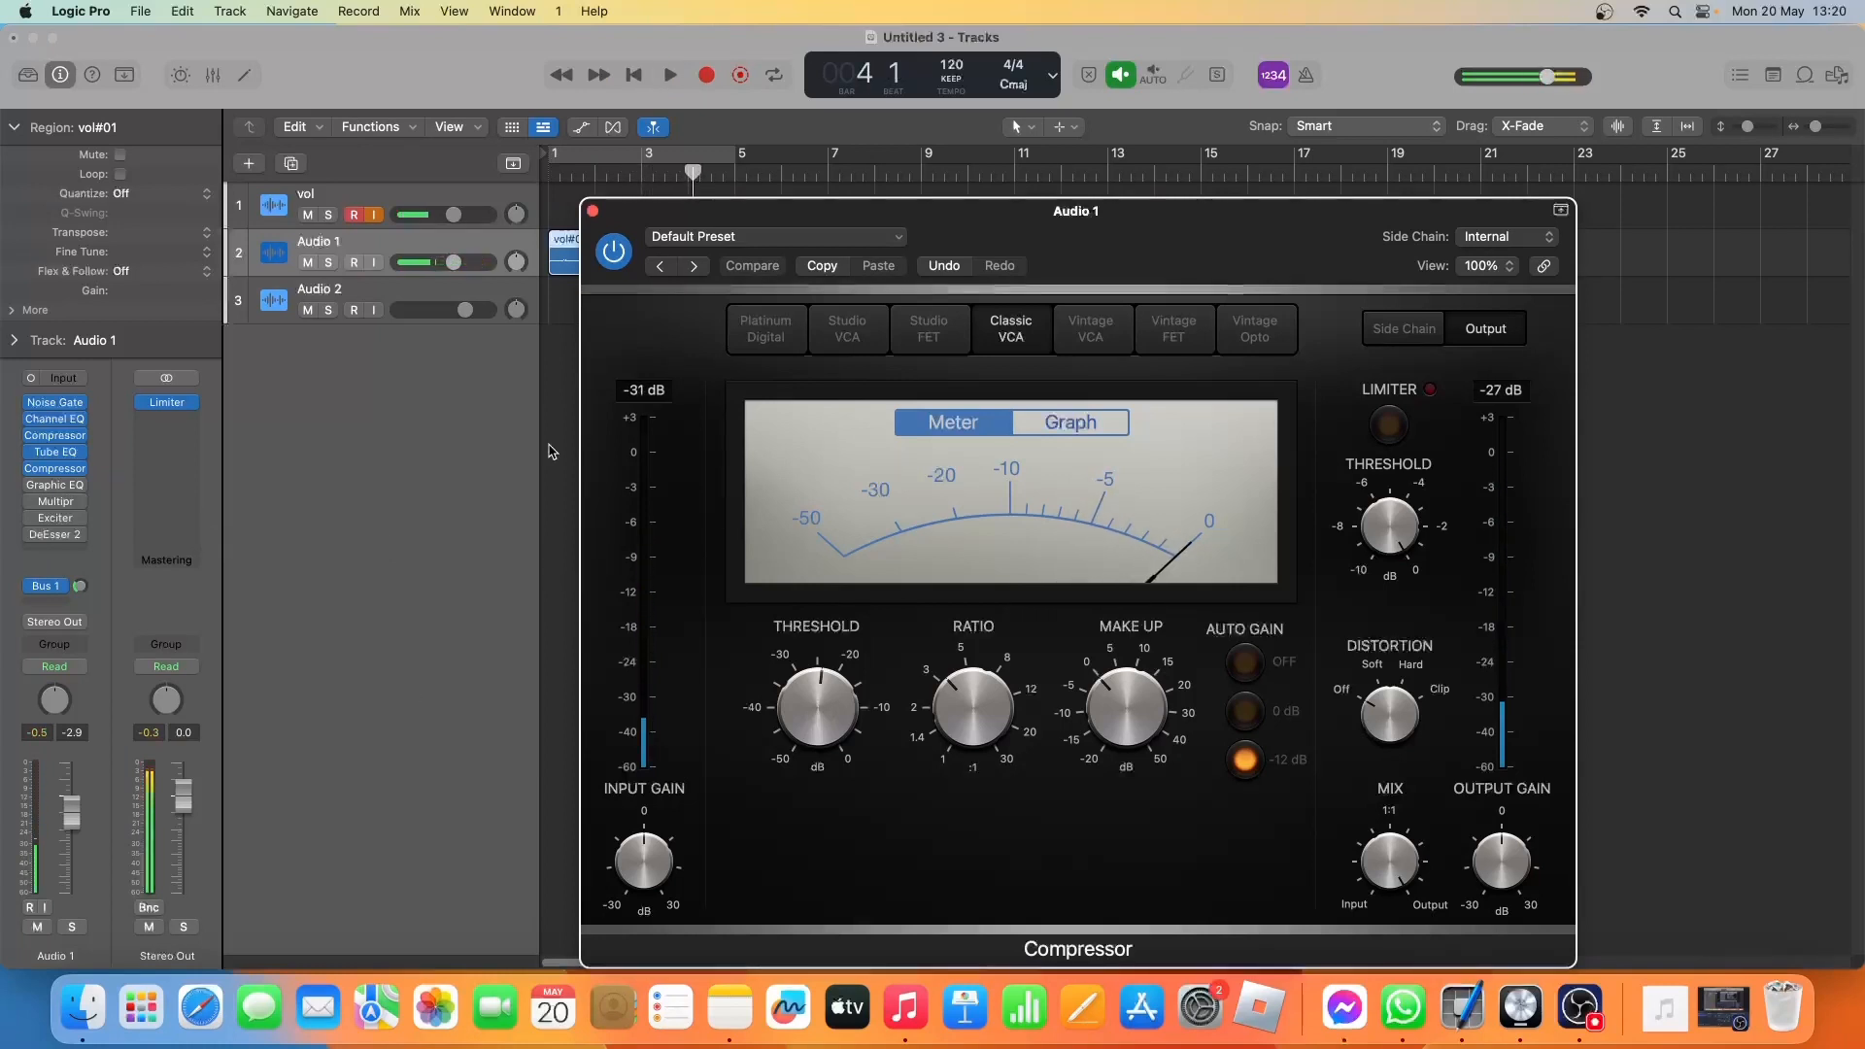
# Compare the take with the Classic VCA Compressor bypassed and active, and close the plug-in with it left on.
pyautogui.click(614, 251)
pyautogui.press('space')
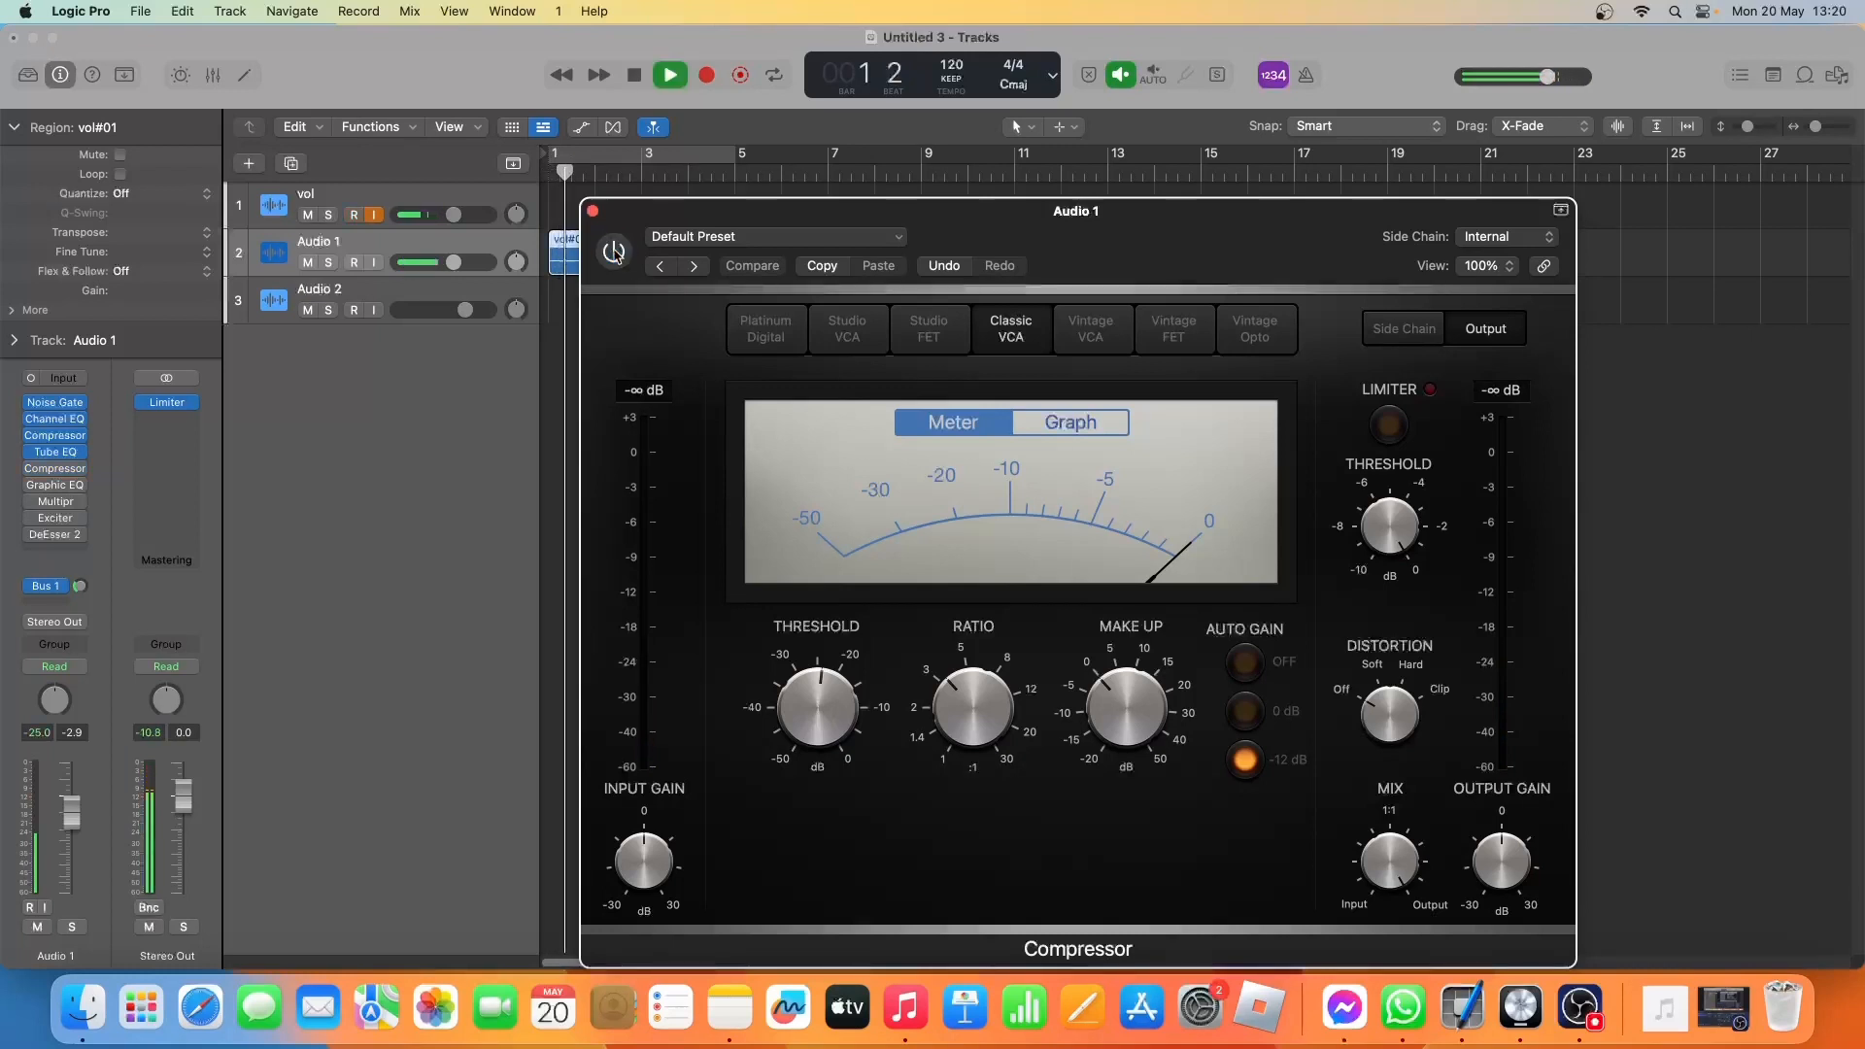
pyautogui.click(613, 252)
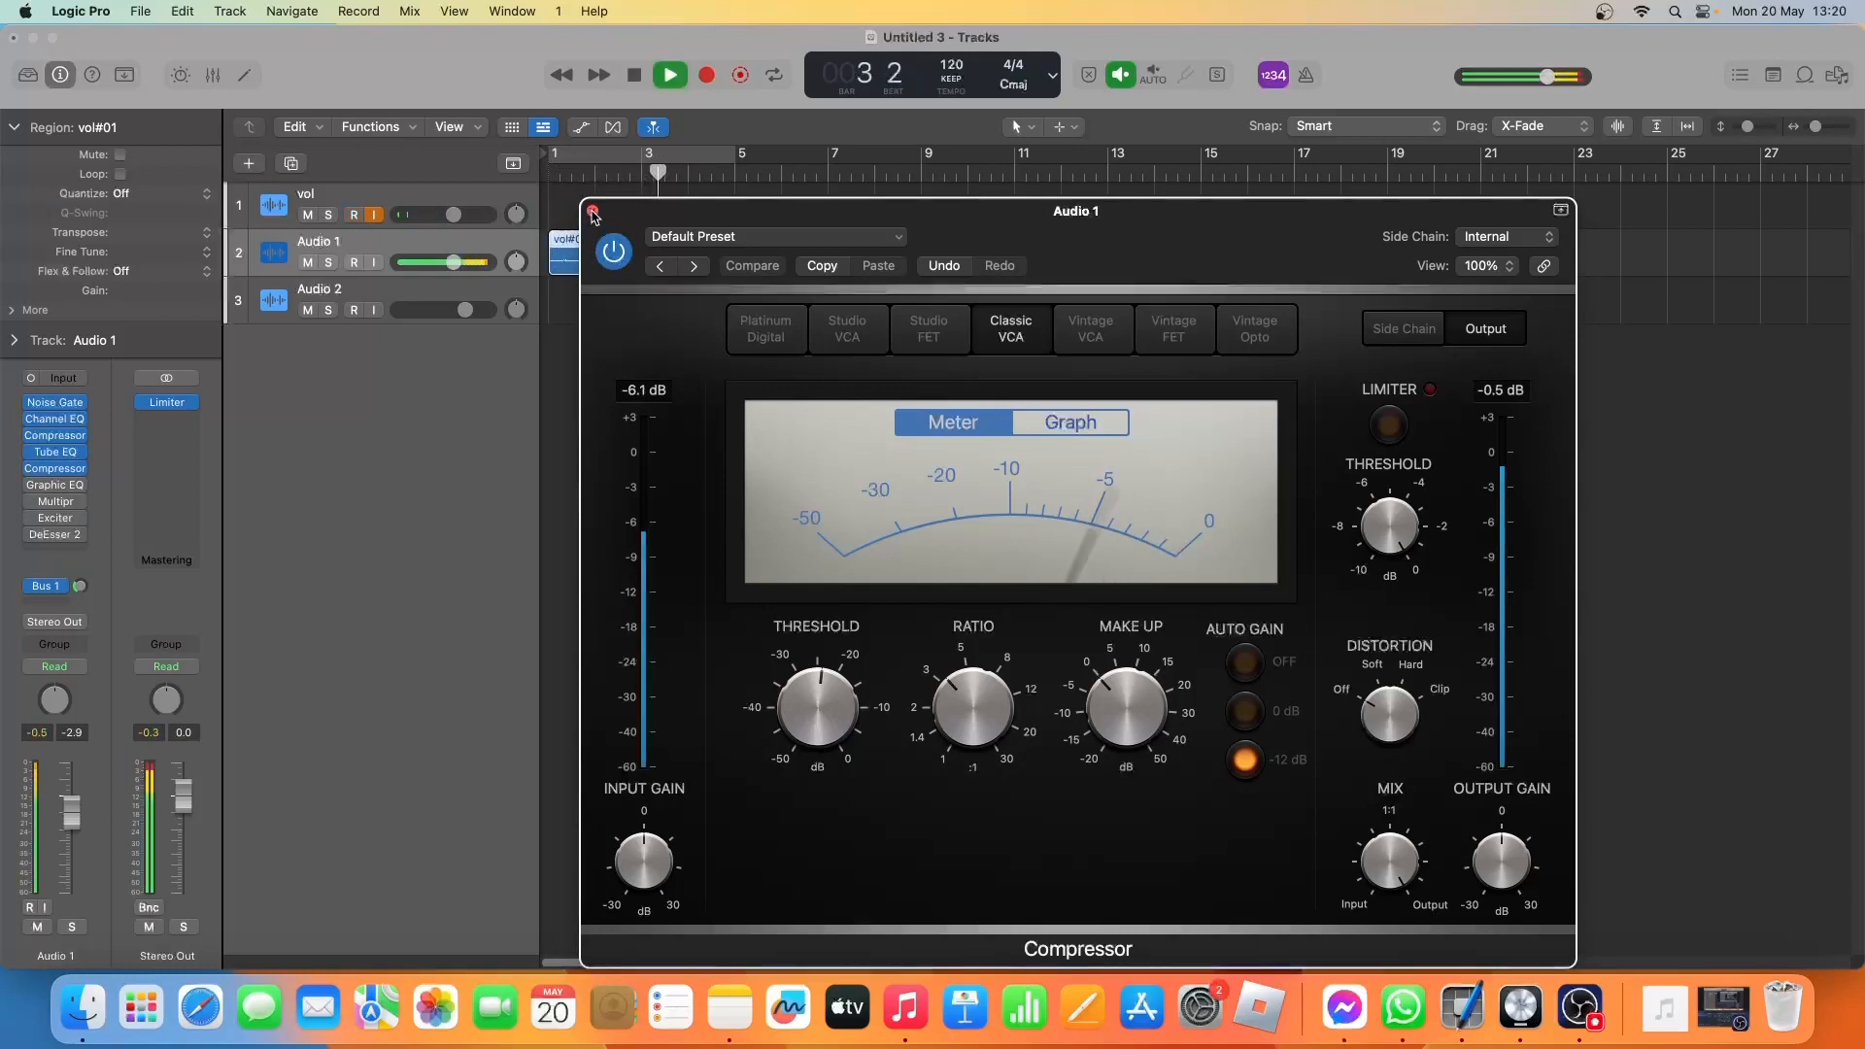
pyautogui.press('space')
pyautogui.click(592, 212)
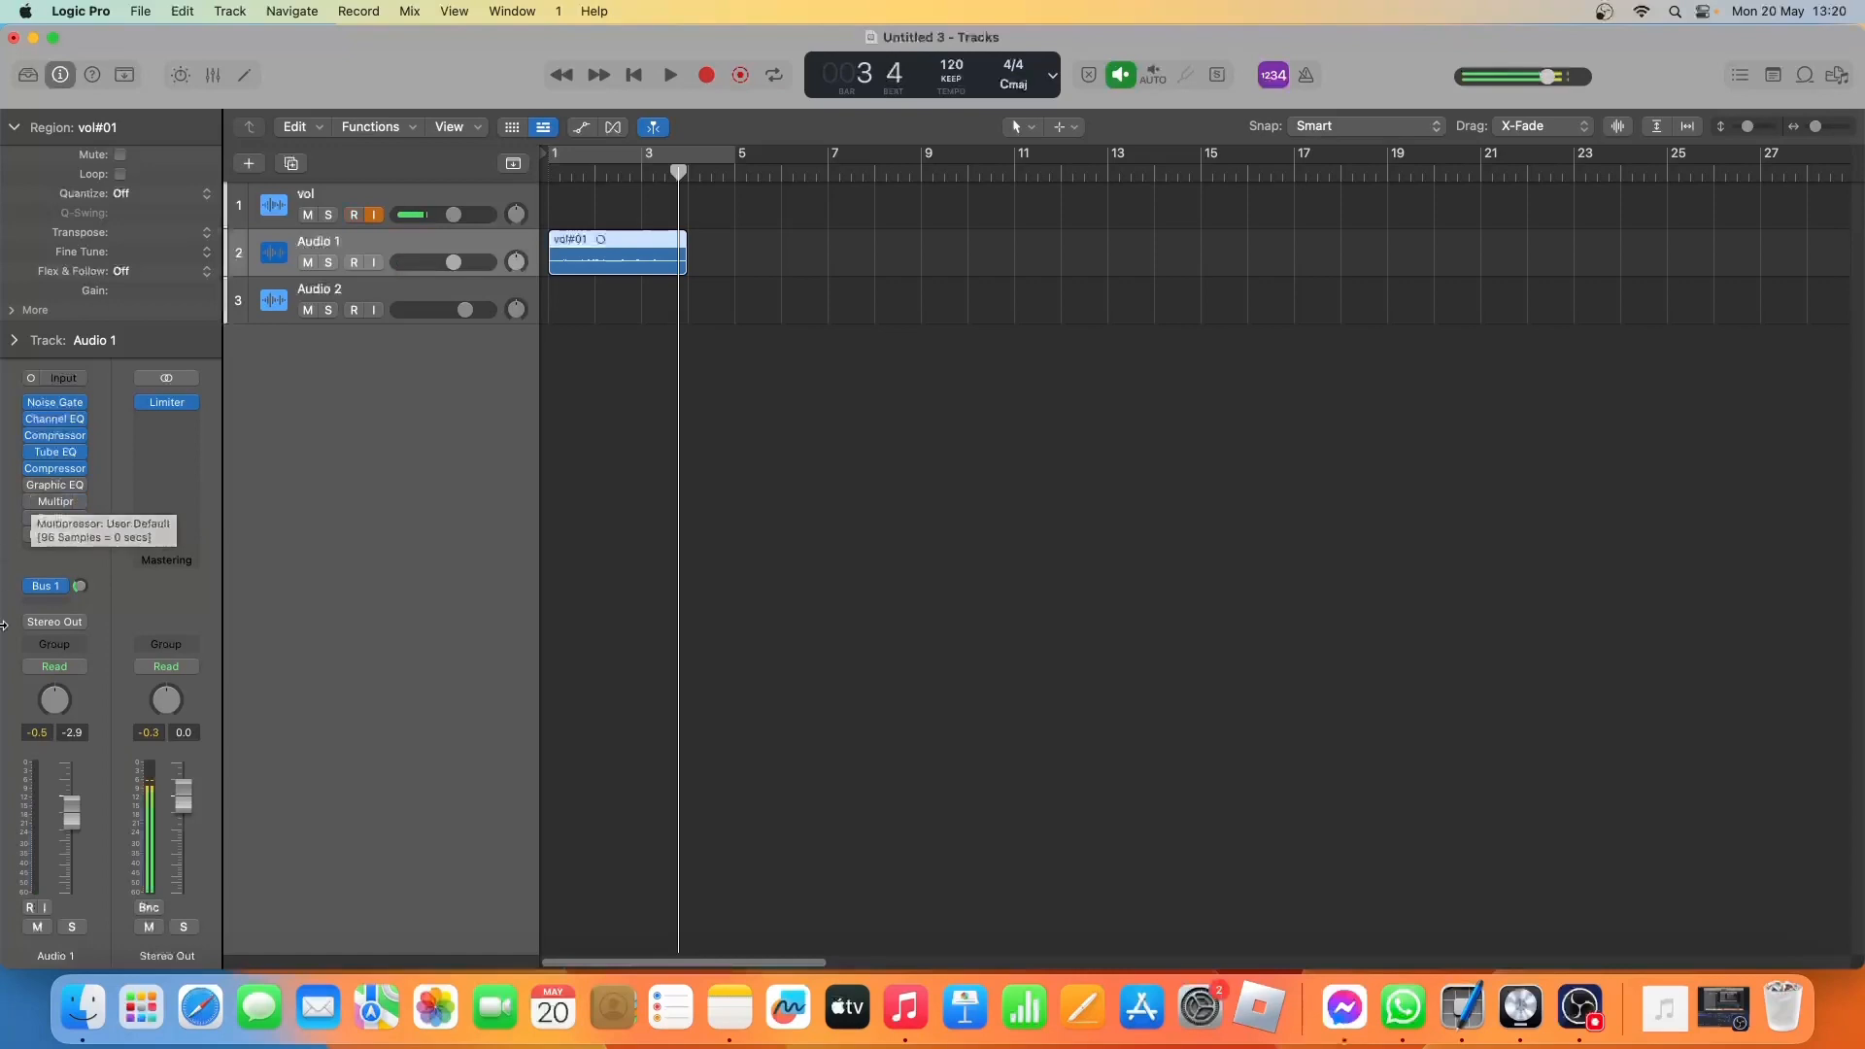
# Open the Vintage Graphic EQ on Audio 1 and switch it on while playing the take from the beginning.
pyautogui.click(49, 489)
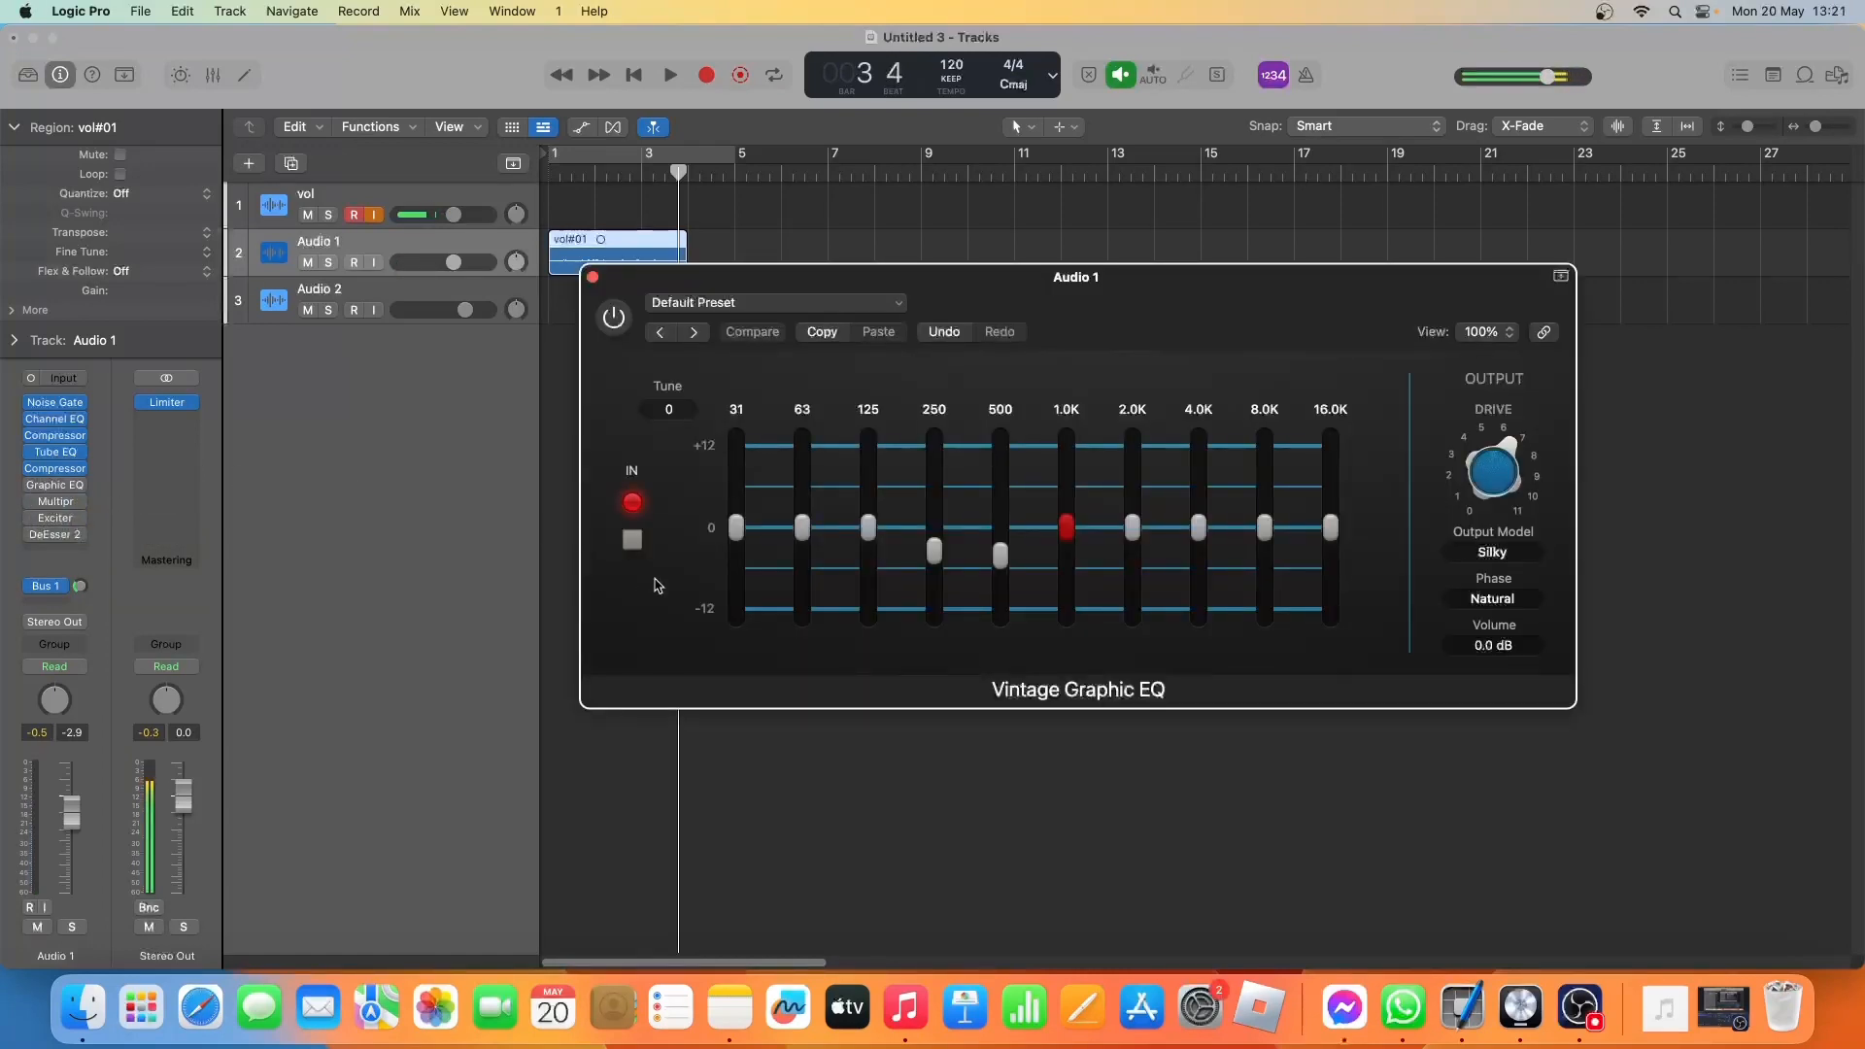
pyautogui.moveTo(928, 554)
pyautogui.moveTo(1000, 573)
pyautogui.press('Return')
pyautogui.press('space')
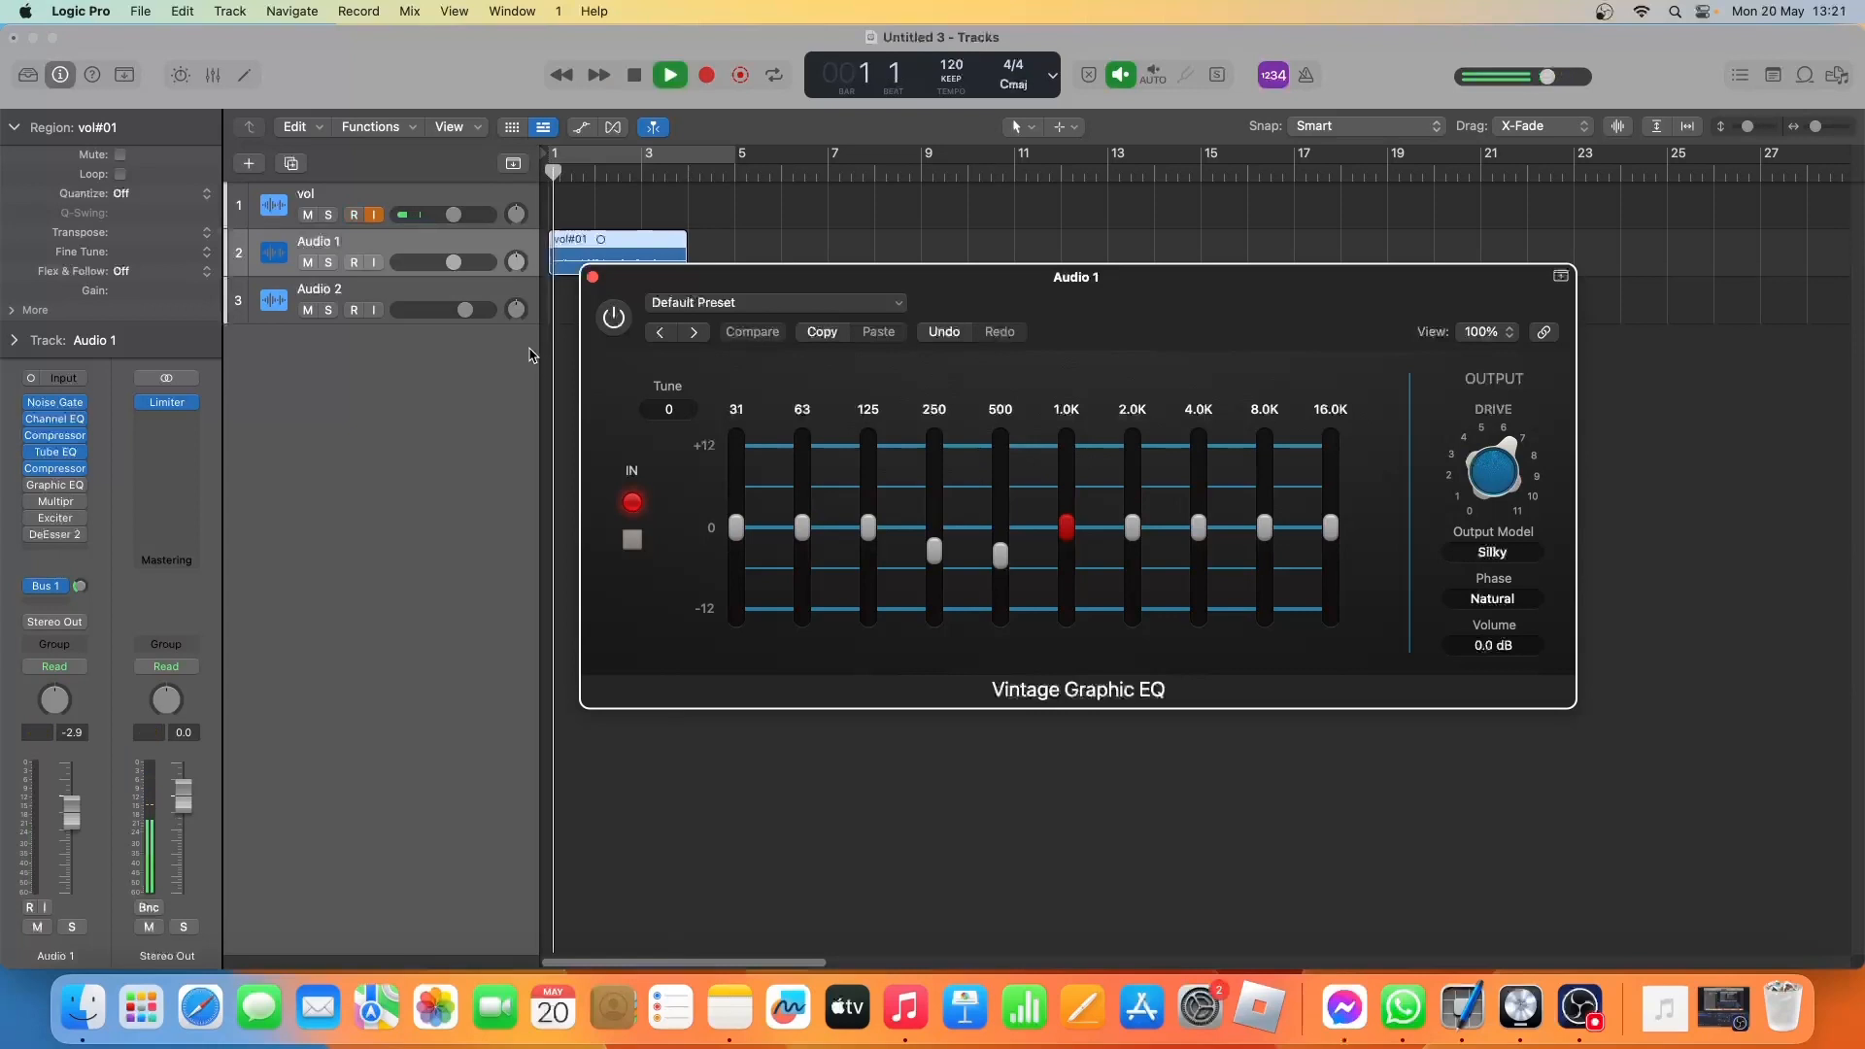
pyautogui.click(607, 330)
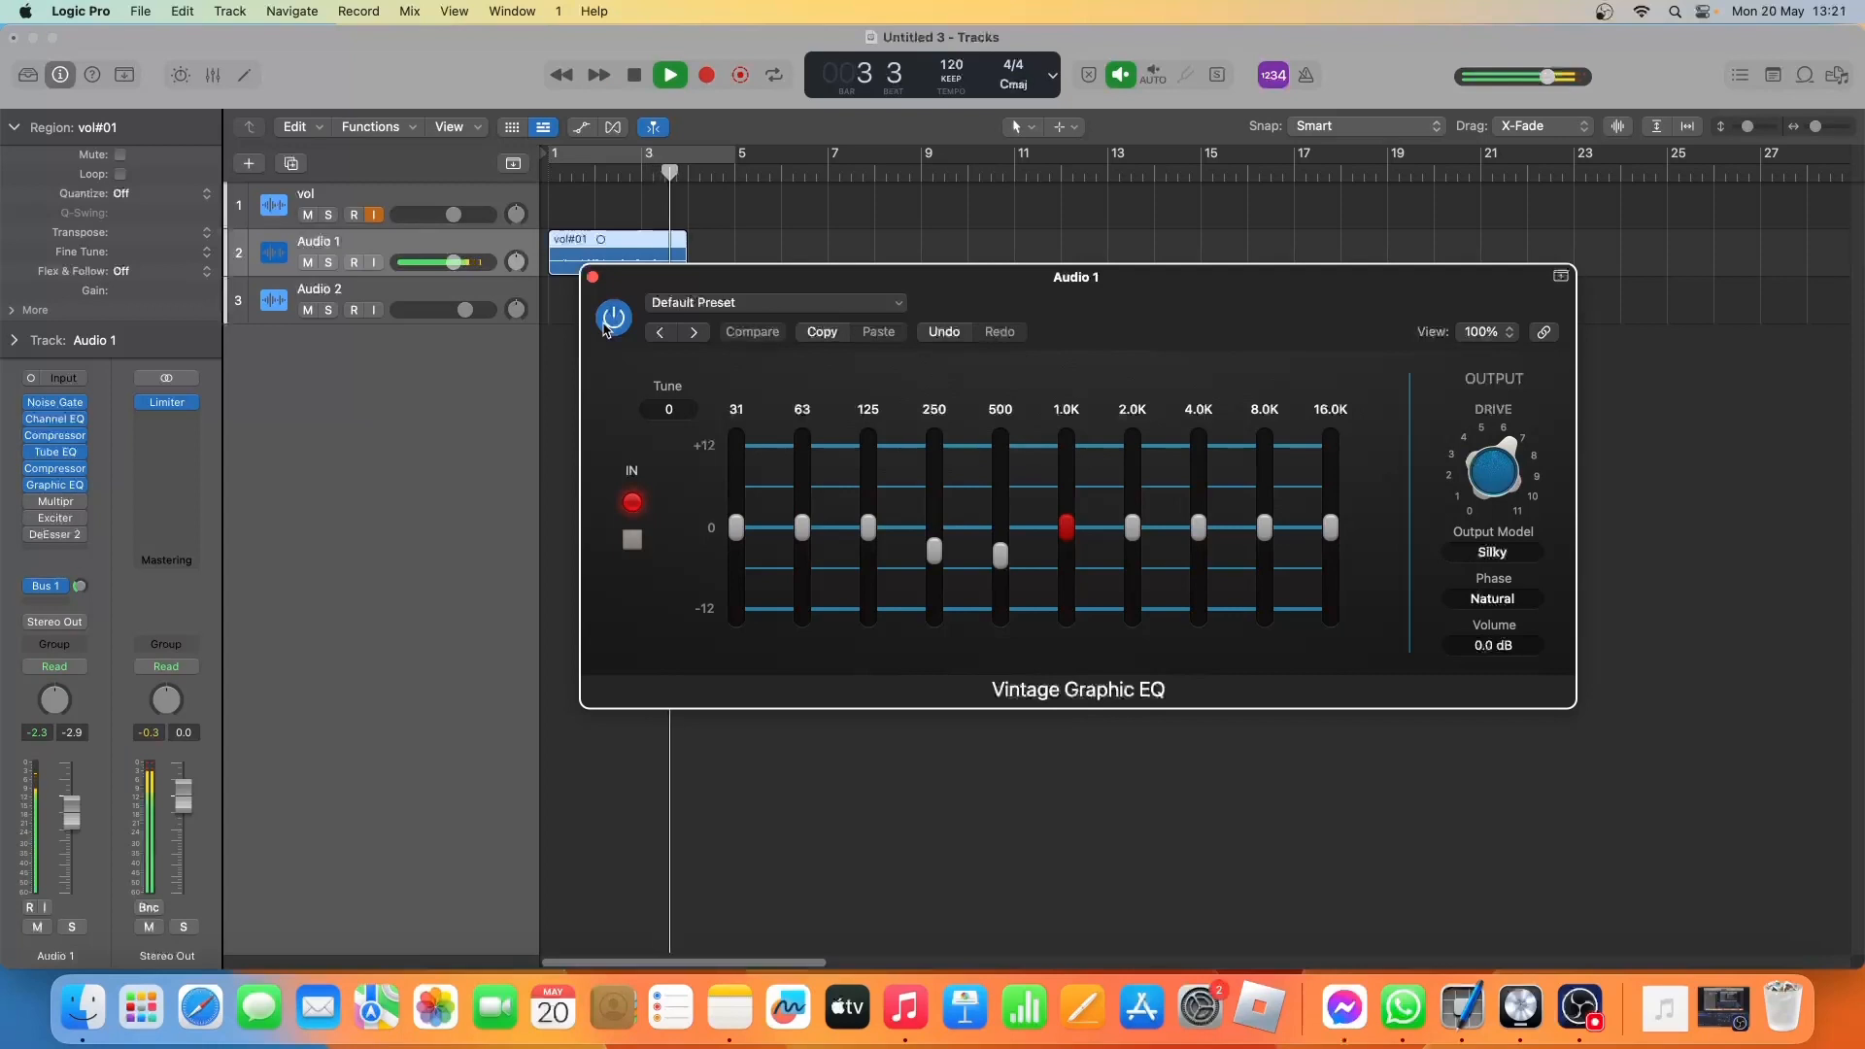
# Stop playback and close the Vintage Graphic EQ on Audio 1 with it left on.
pyautogui.press('space')
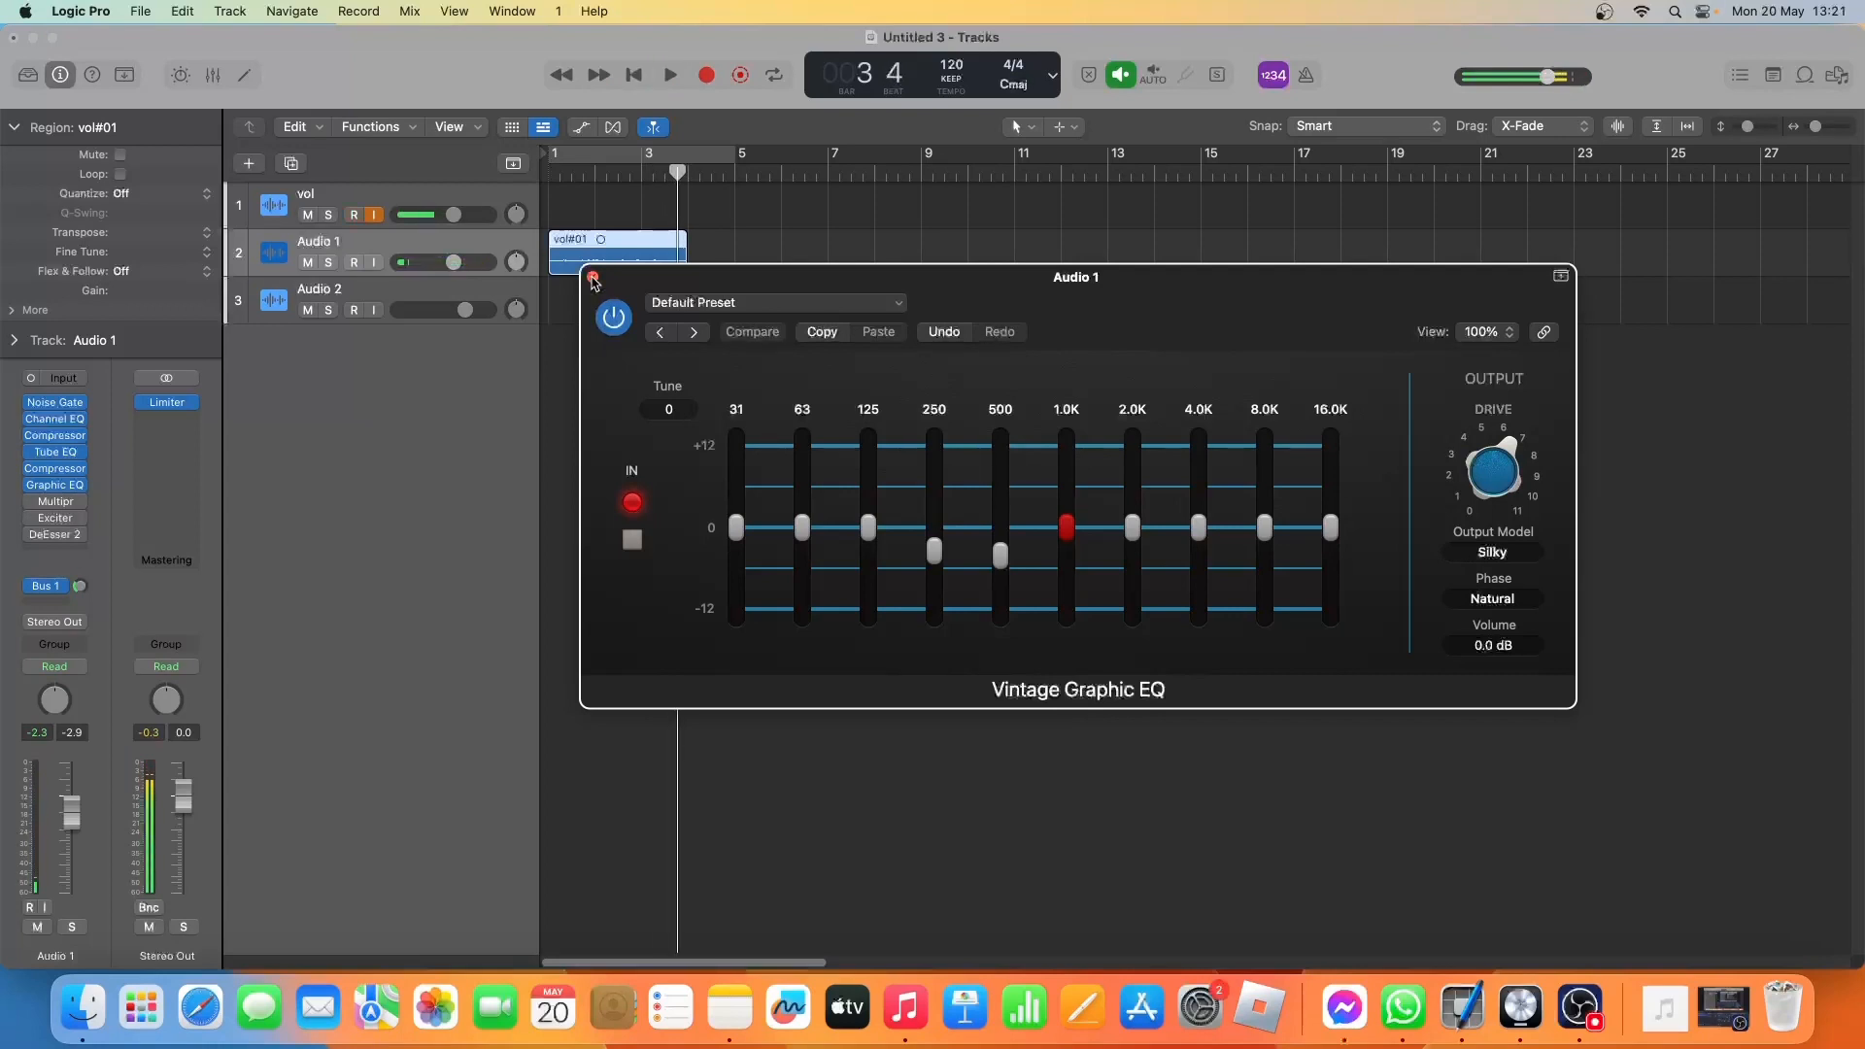
pyautogui.click(592, 278)
# Enable the Multipressor on Audio 1, compare the take with it bypassed and active during playback, and close it switched on.
pyautogui.moveTo(39, 507)
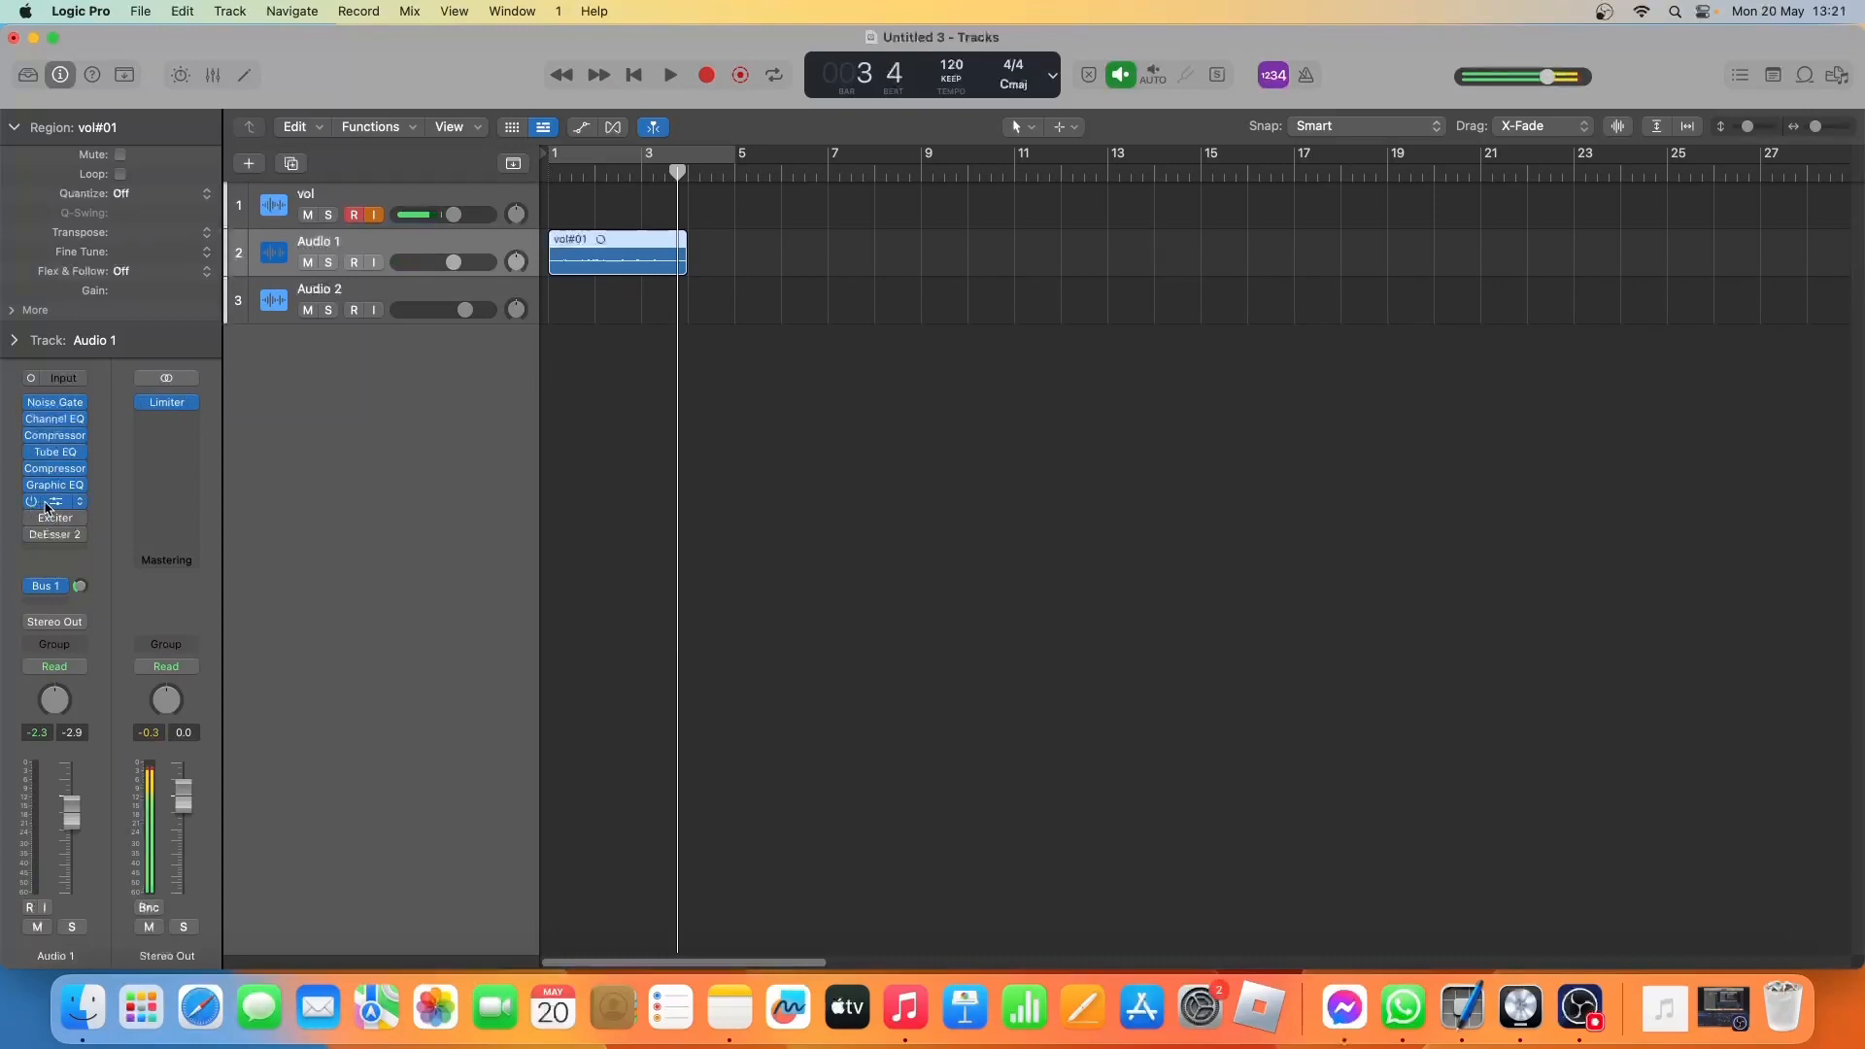
pyautogui.click(46, 506)
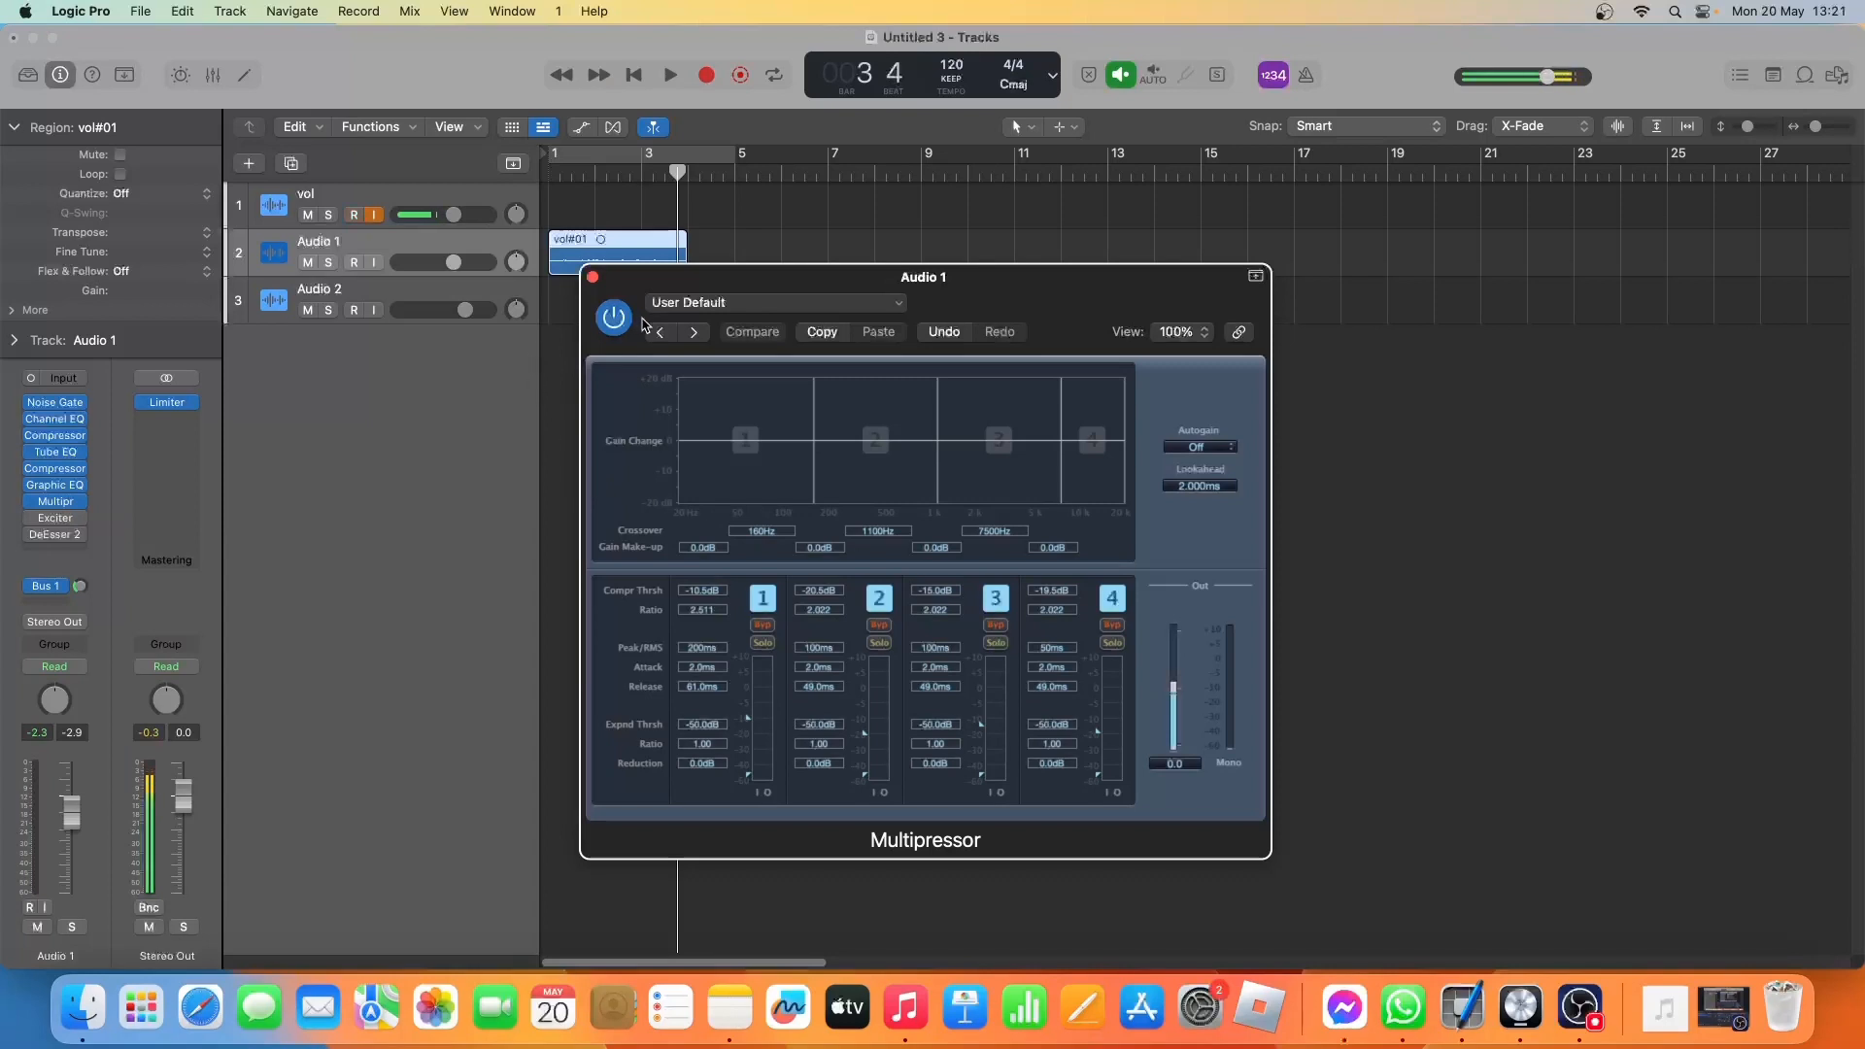
pyautogui.press('space')
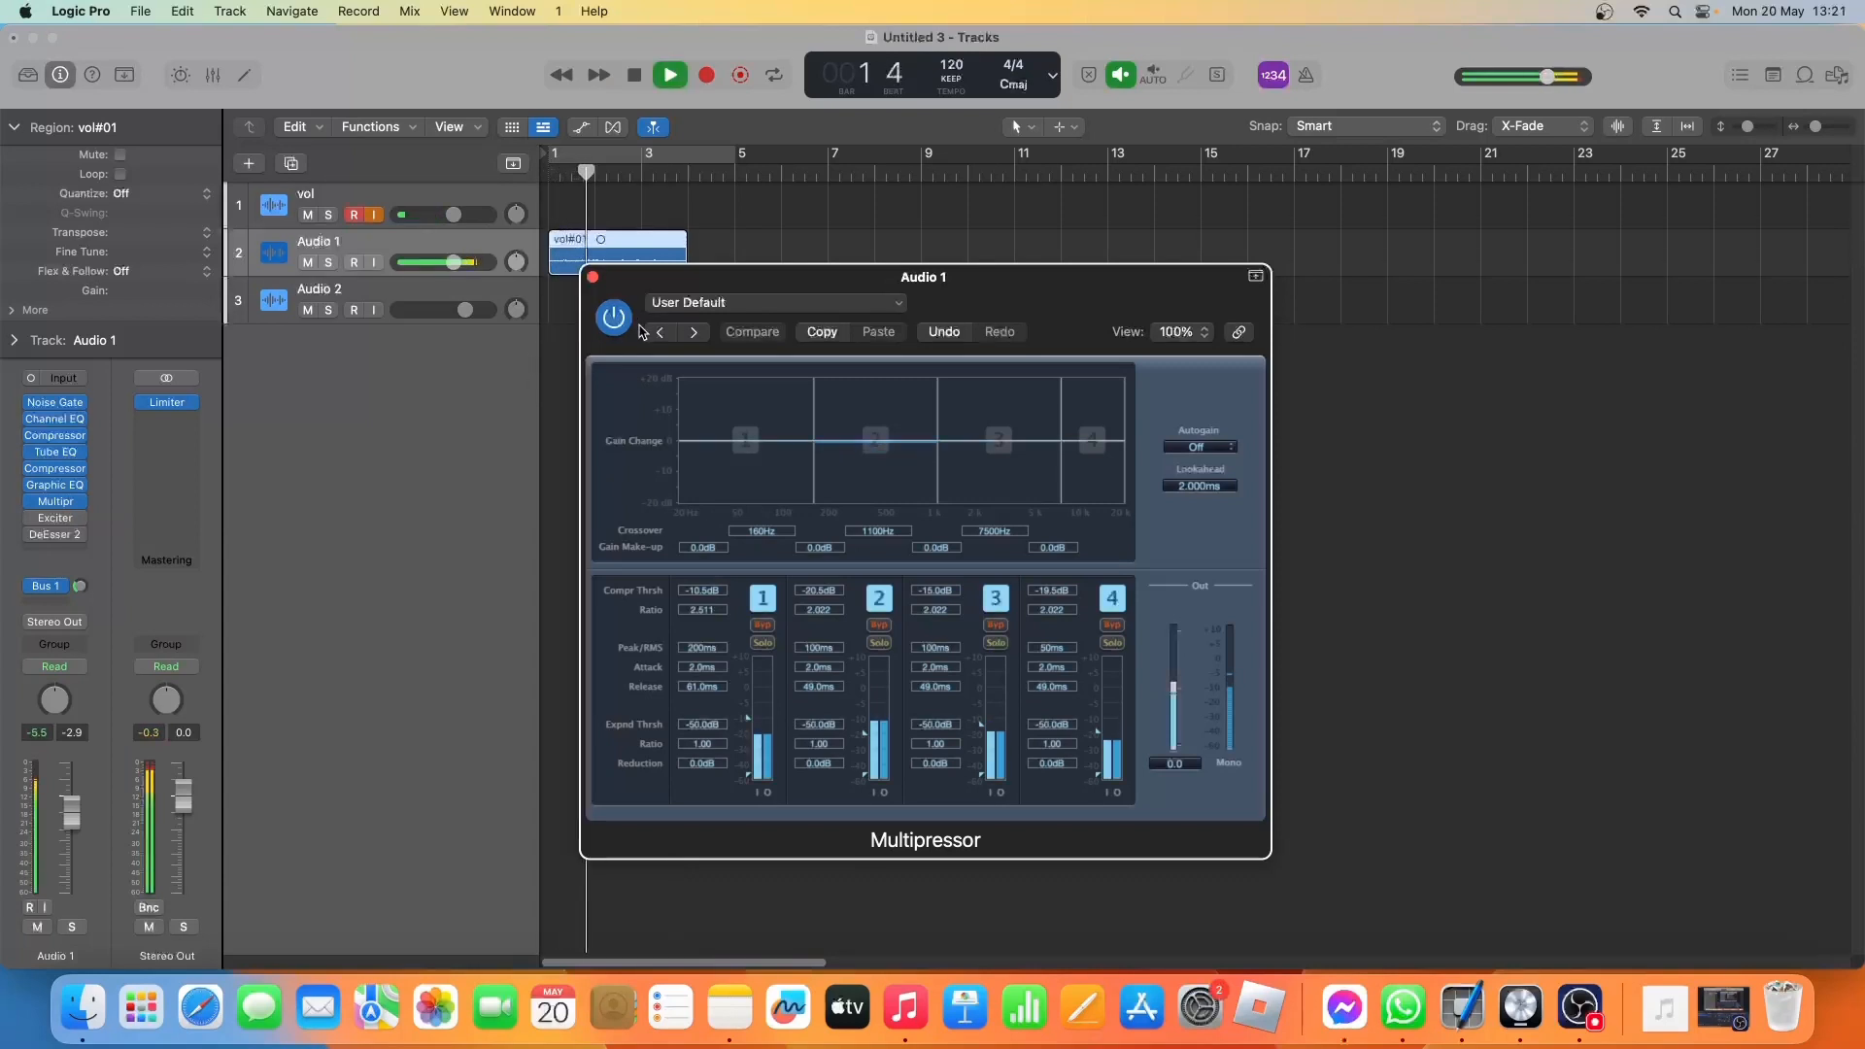
pyautogui.click(606, 323)
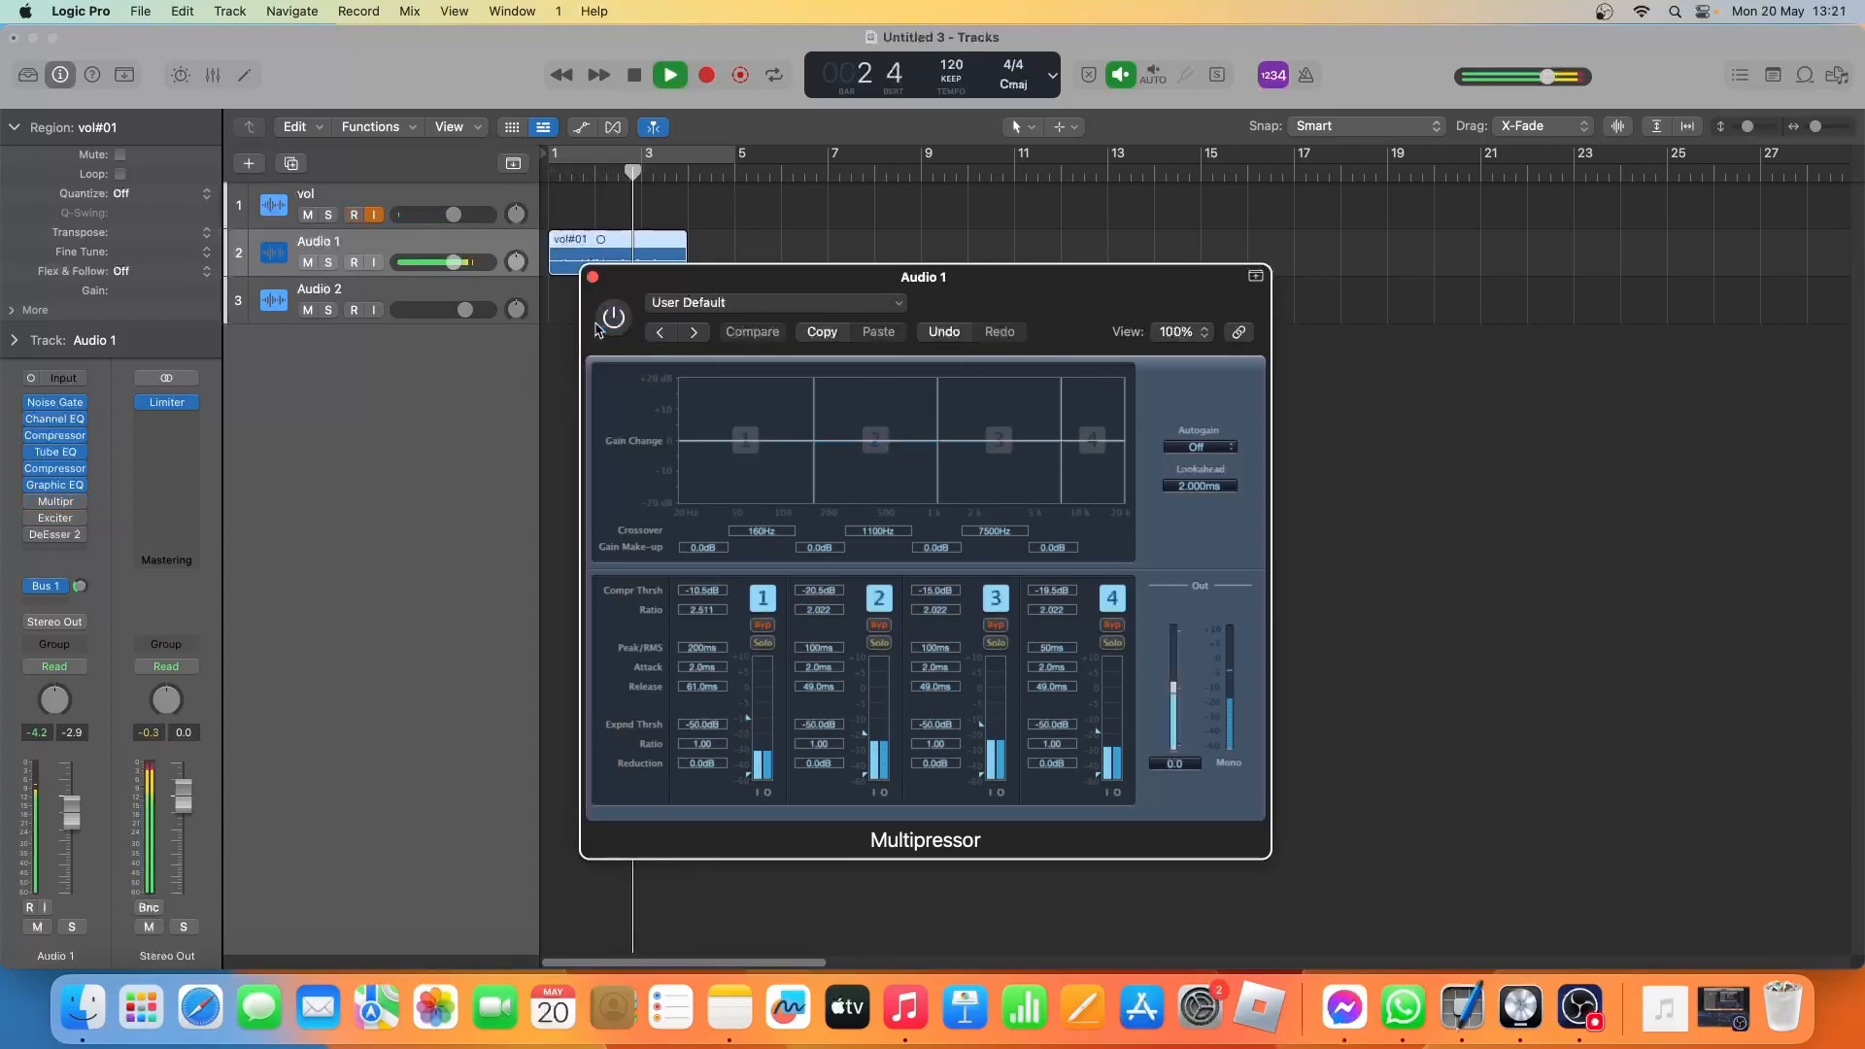
pyautogui.click(612, 317)
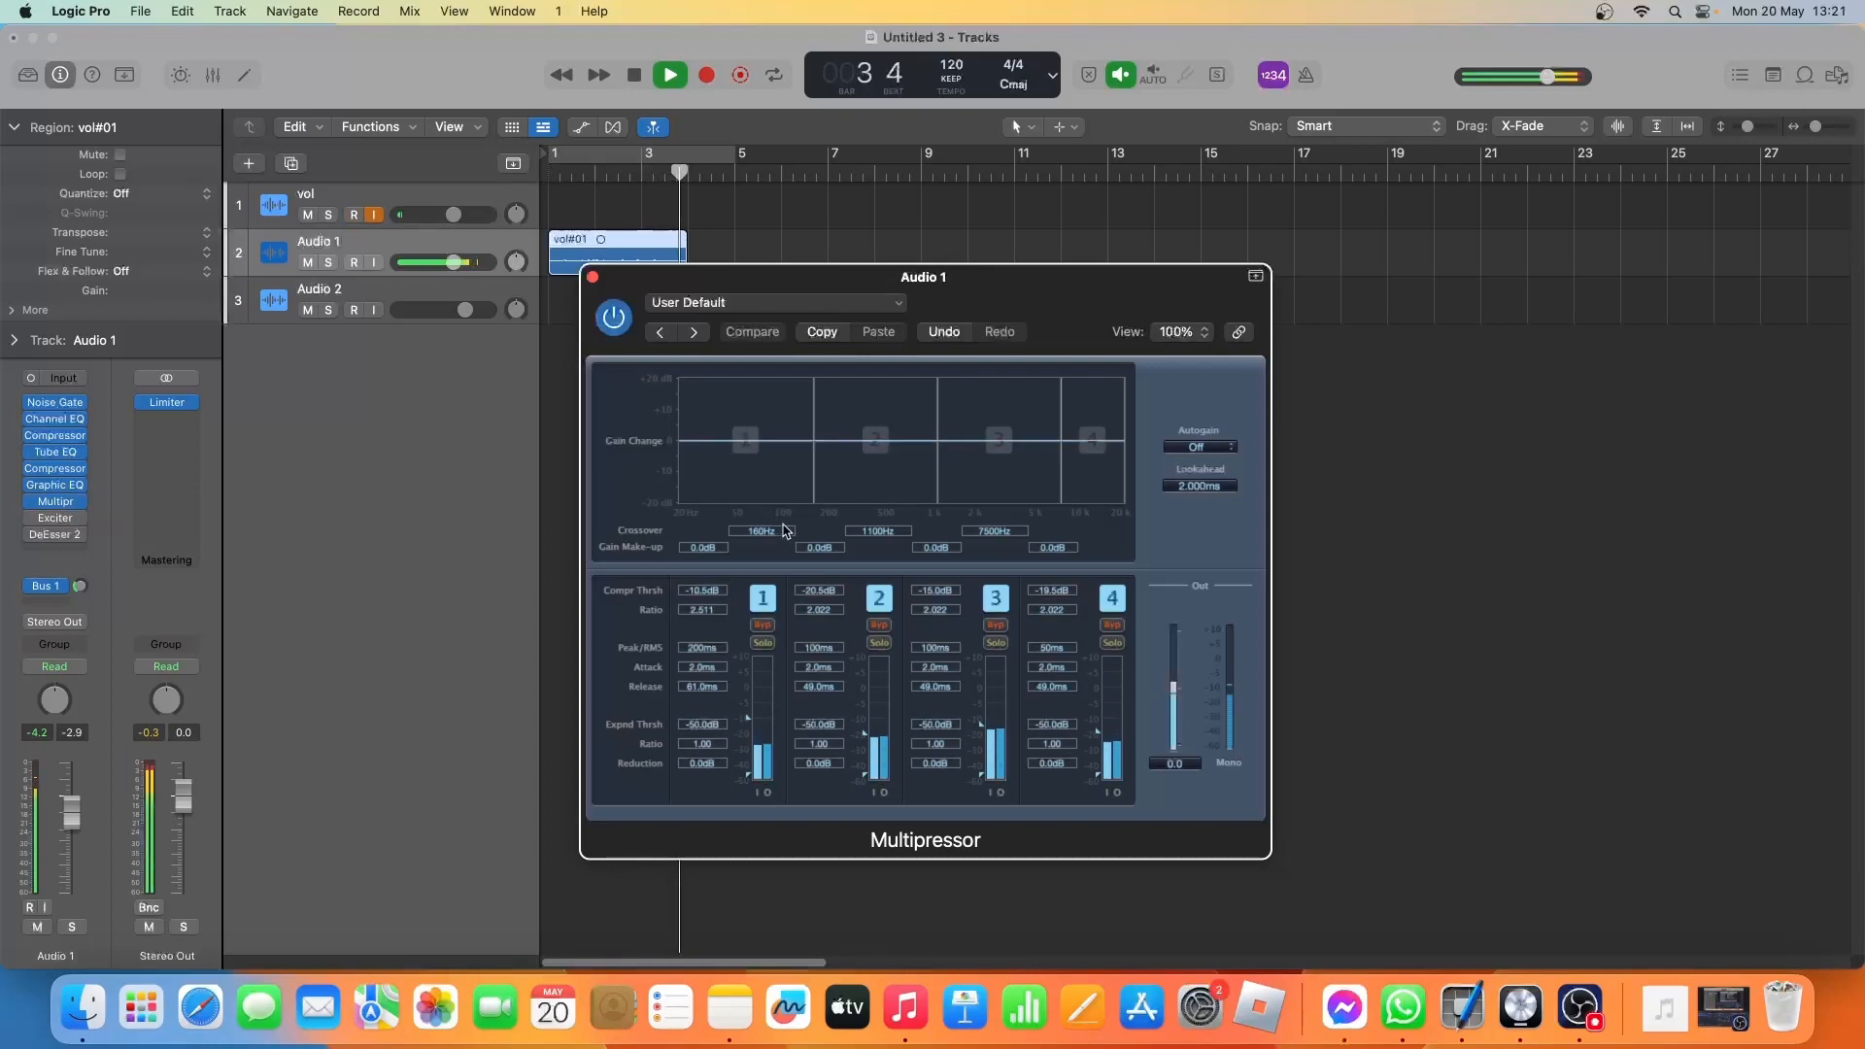
pyautogui.press('space')
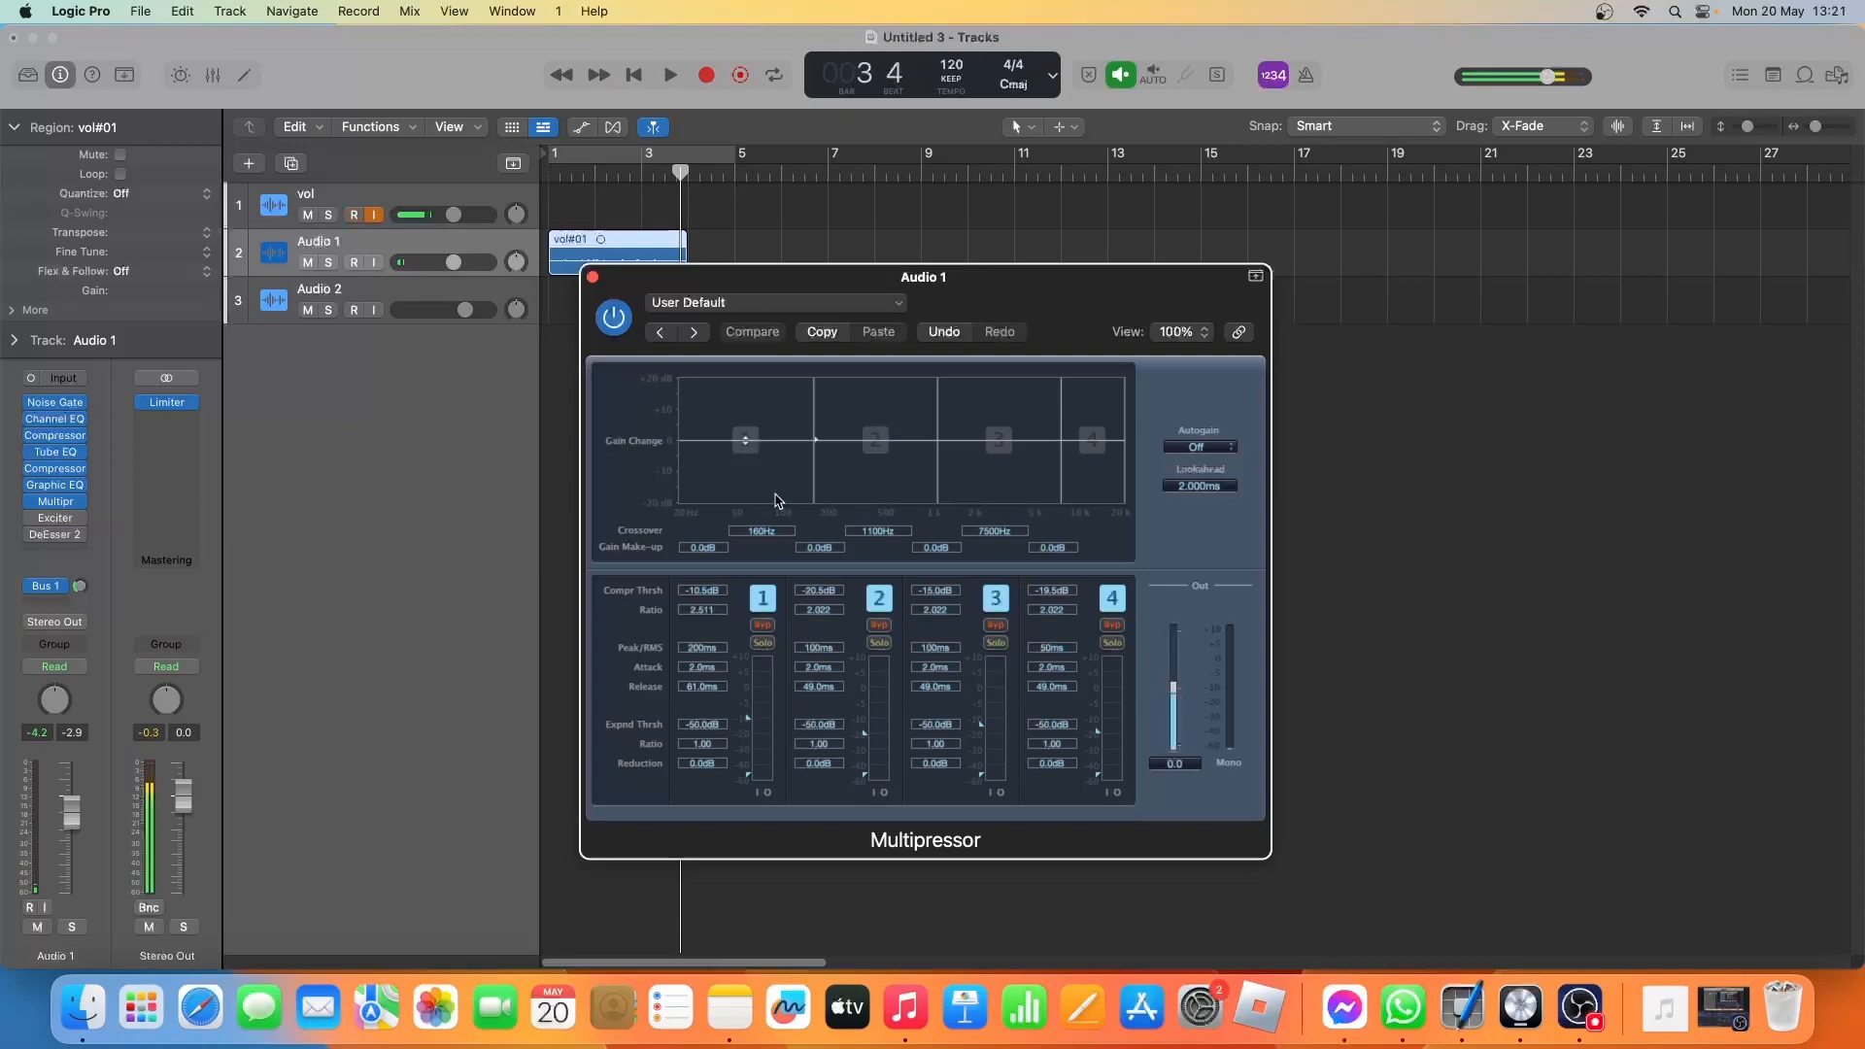
pyautogui.click(593, 278)
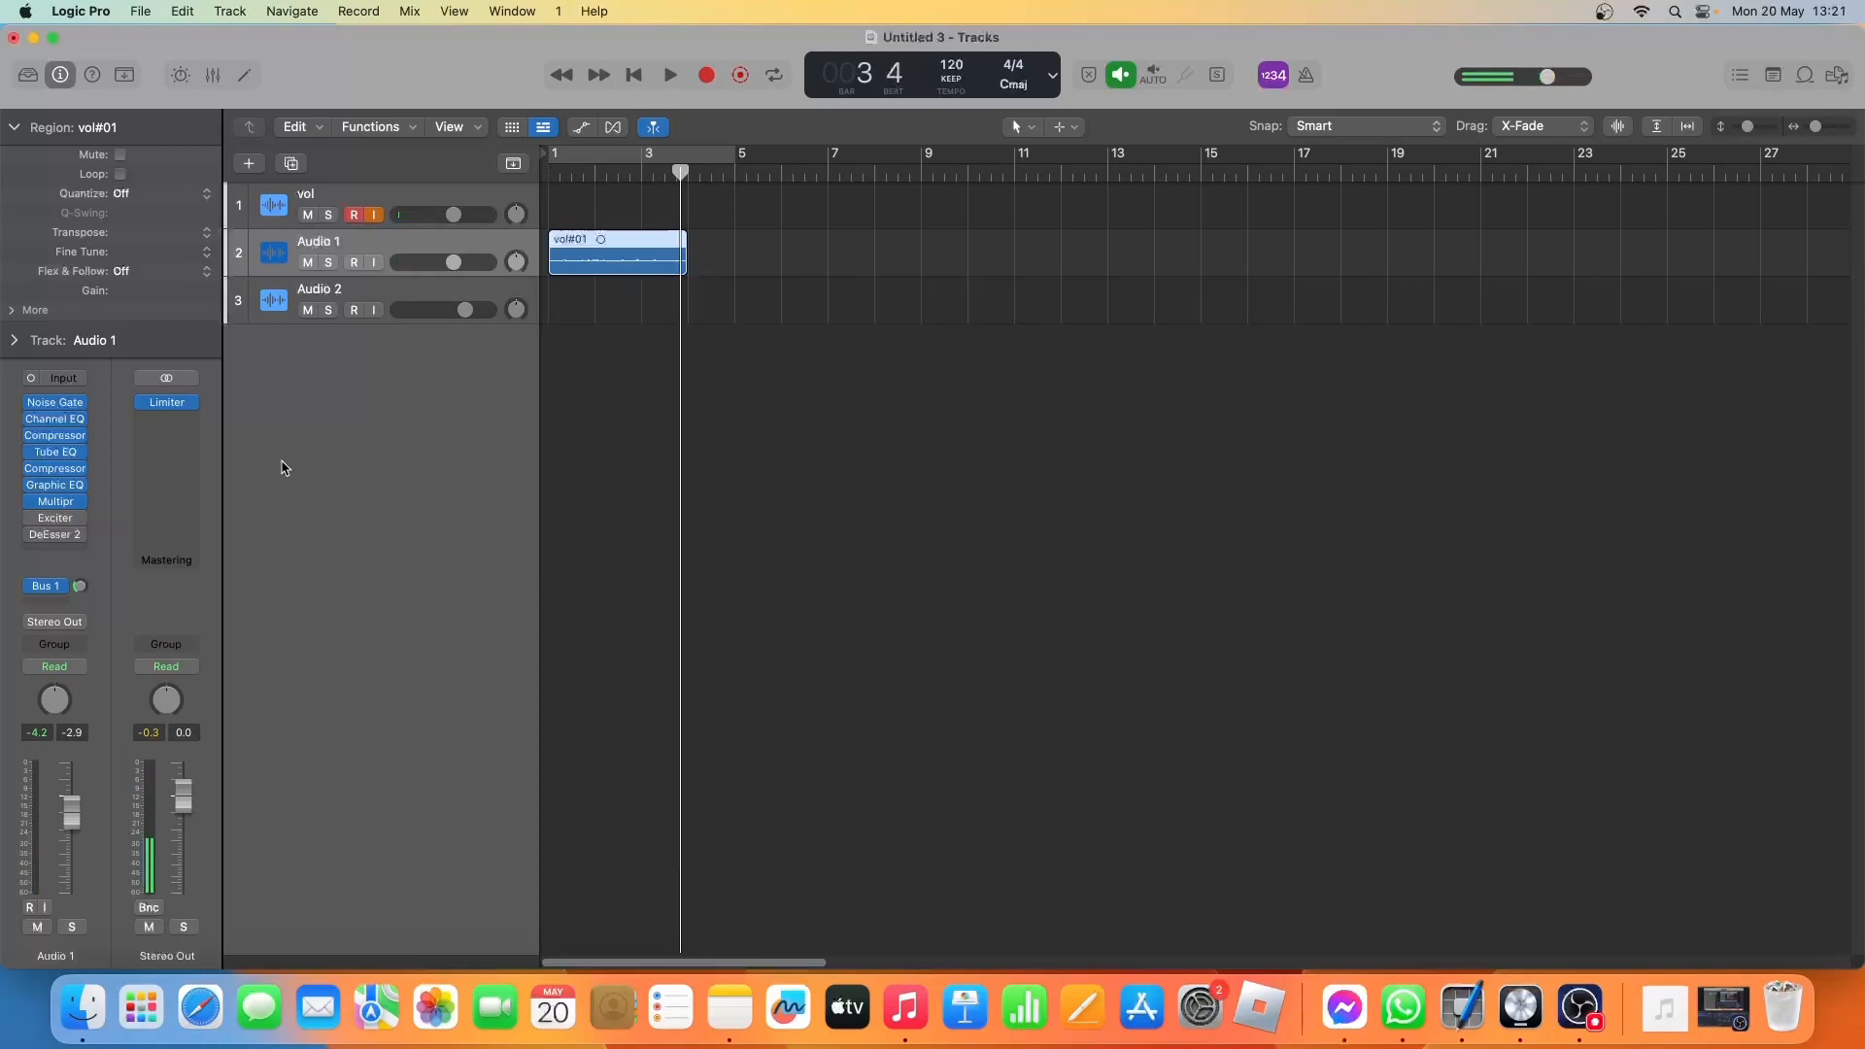
# Open the Exciter on Audio 1 and switch it on, comparing the playing take with it bypassed and active.
pyautogui.click(51, 521)
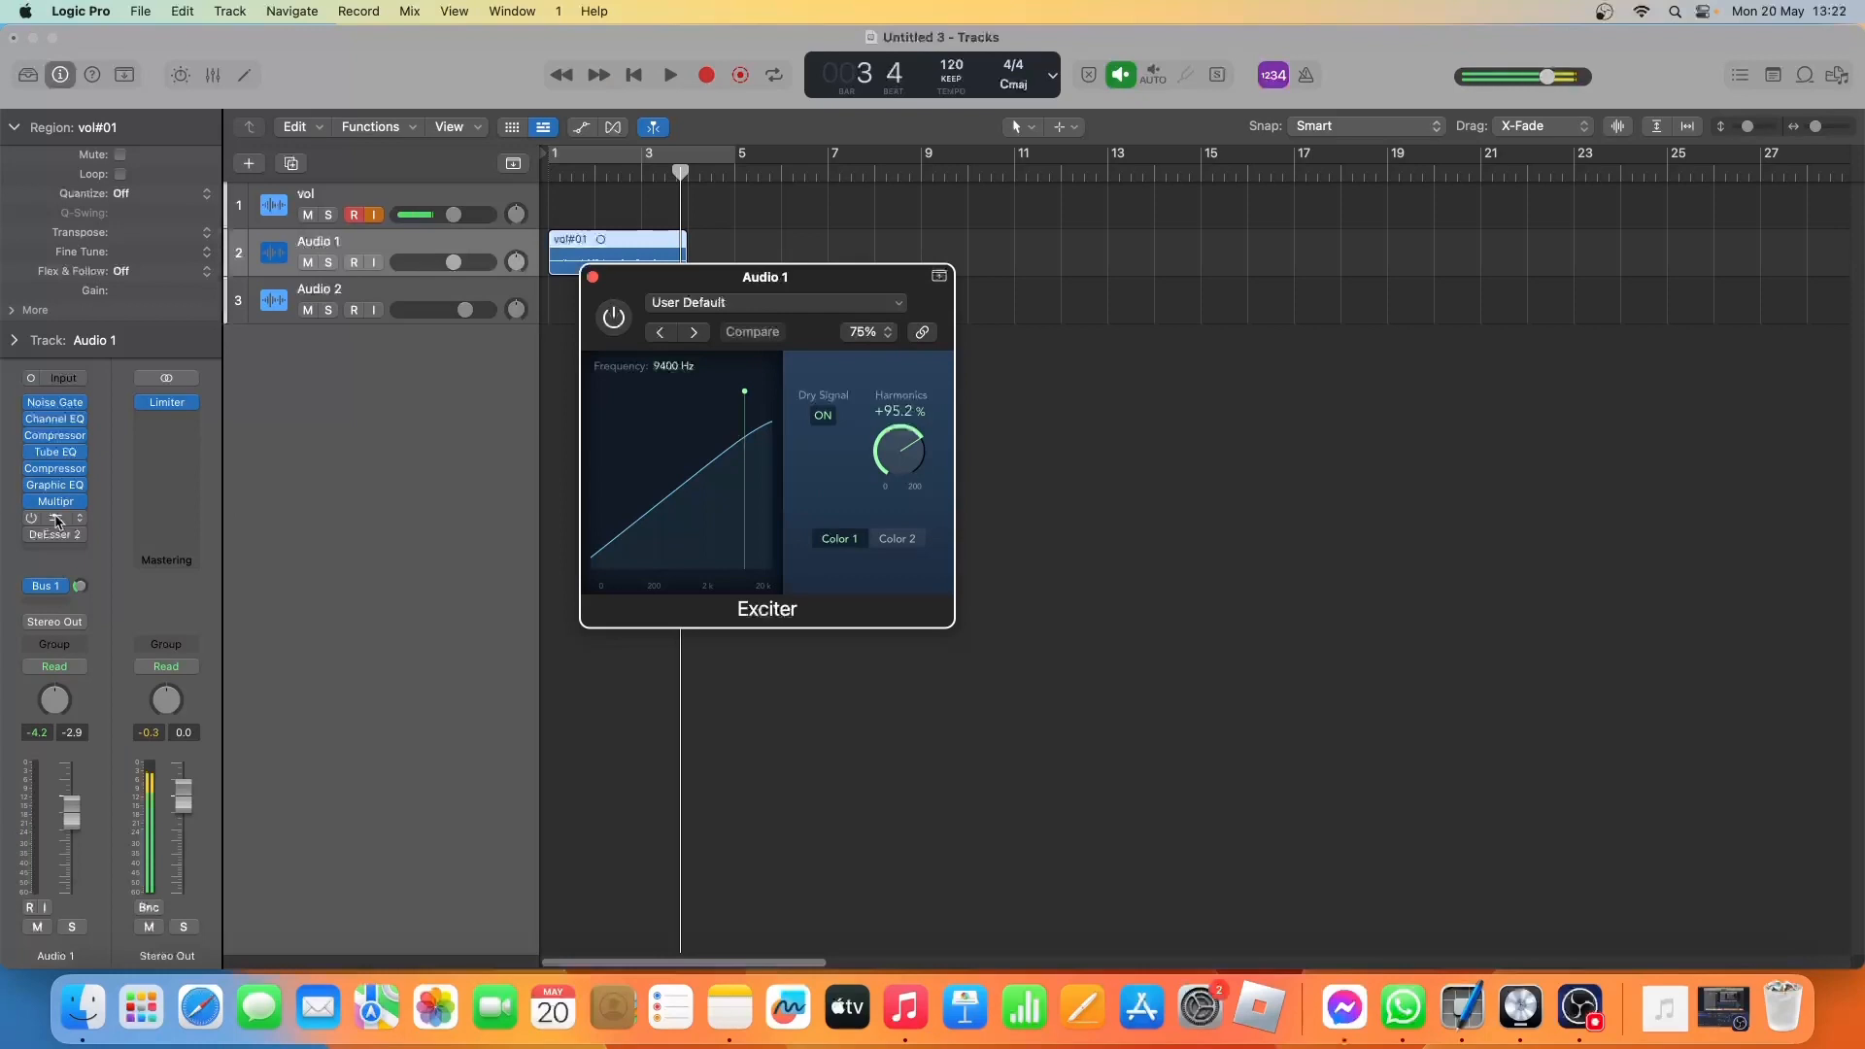
pyautogui.click(618, 331)
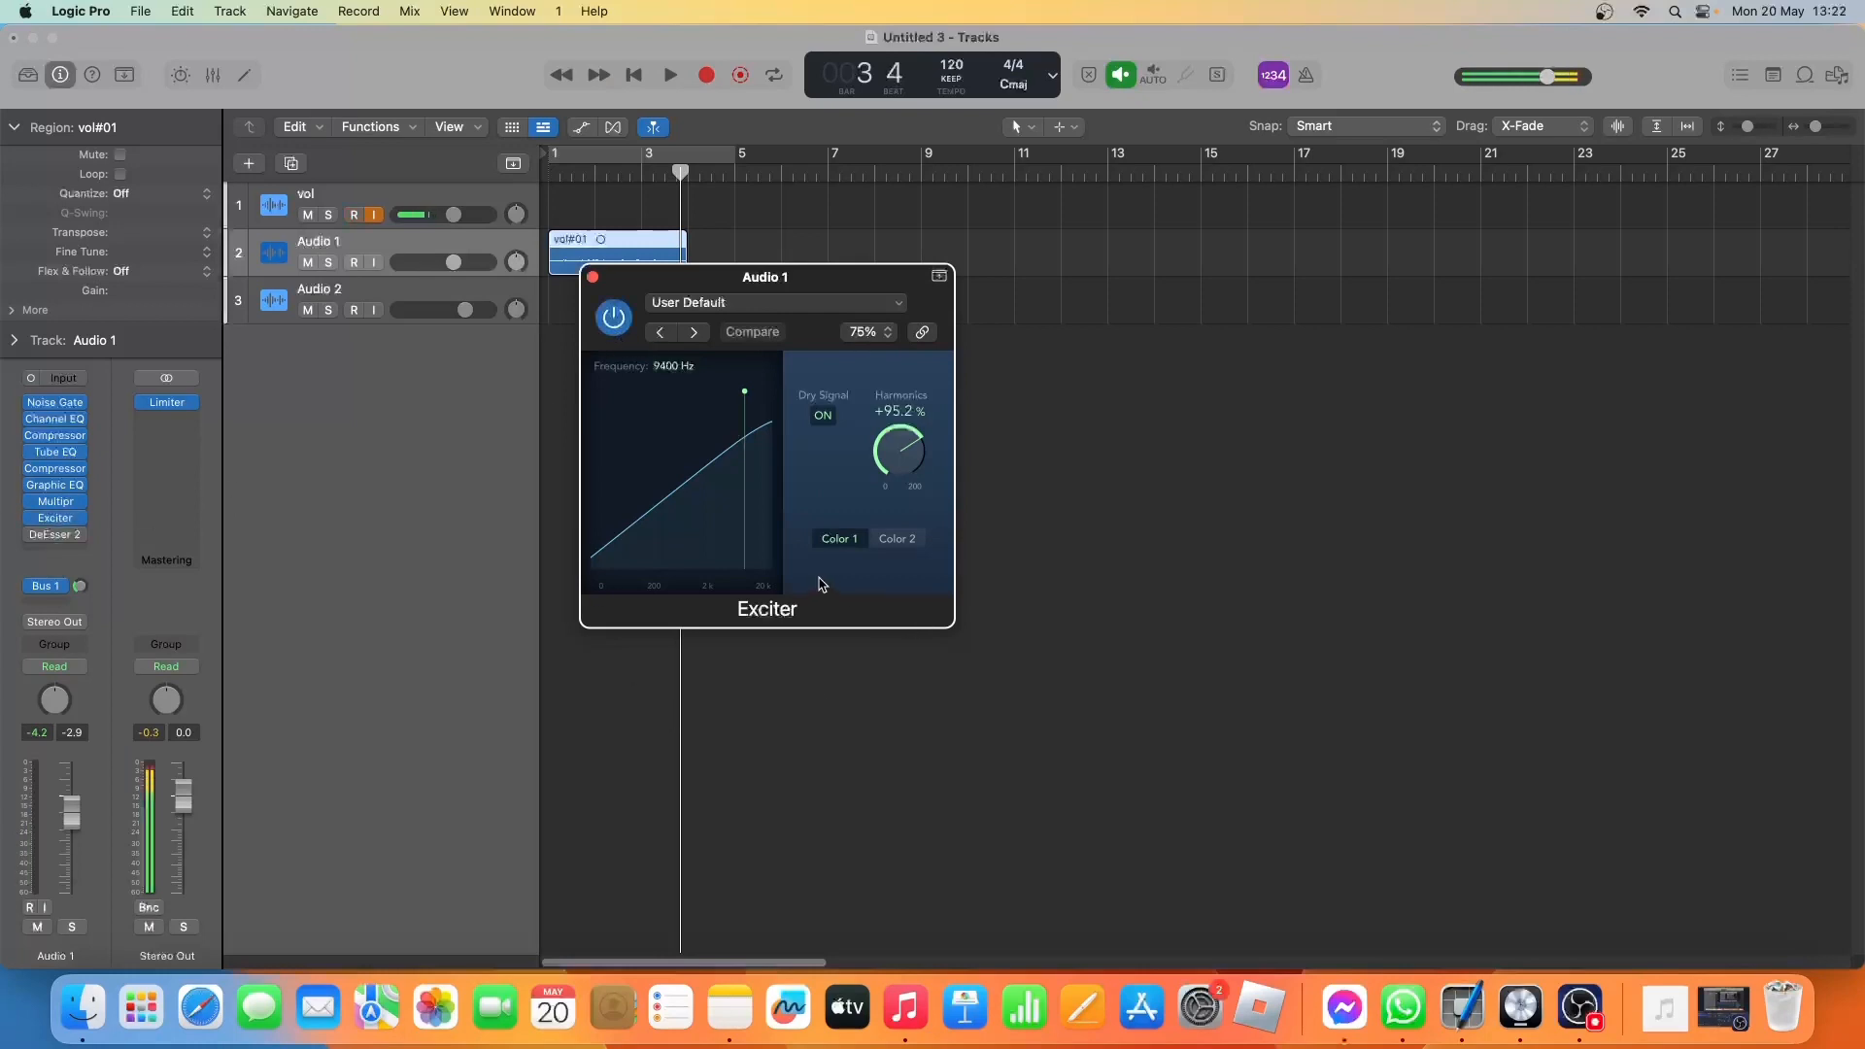
pyautogui.press('space')
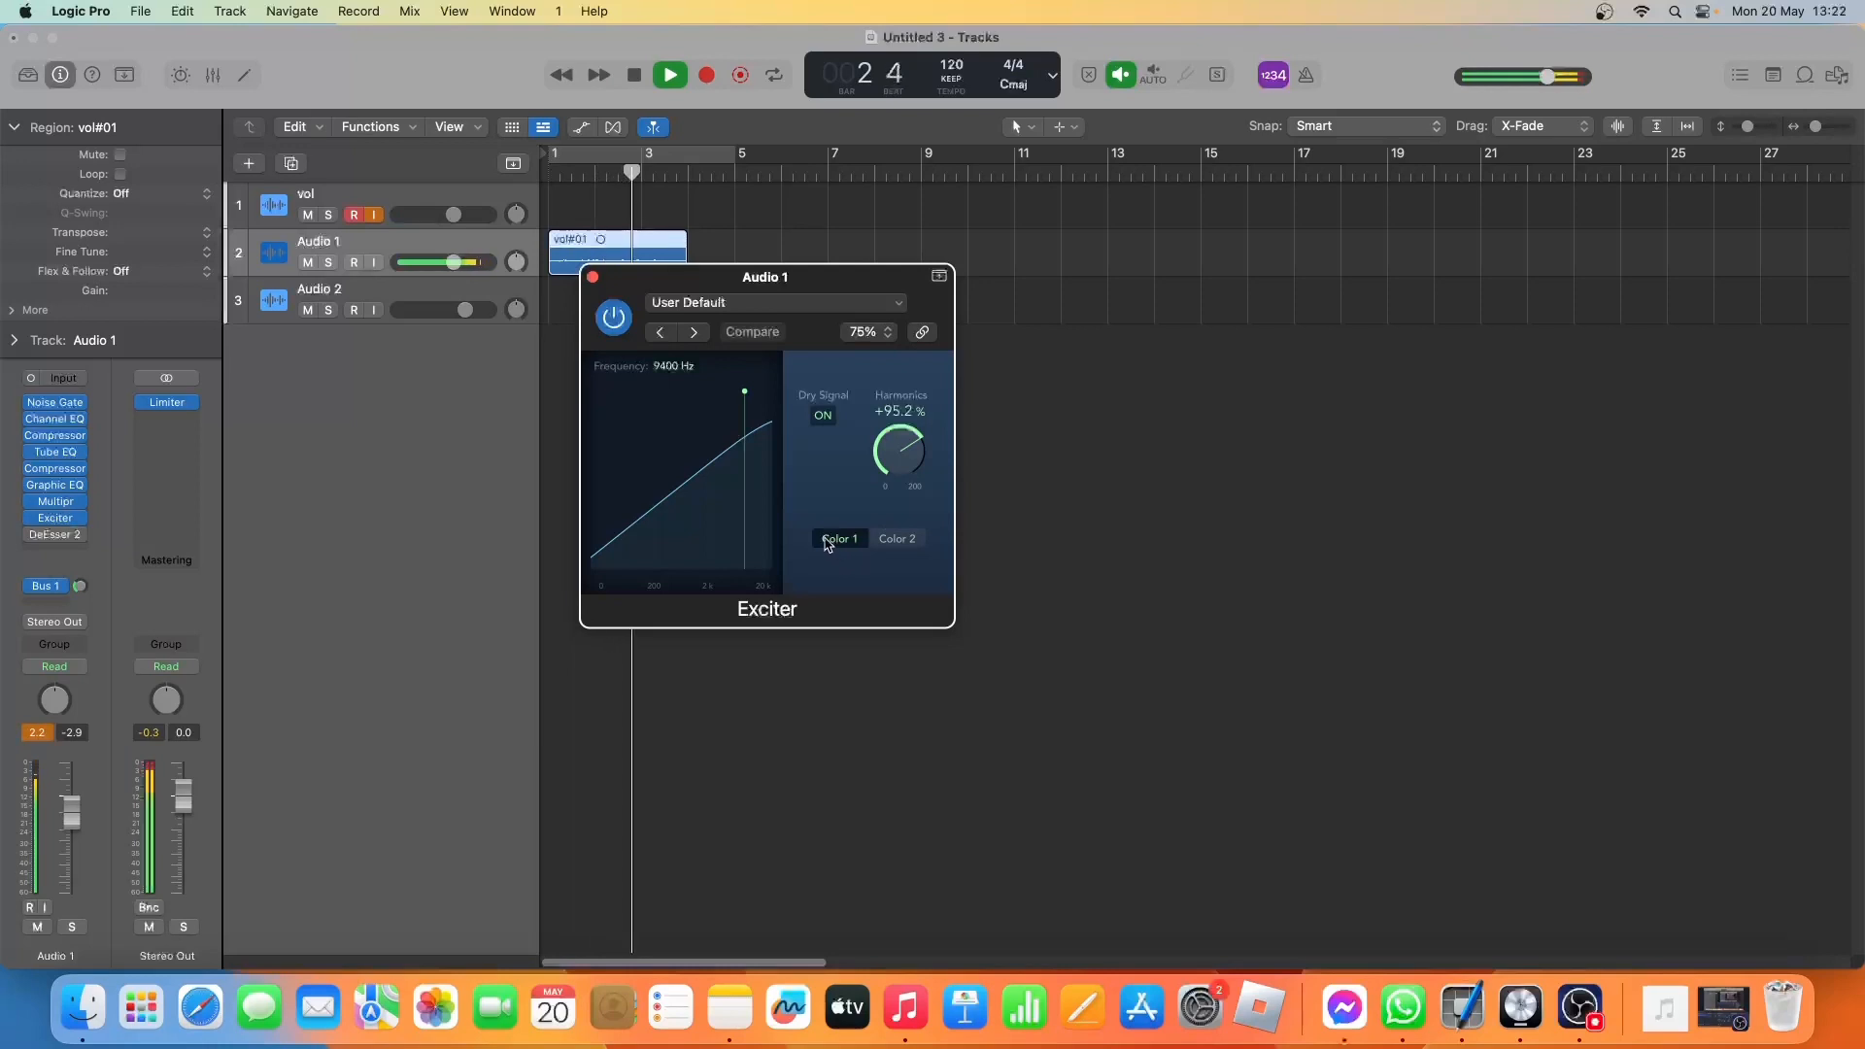
pyautogui.click(616, 320)
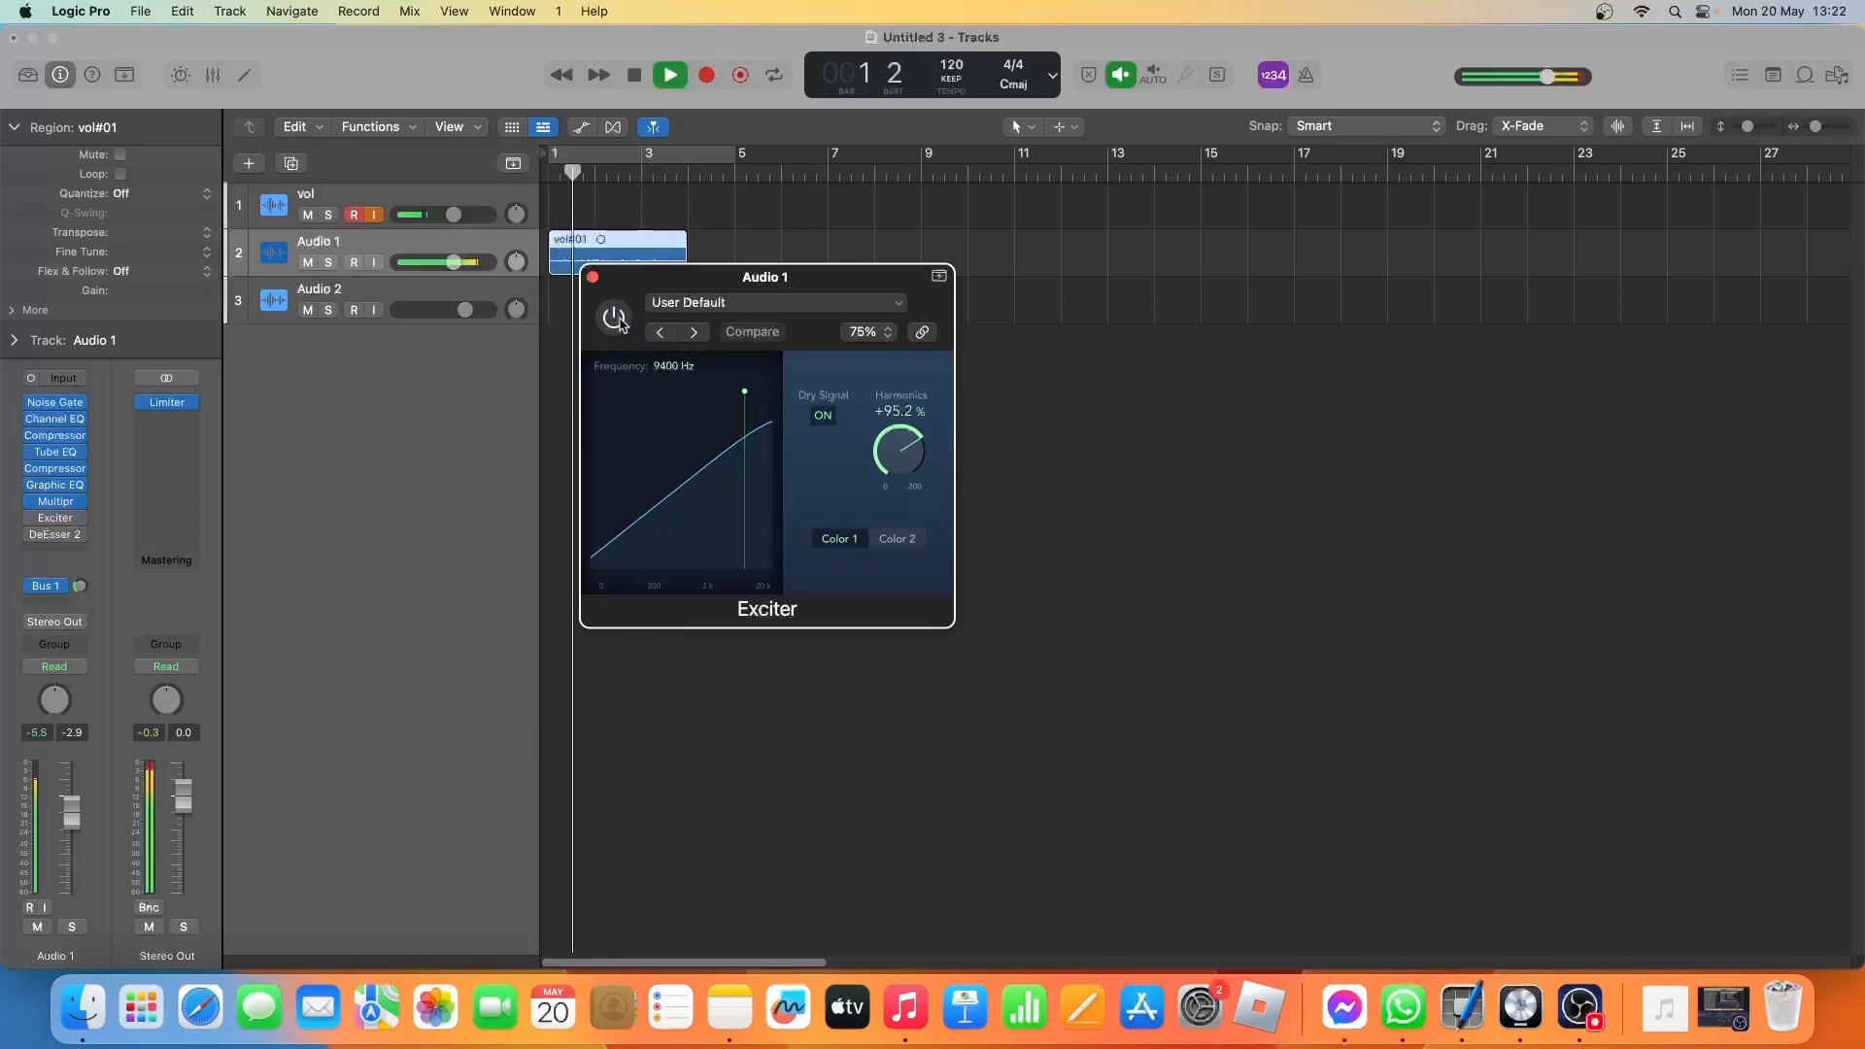
pyautogui.click(615, 319)
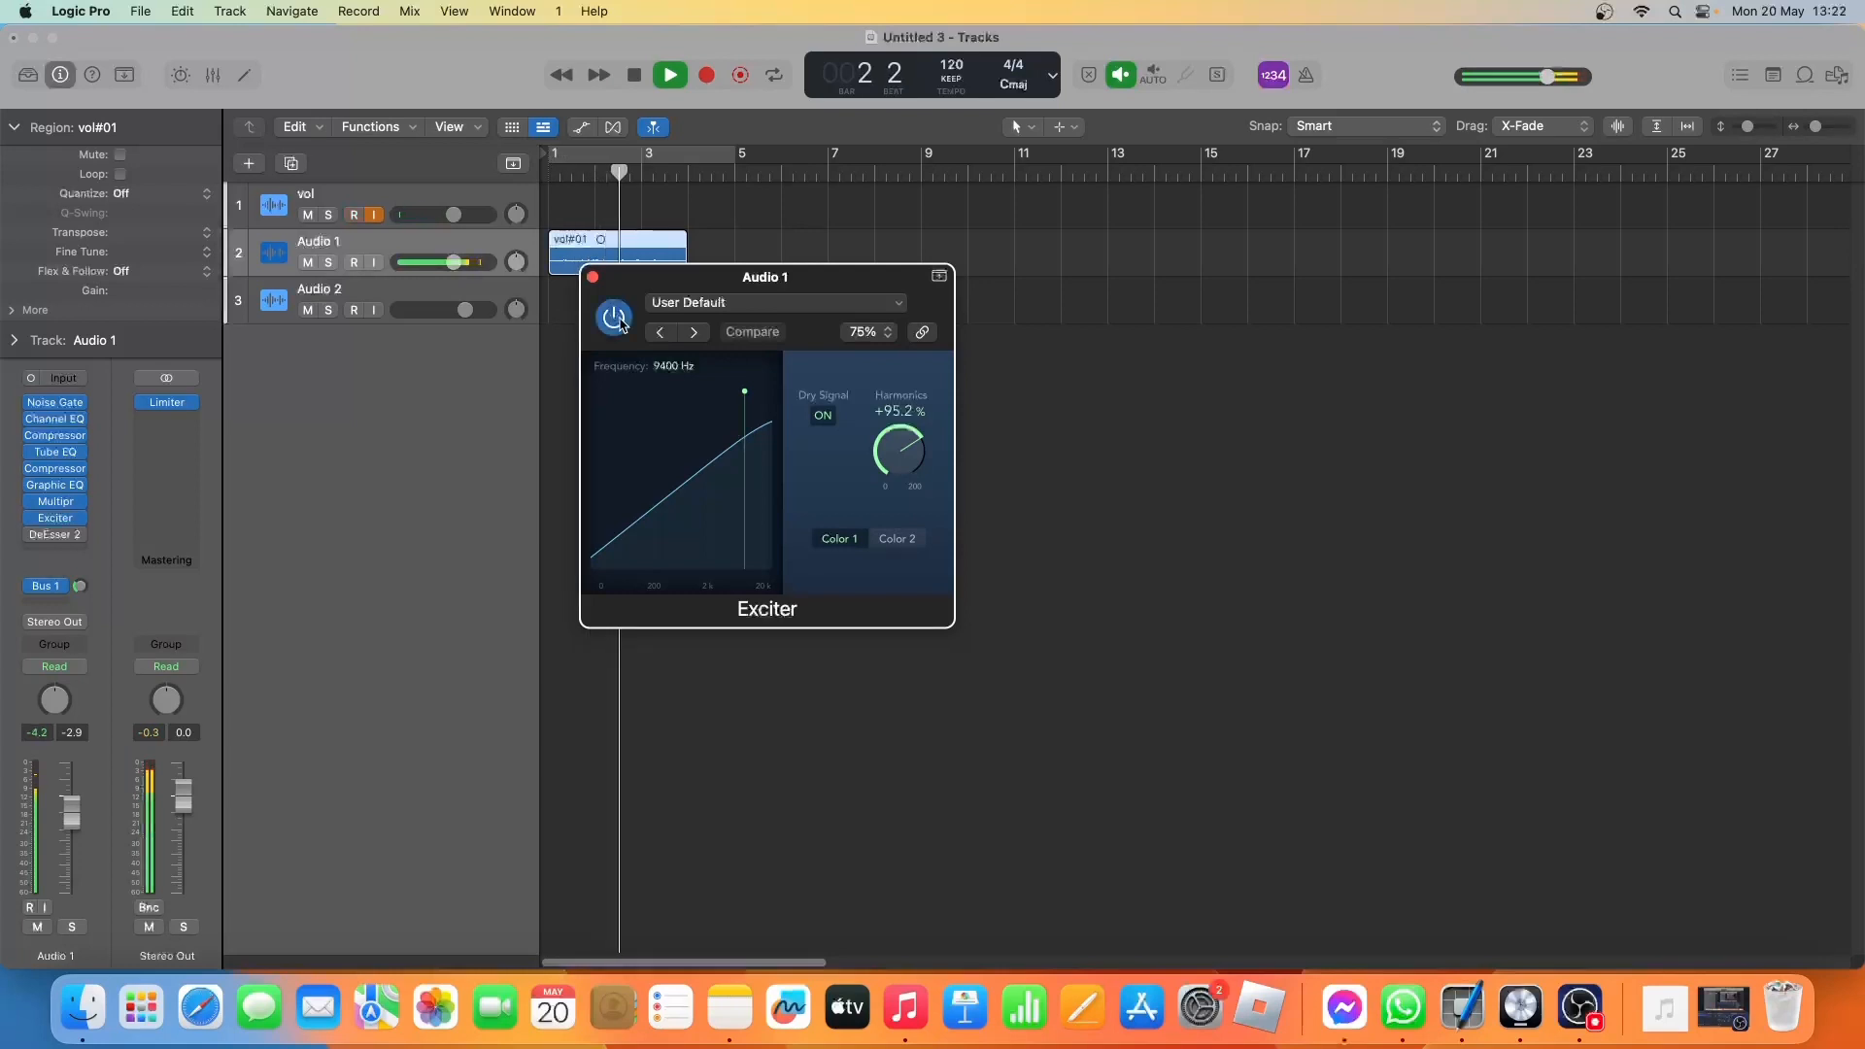
pyautogui.press('space')
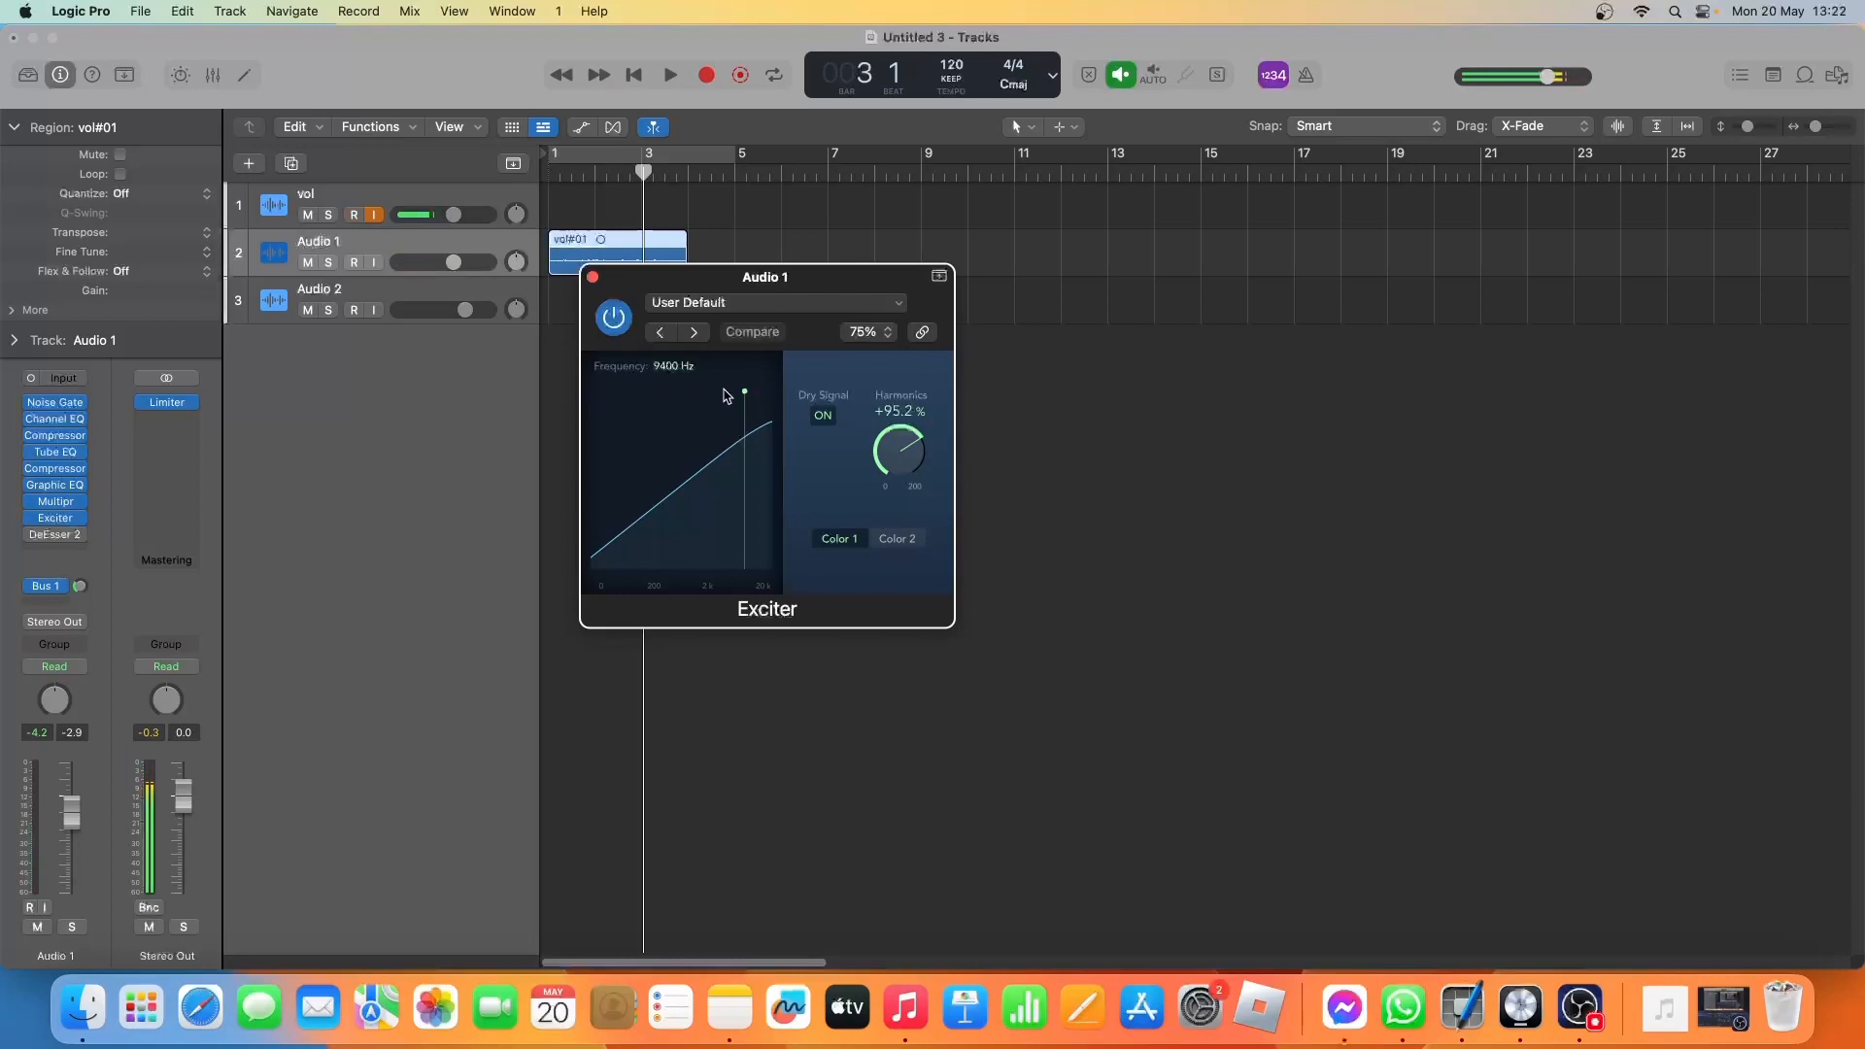
# Play the take while moving the Exciter's frequency point, ending at 9400 Hz, and close the plug-in.
pyautogui.press('space')
pyautogui.moveTo(739, 395)
pyautogui.mouseDown()
pyautogui.moveTo(633, 393)
pyautogui.moveTo(746, 389)
pyautogui.mouseUp()
pyautogui.press('space')
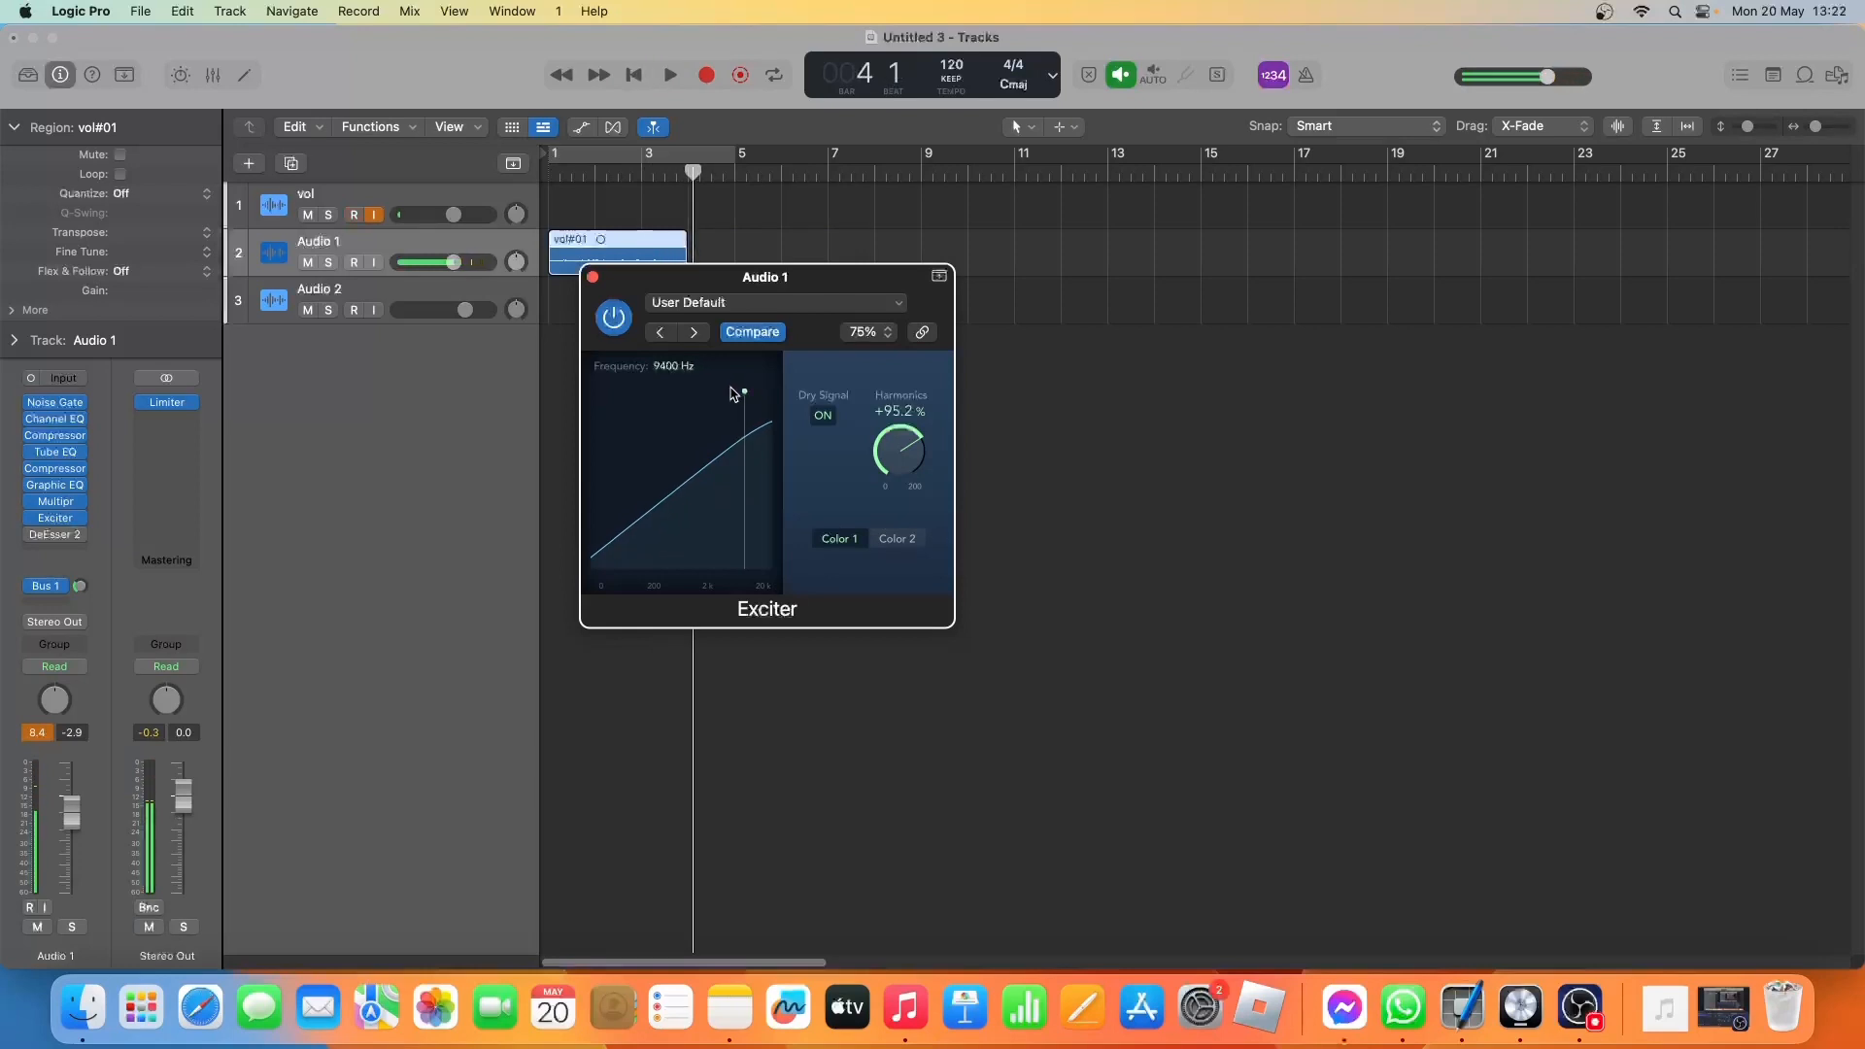
pyautogui.click(593, 278)
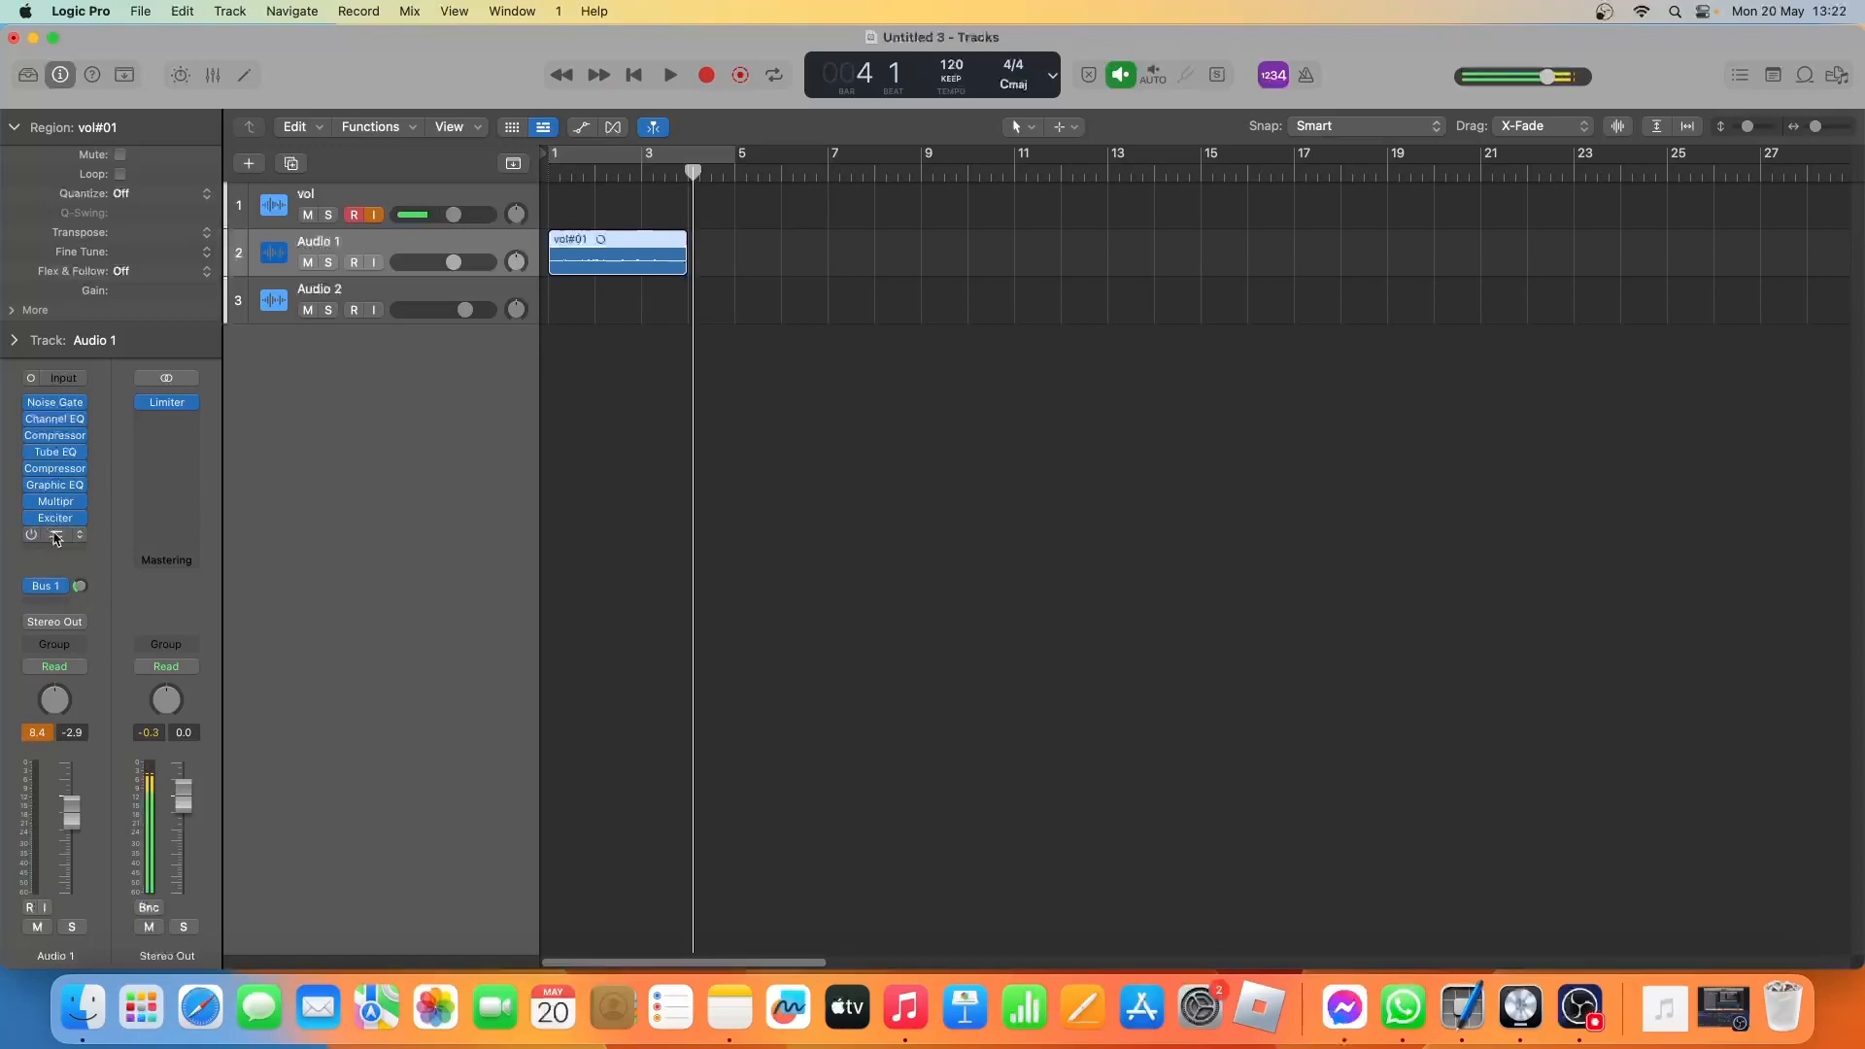
# Open and enable DeEsser 2 on Audio 1, play the take through it from the beginning, and close it.
pyautogui.click(55, 535)
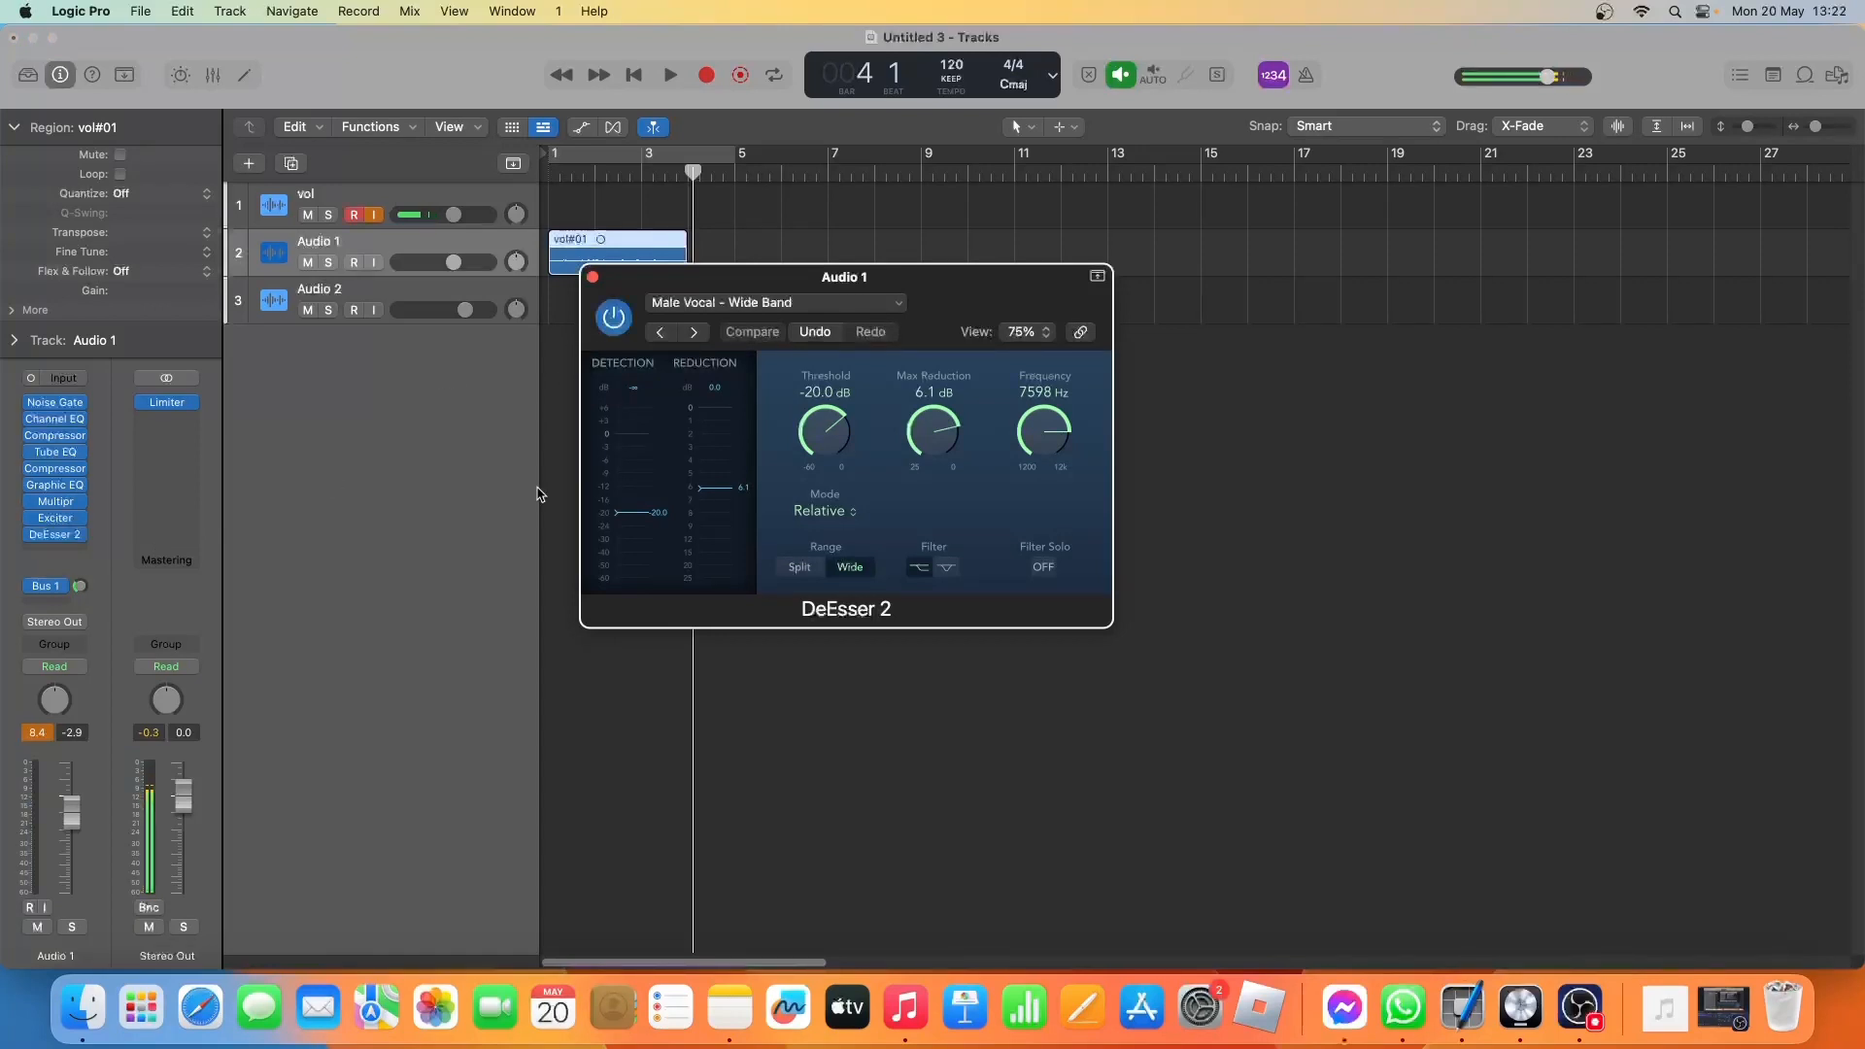
pyautogui.press('Return')
pyautogui.press('space')
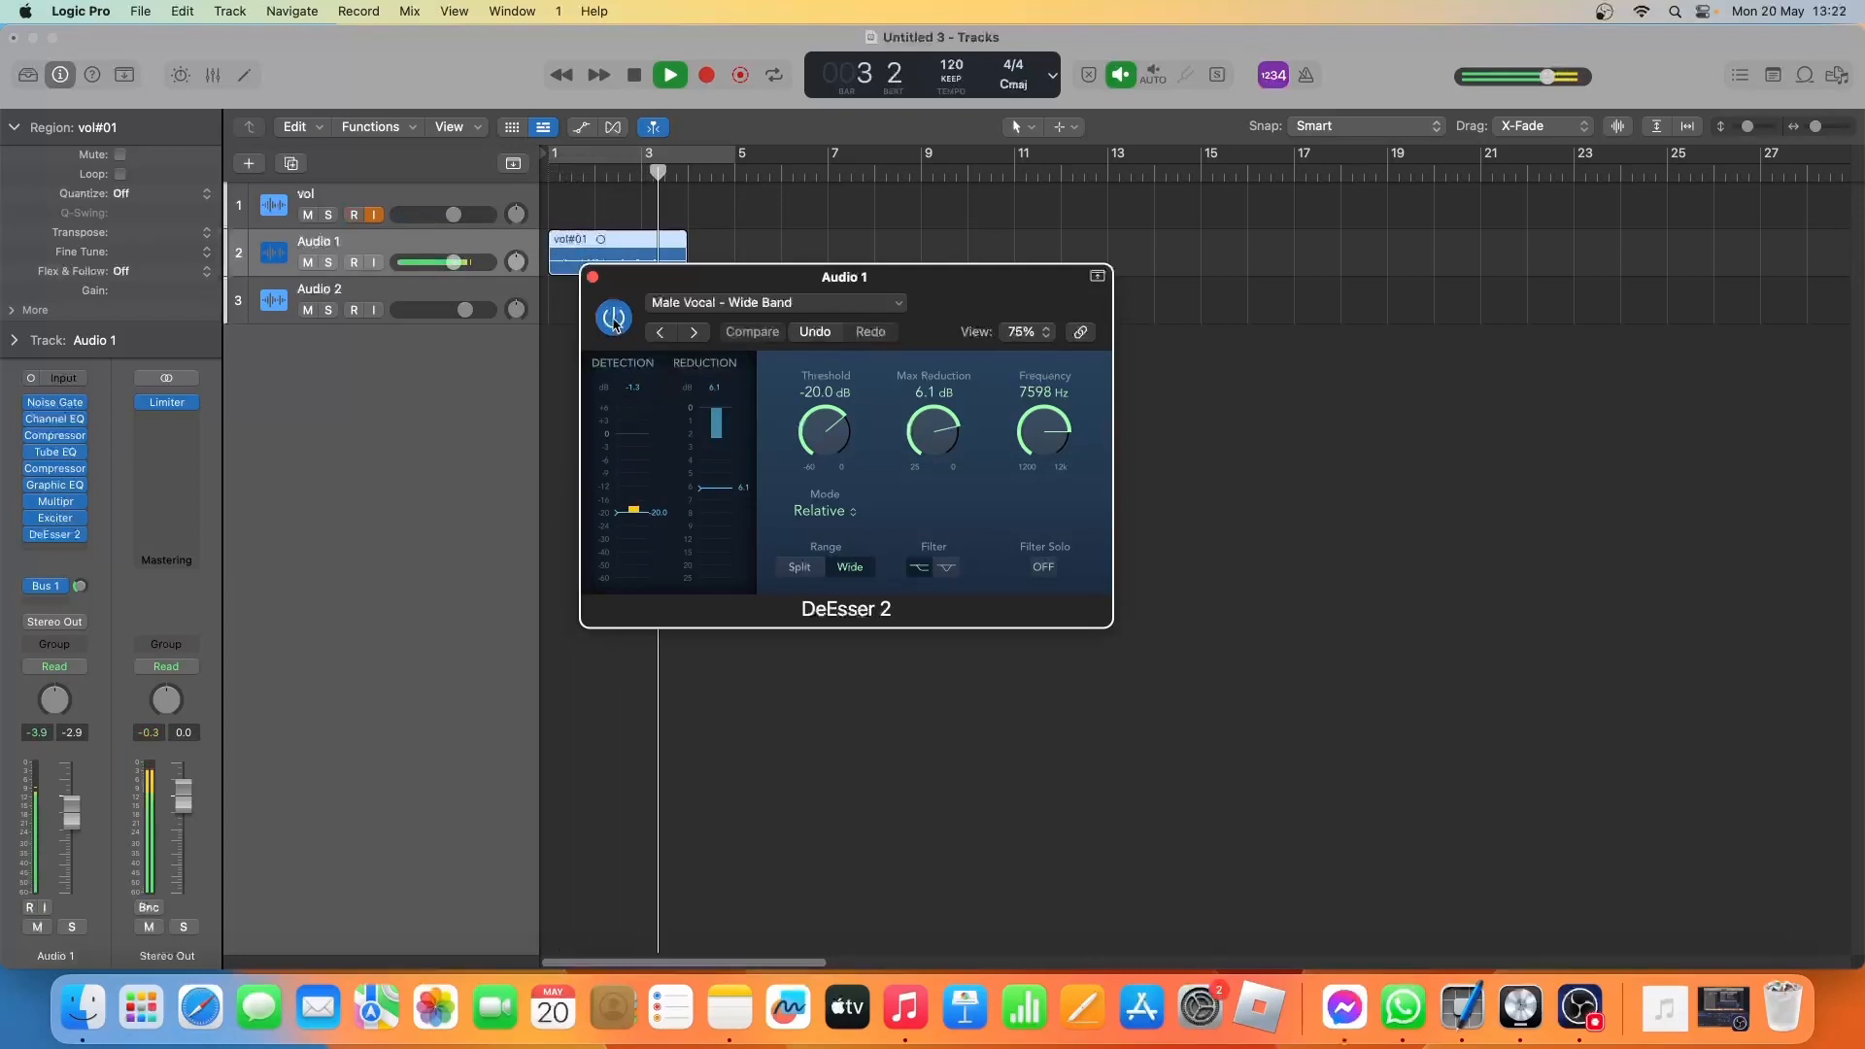
pyautogui.press('space')
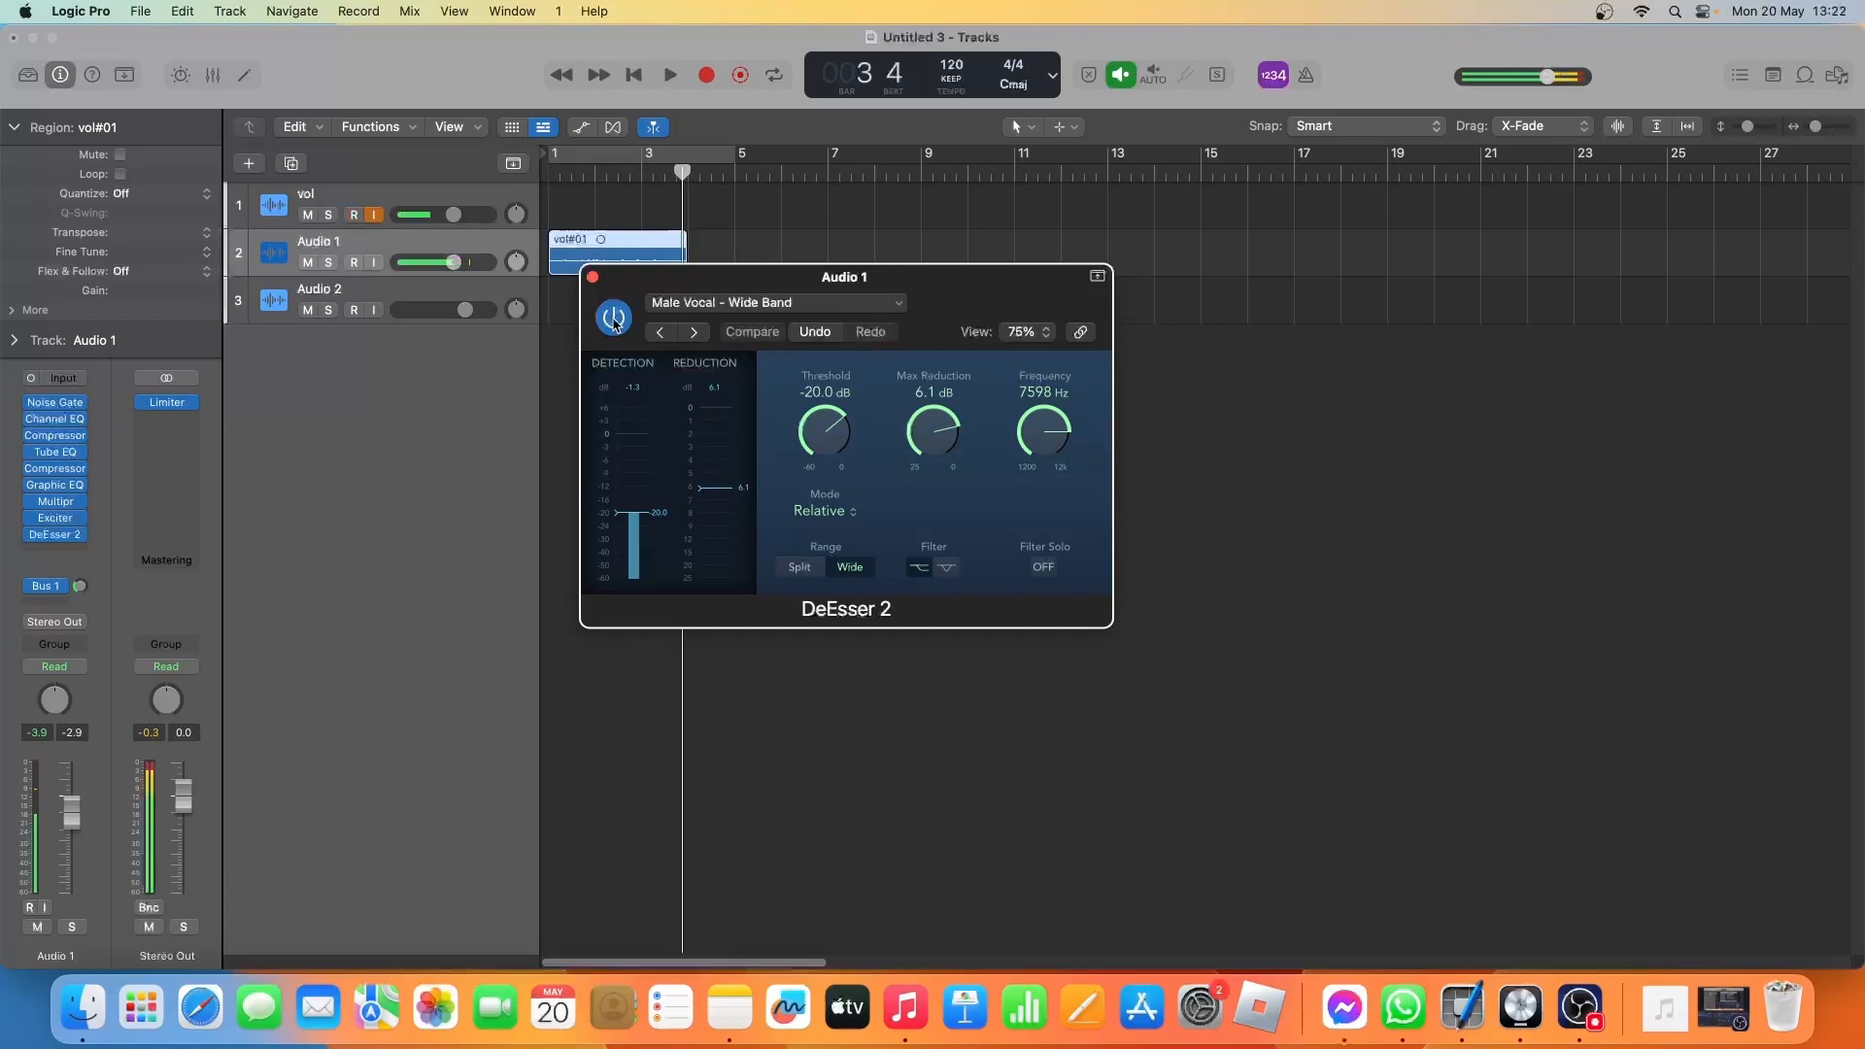
pyautogui.click(591, 278)
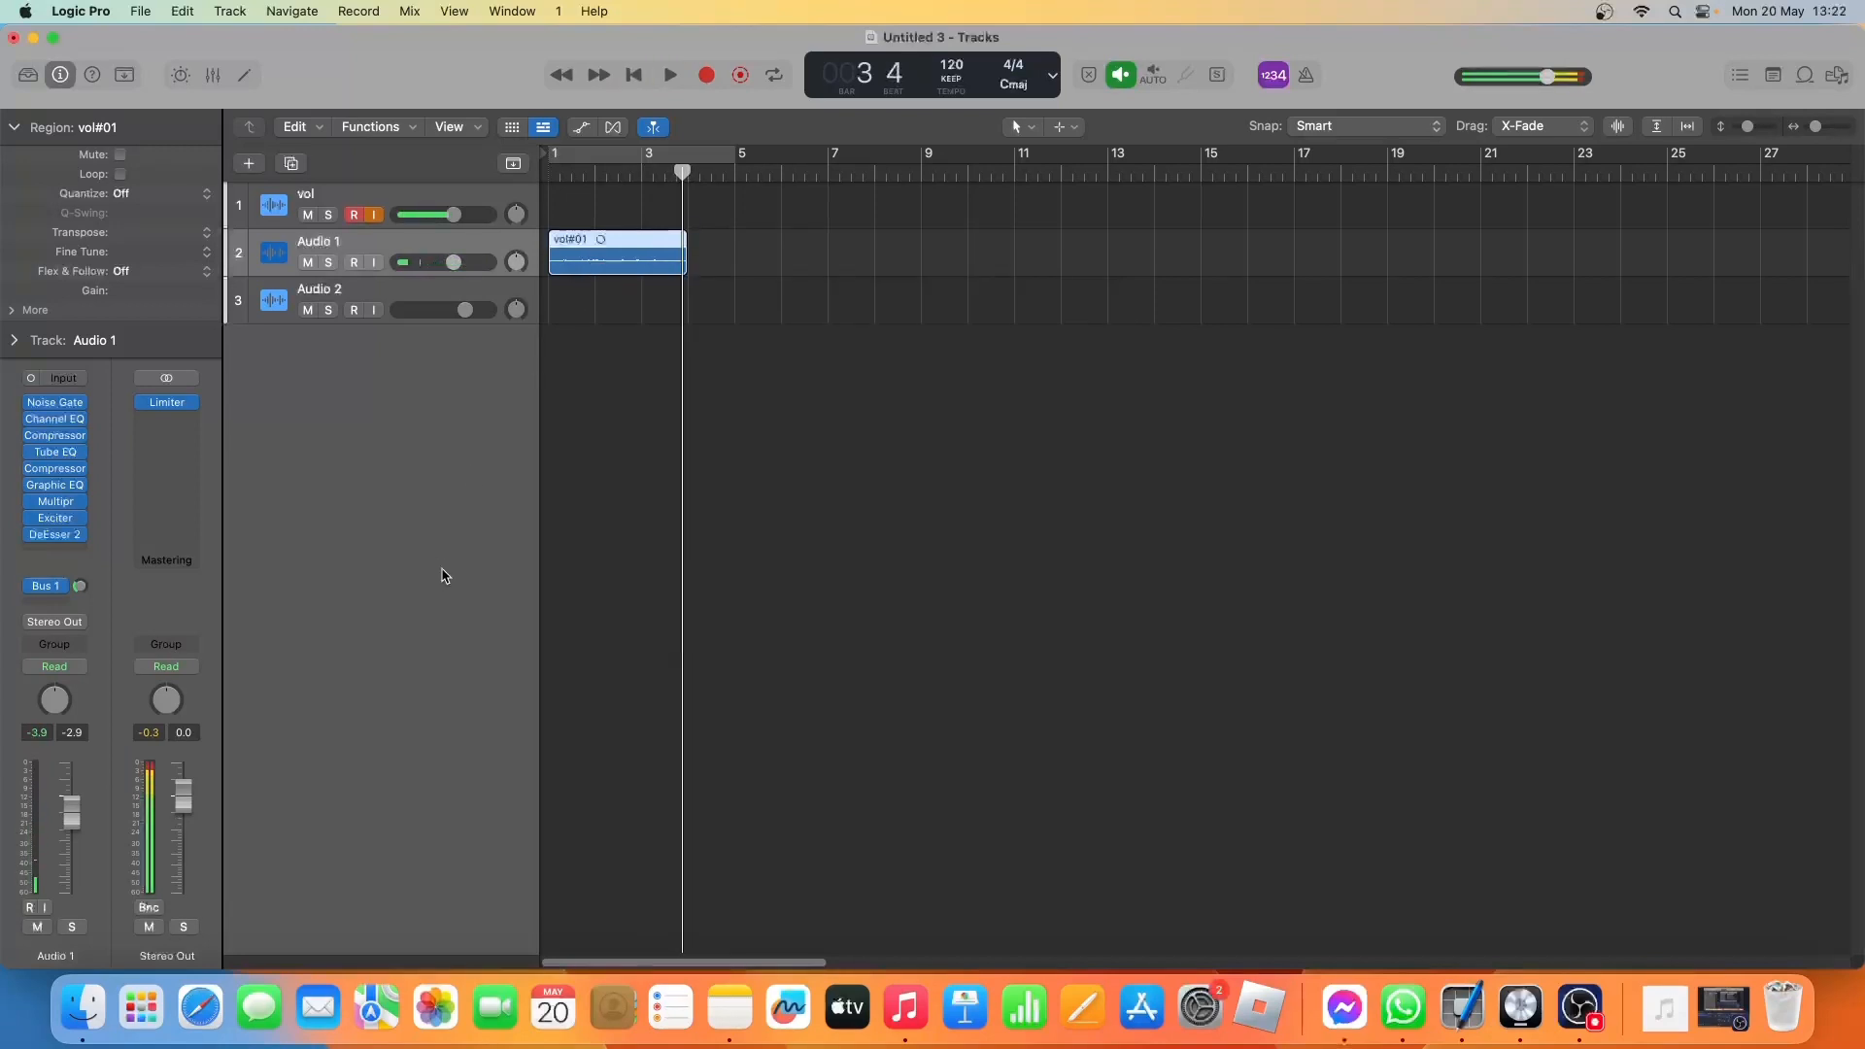
# Show the Aux 1 channel fed by Audio 1's Bus 1 send and open its Compressor.
pyautogui.click(53, 588)
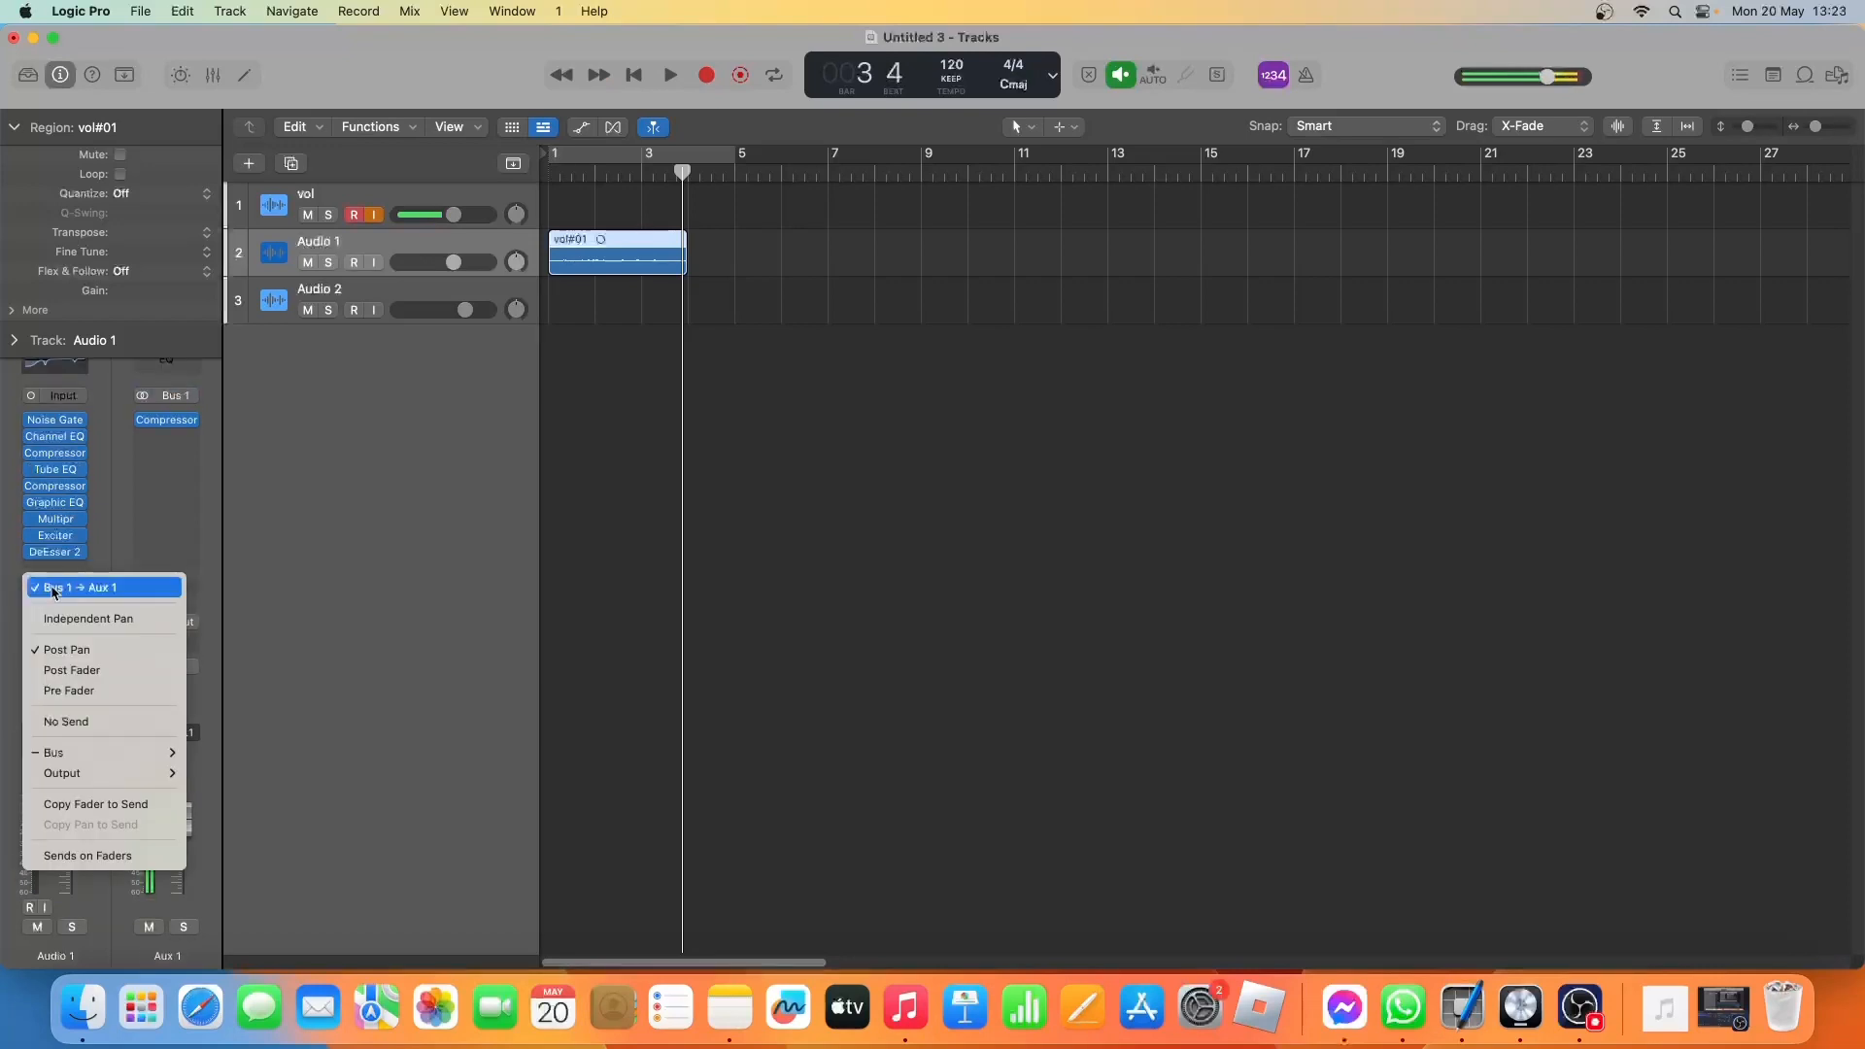
pyautogui.click(243, 530)
pyautogui.click(167, 422)
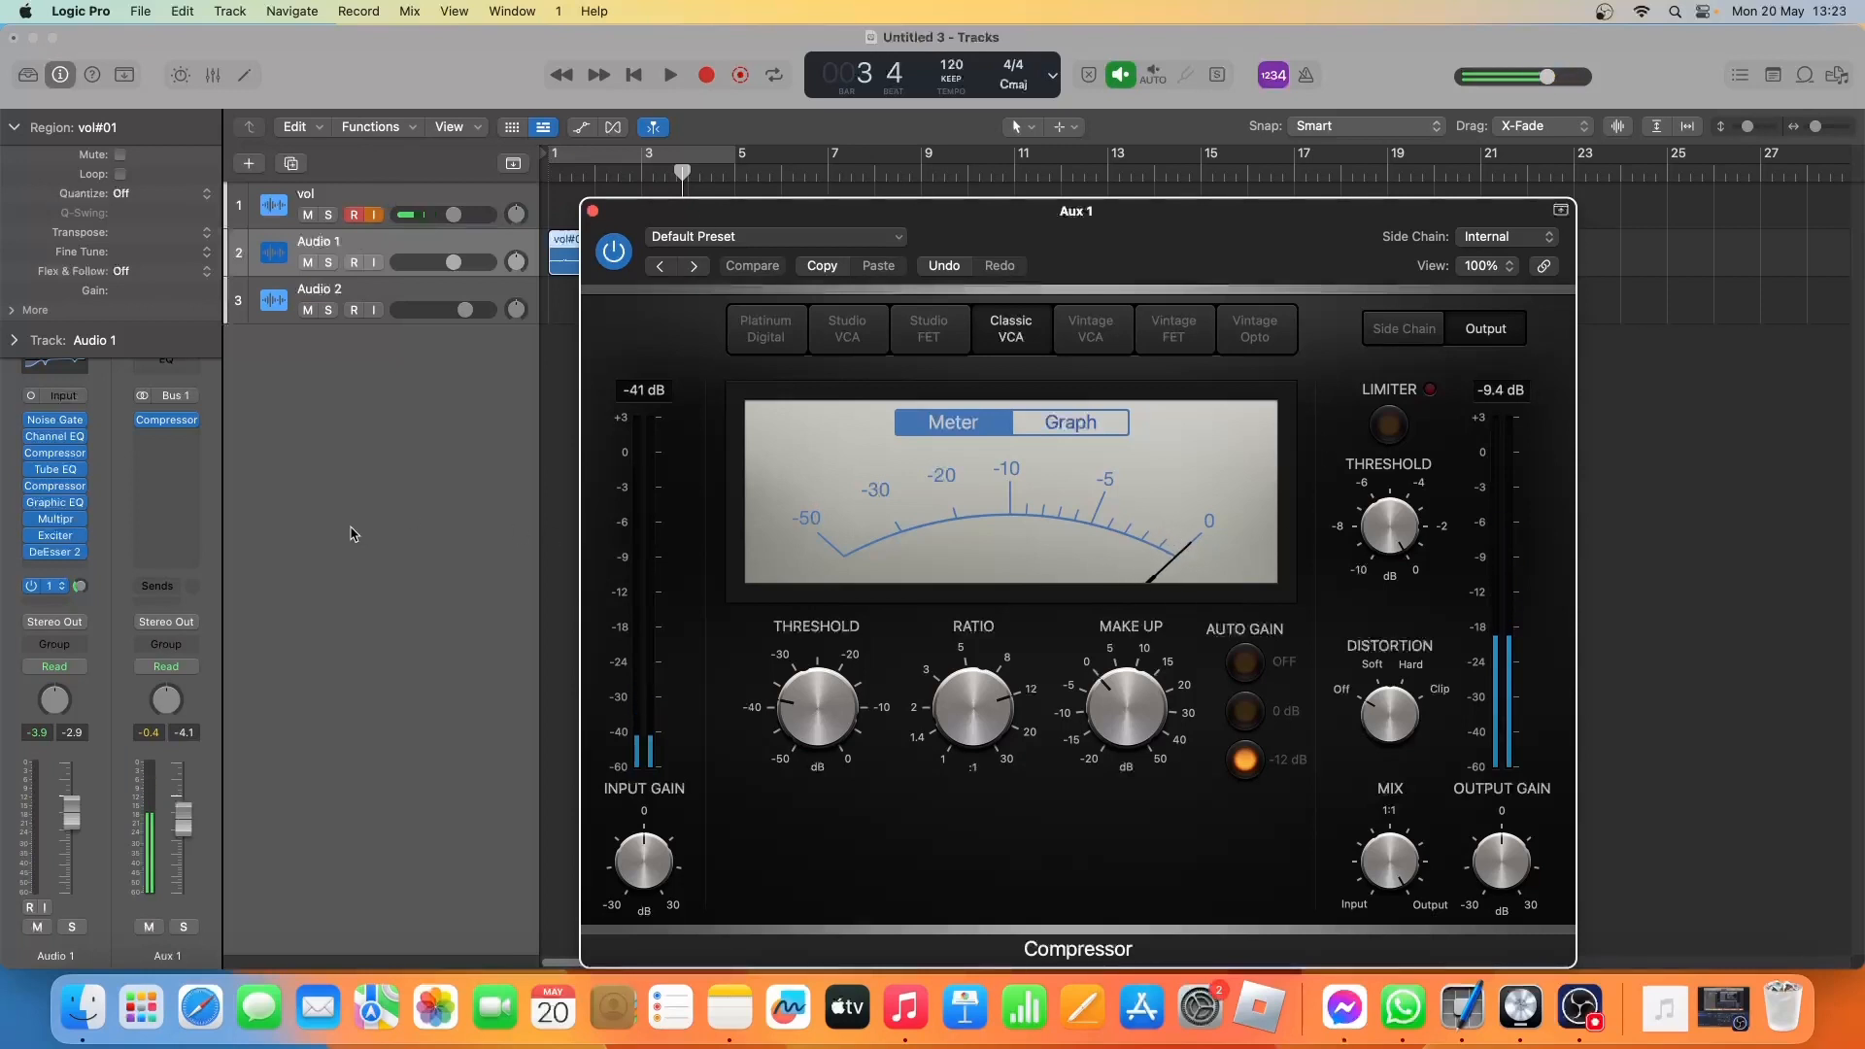
# Compare the take with the Bus 1 send off and on, and close the Aux 1 Compressor with the send active.
pyautogui.click(36, 588)
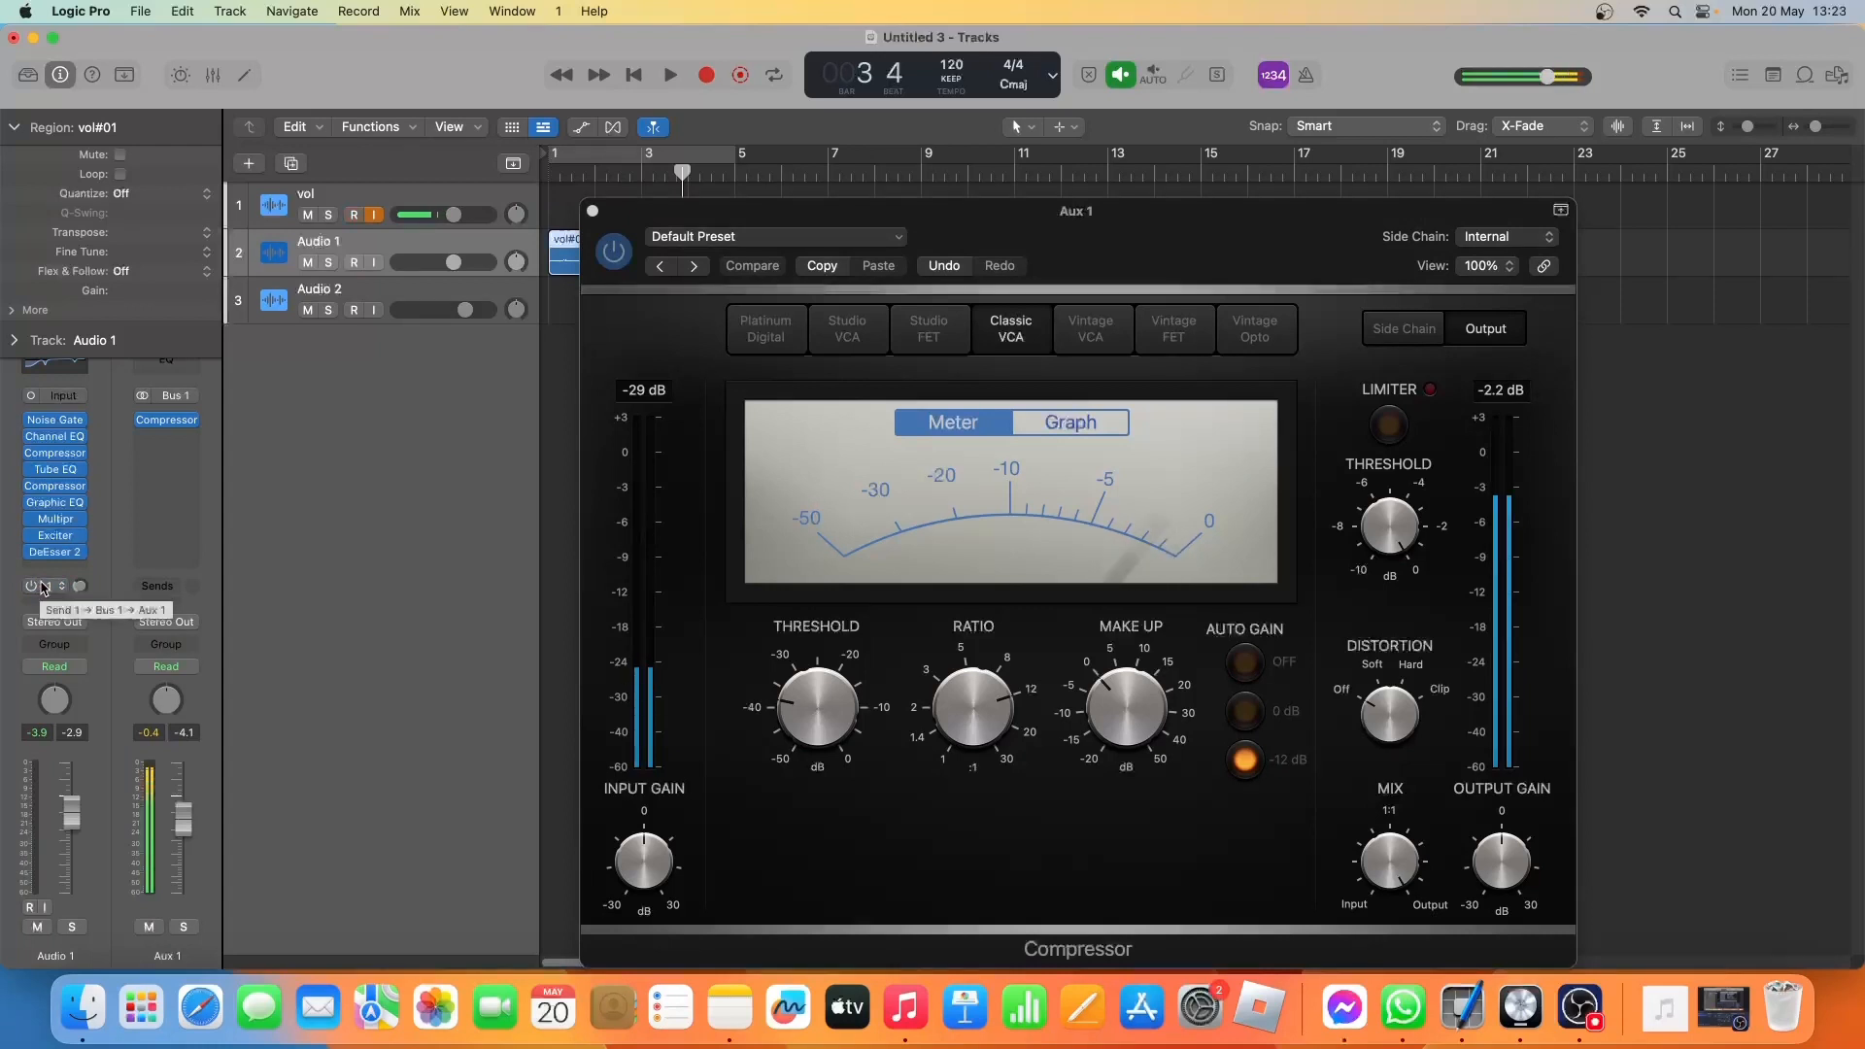
pyautogui.press('space')
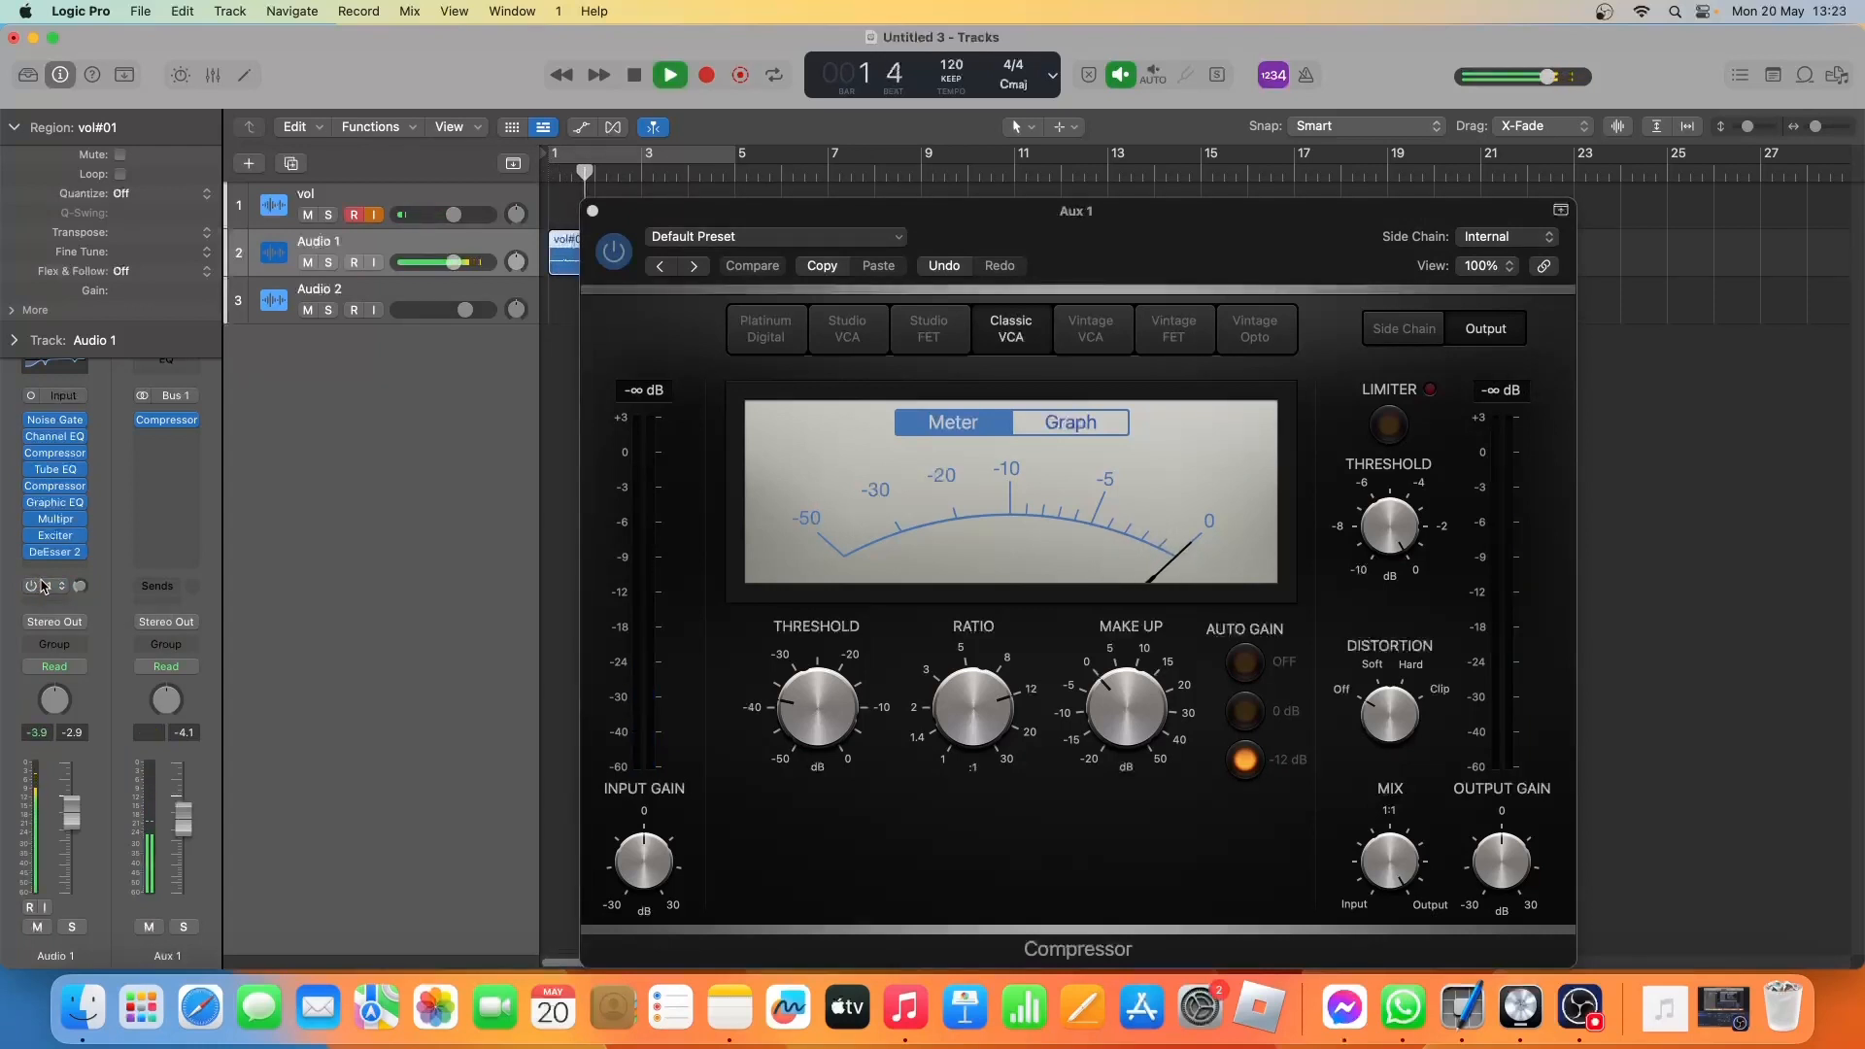
pyautogui.click(34, 588)
pyautogui.press('space')
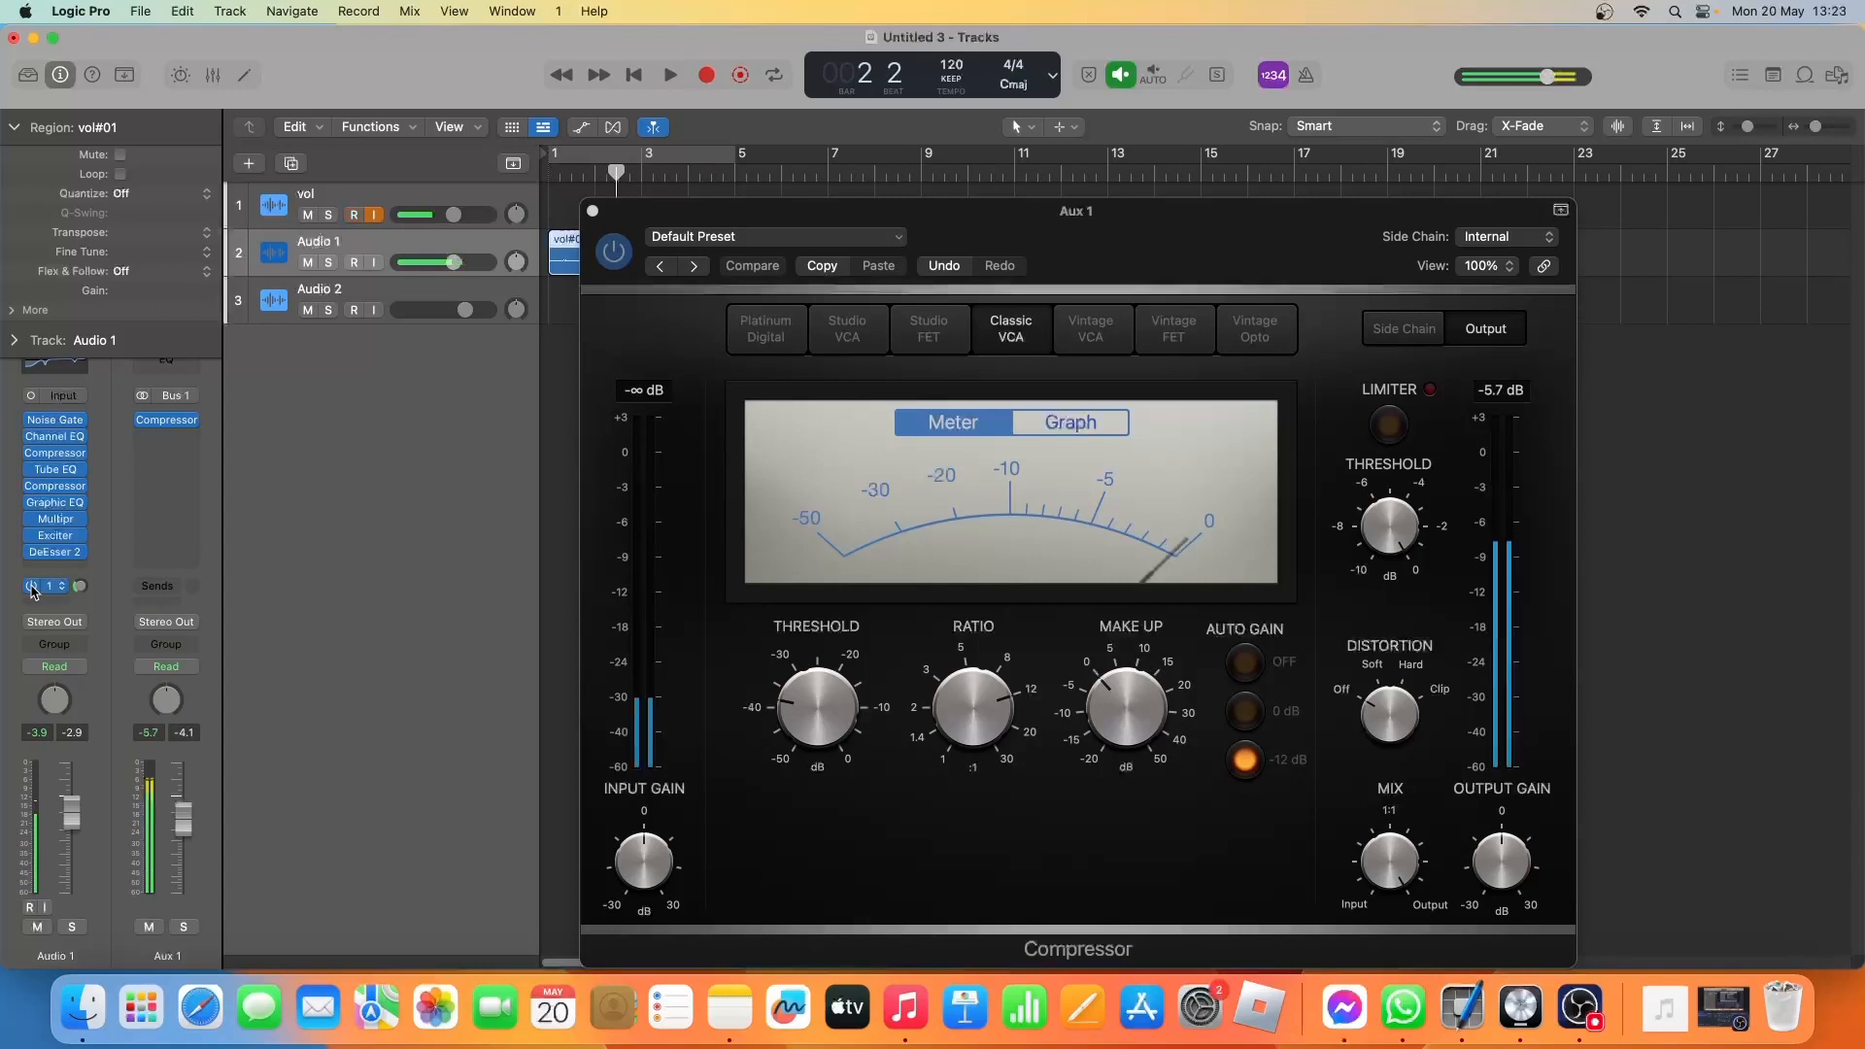
pyautogui.press('space')
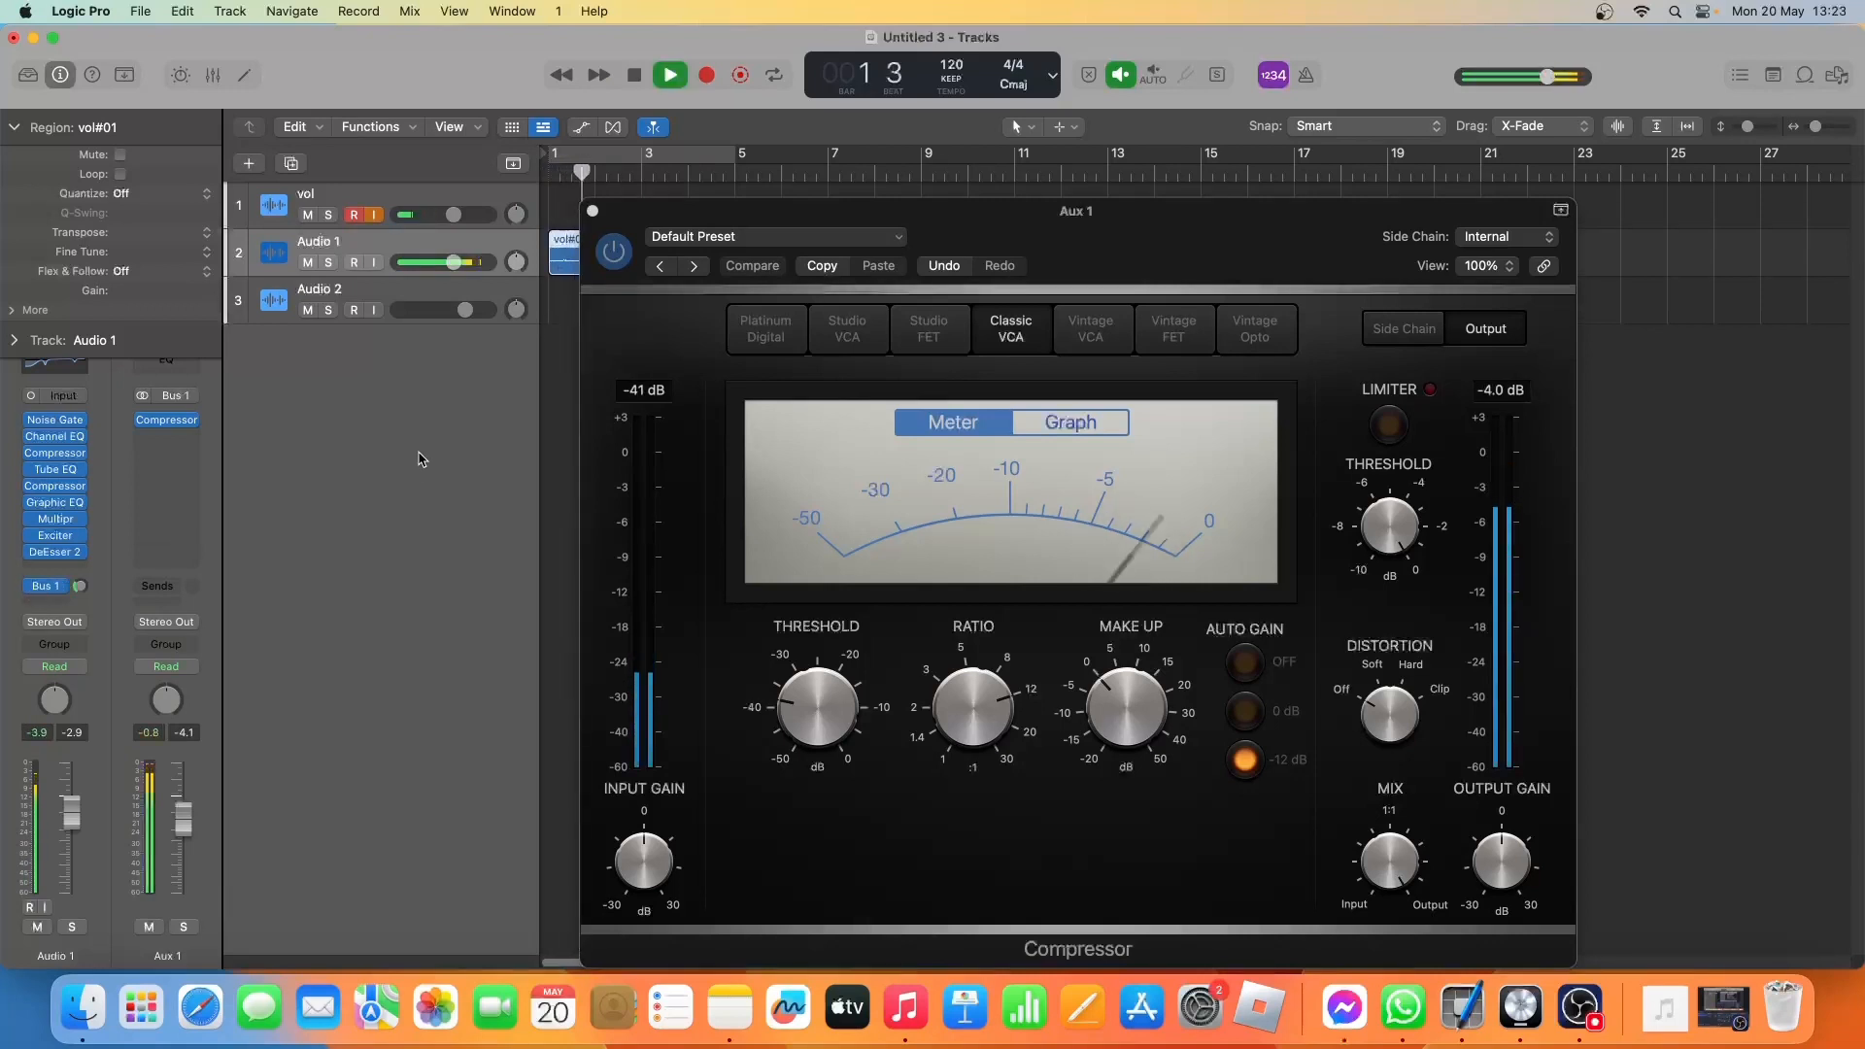
pyautogui.press('space')
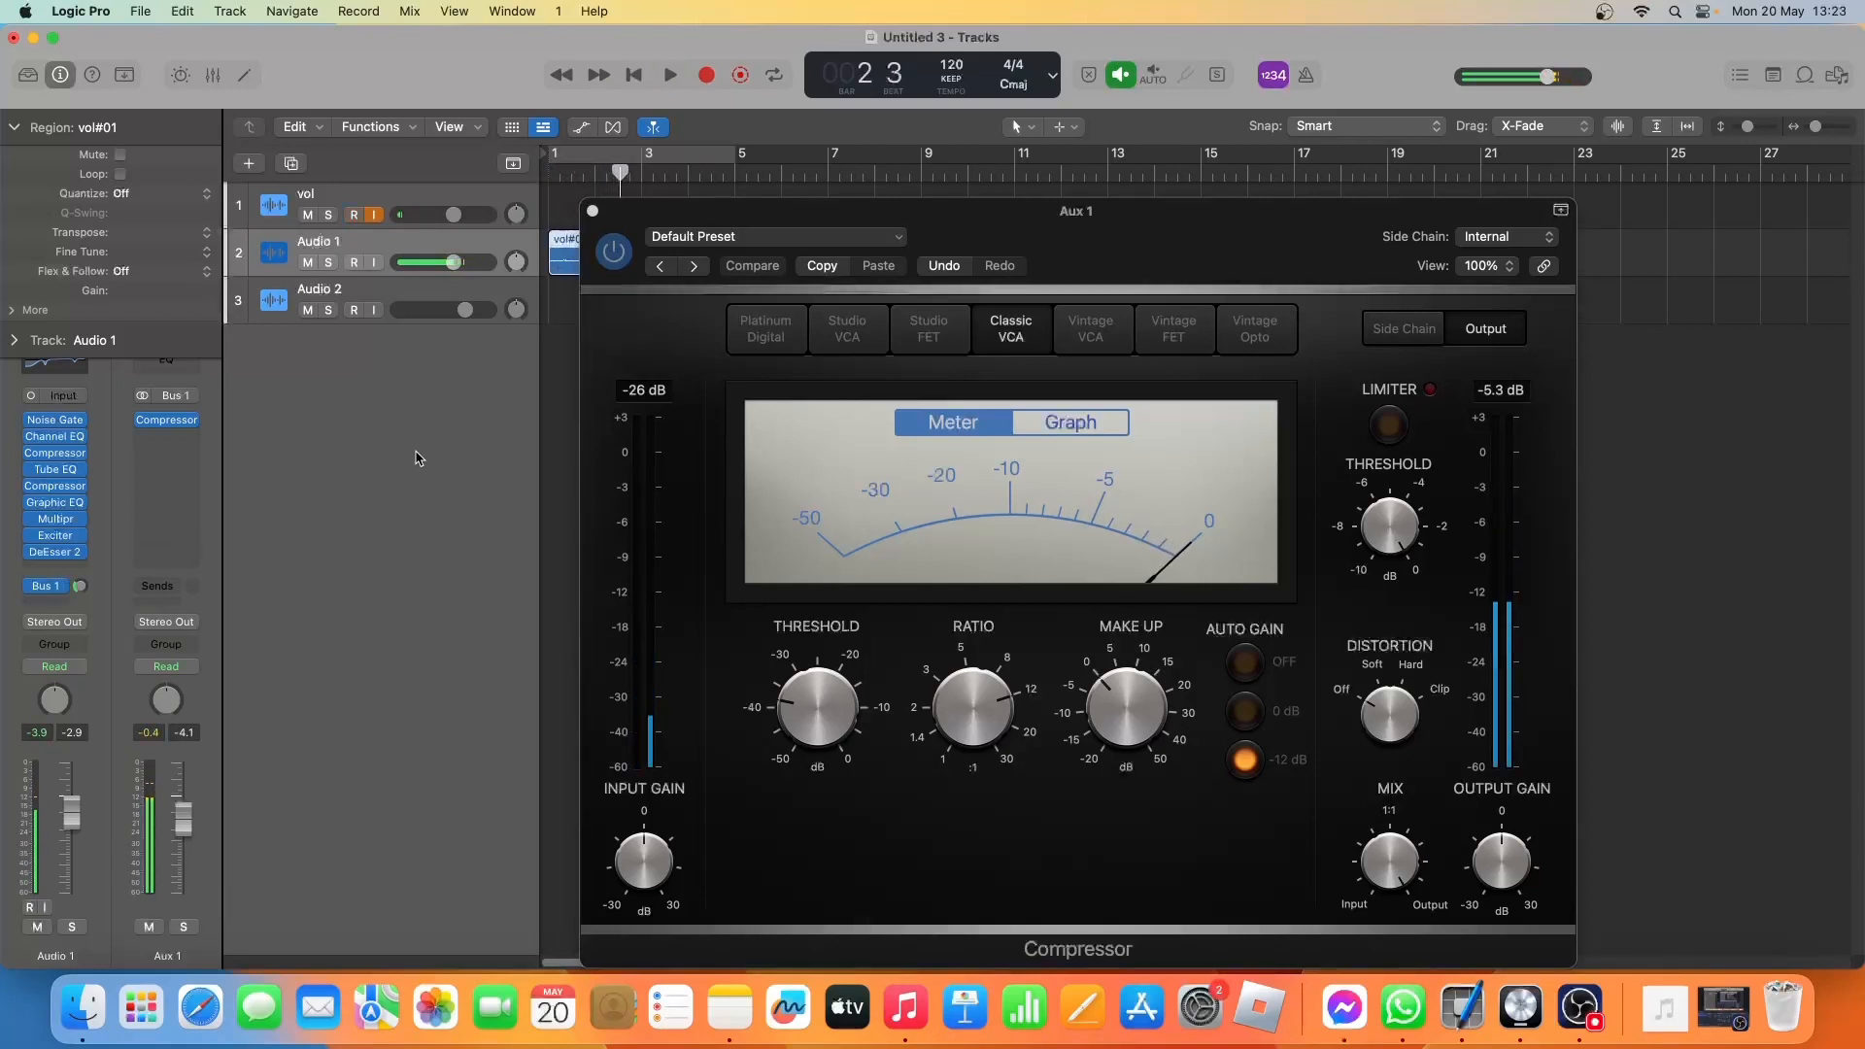
pyautogui.click(593, 212)
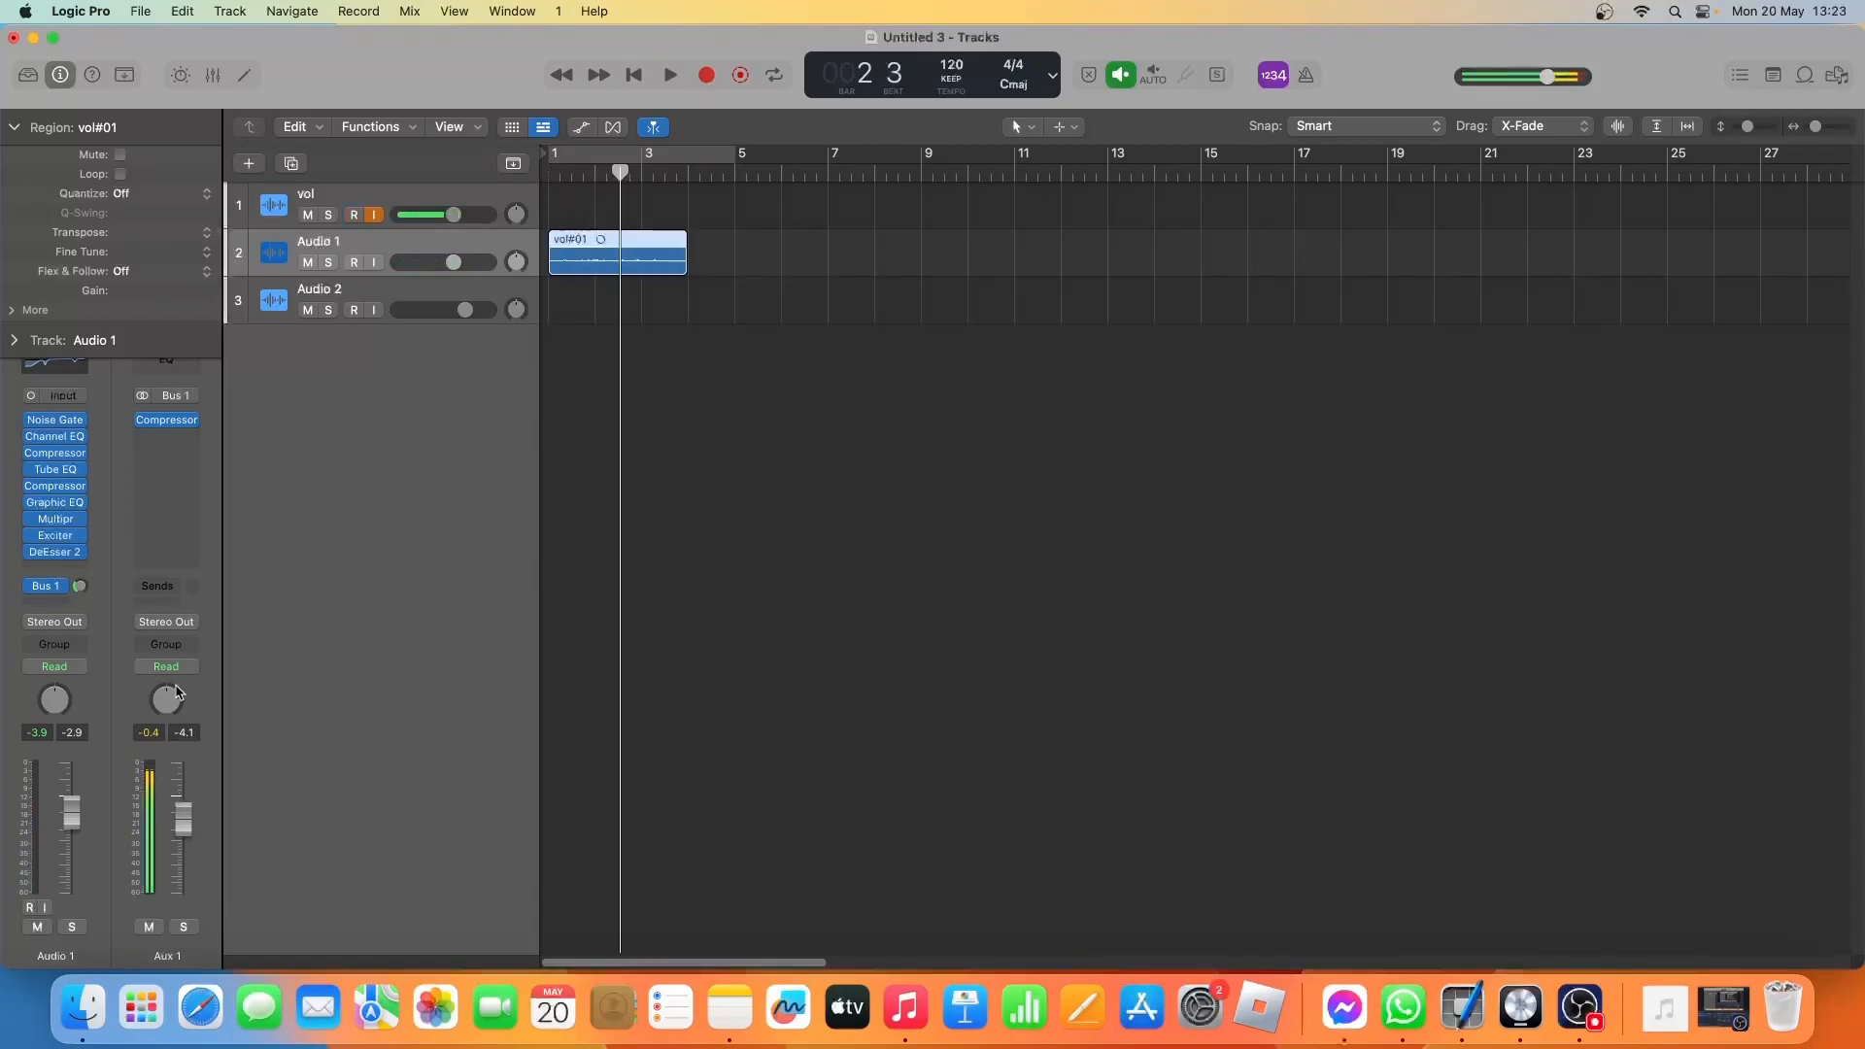
# Insert a new Compressor below DeEsser 2 on Audio 1, set its circuit type to Classic VCA, and close it.
pyautogui.click(55, 570)
pyautogui.moveTo(55, 583)
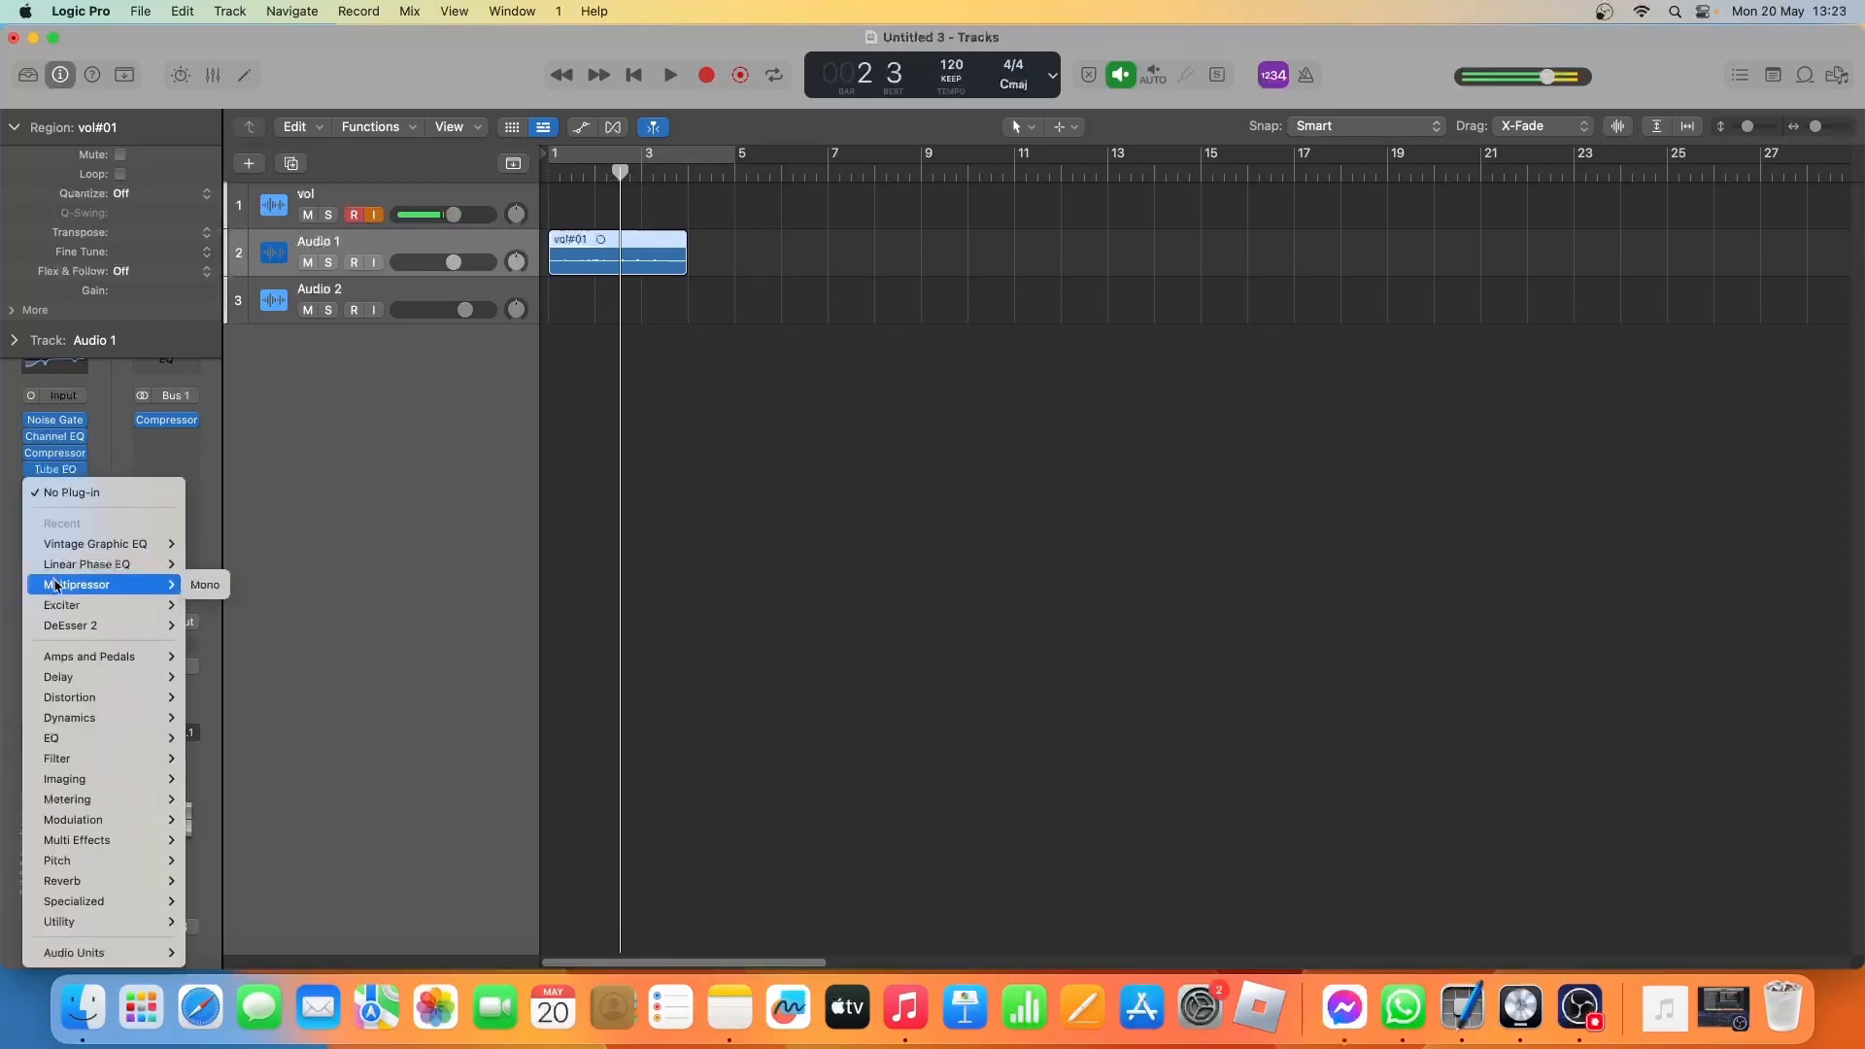
pyautogui.moveTo(87, 718)
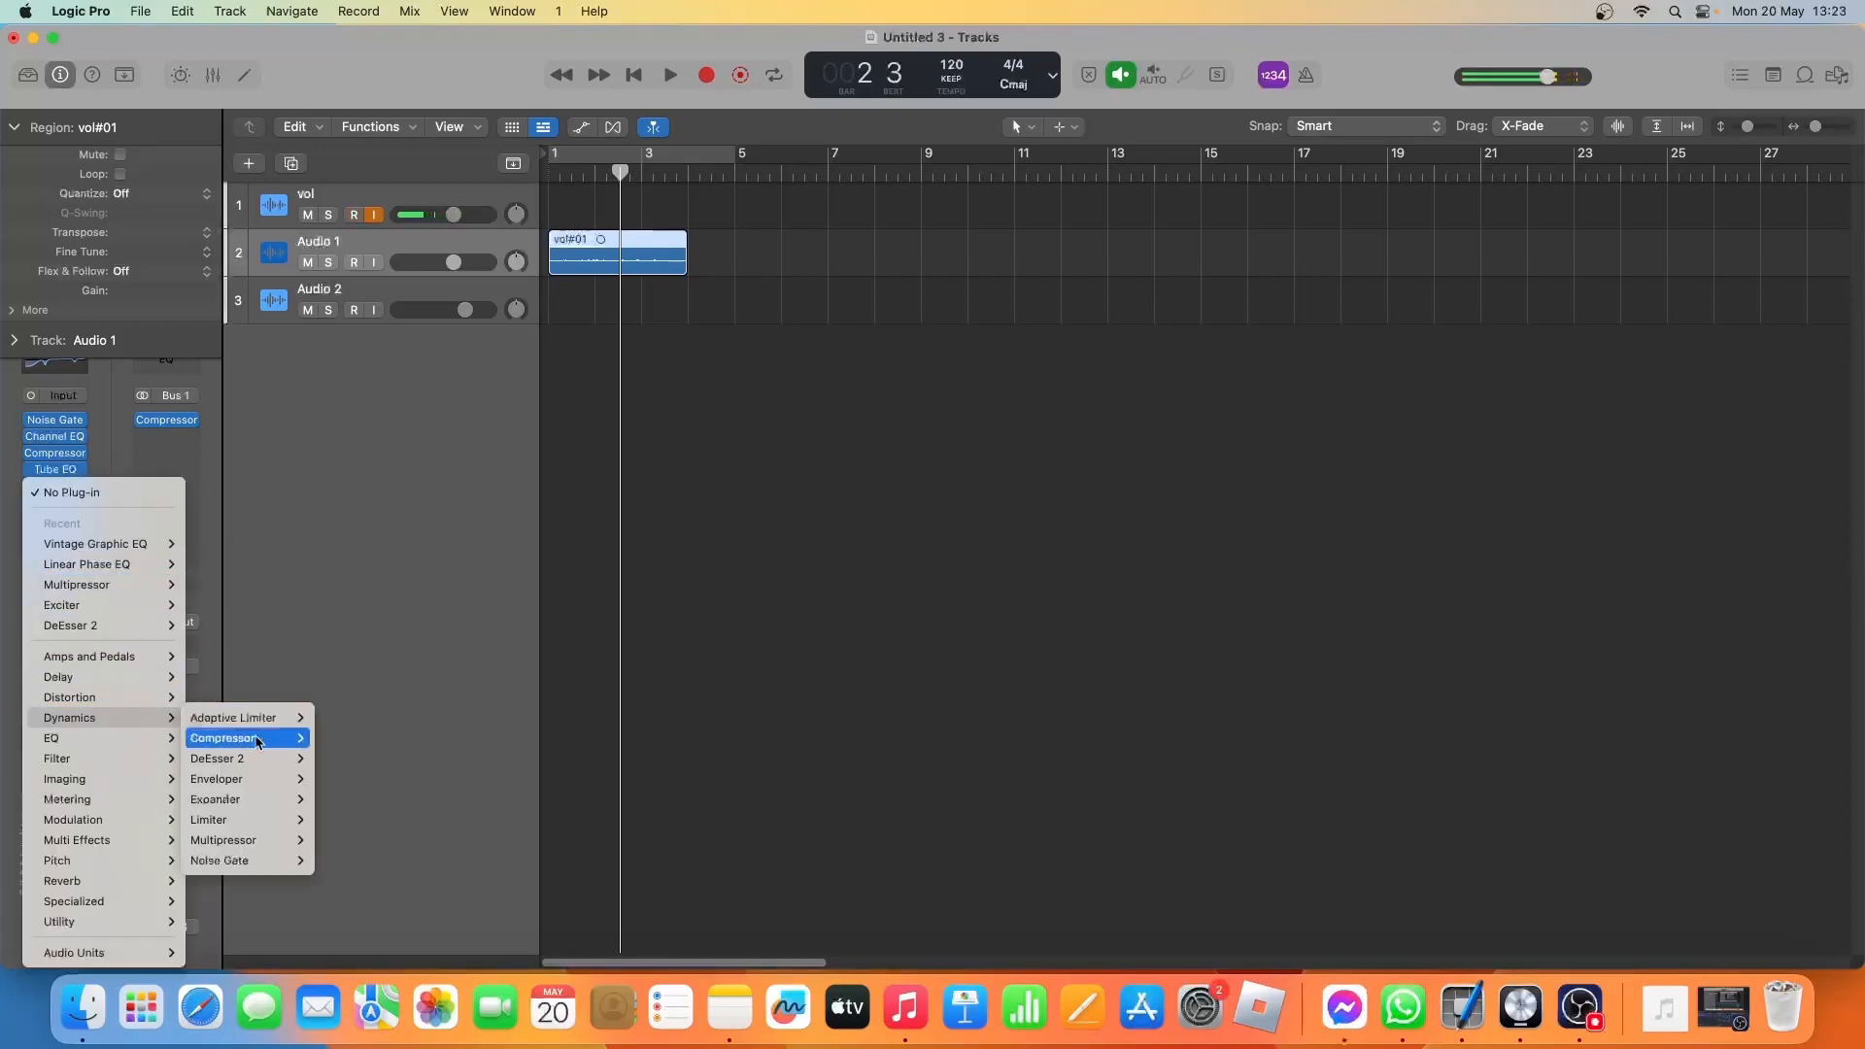
pyautogui.moveTo(258, 743)
pyautogui.click(320, 744)
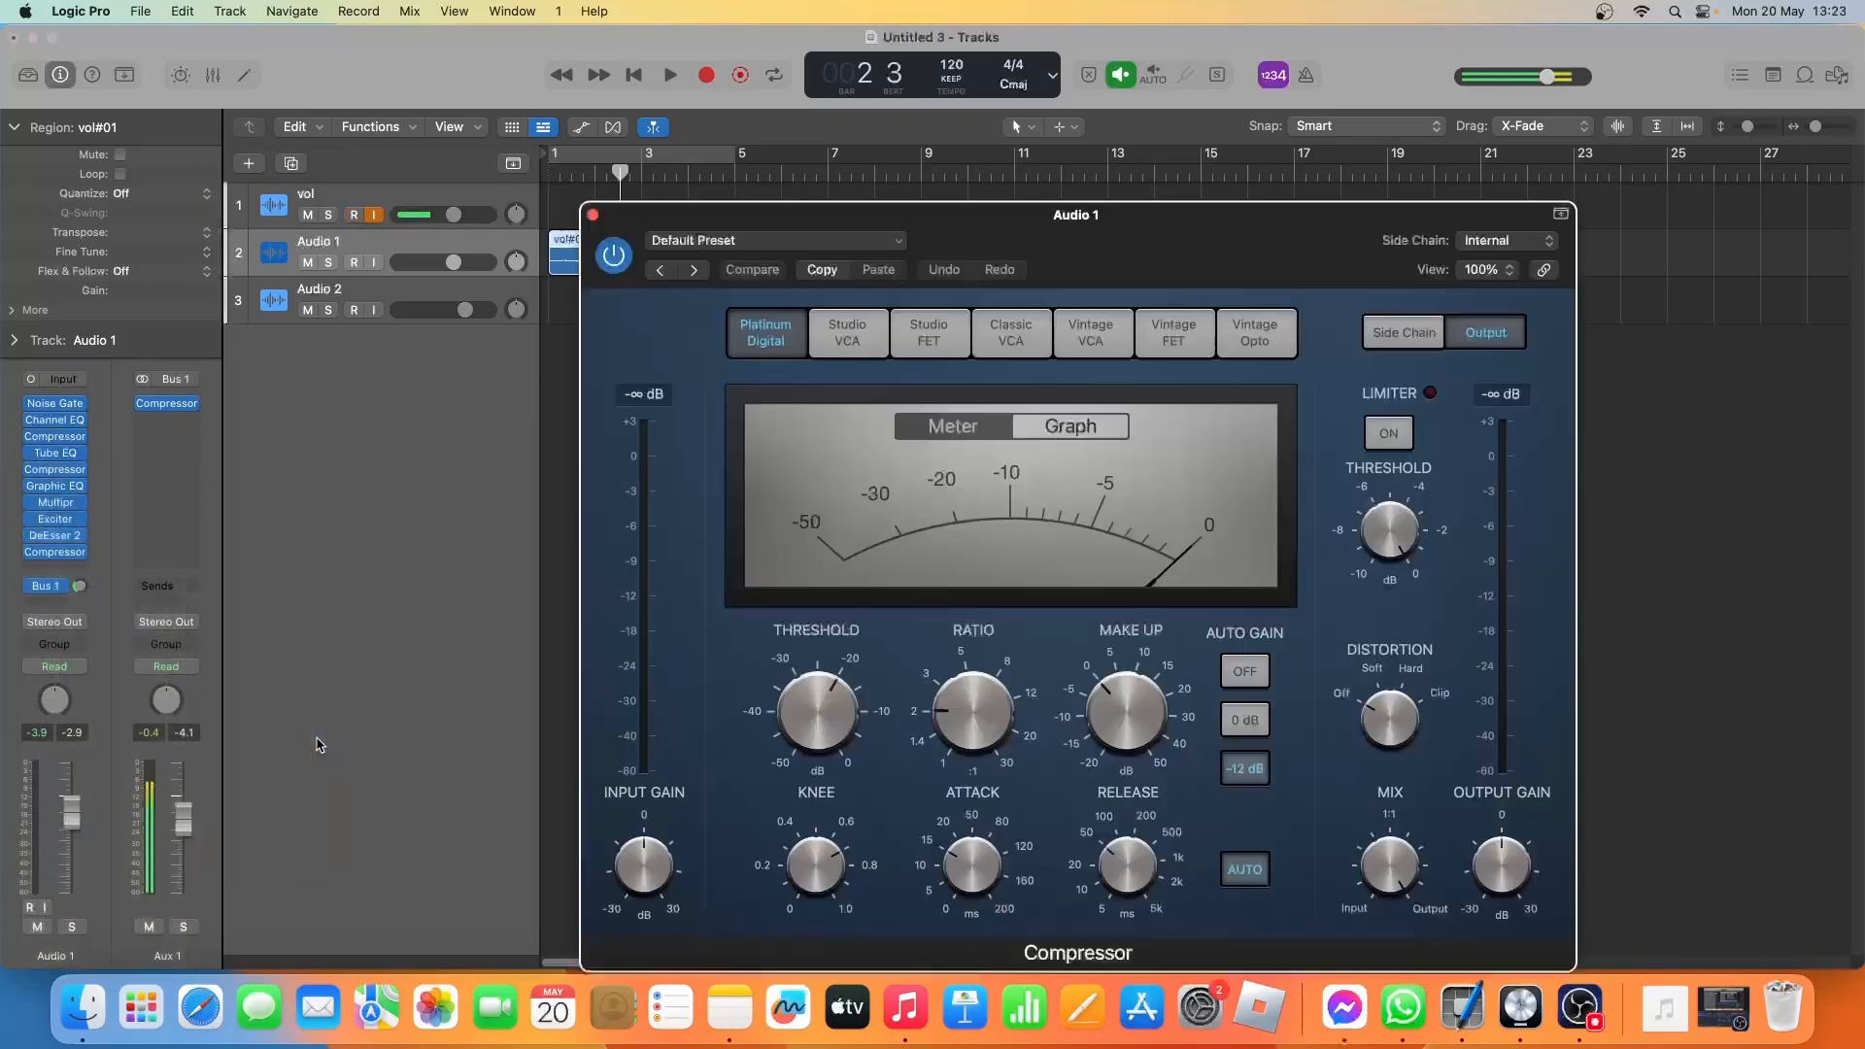
pyautogui.moveTo(1379, 879)
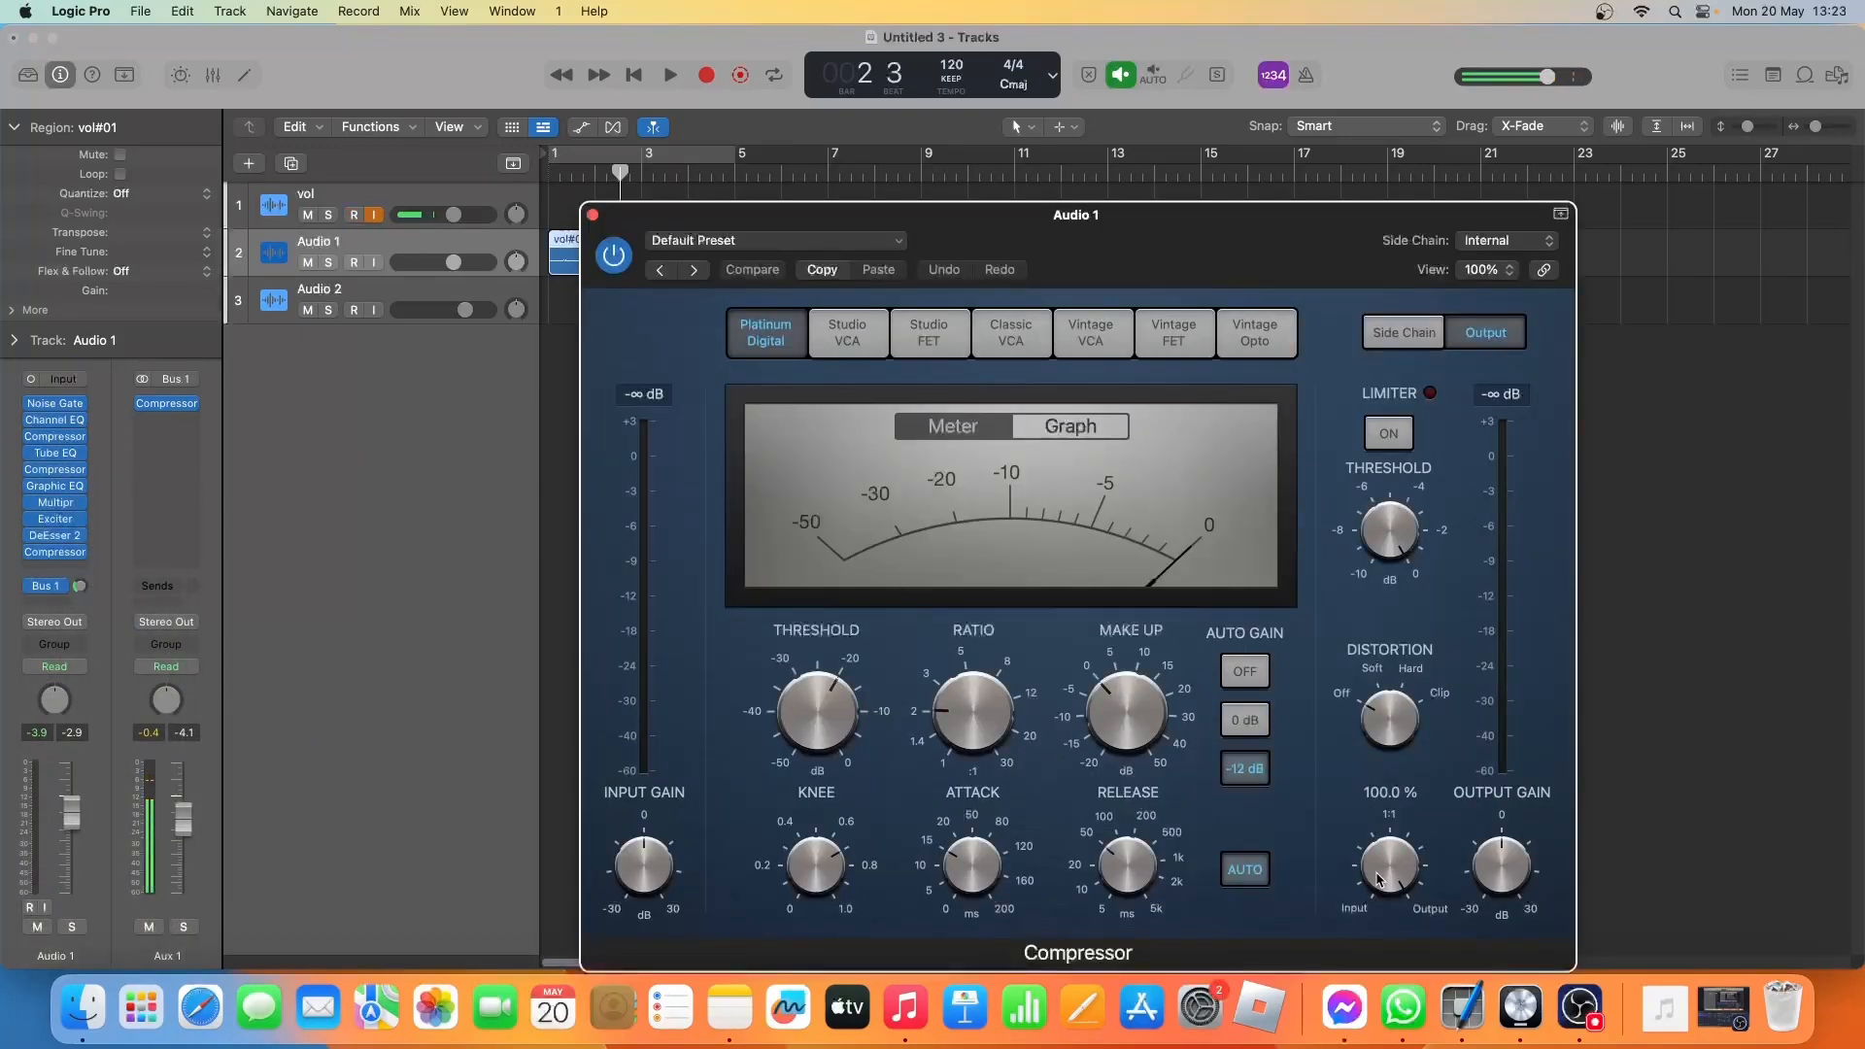
pyautogui.click(1006, 335)
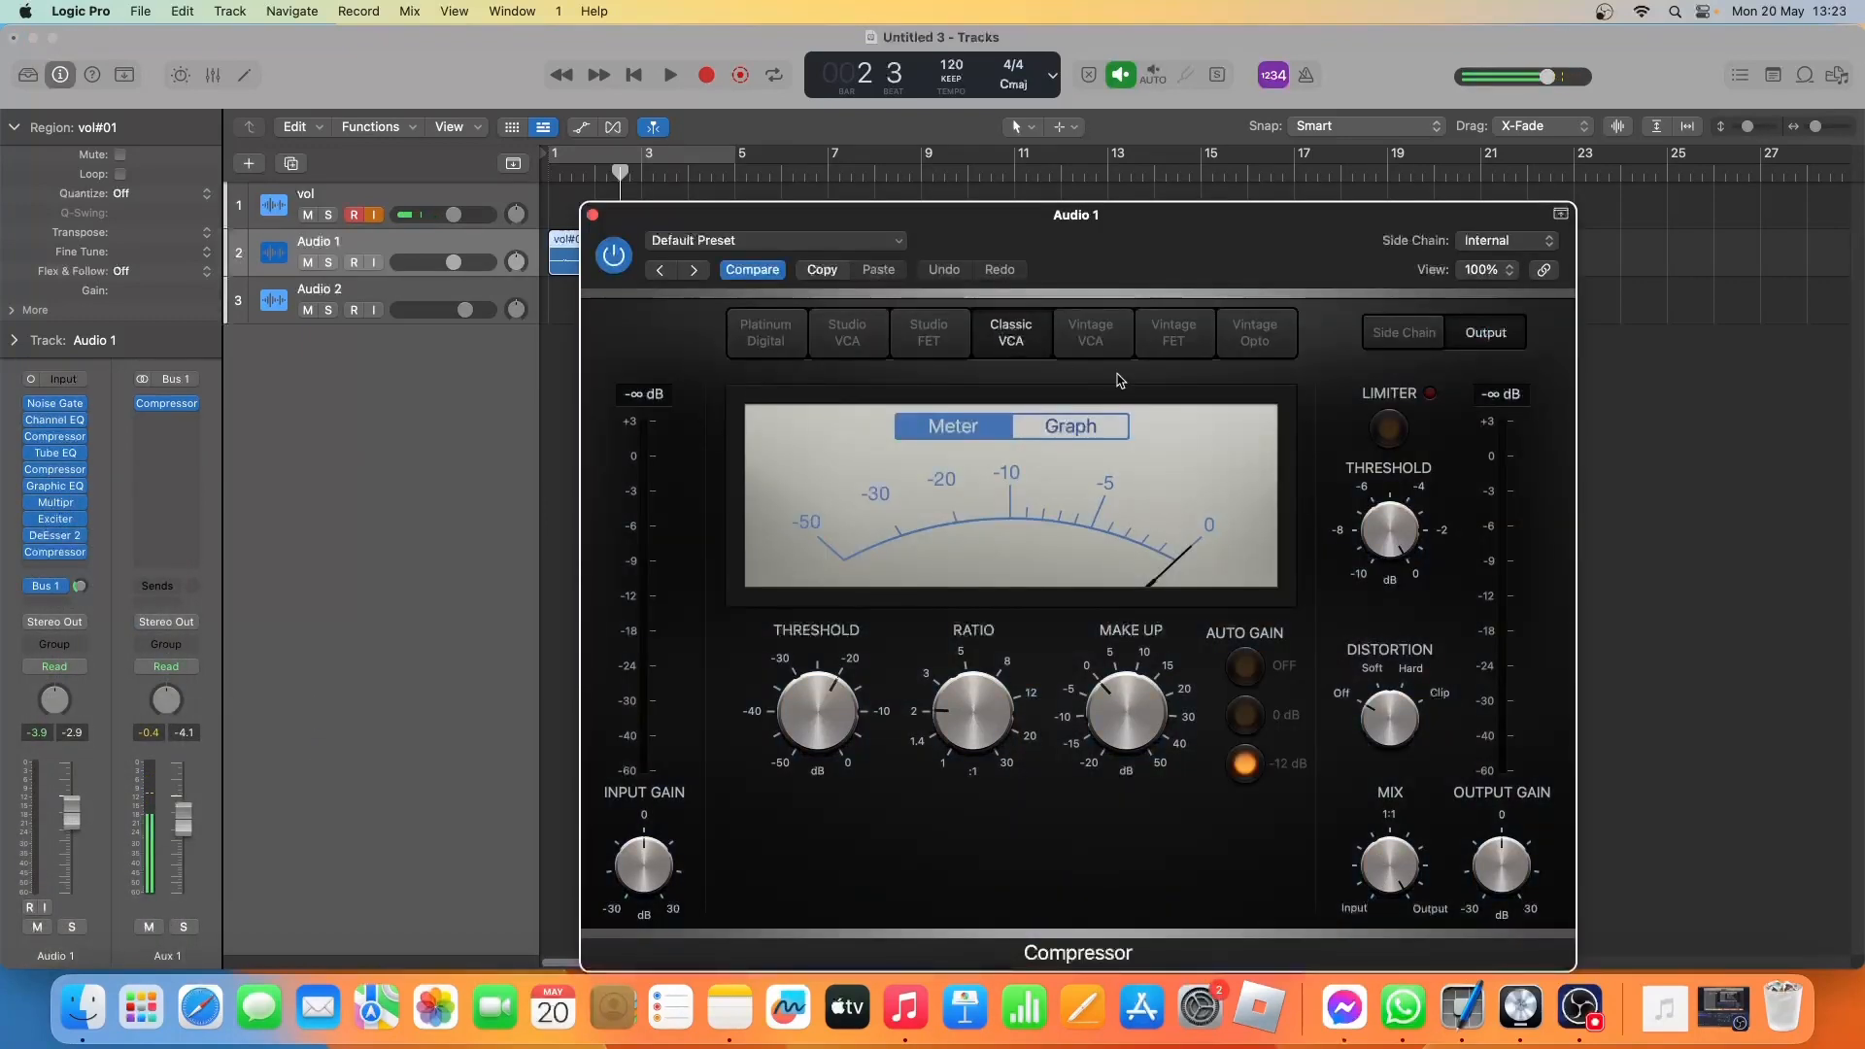
pyautogui.moveTo(1391, 879)
pyautogui.click(593, 215)
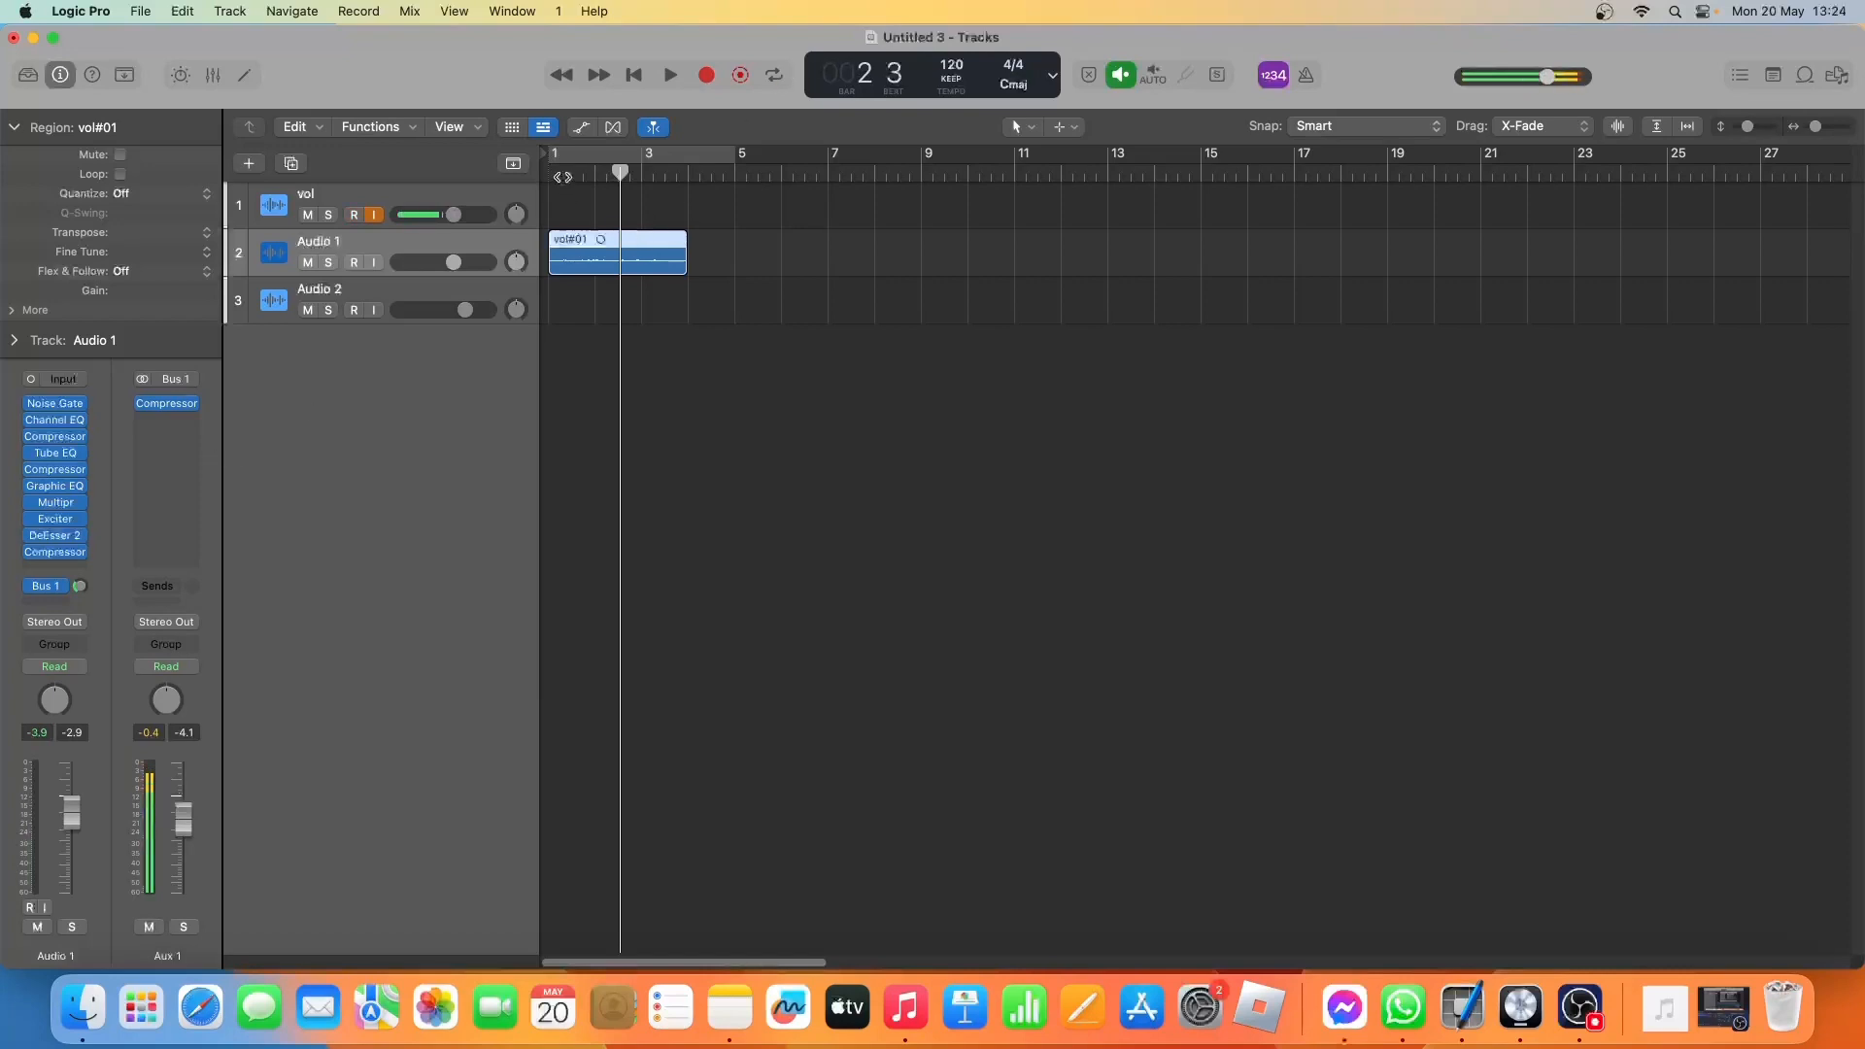
# Bounce the vol#01 region in place to a new track, leaving the source, and enlarge the bounced and Audio 1 tracks.
pyautogui.click(560, 176)
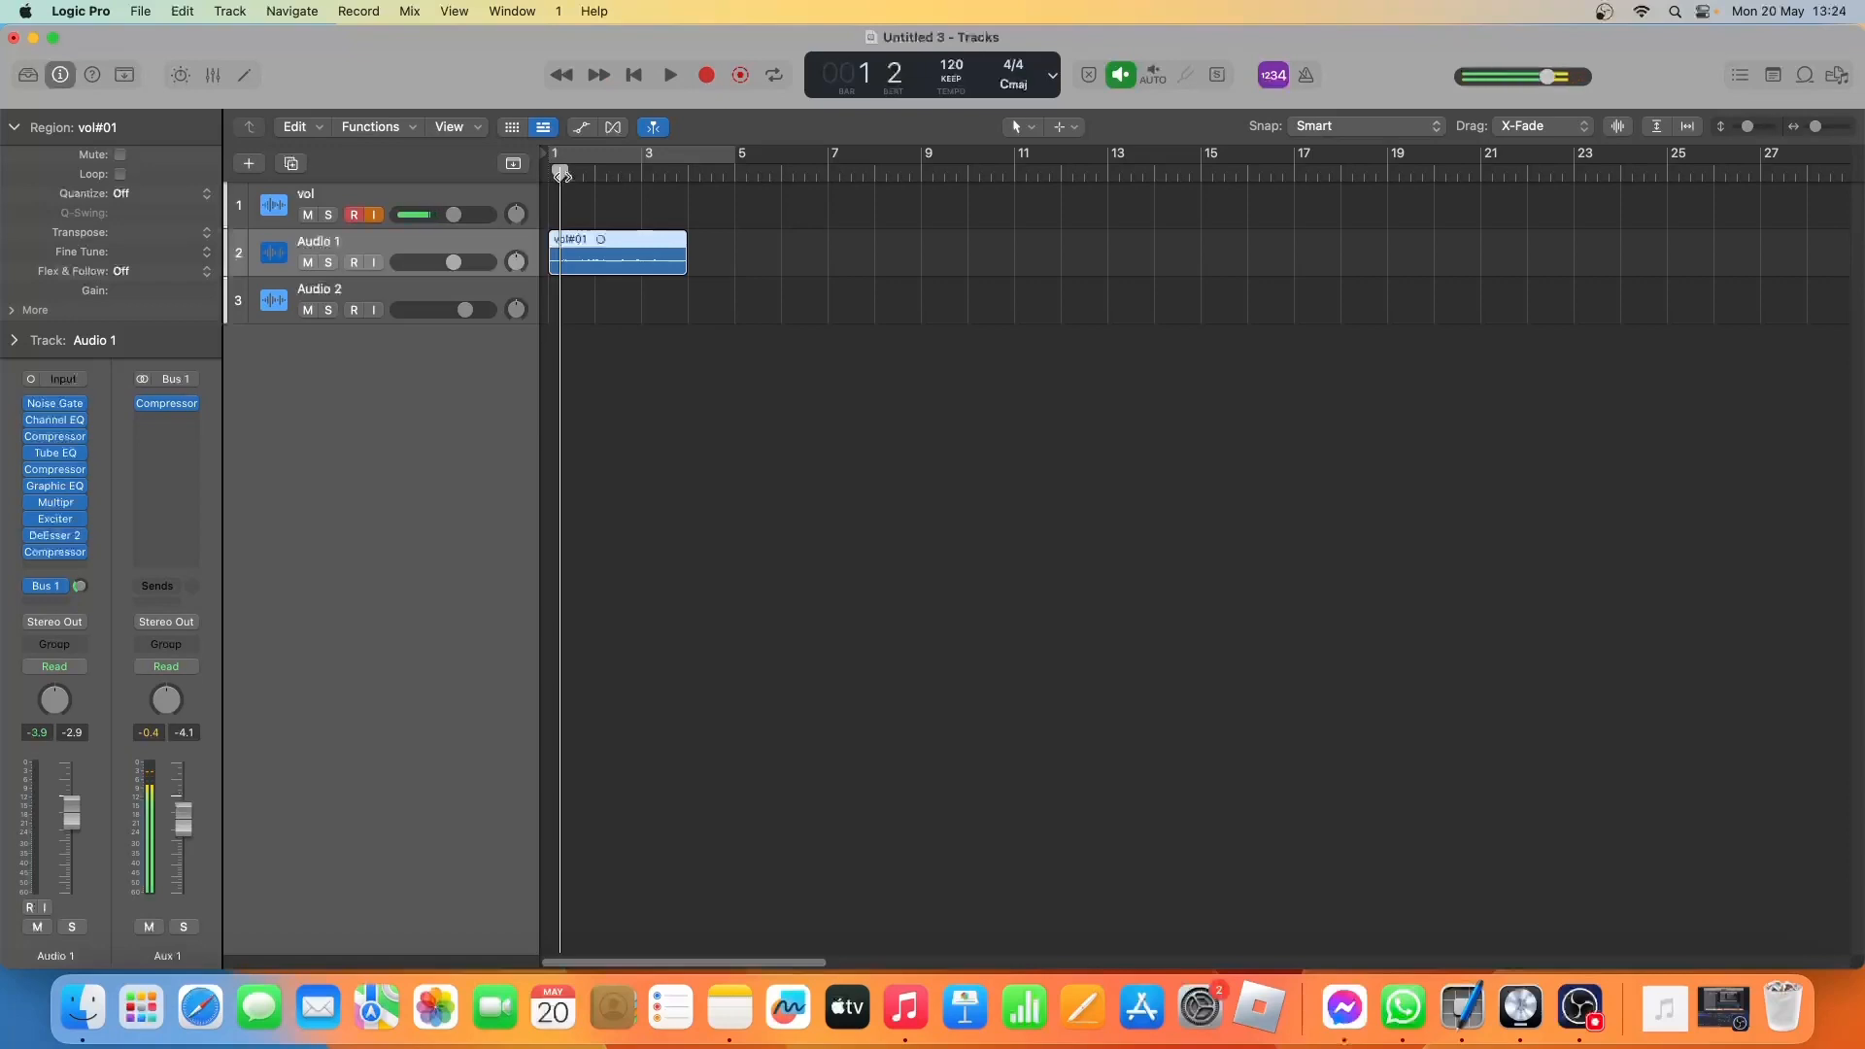
pyautogui.hotkey('ctrl', 'b')
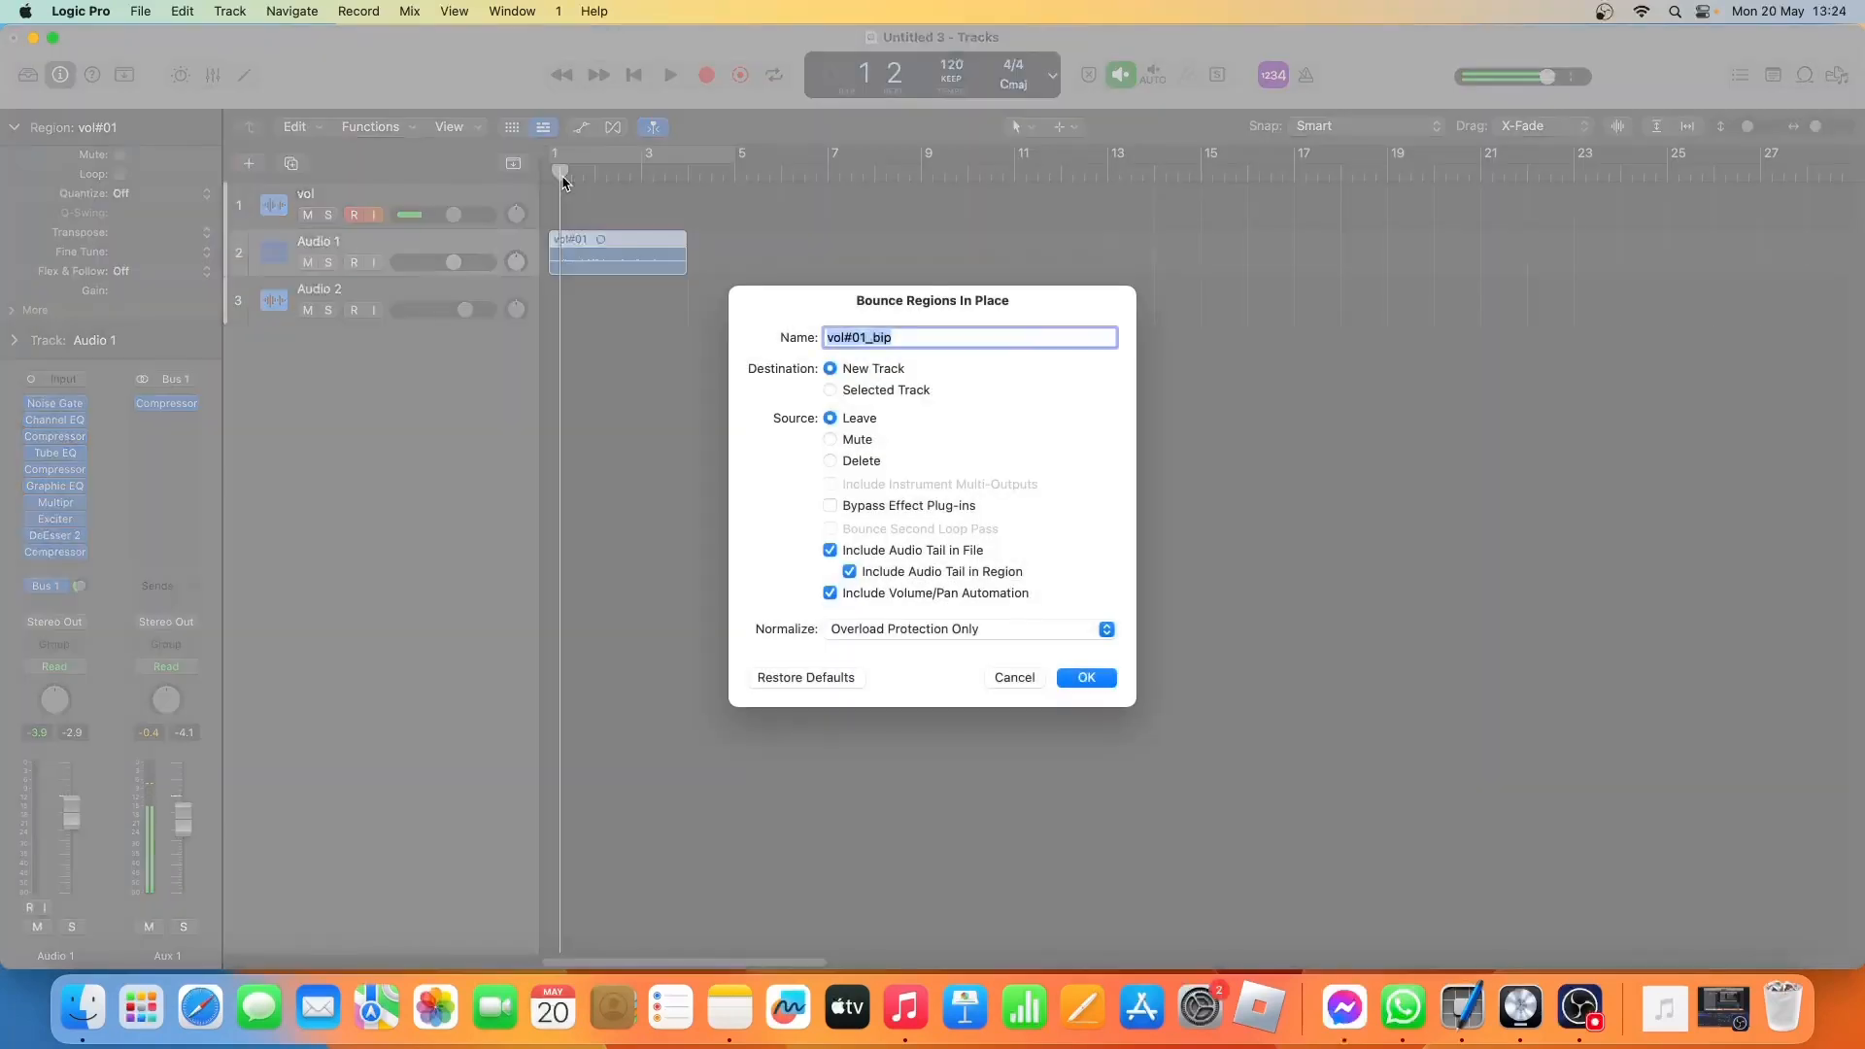
pyautogui.press('Return')
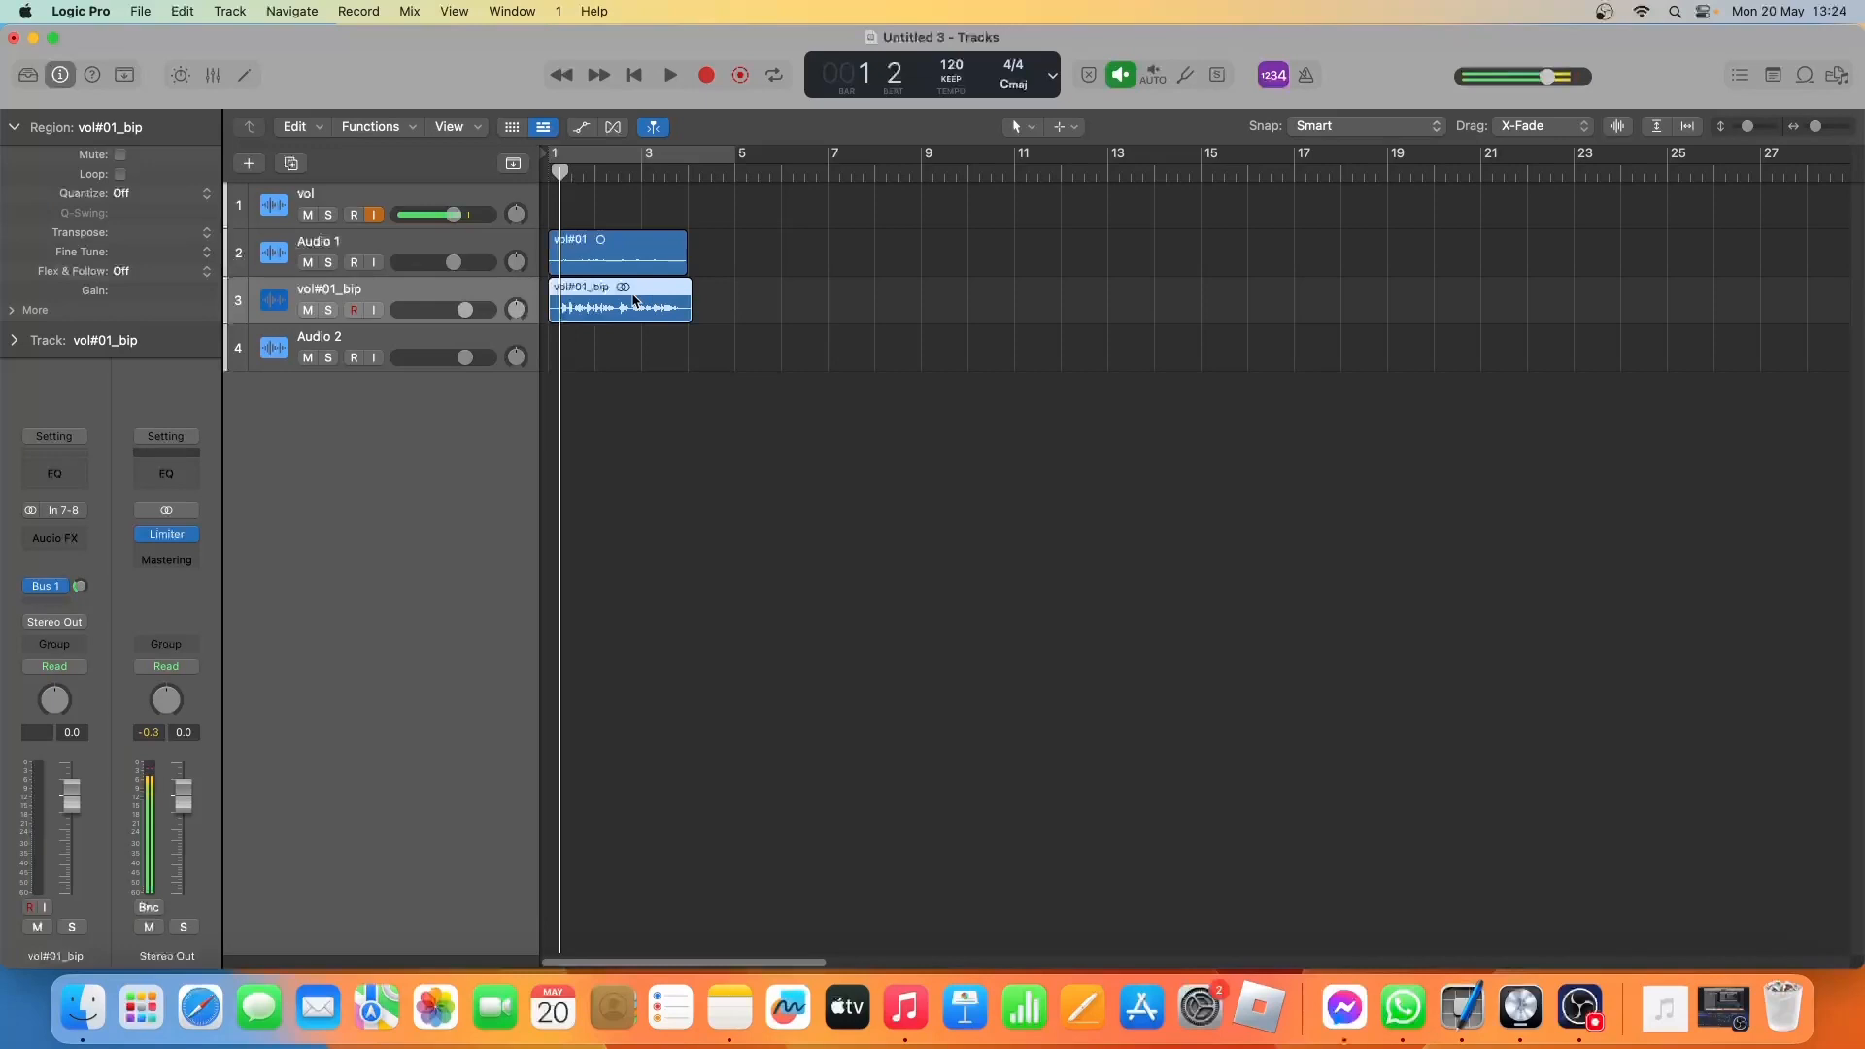
pyautogui.moveTo(517, 324); pyautogui.dragTo(517, 398)
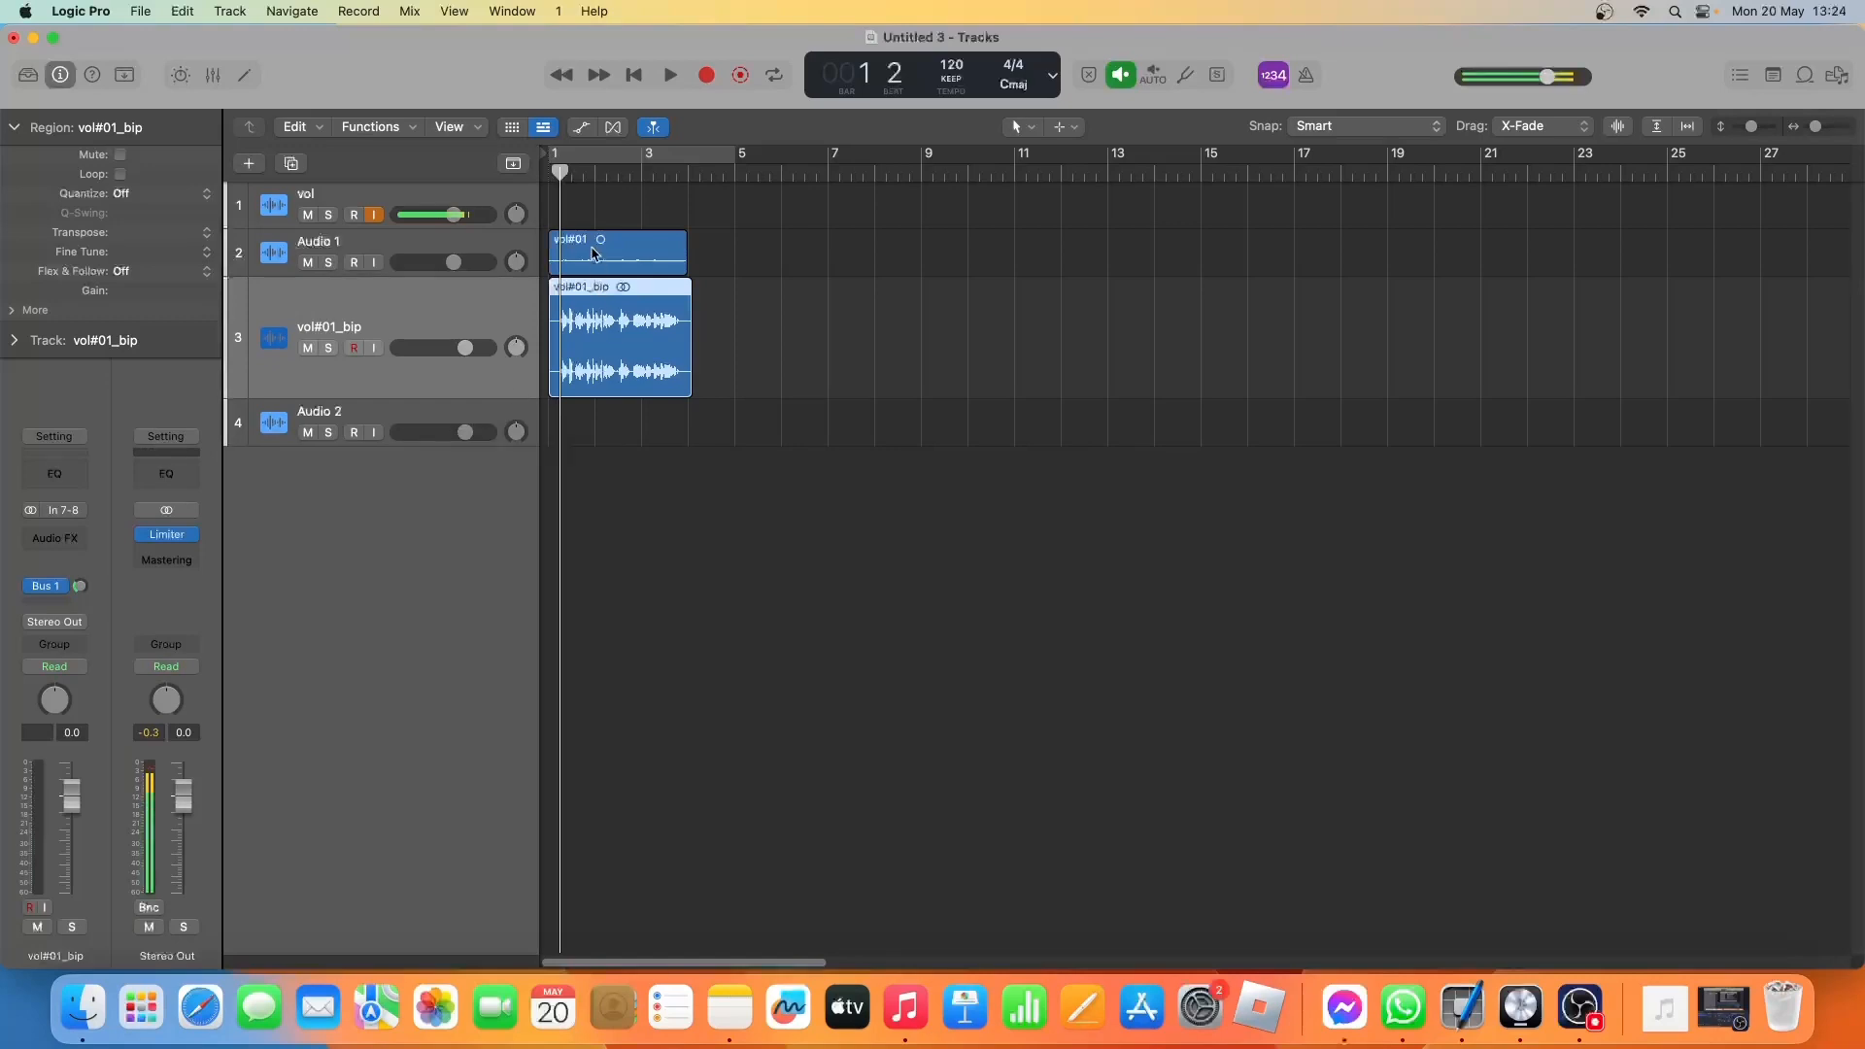
pyautogui.moveTo(525, 277)
pyautogui.mouseDown()
pyautogui.moveTo(520, 390)
pyautogui.moveTo(520, 312)
pyautogui.mouseUp()
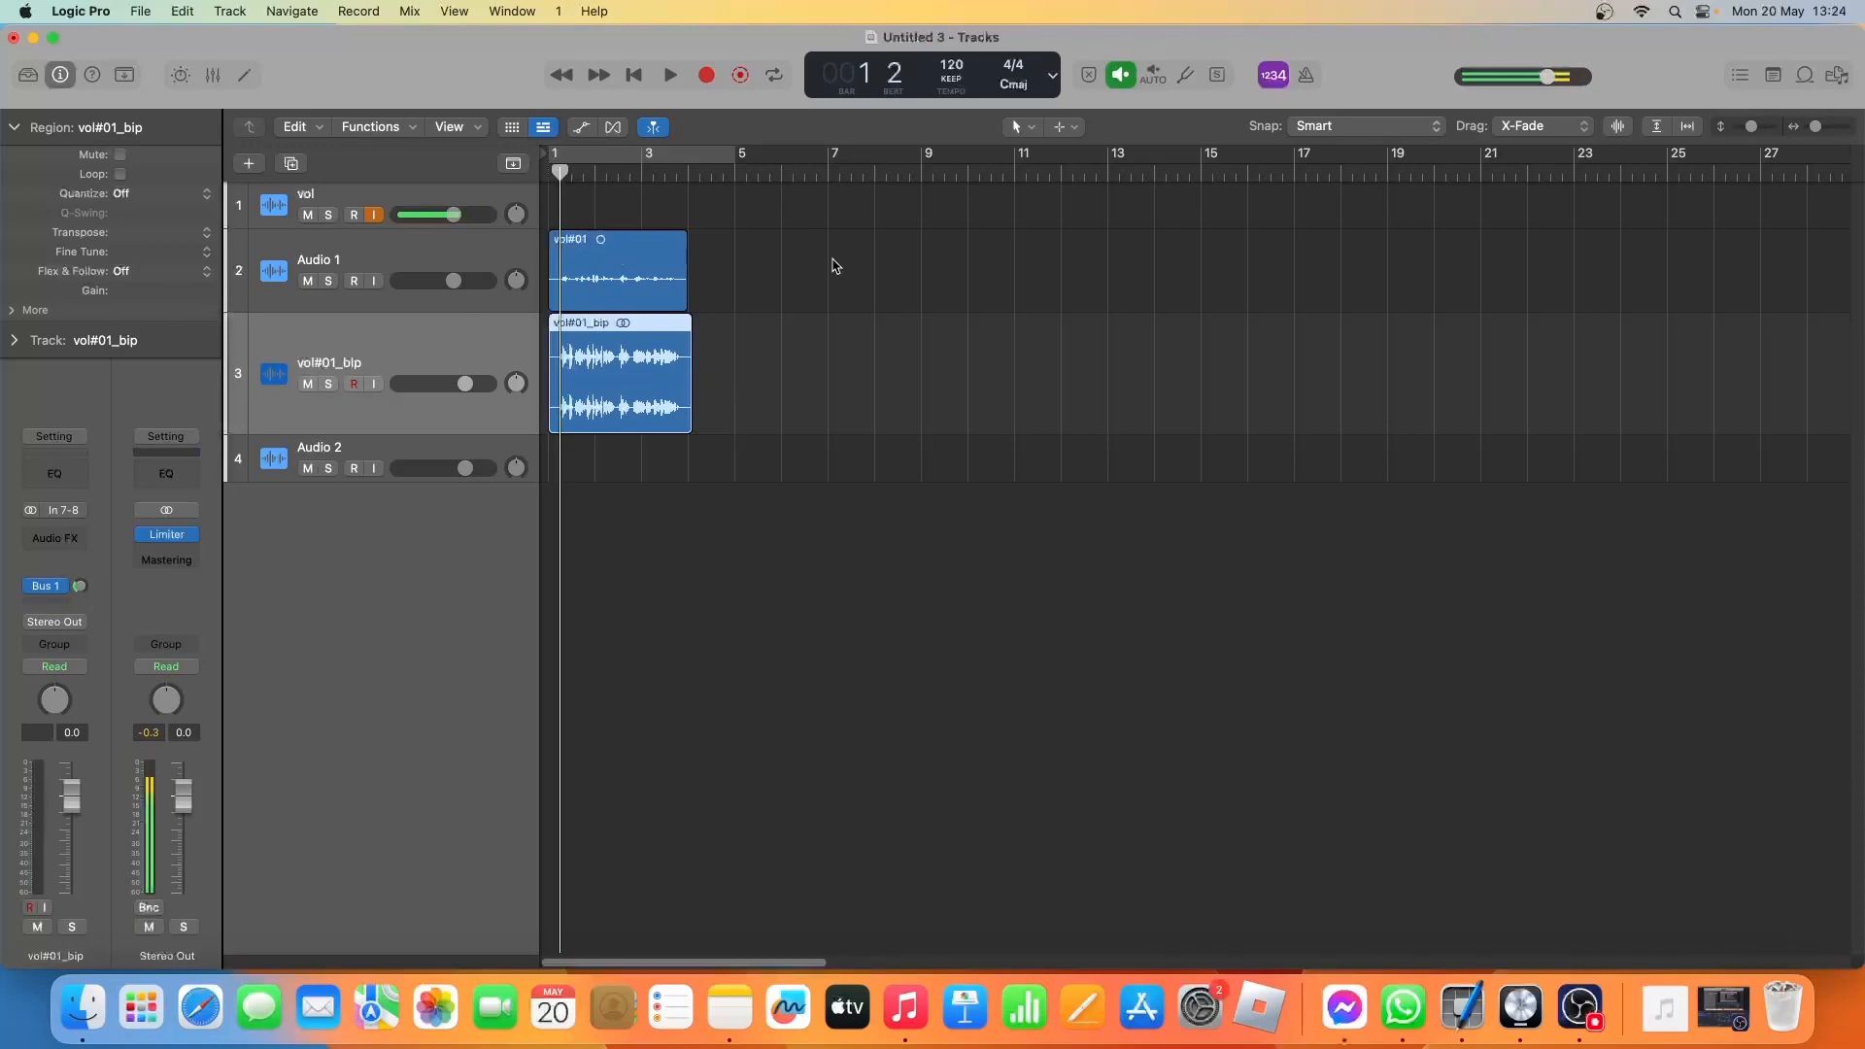
# Delete the original vol#01 region from Audio 1.
pyautogui.click(599, 297)
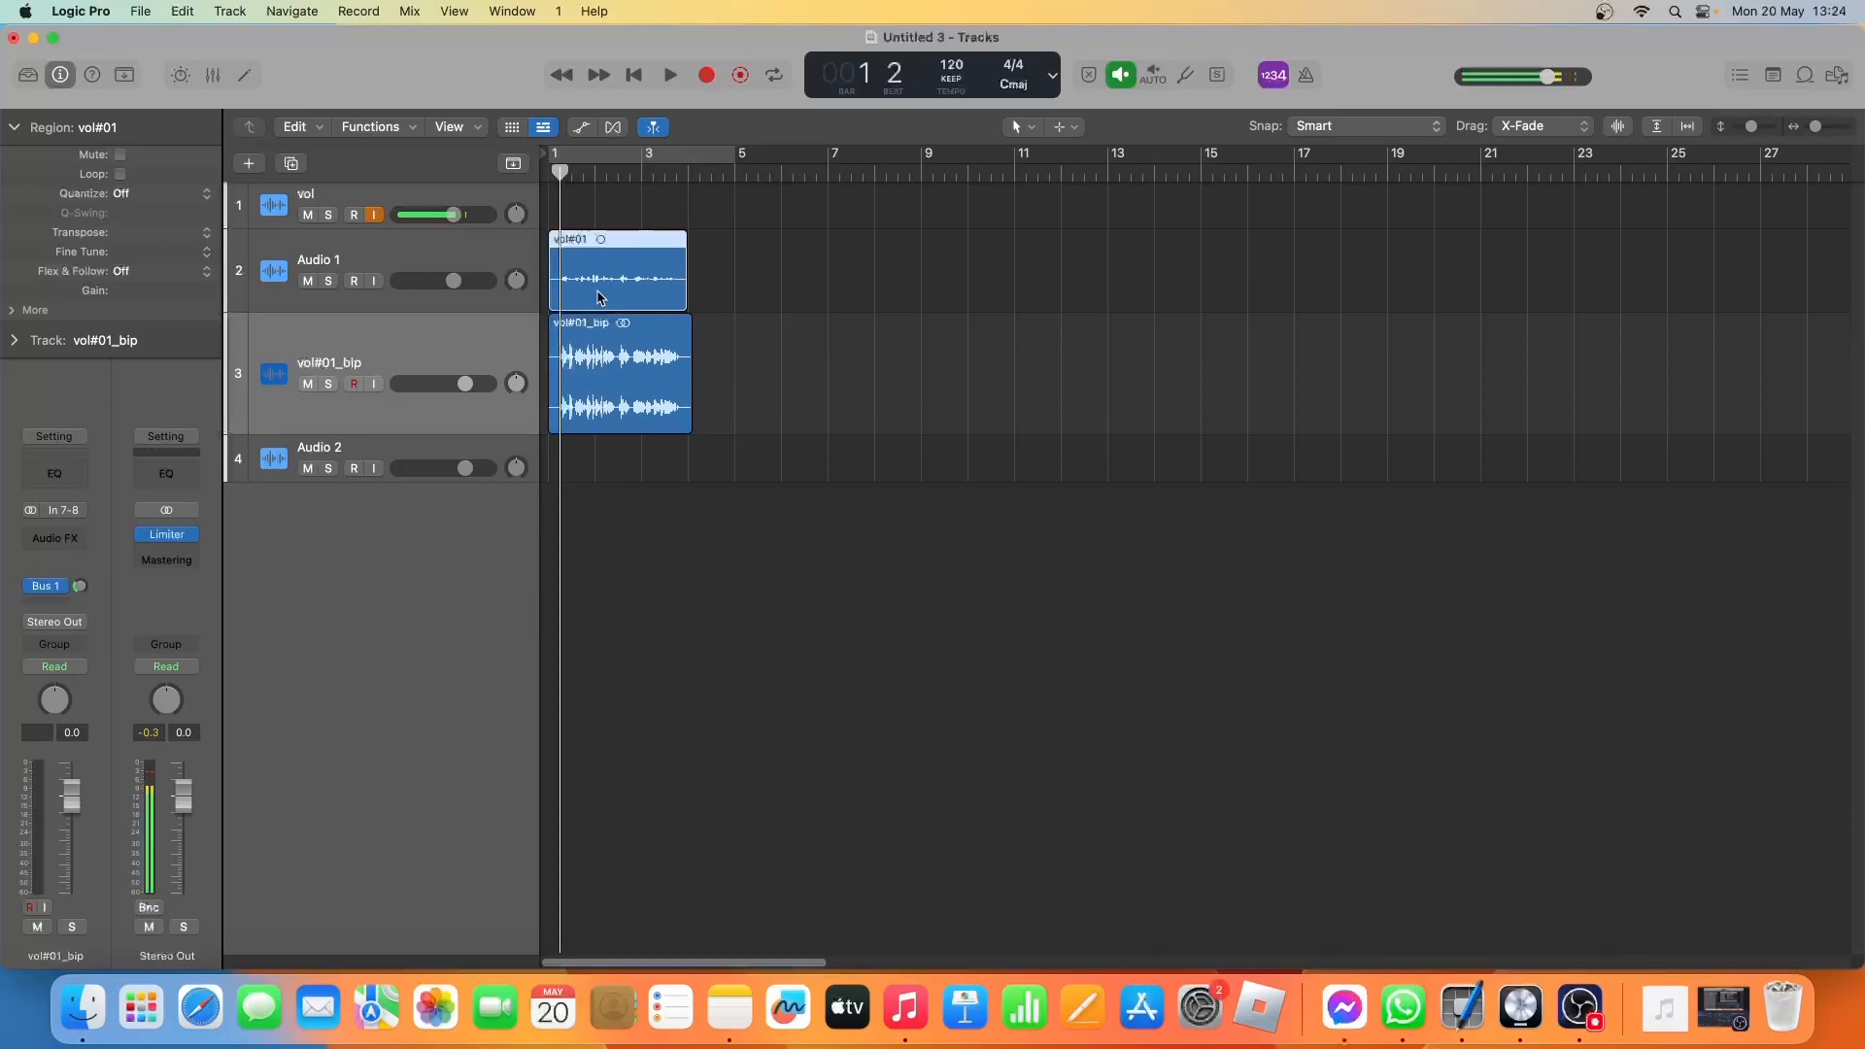
pyautogui.press('Delete')
pyautogui.press('Return')
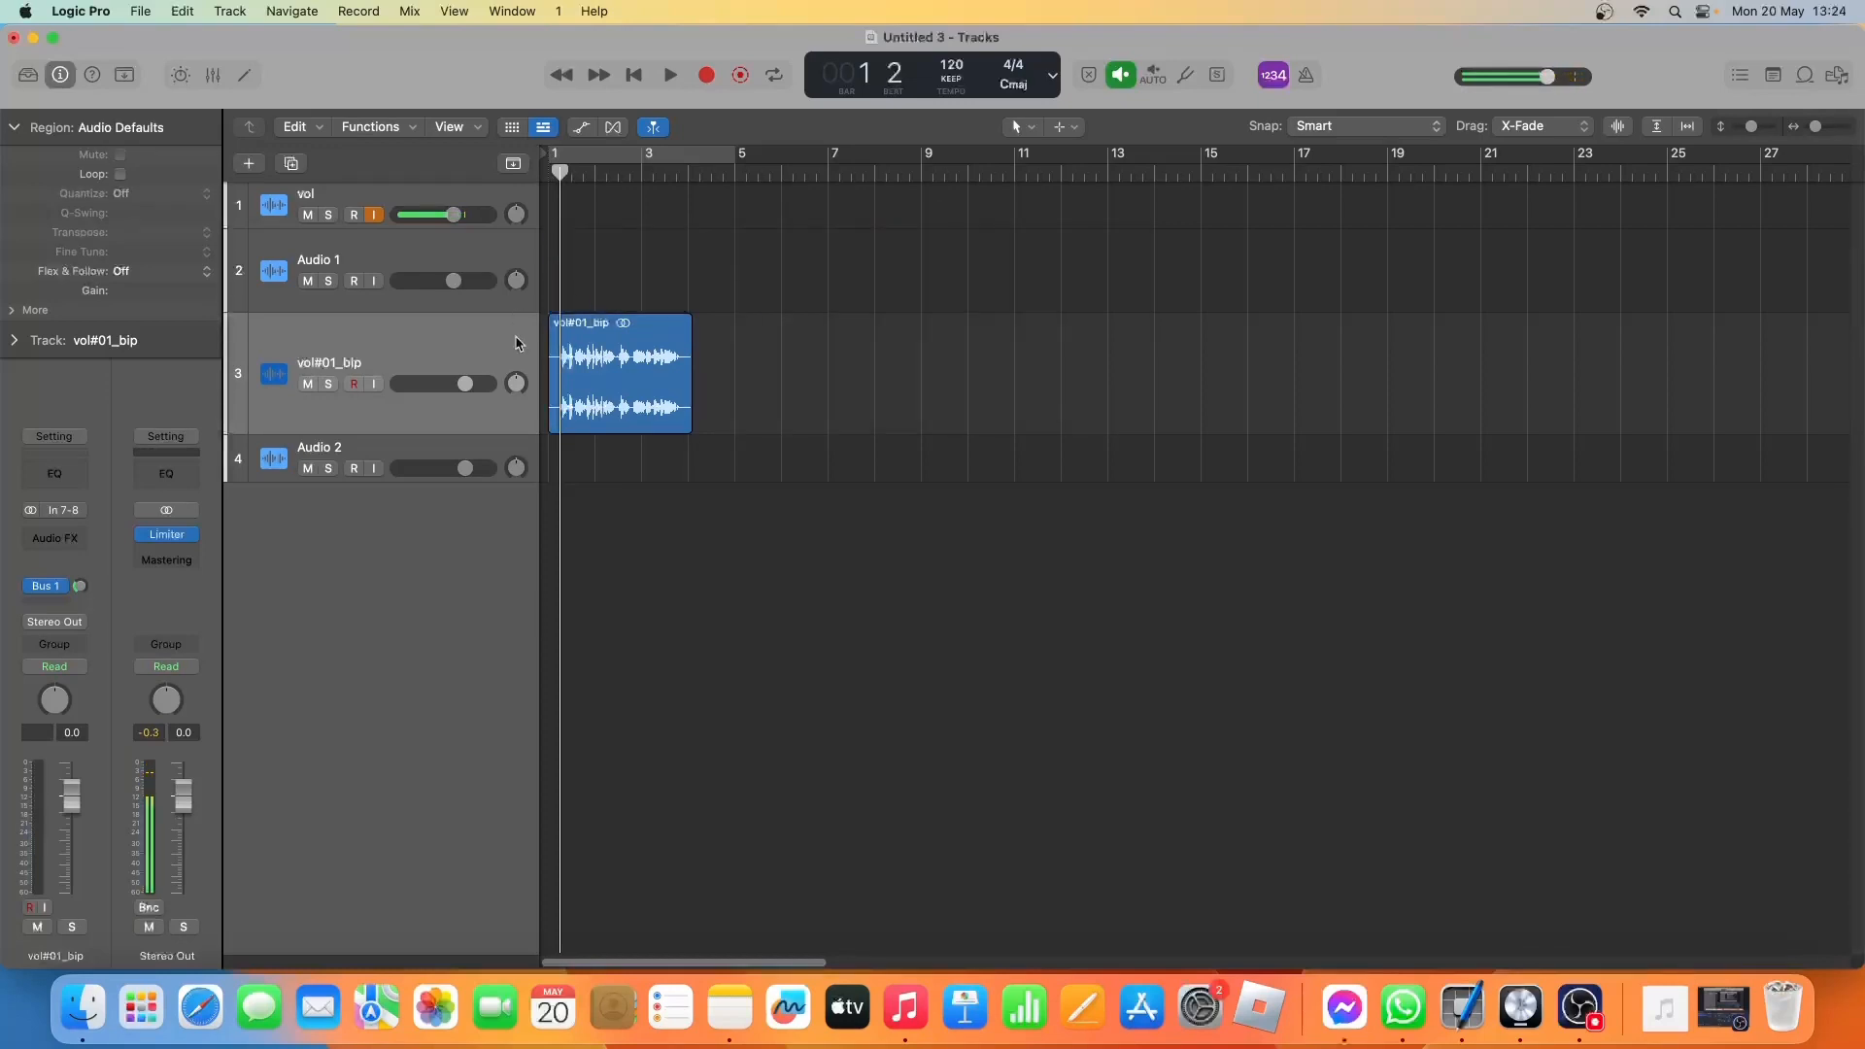
# Play the bounced vocal from its start, stop at bar 2 beat 2, and split the region at the playhead.
pyautogui.click(445, 350)
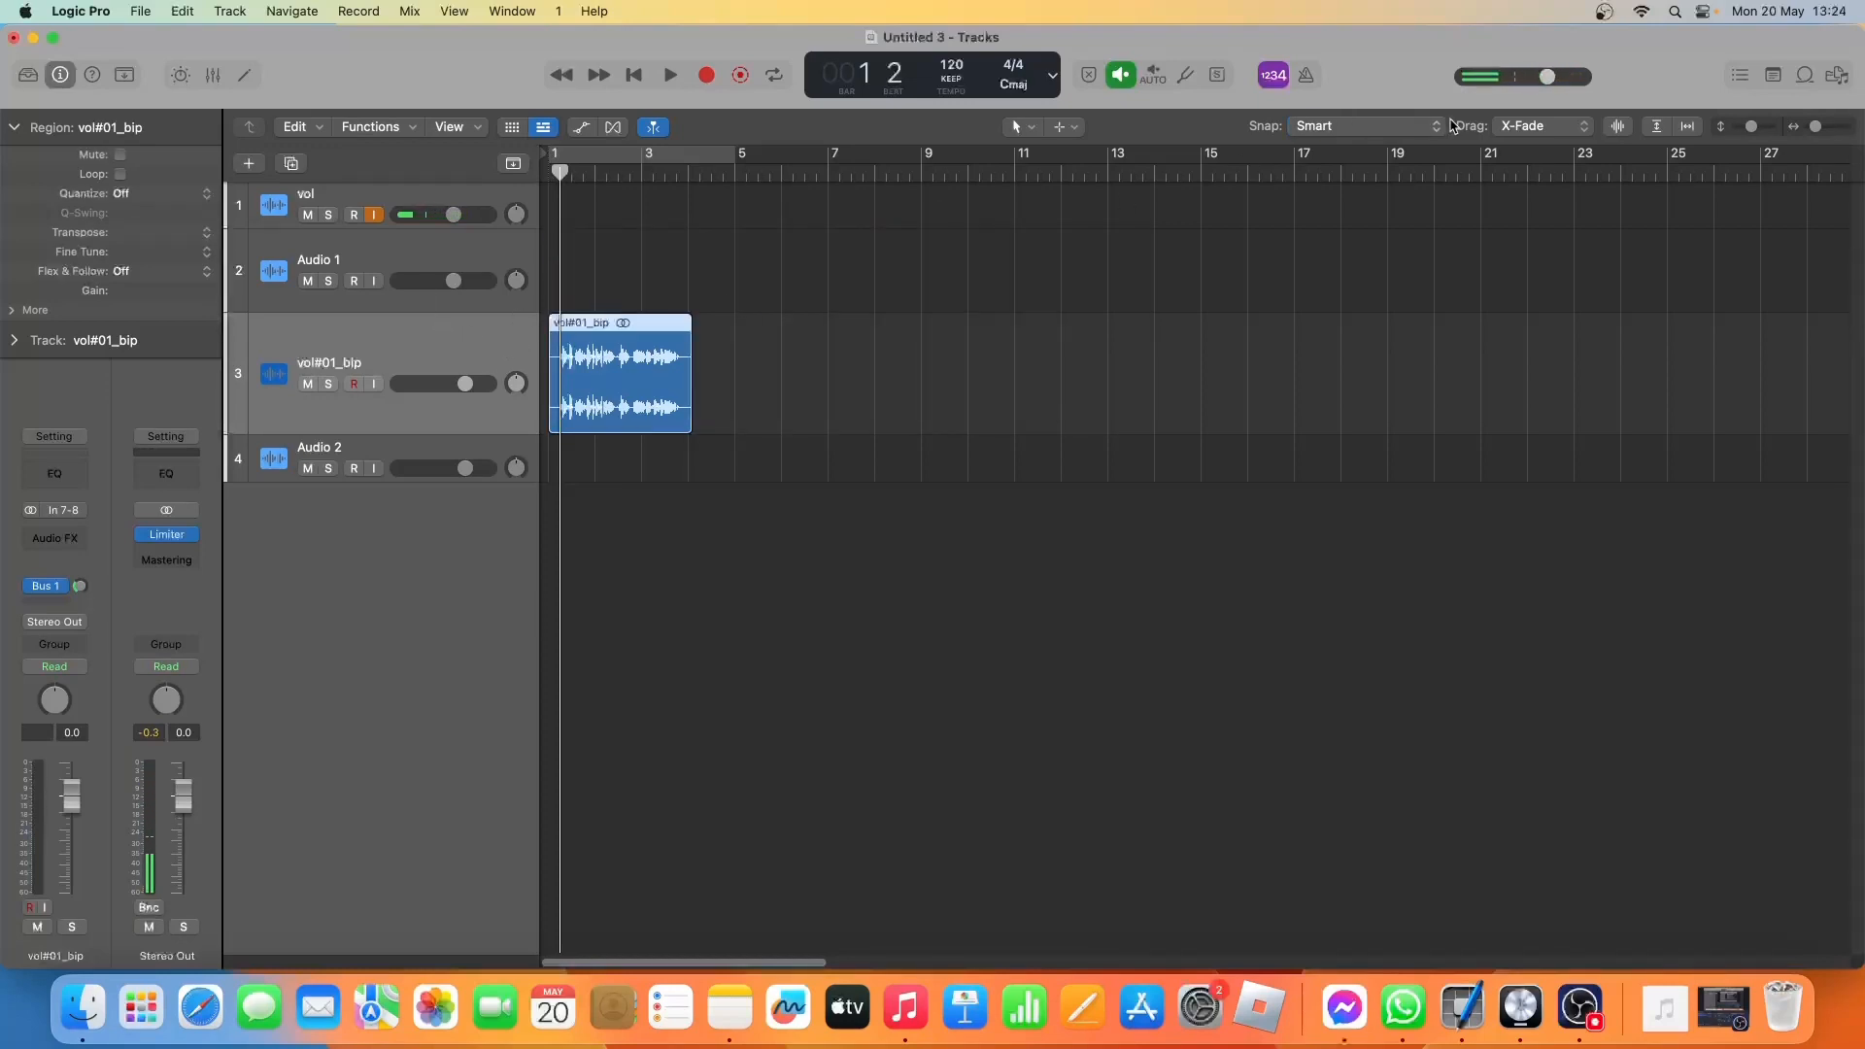
pyautogui.press('space')
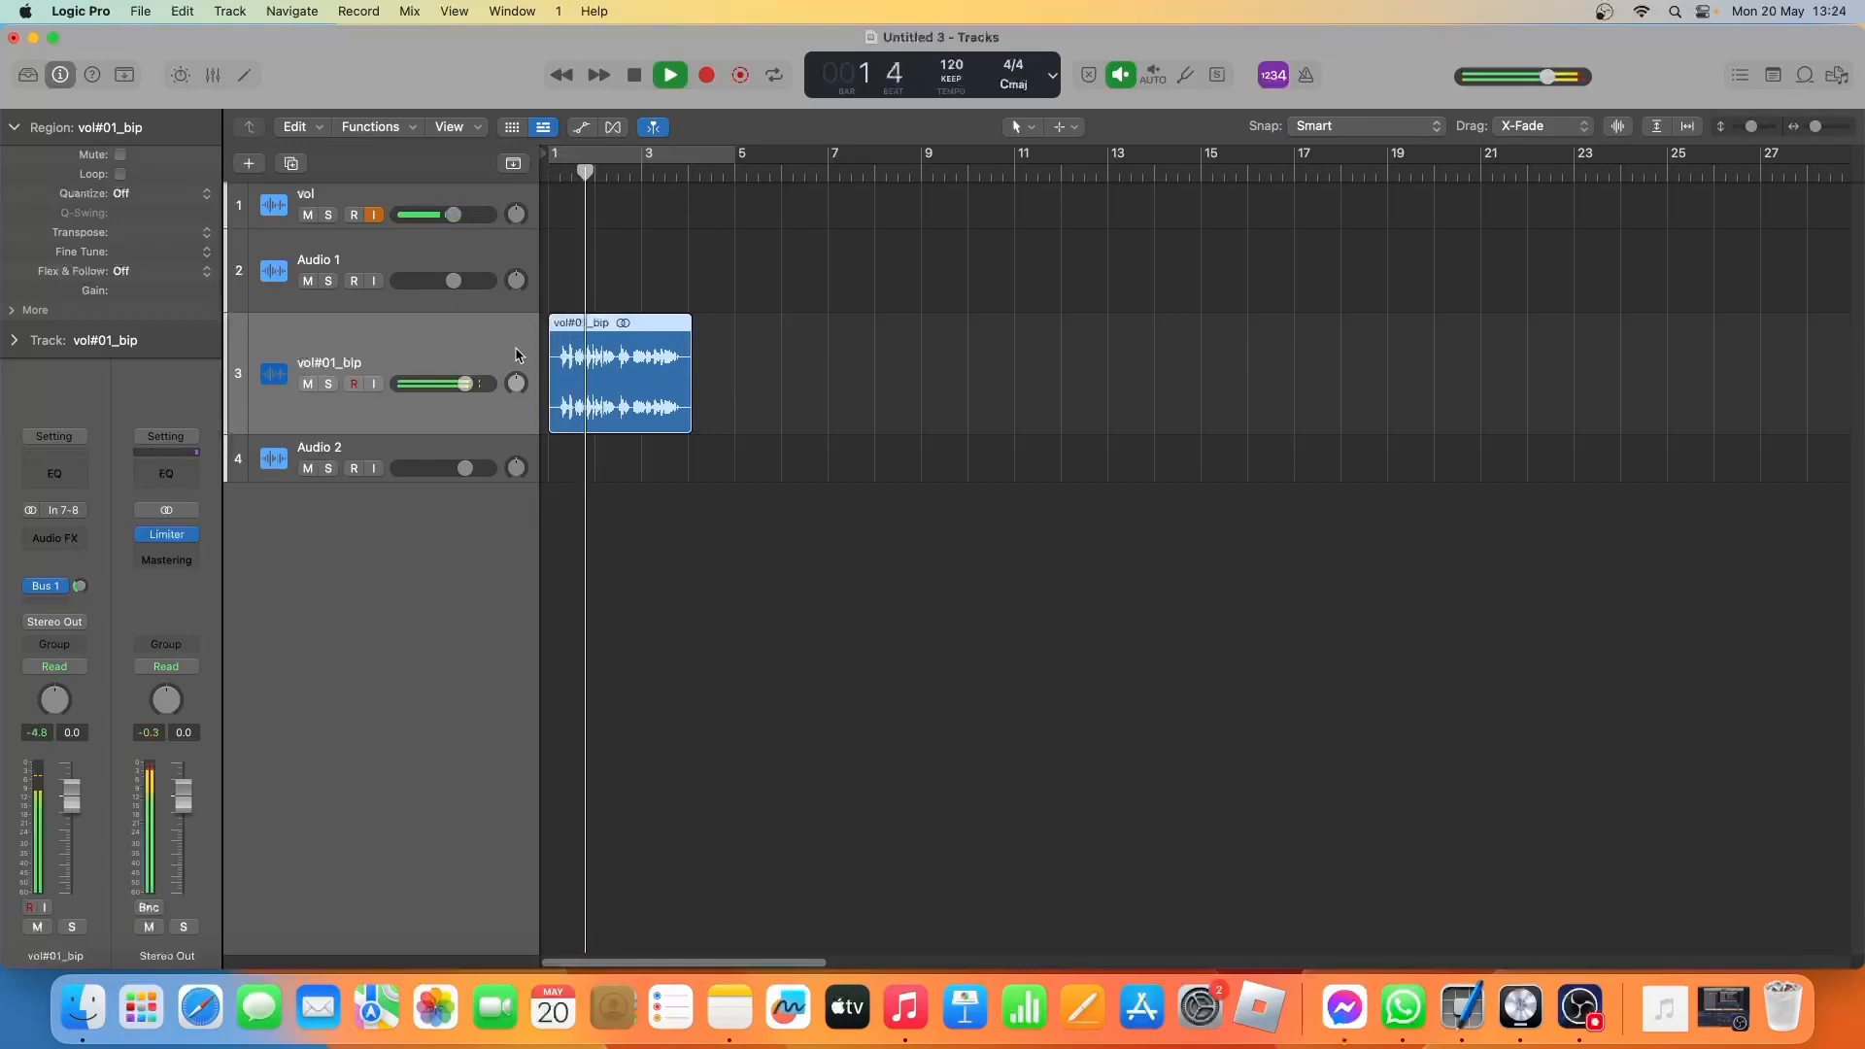
pyautogui.press('space')
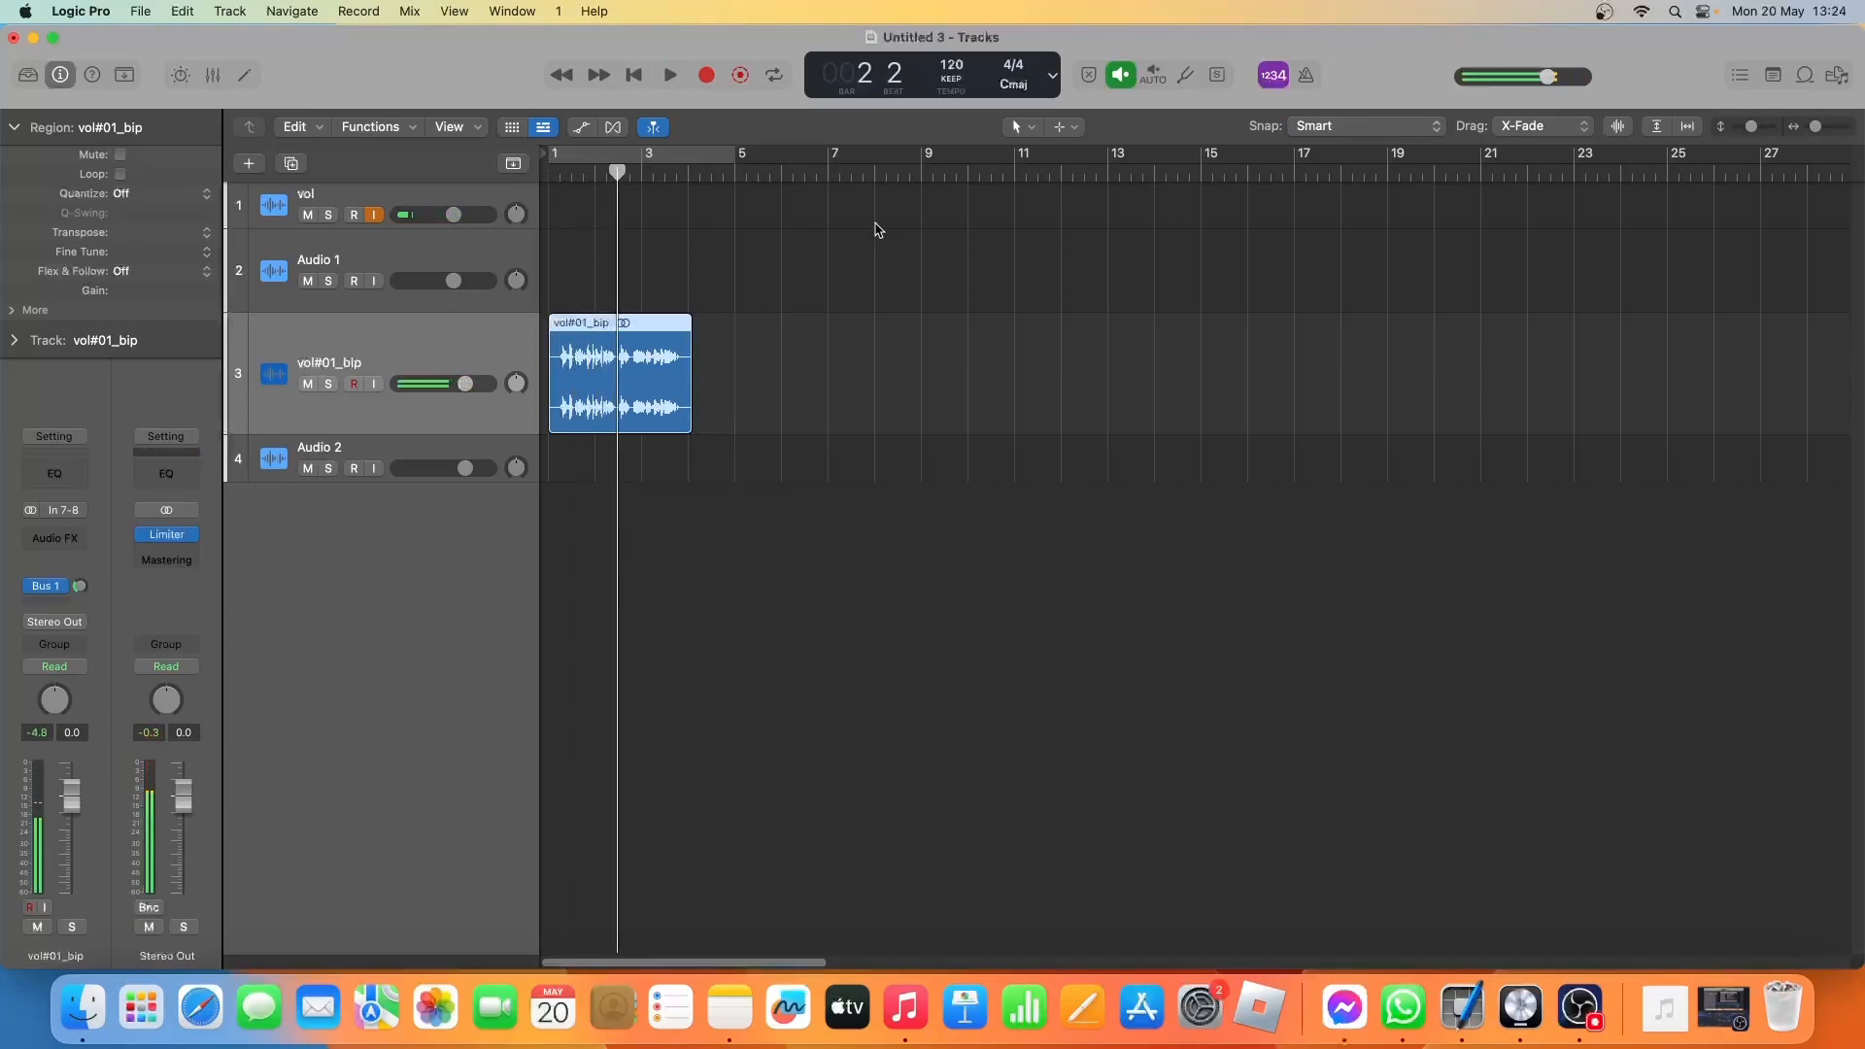
pyautogui.rightClick(617, 342)
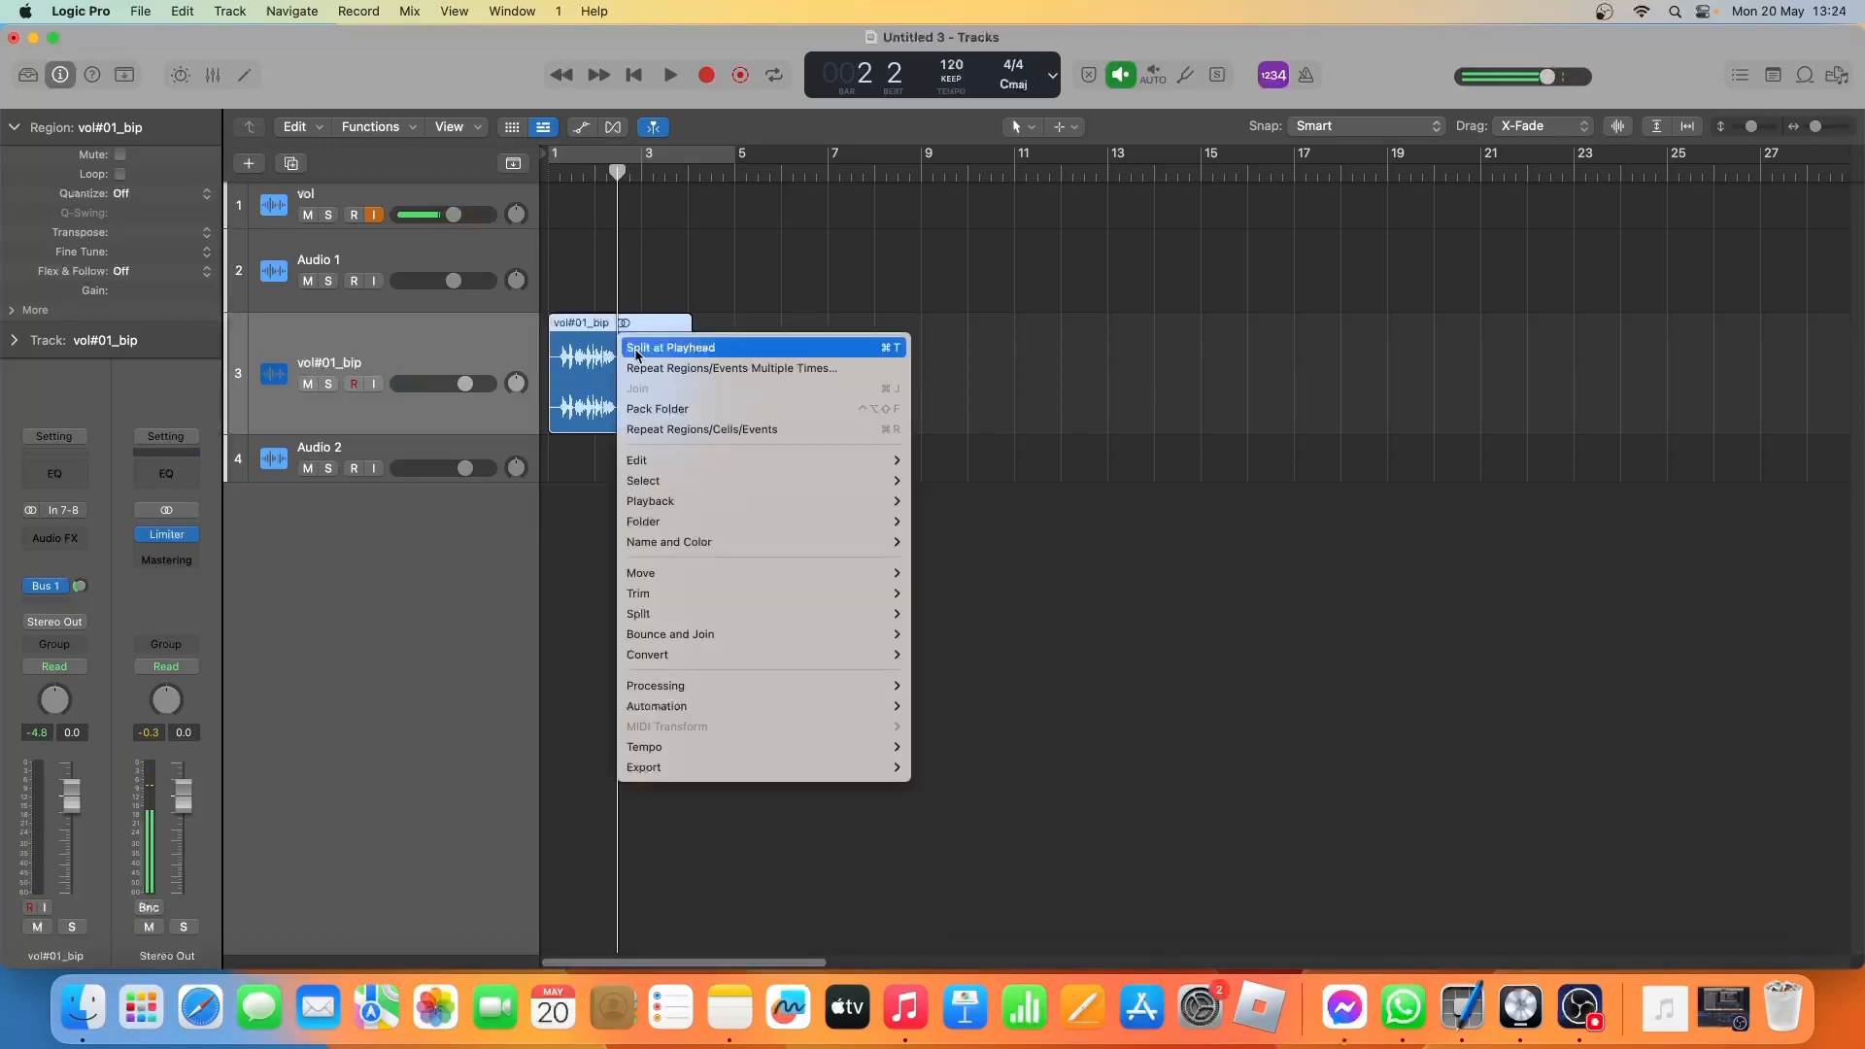
pyautogui.click(631, 346)
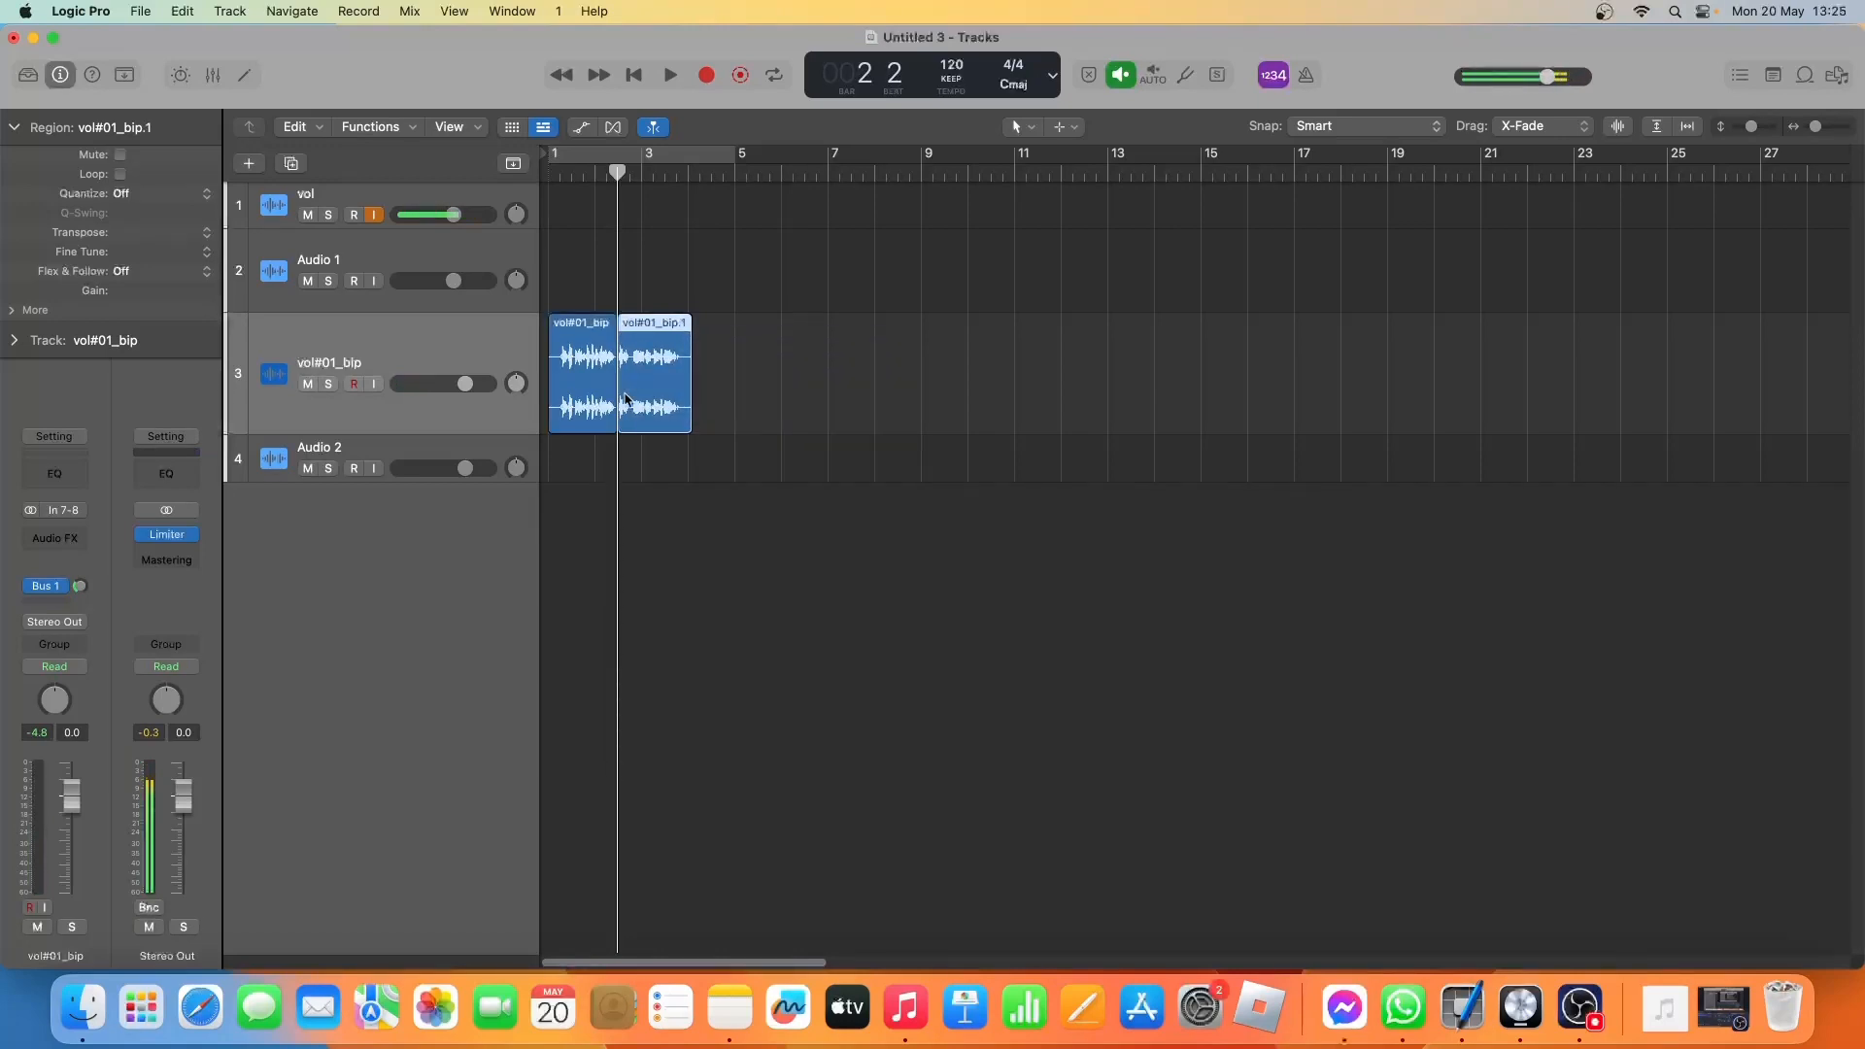
# Create one Mic or Line audio track on Input 1 below vol#01_bip and move the second vocal region onto it.
pyautogui.click(448, 448)
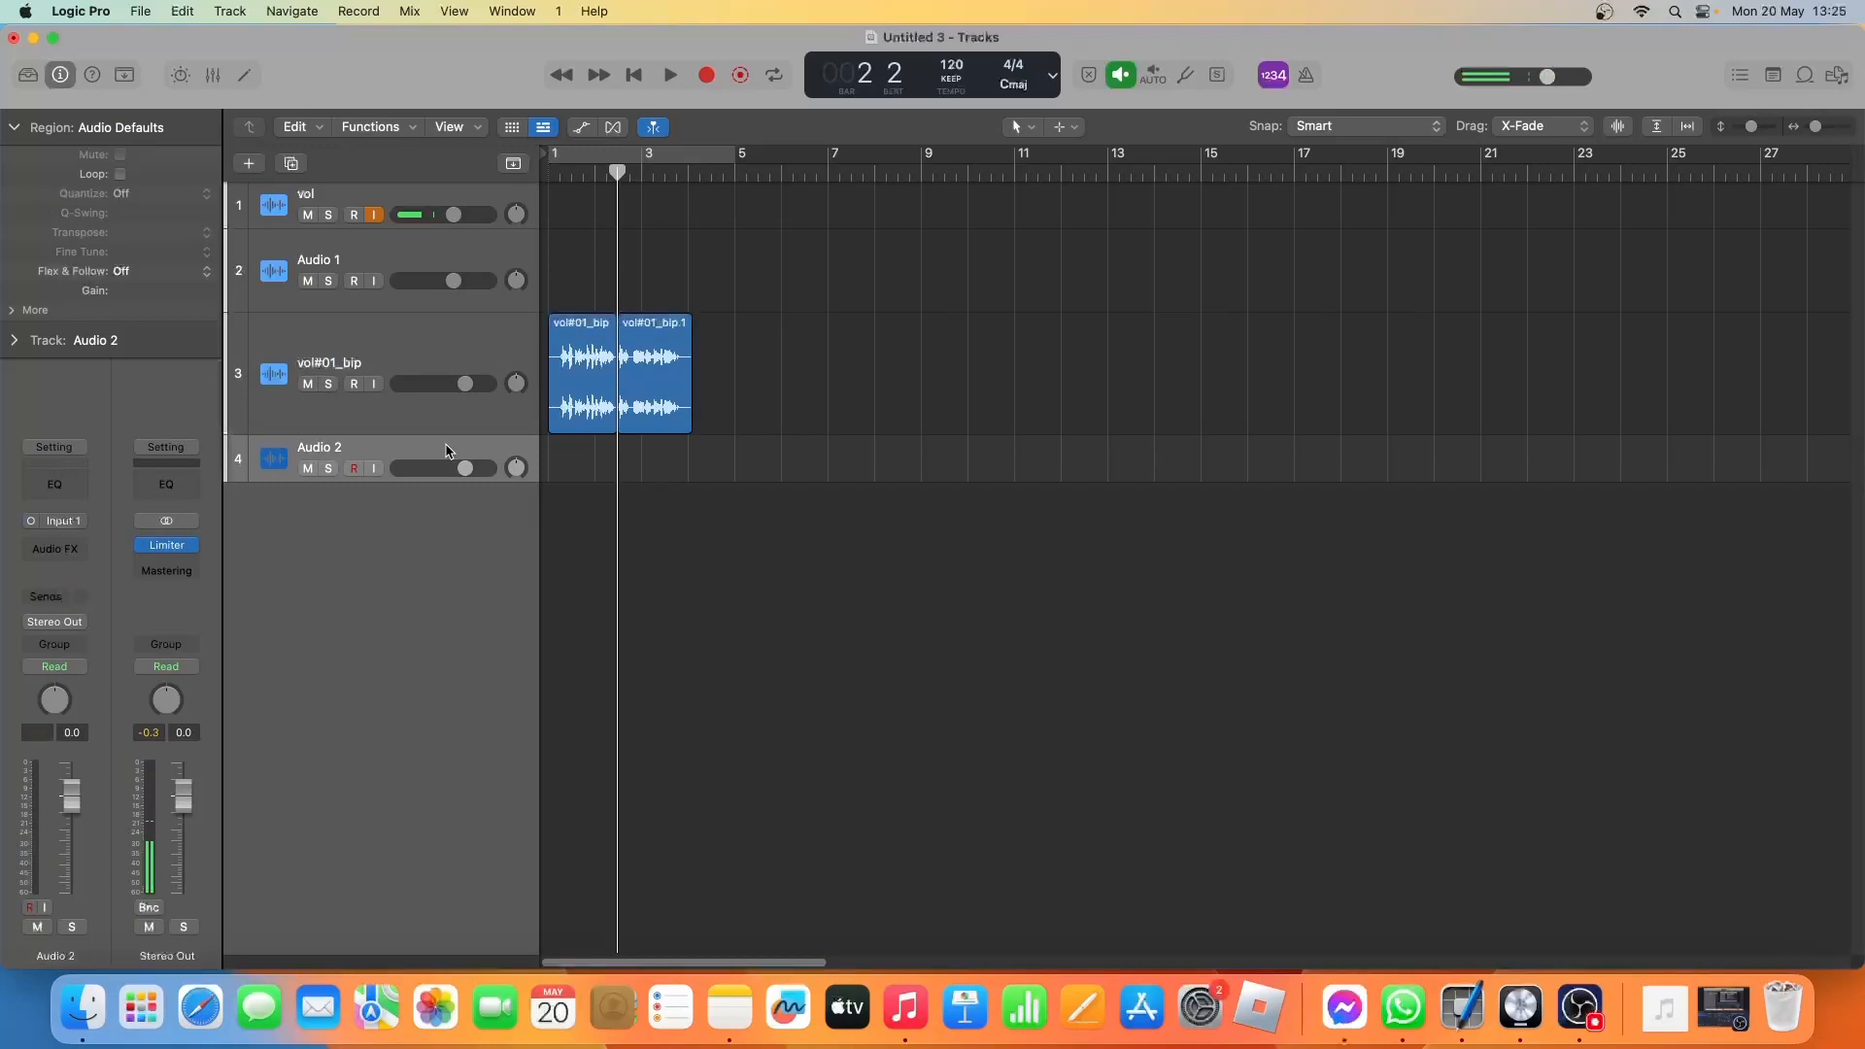
pyautogui.click(445, 417)
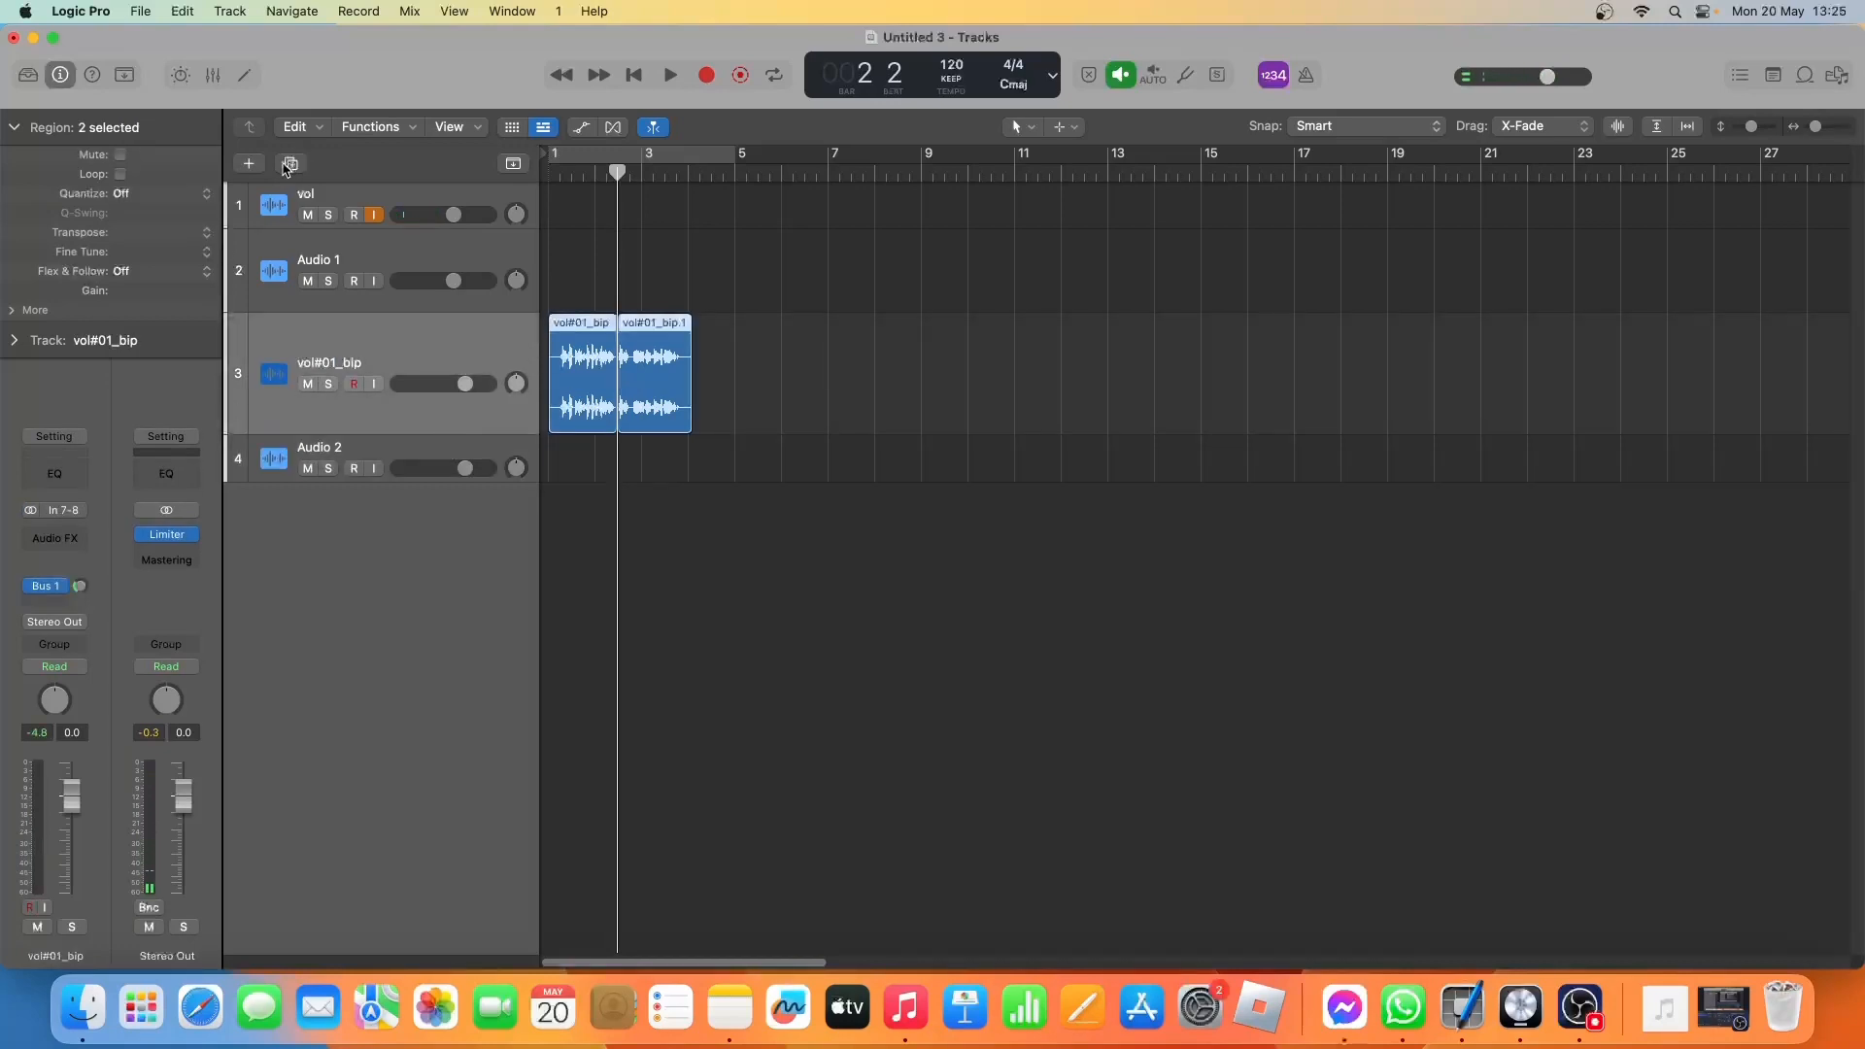
pyautogui.click(249, 163)
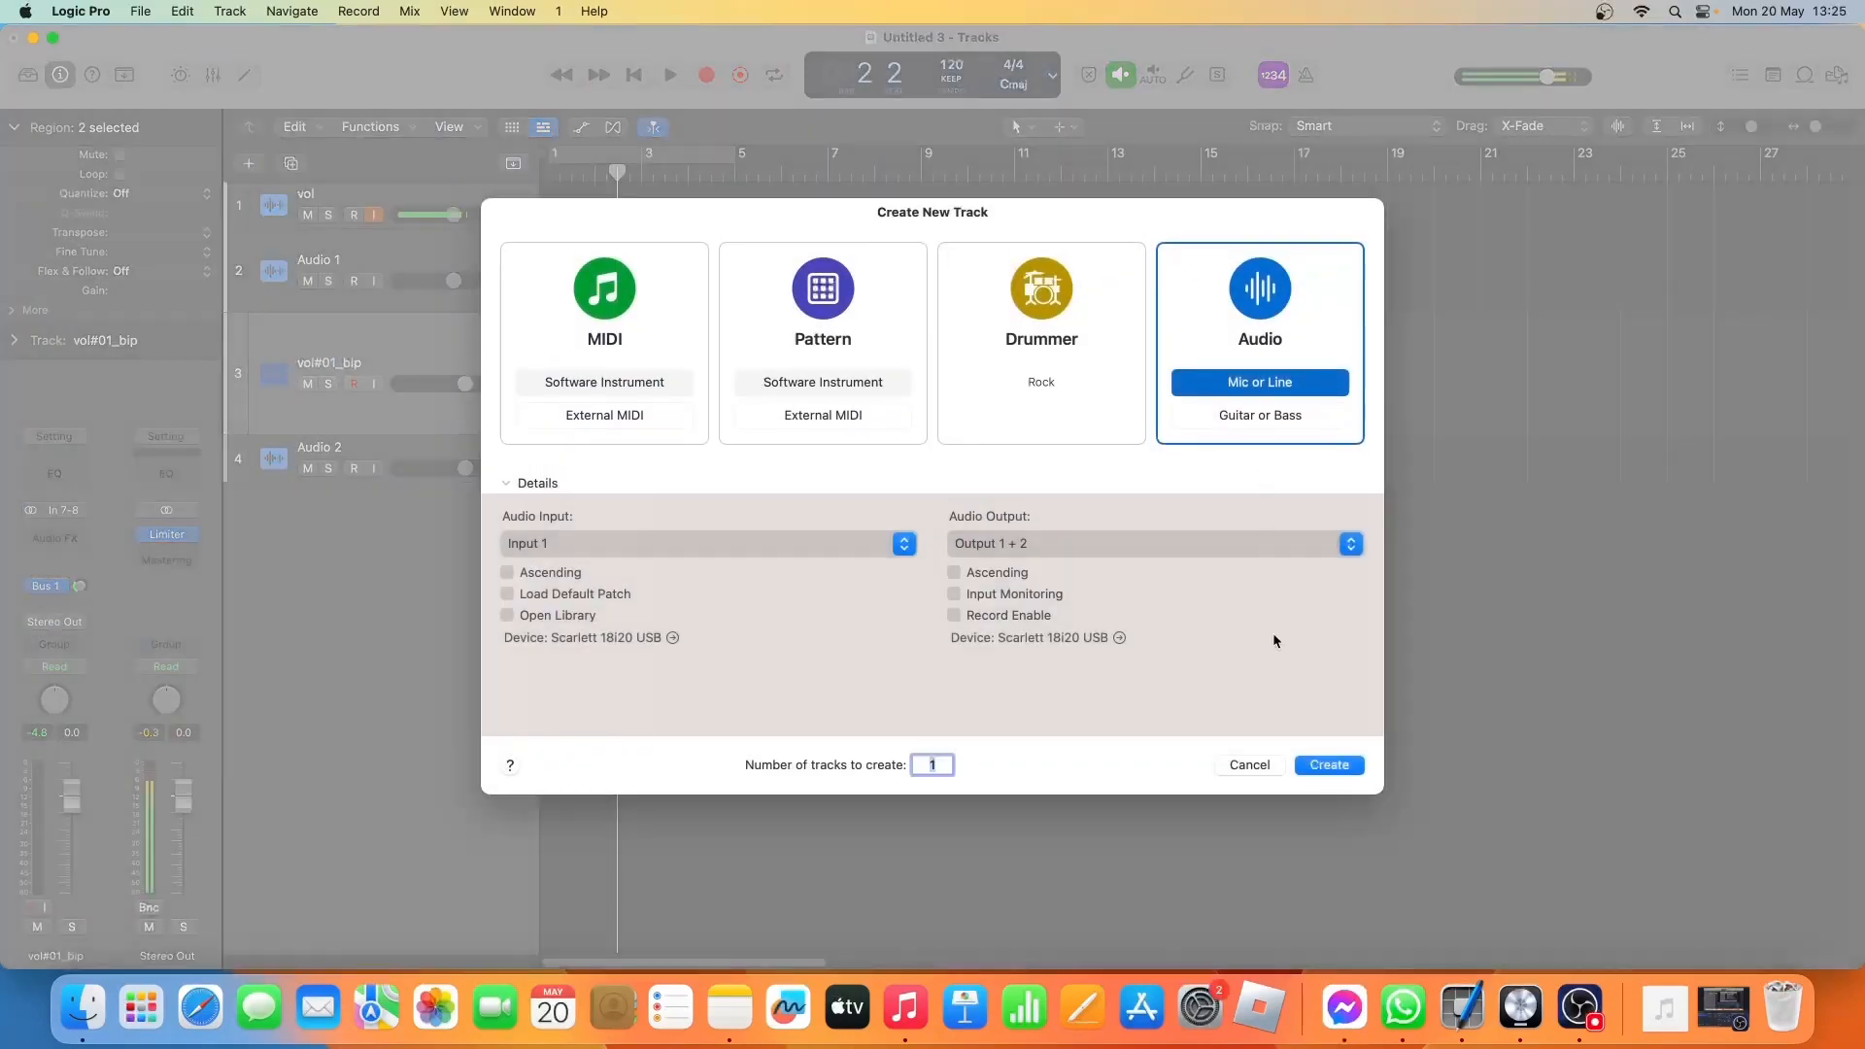
pyautogui.click(1329, 764)
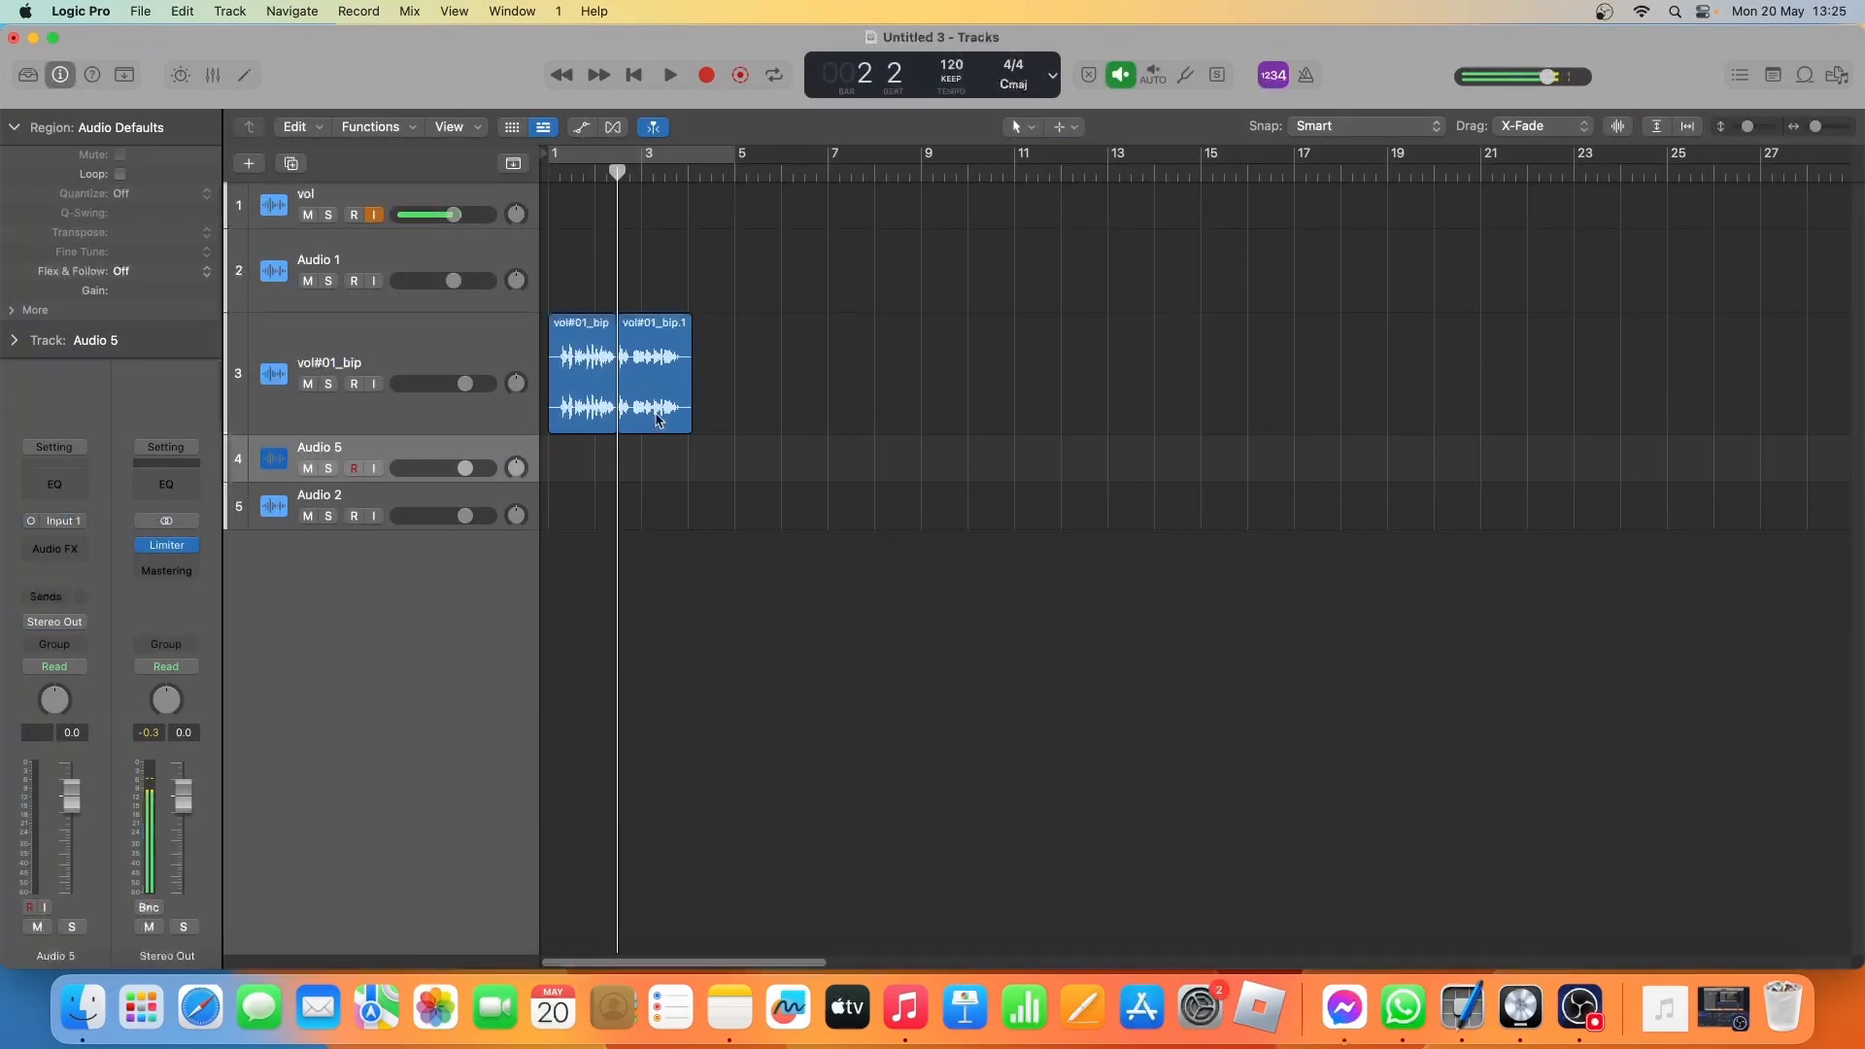
pyautogui.moveTo(656, 420); pyautogui.dragTo(647, 451)
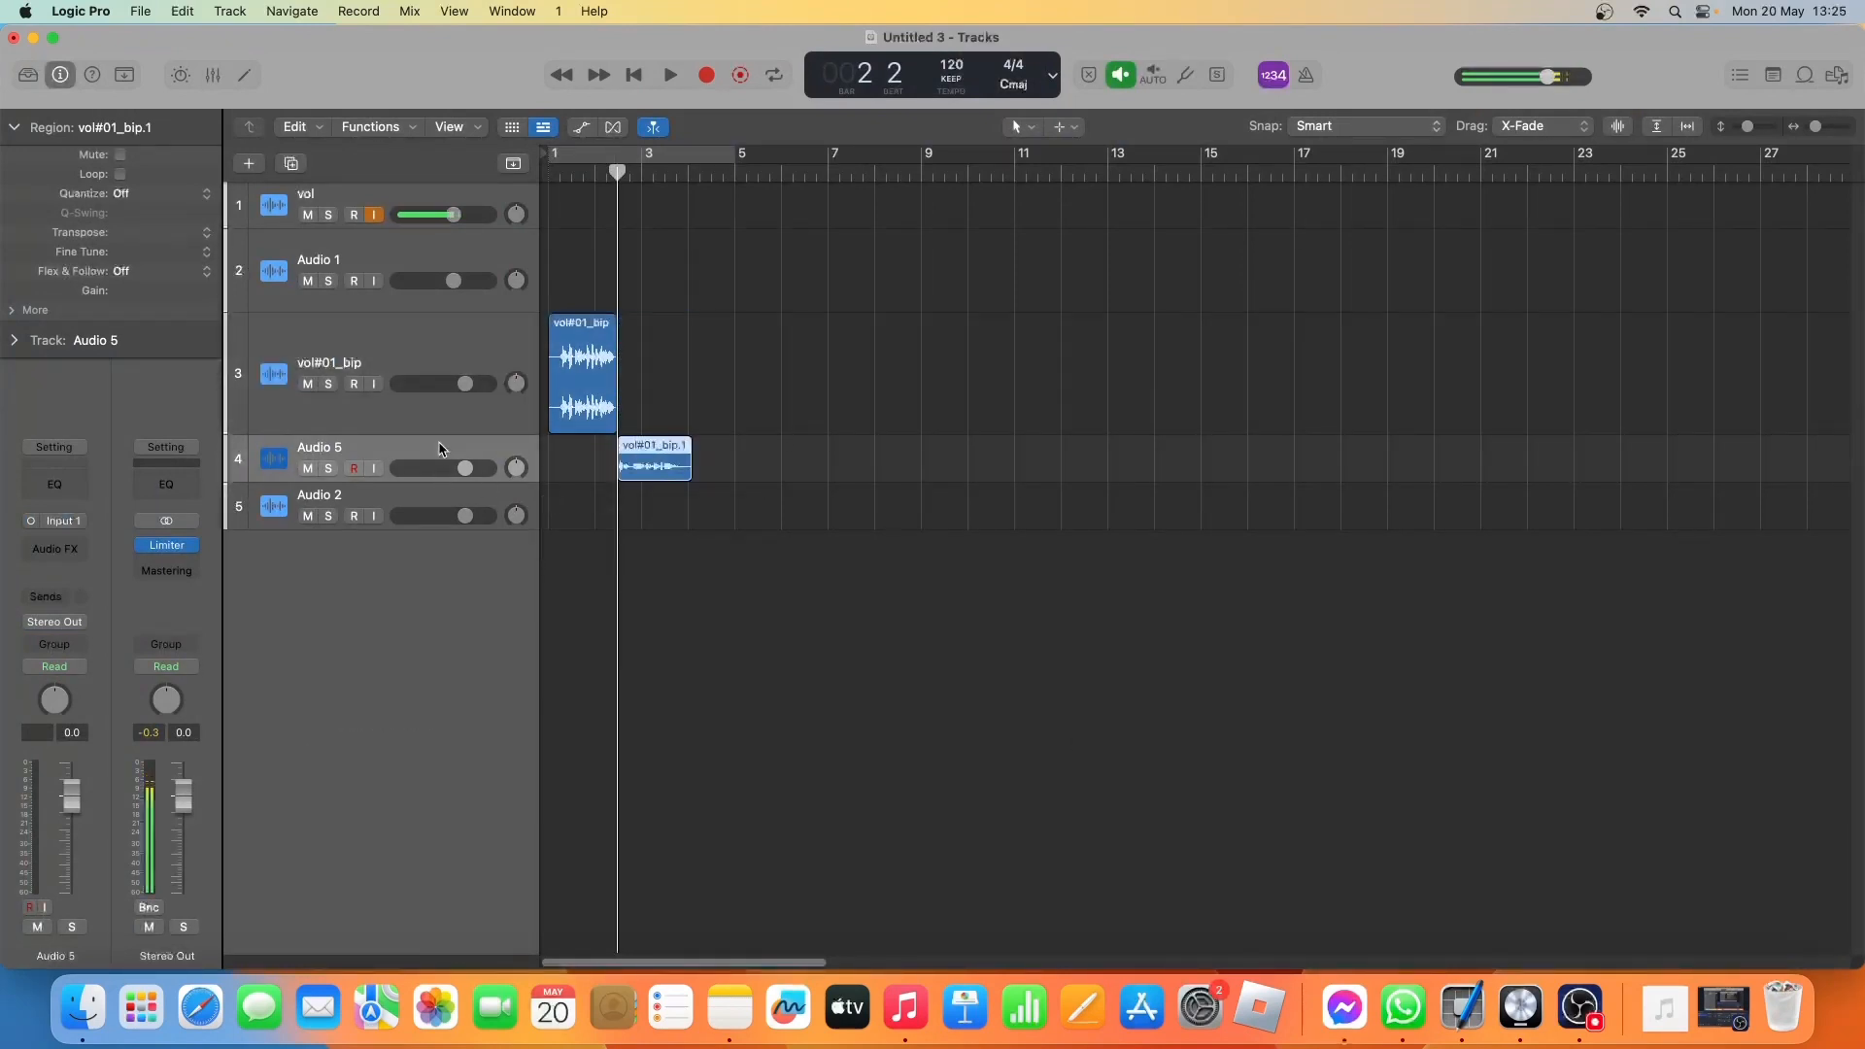
# Add Microphaser (0.22 Hz, 41% intensity, 37% feedback) and Channel EQ (-22.2 dB at 119 Hz, +9.7 dB at 3600 Hz) to Audio 5, closing both.
pyautogui.click(31, 551)
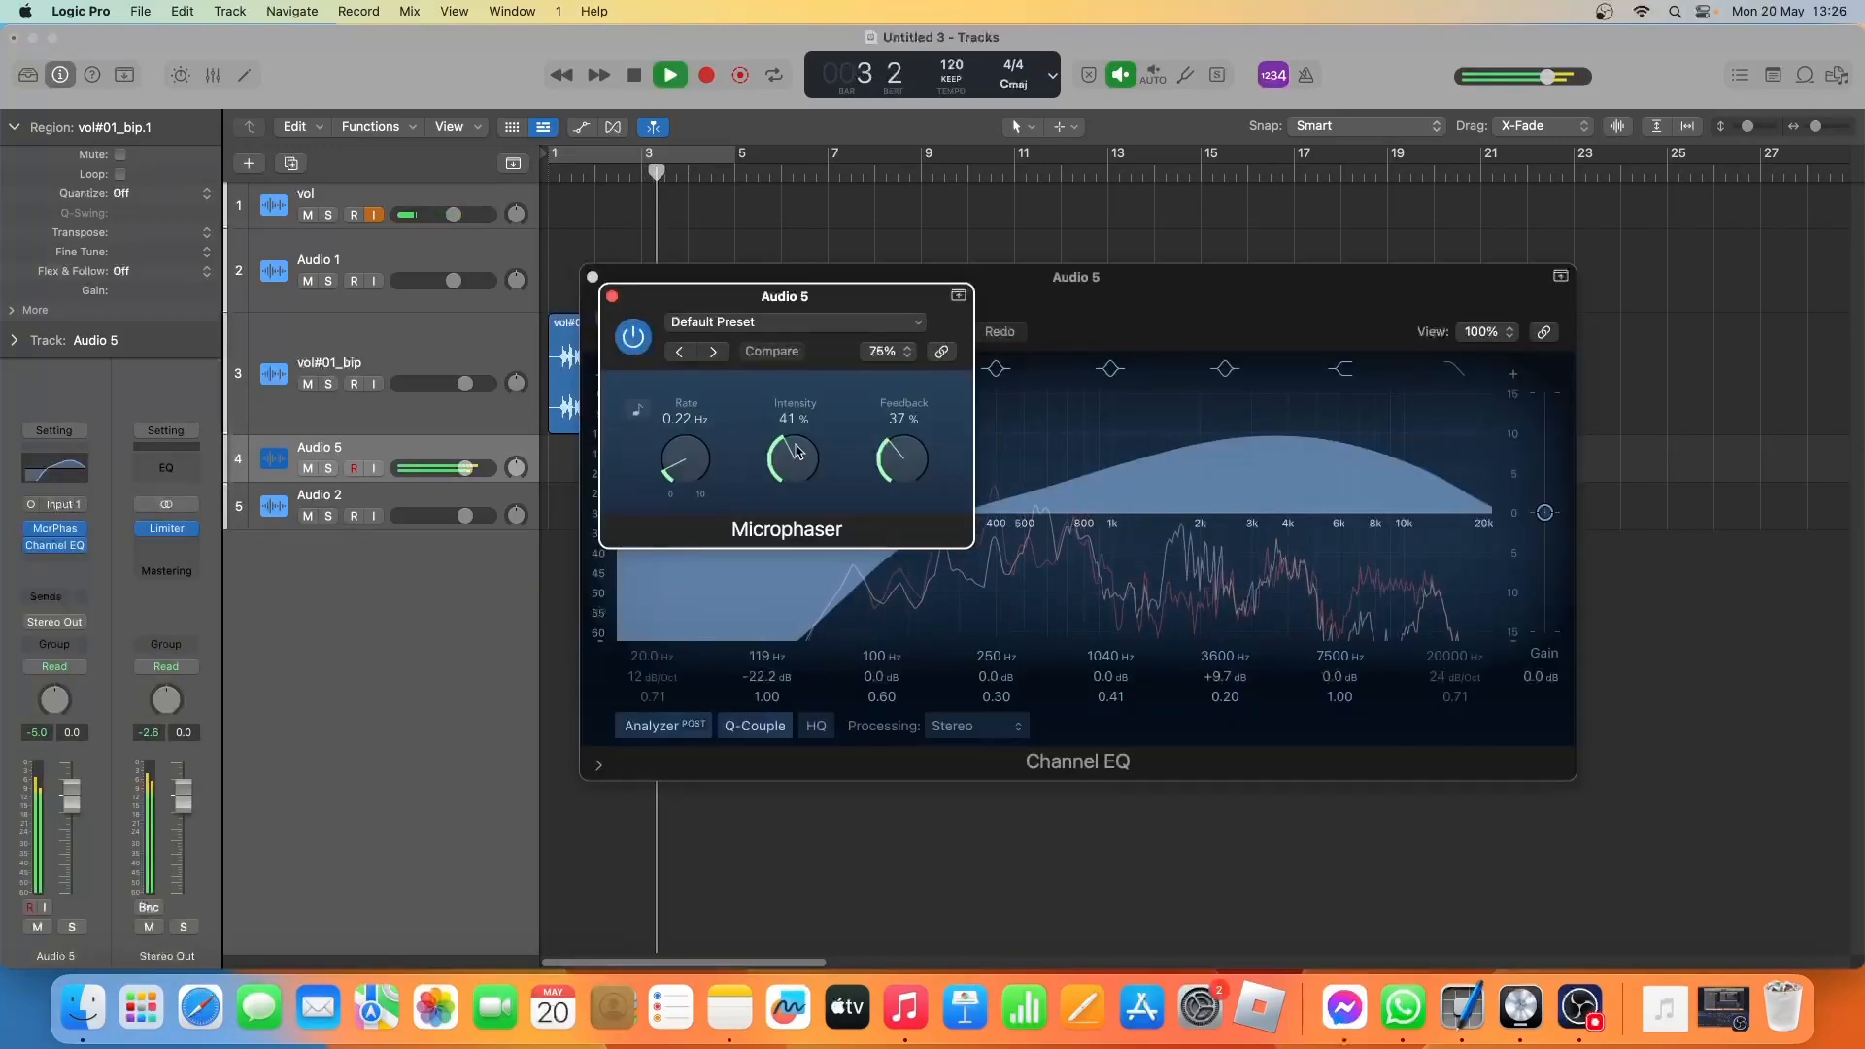
pyautogui.press('space')
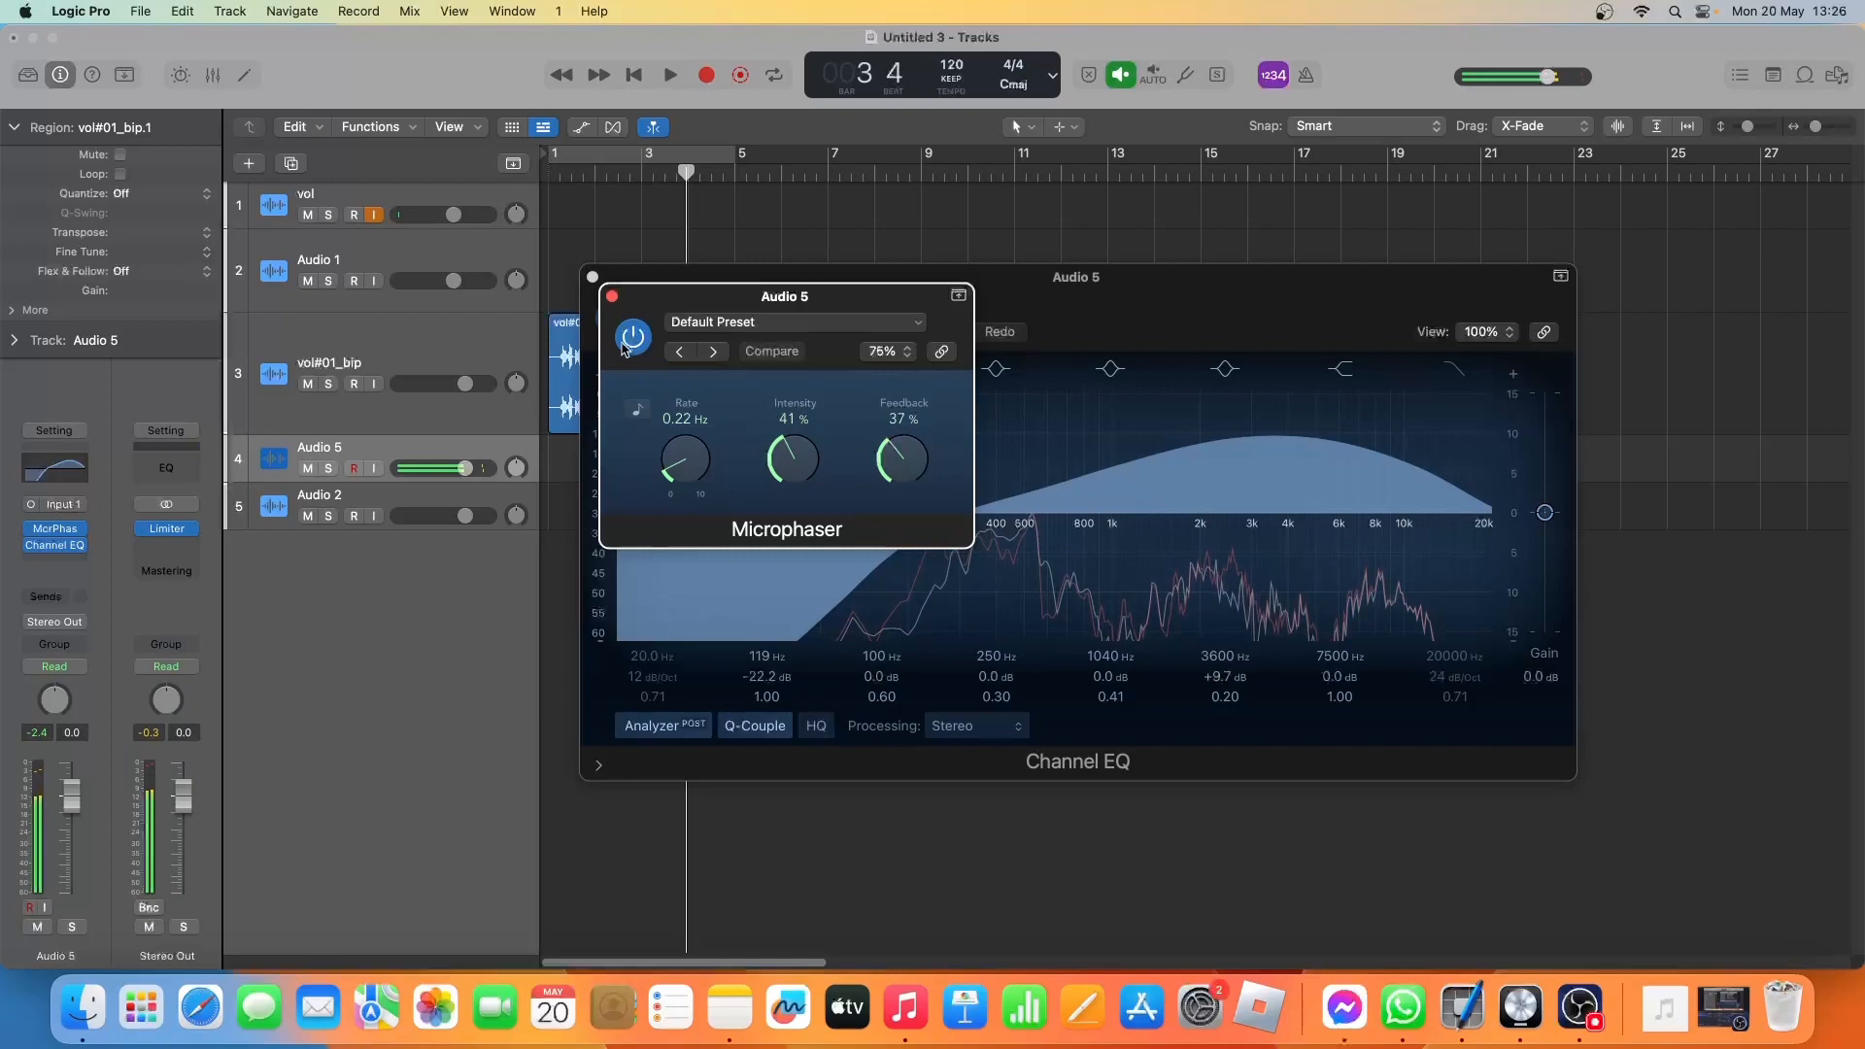
pyautogui.click(611, 295)
pyautogui.click(592, 278)
# Play both vocal regions from the beginning to hear the effects on the Audio 5 part.
pyautogui.click(555, 172)
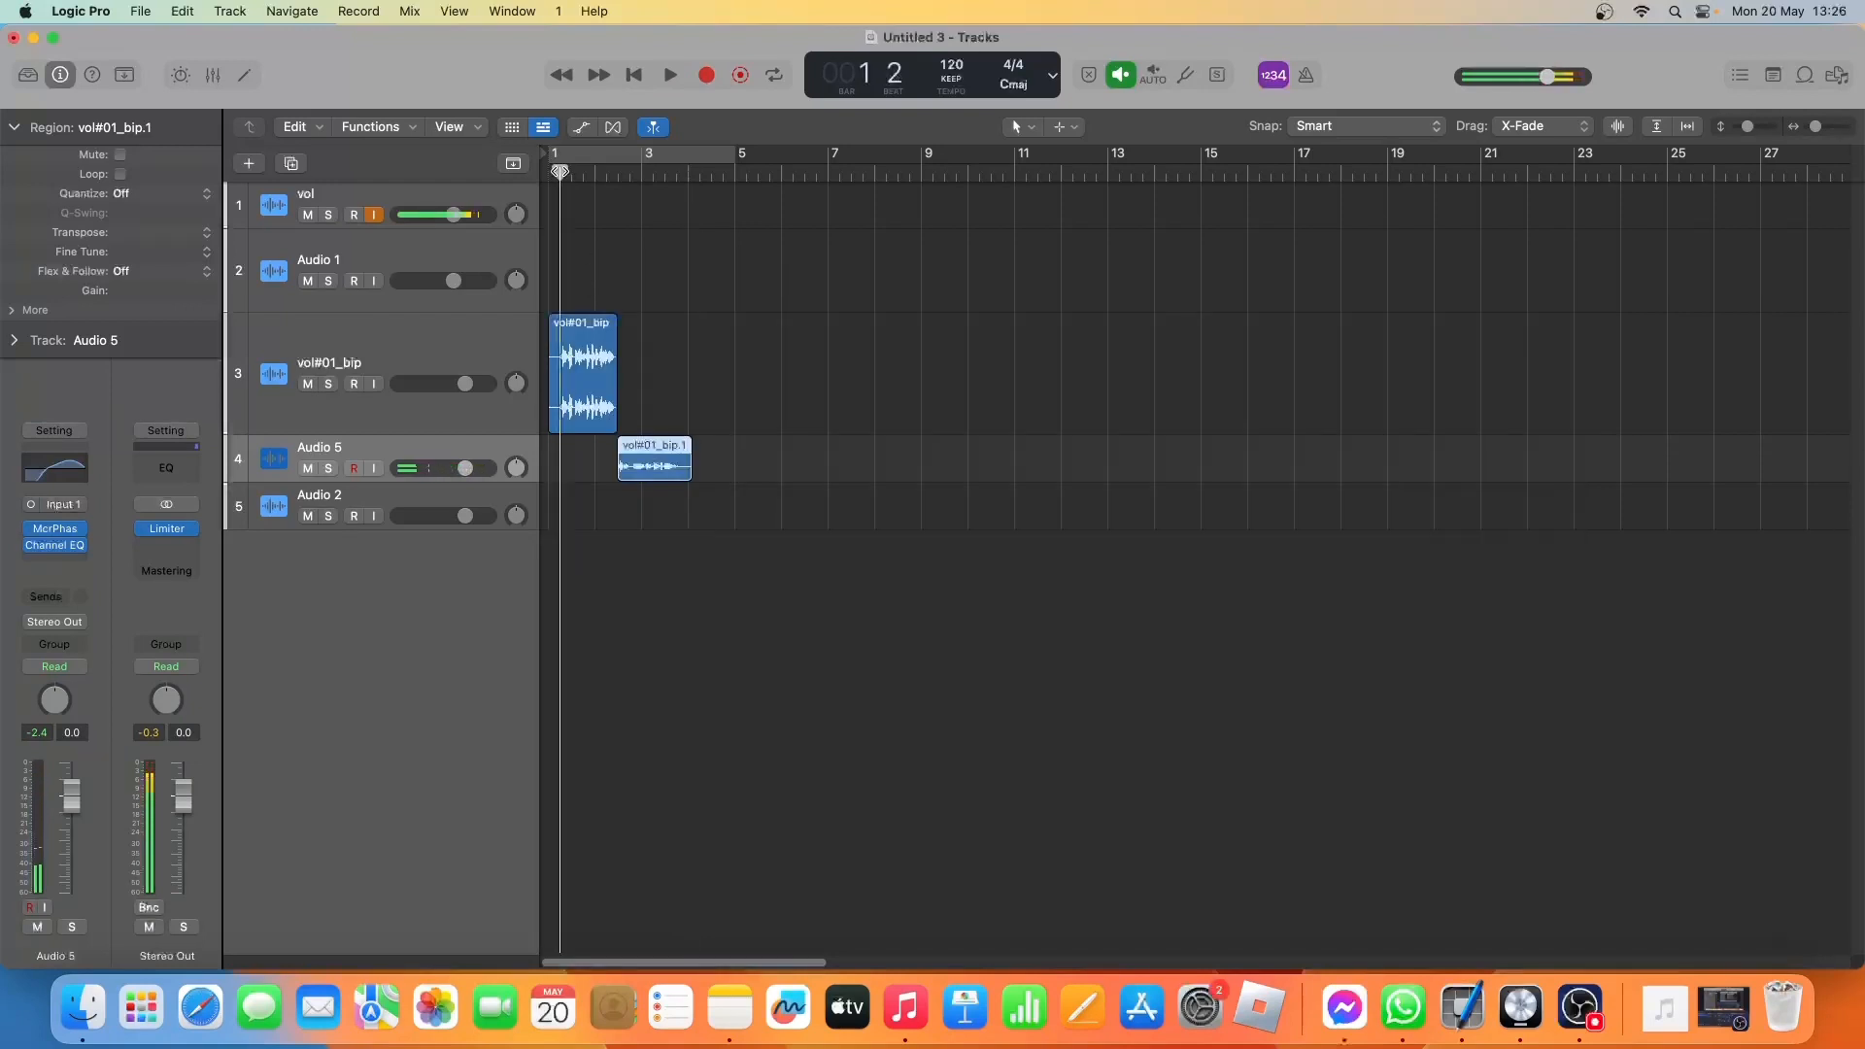
pyautogui.press('space')
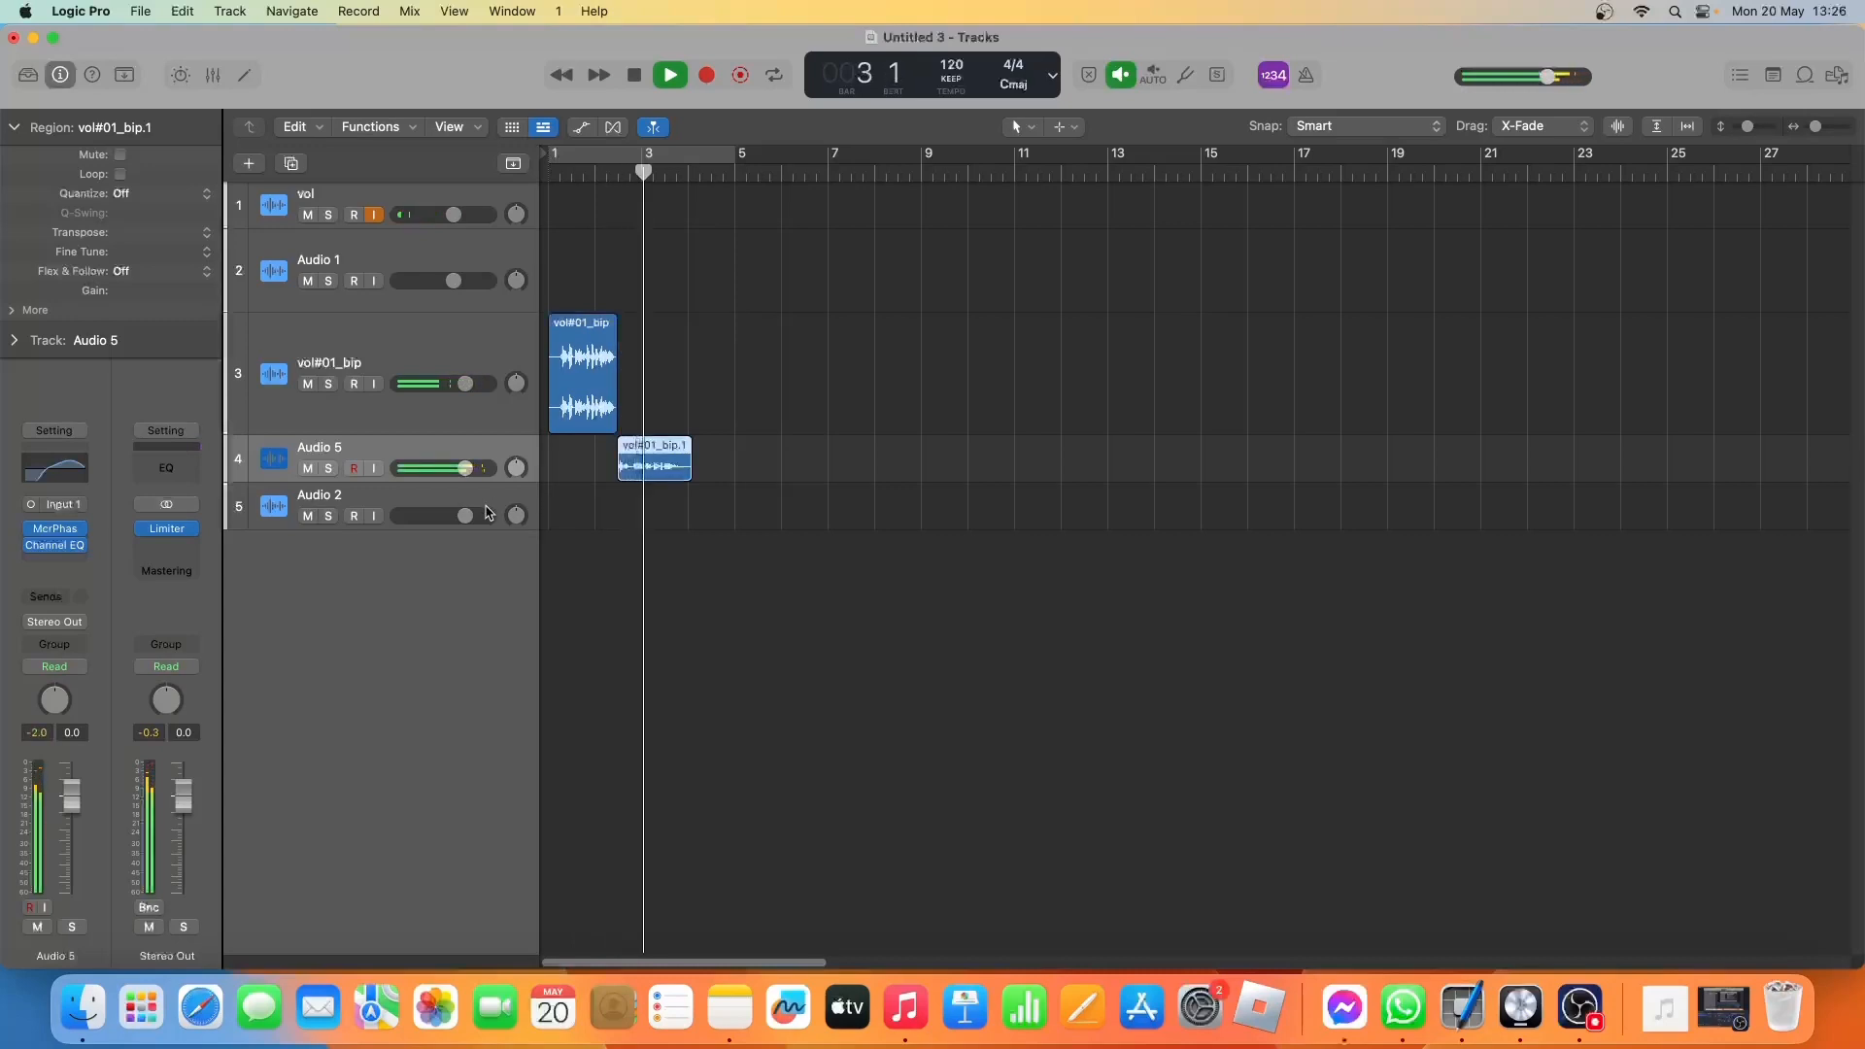
pyautogui.press('space')
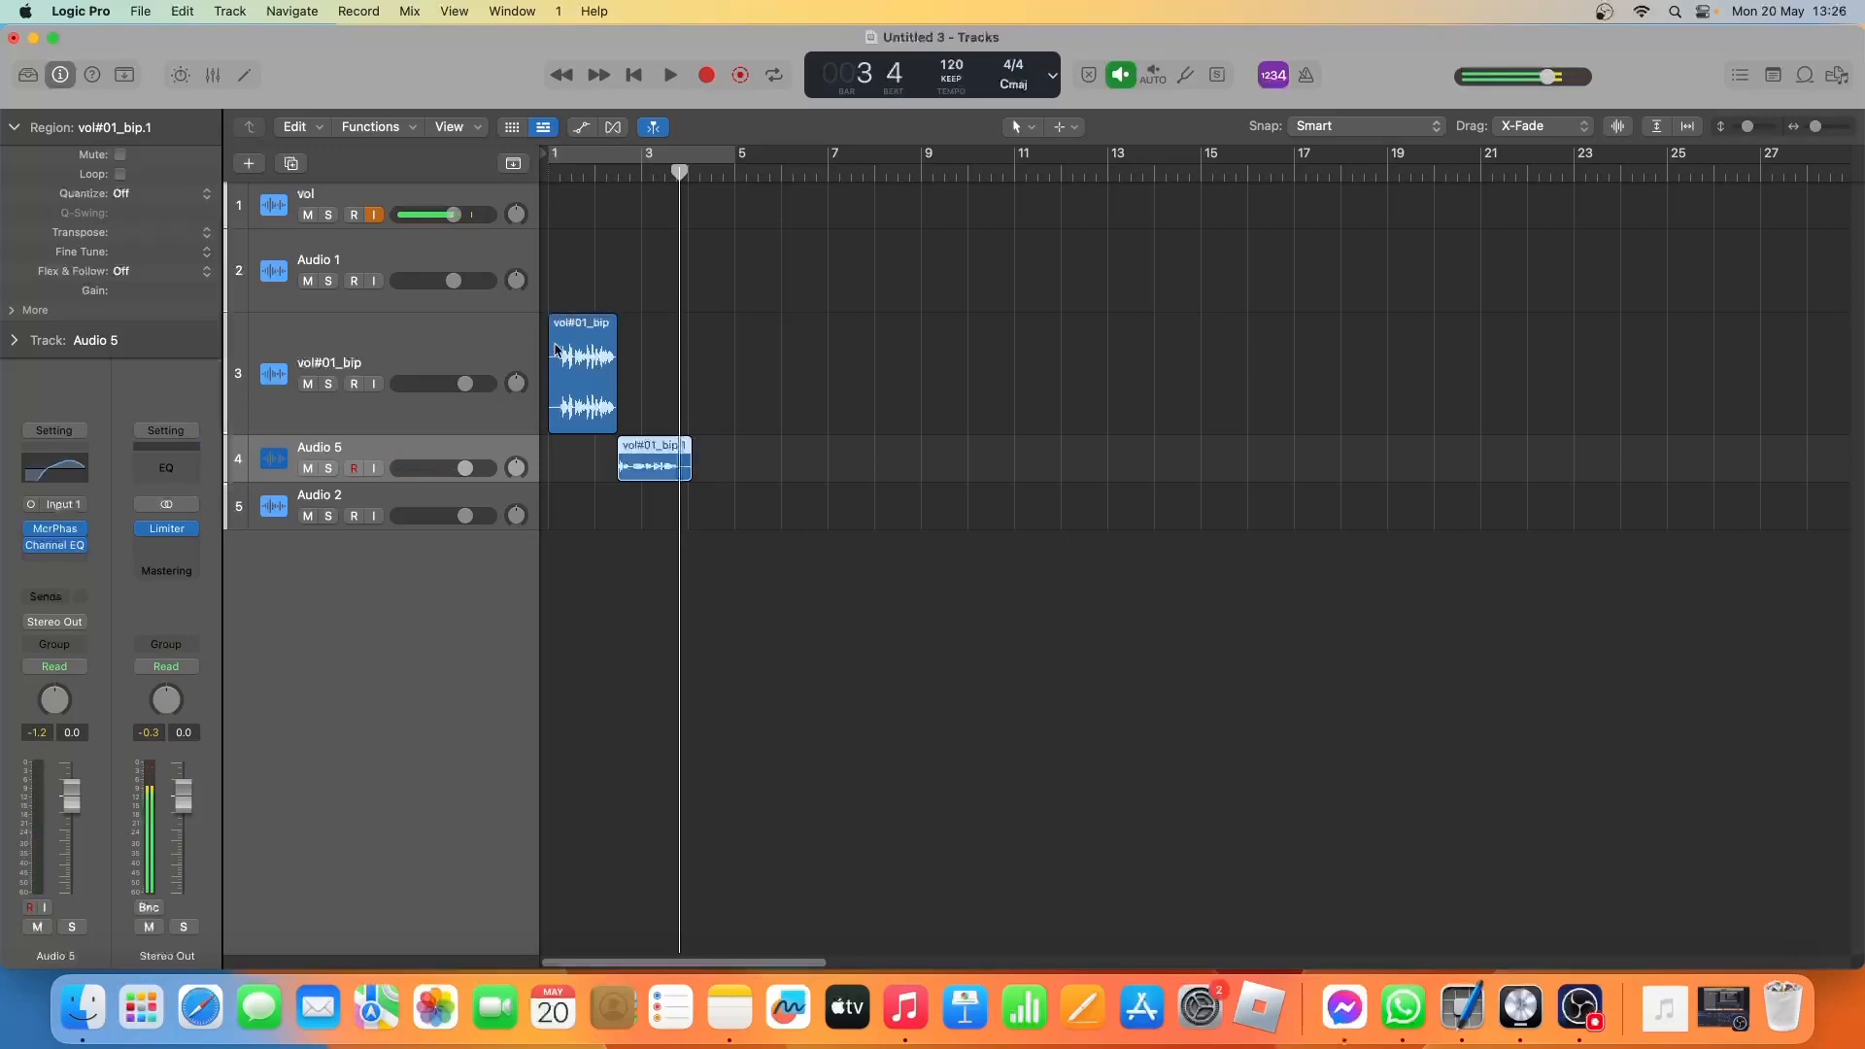
# Create a new track with duplicate settings from Audio 1.
pyautogui.click(407, 262)
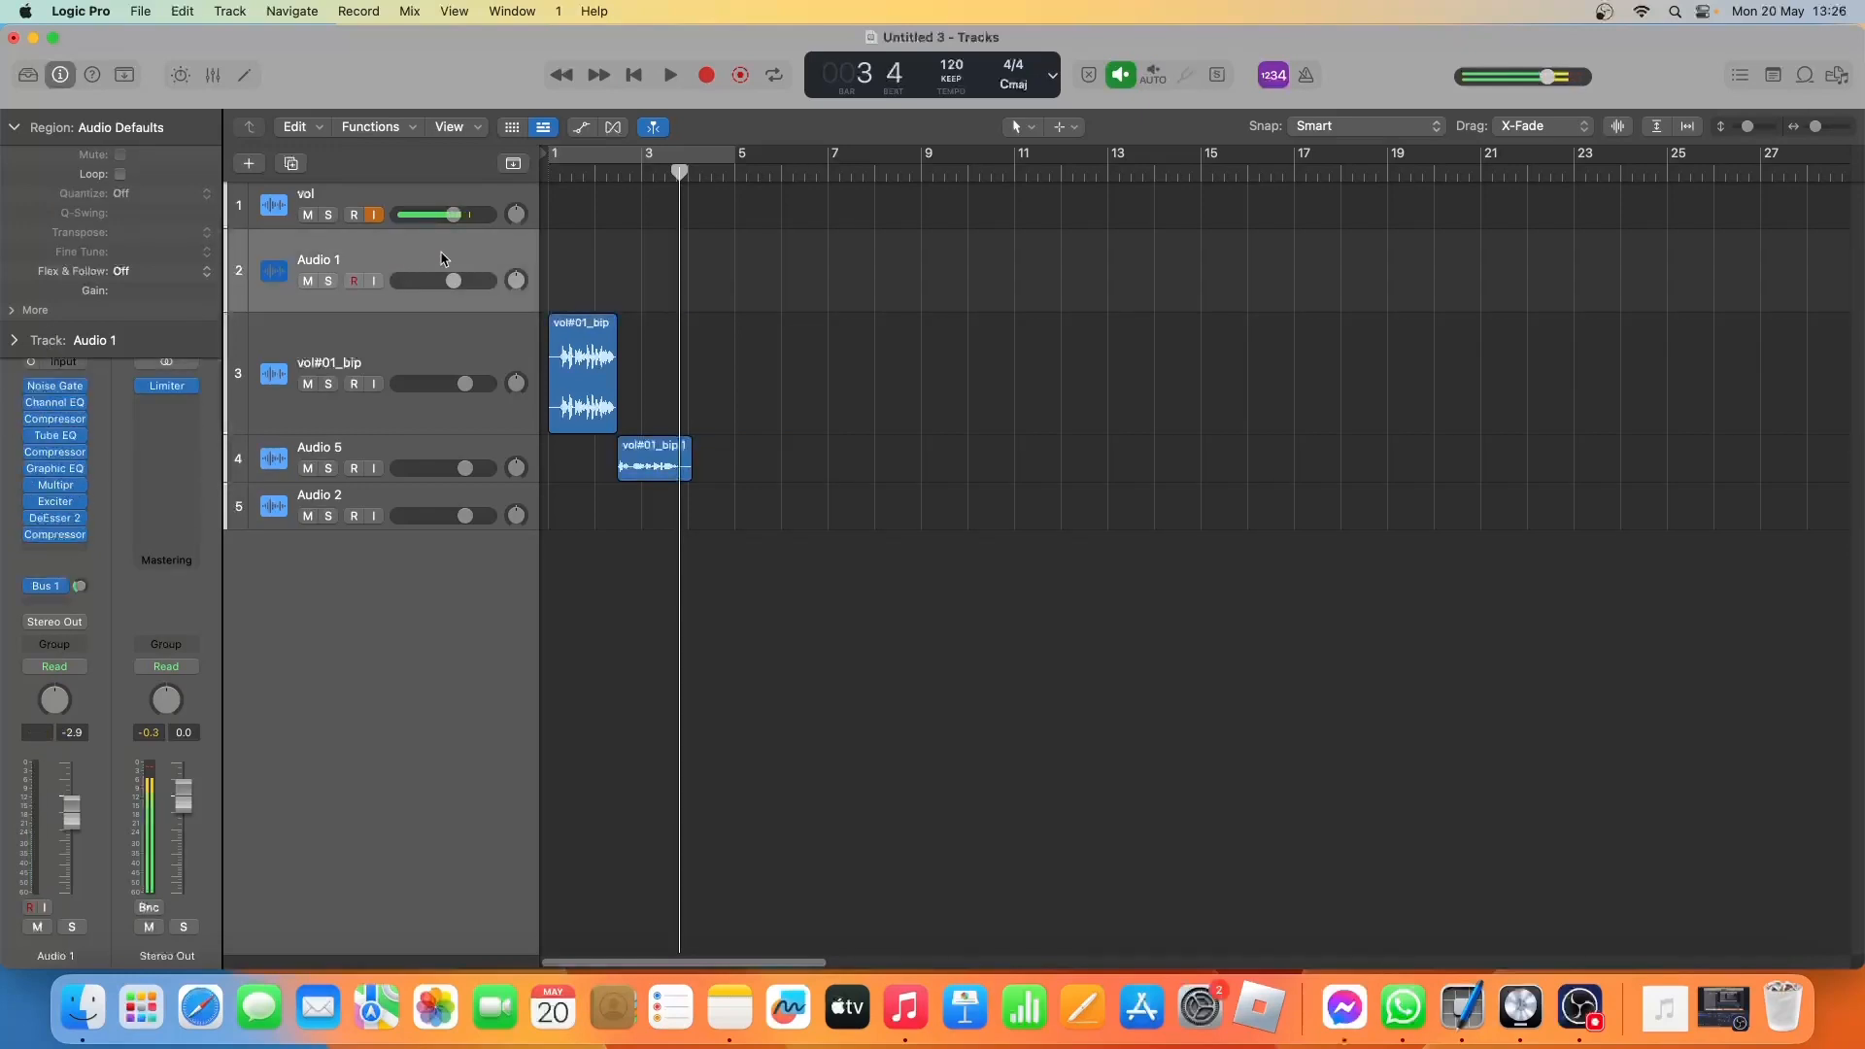
pyautogui.click(291, 163)
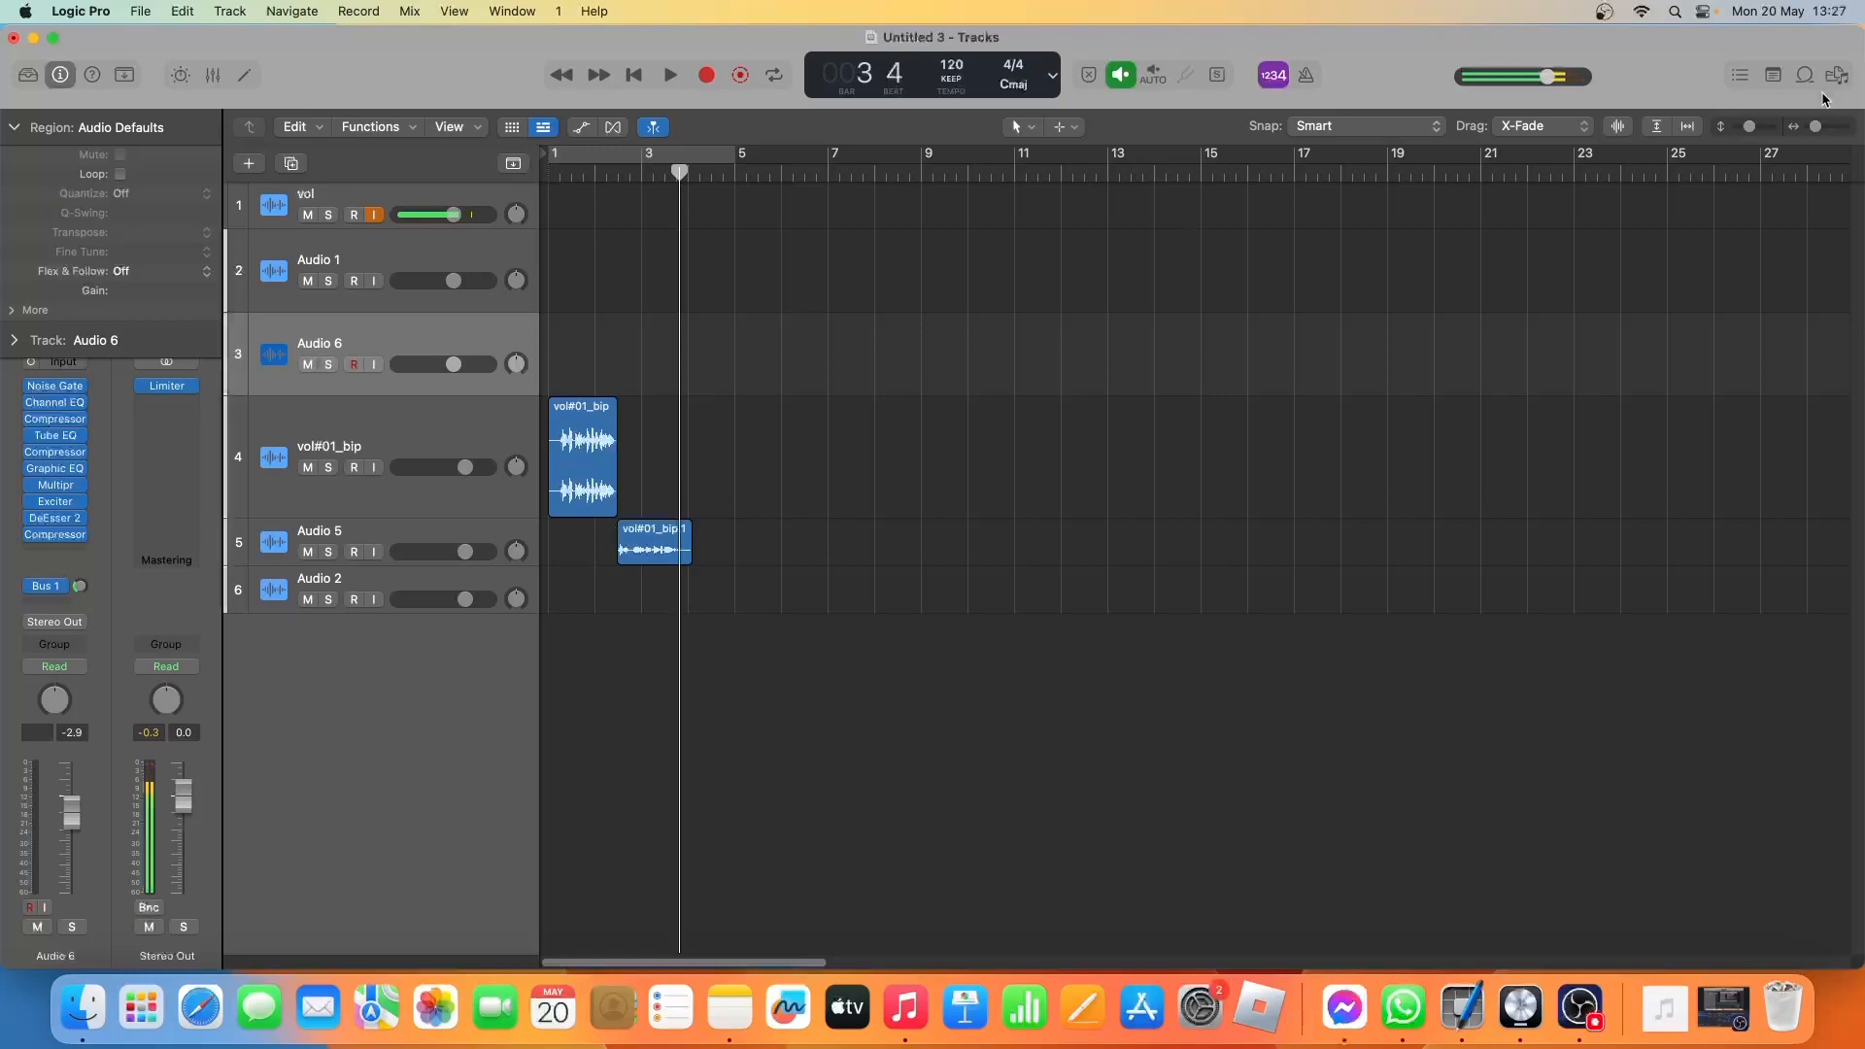
# Play the vocal from the beginning and move the Audio 5 region later to start at about bar 2 beat 4.
pyautogui.moveTo(1818, 129); pyautogui.dragTo(1821, 129)
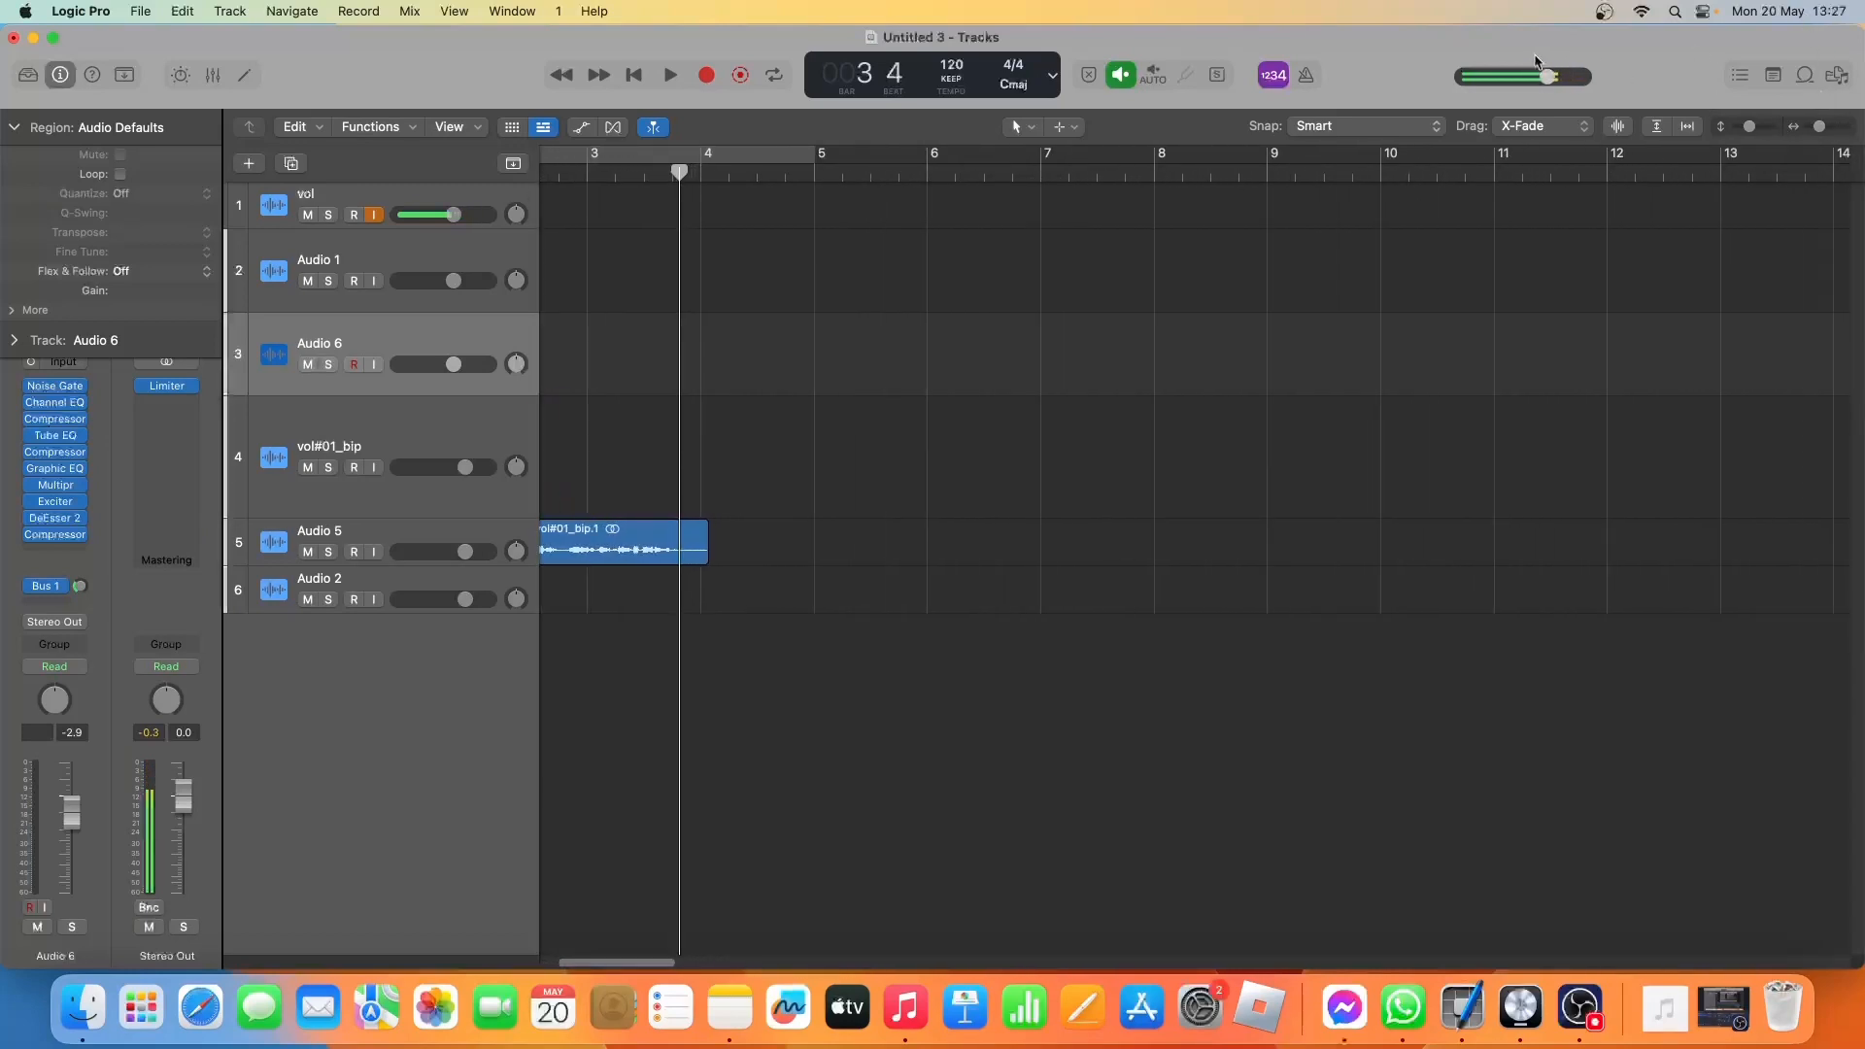
pyautogui.press('Return')
pyautogui.press('space')
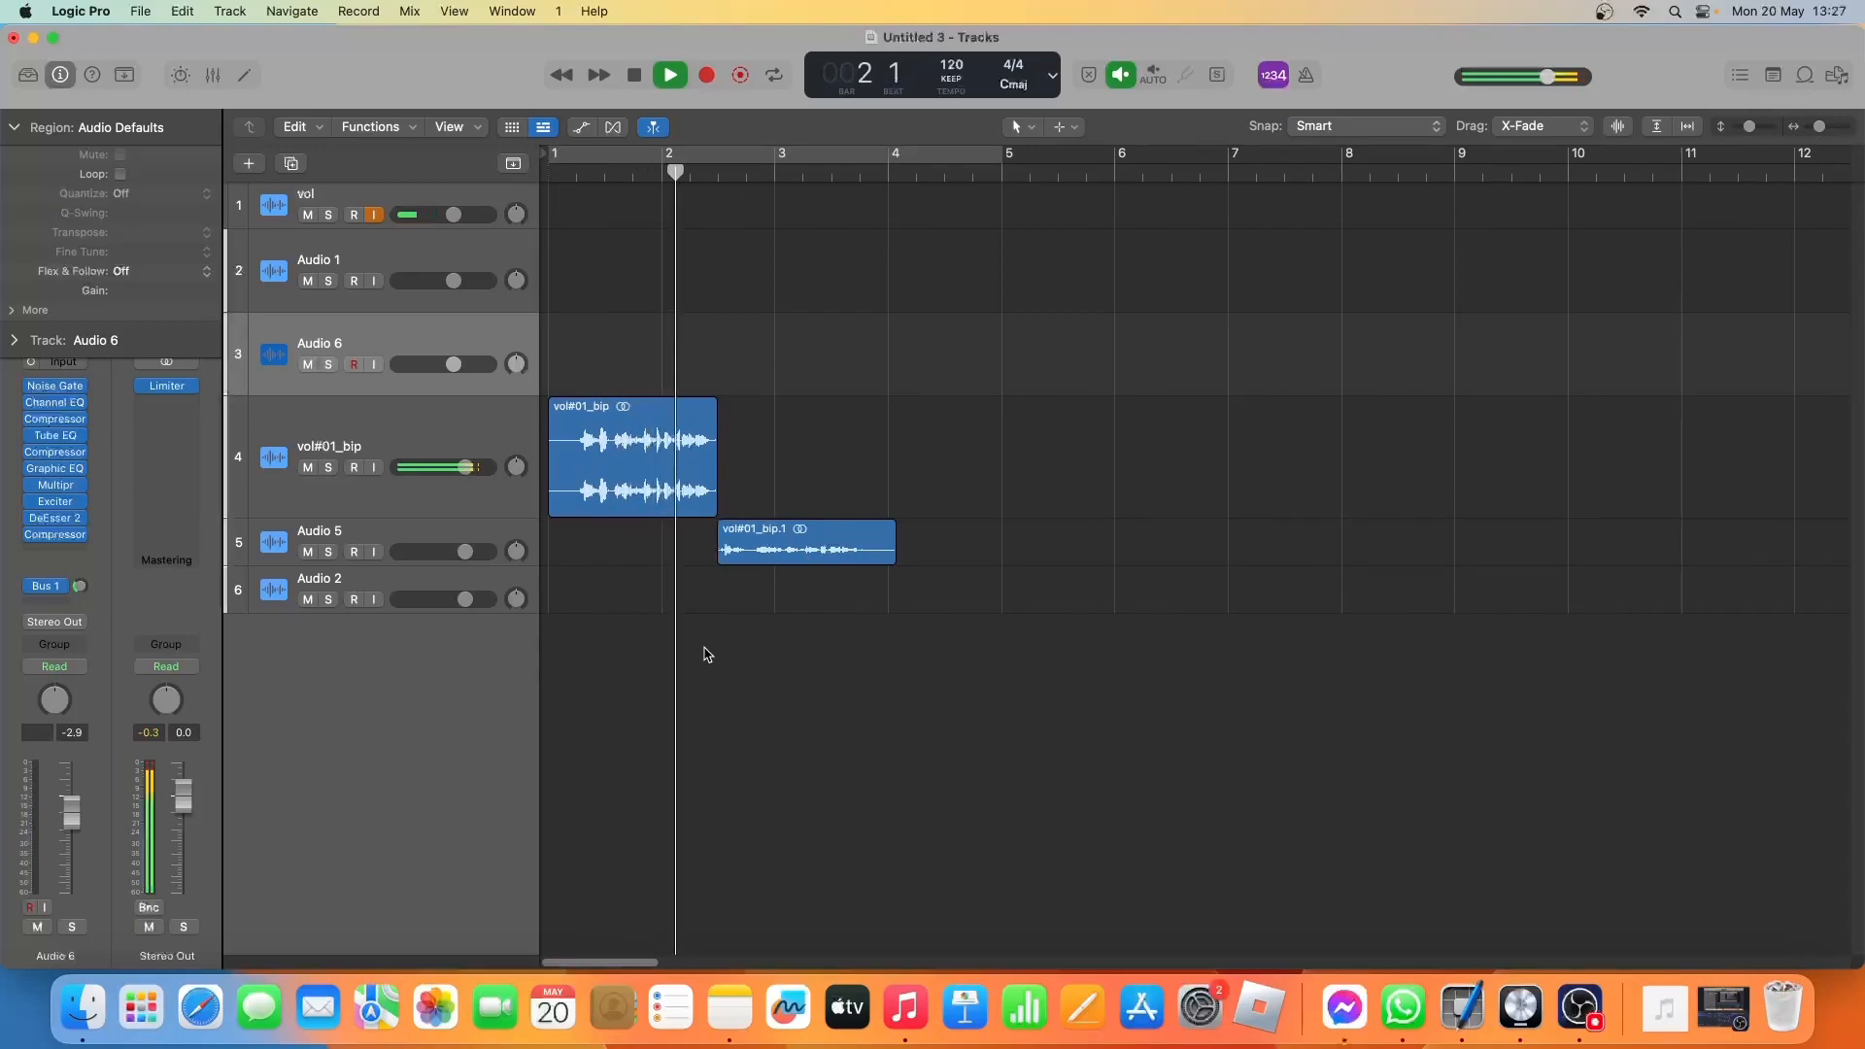
pyautogui.press('space')
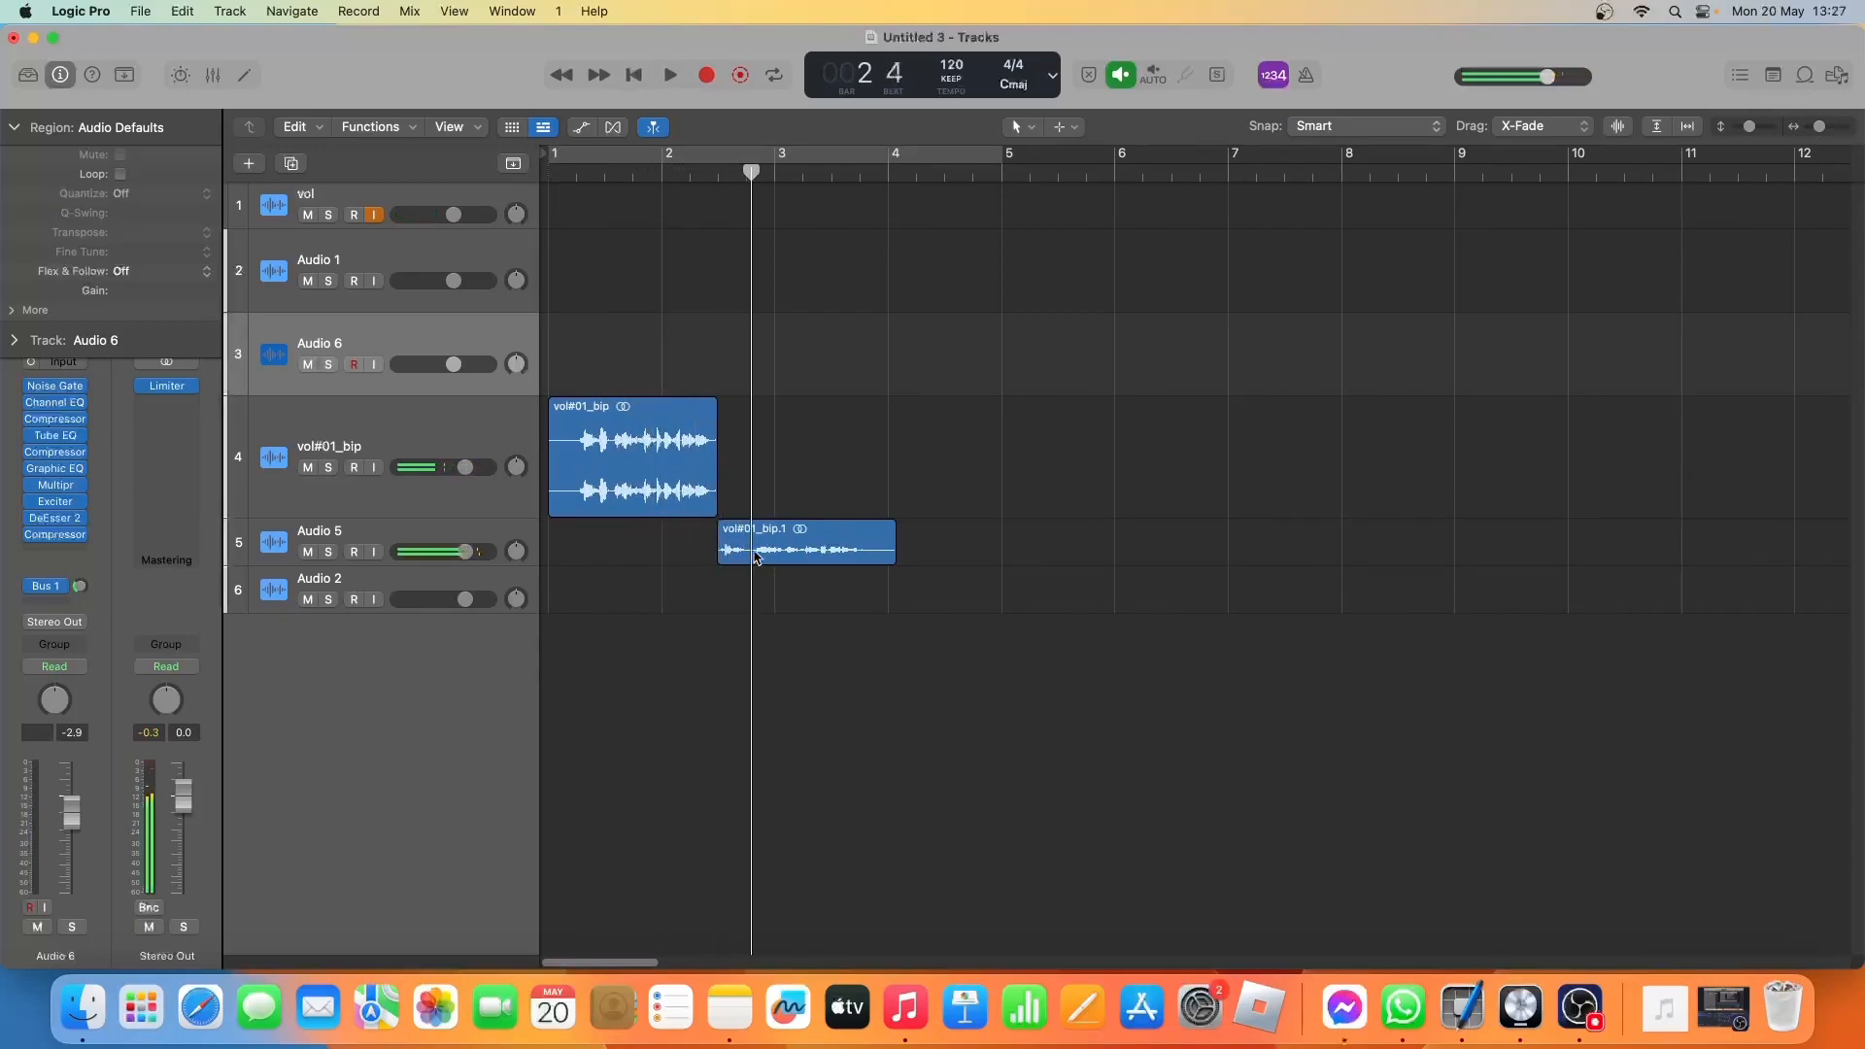
pyautogui.moveTo(756, 556); pyautogui.dragTo(792, 557)
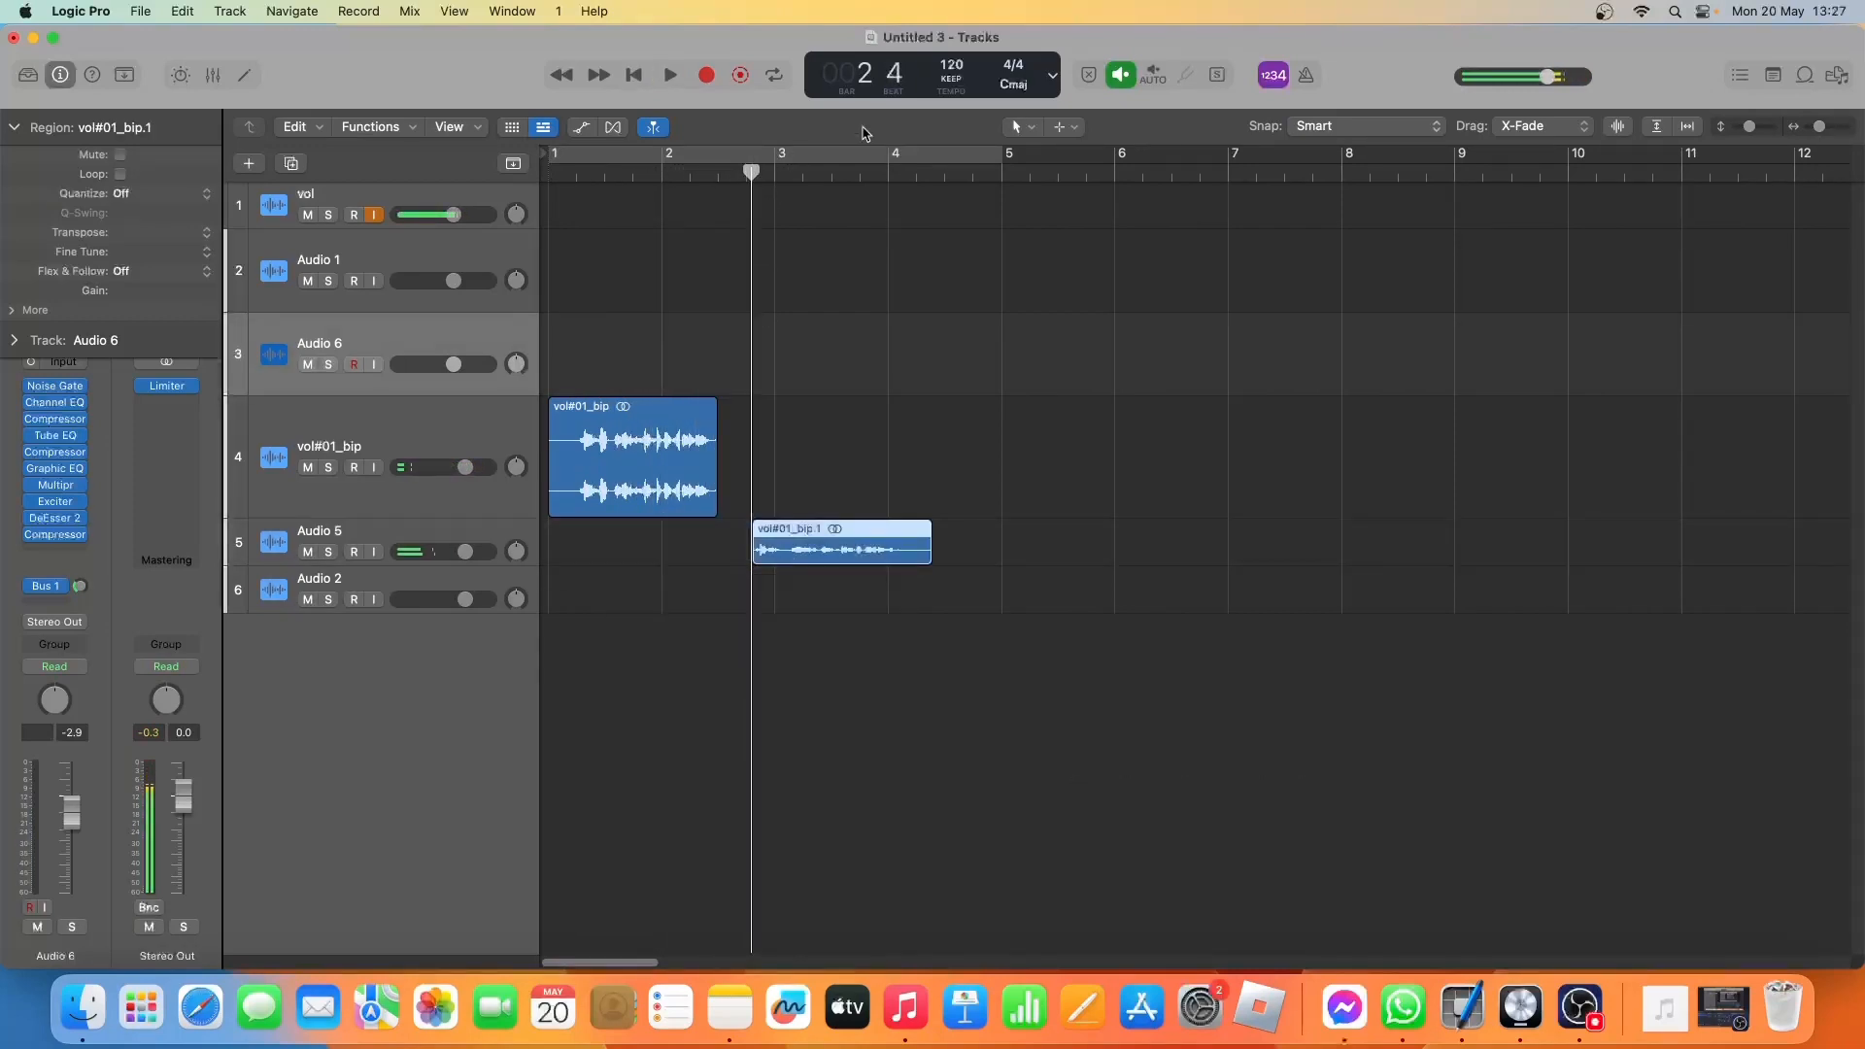
# Enlarge the tracks and audition the opening of the moved Audio 5 region.
pyautogui.click(1751, 134)
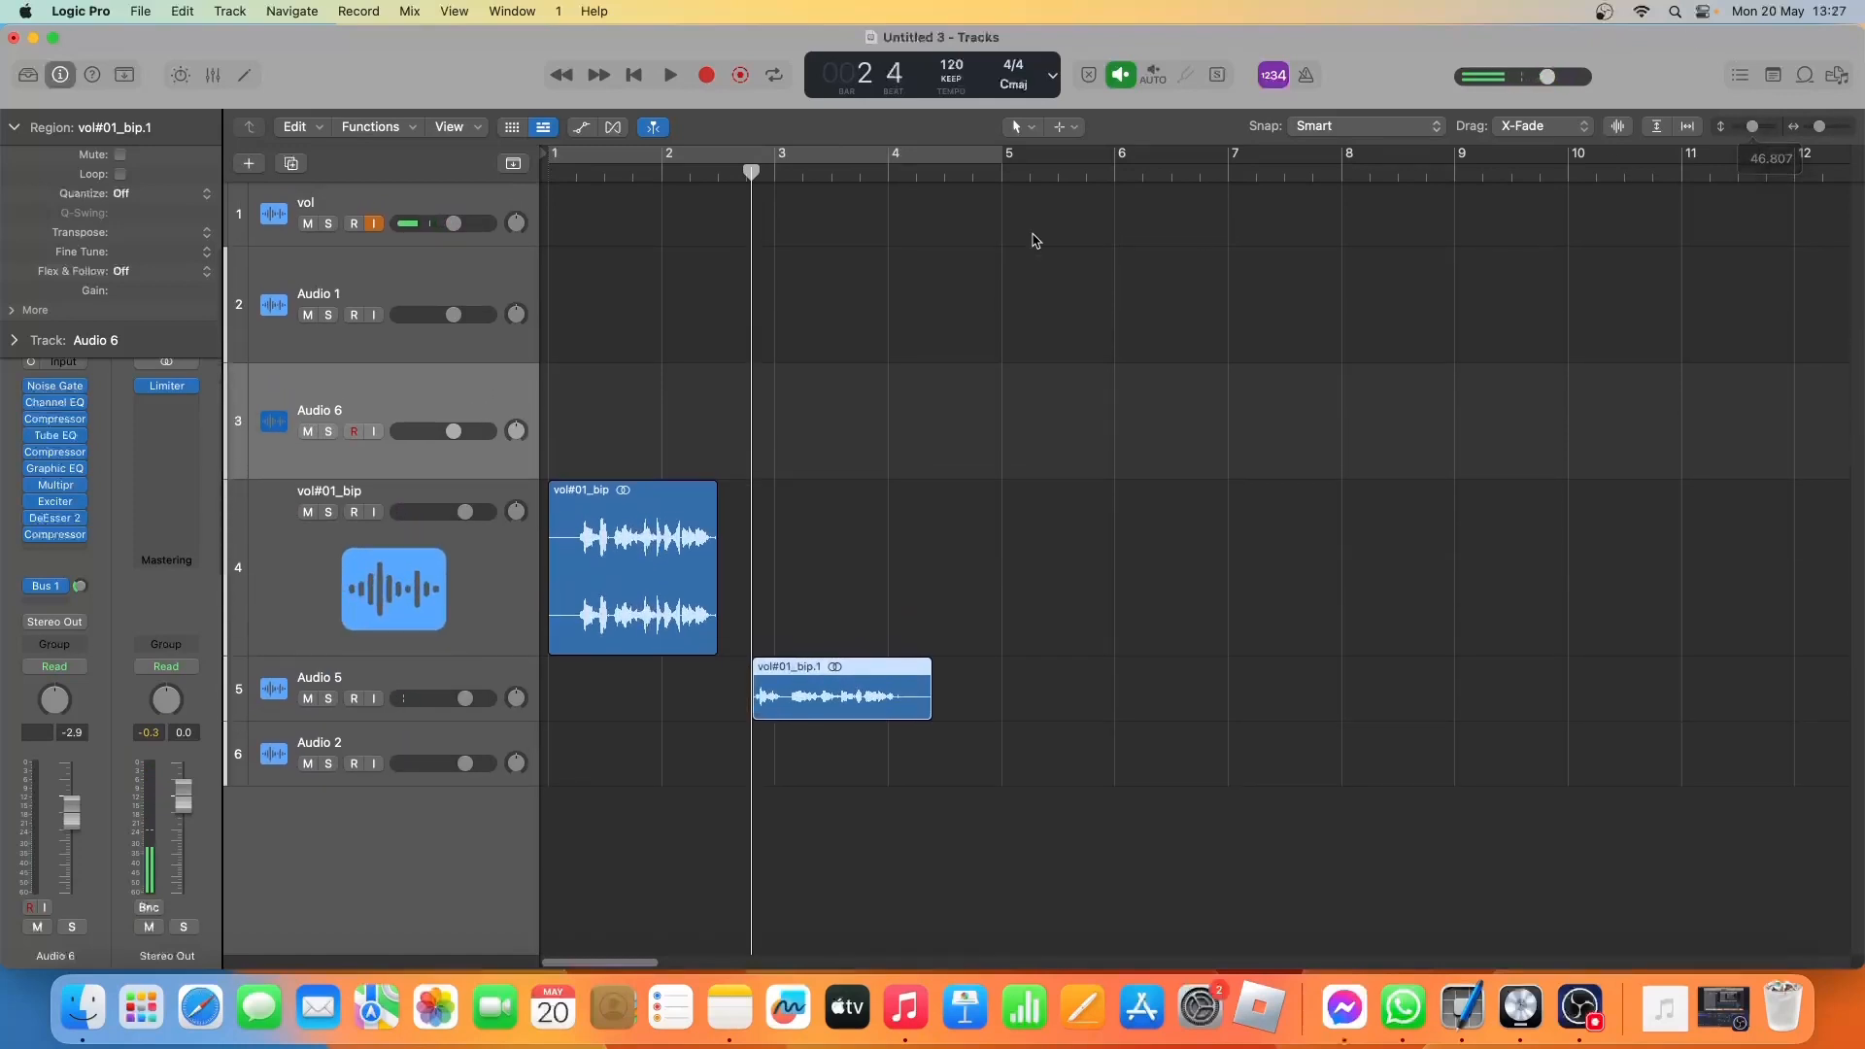
pyautogui.click(774, 172)
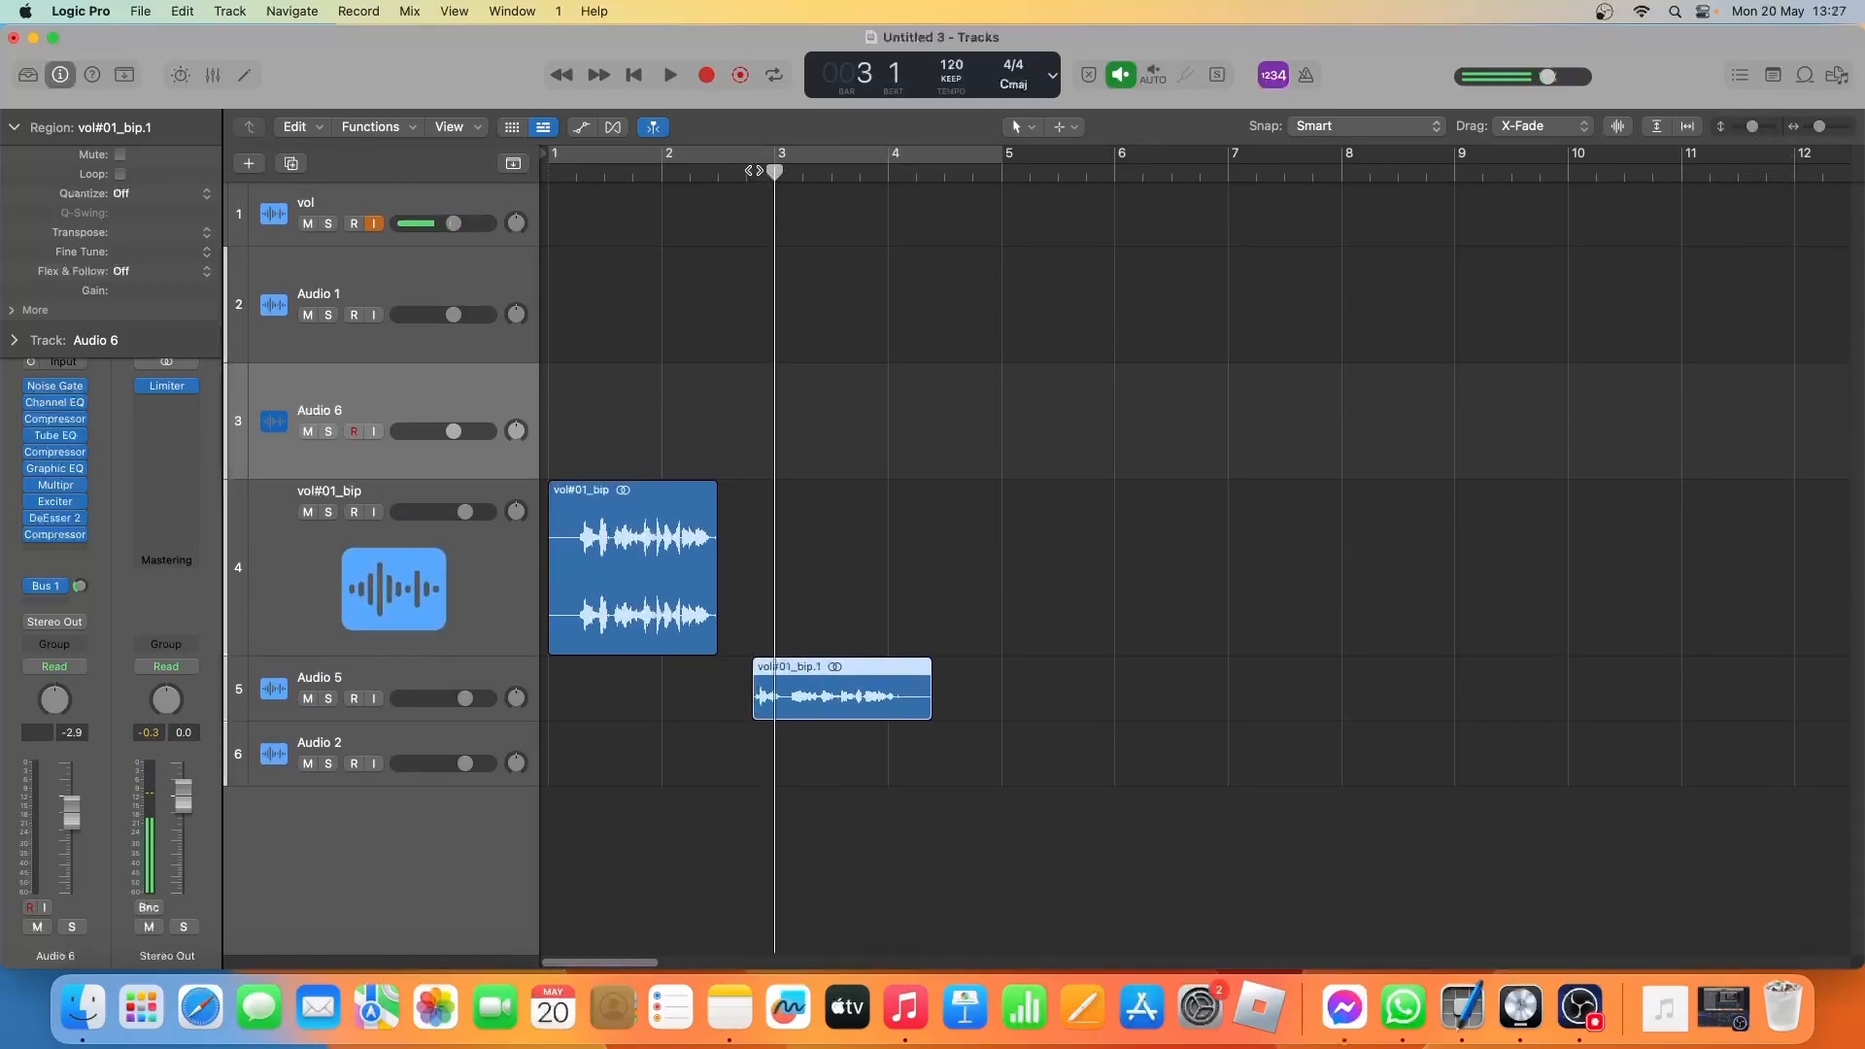
pyautogui.click(754, 173)
pyautogui.press('space')
pyautogui.press('space')
pyautogui.click(753, 174)
pyautogui.press('space')
pyautogui.press('space')
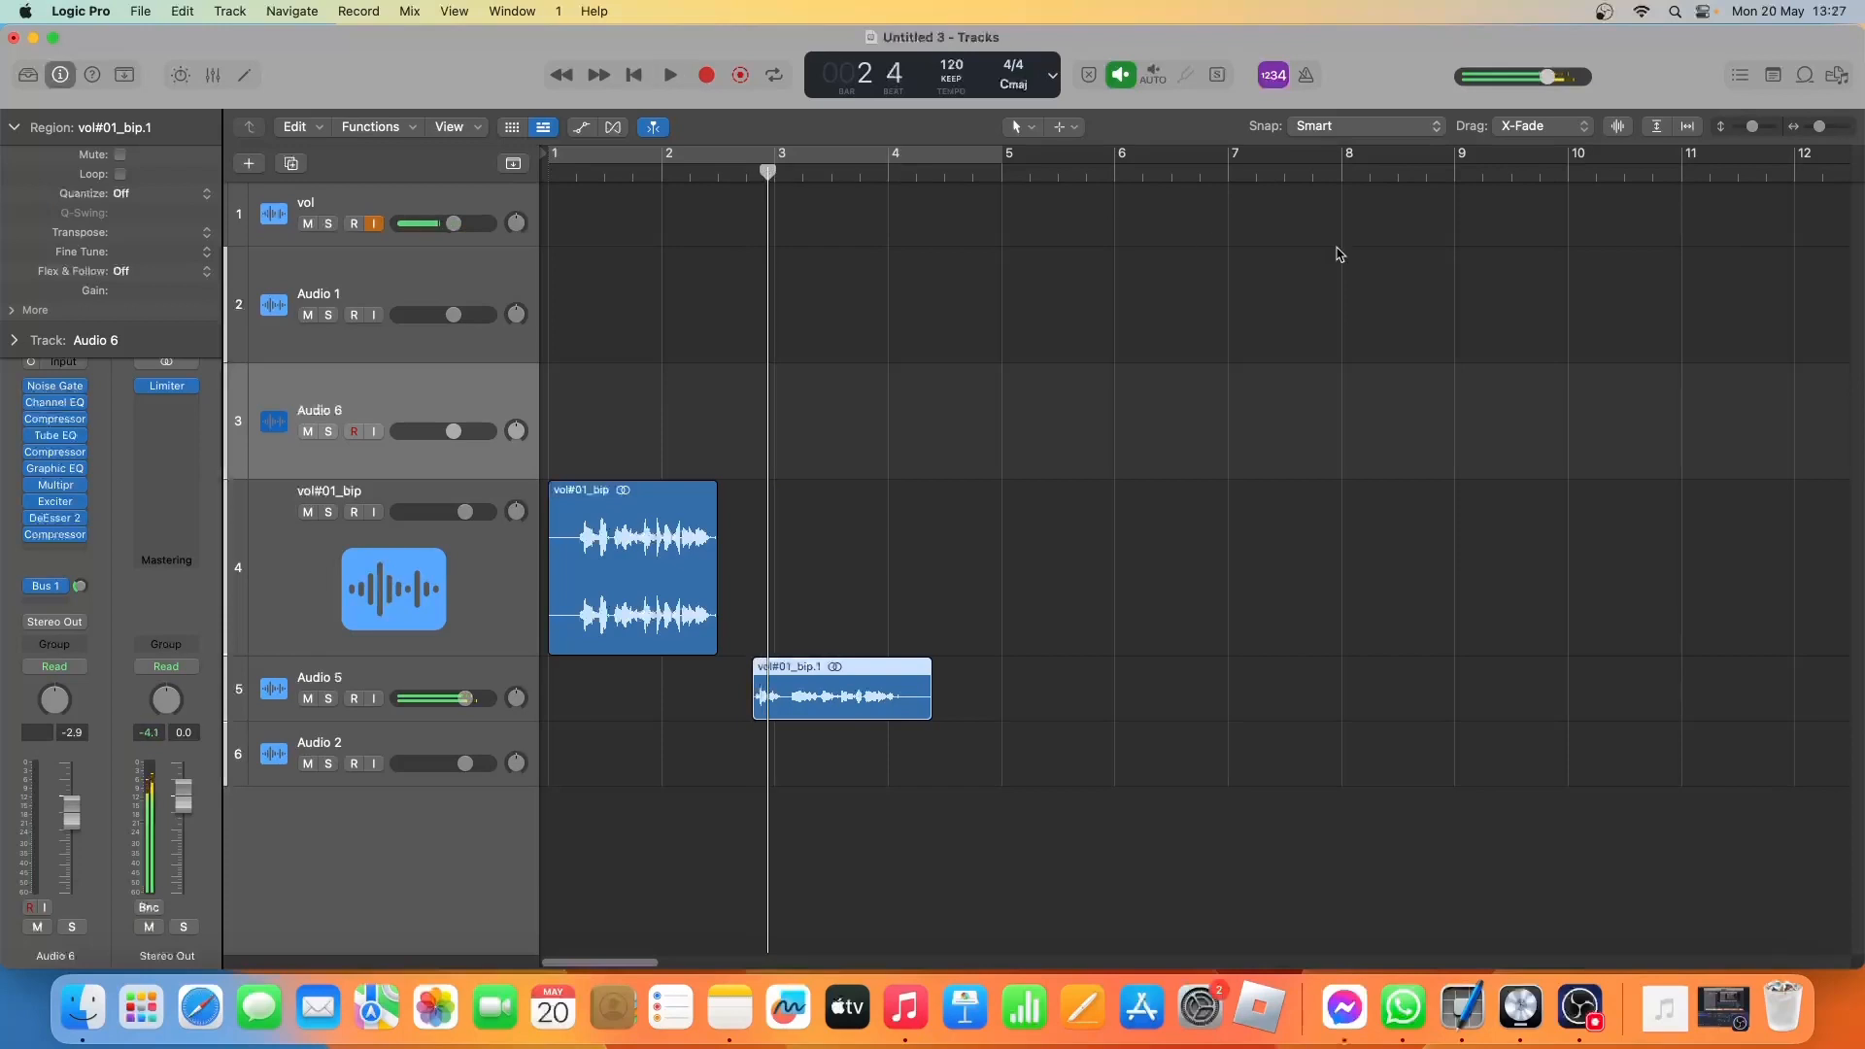
# Trim the start of the Audio 5 region closer to its first sound.
pyautogui.moveTo(1823, 133); pyautogui.dragTo(1830, 133)
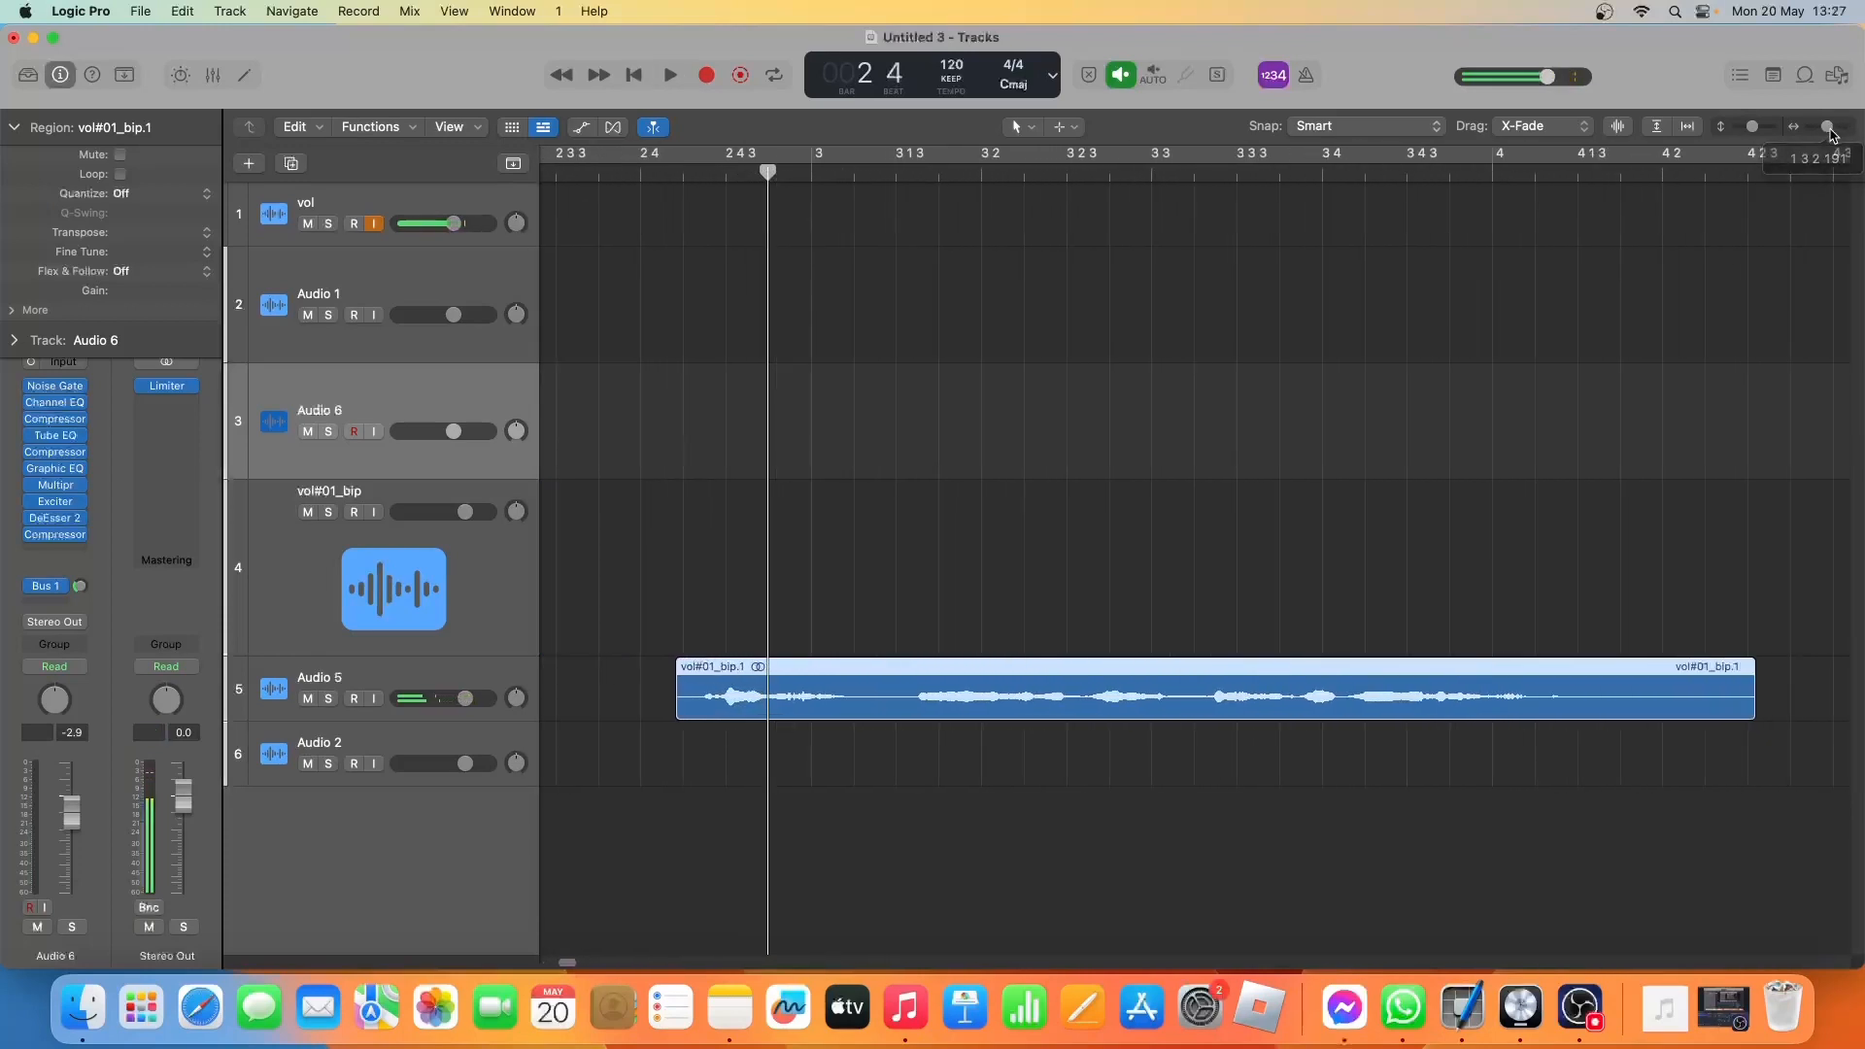
pyautogui.moveTo(761, 173); pyautogui.dragTo(741, 173)
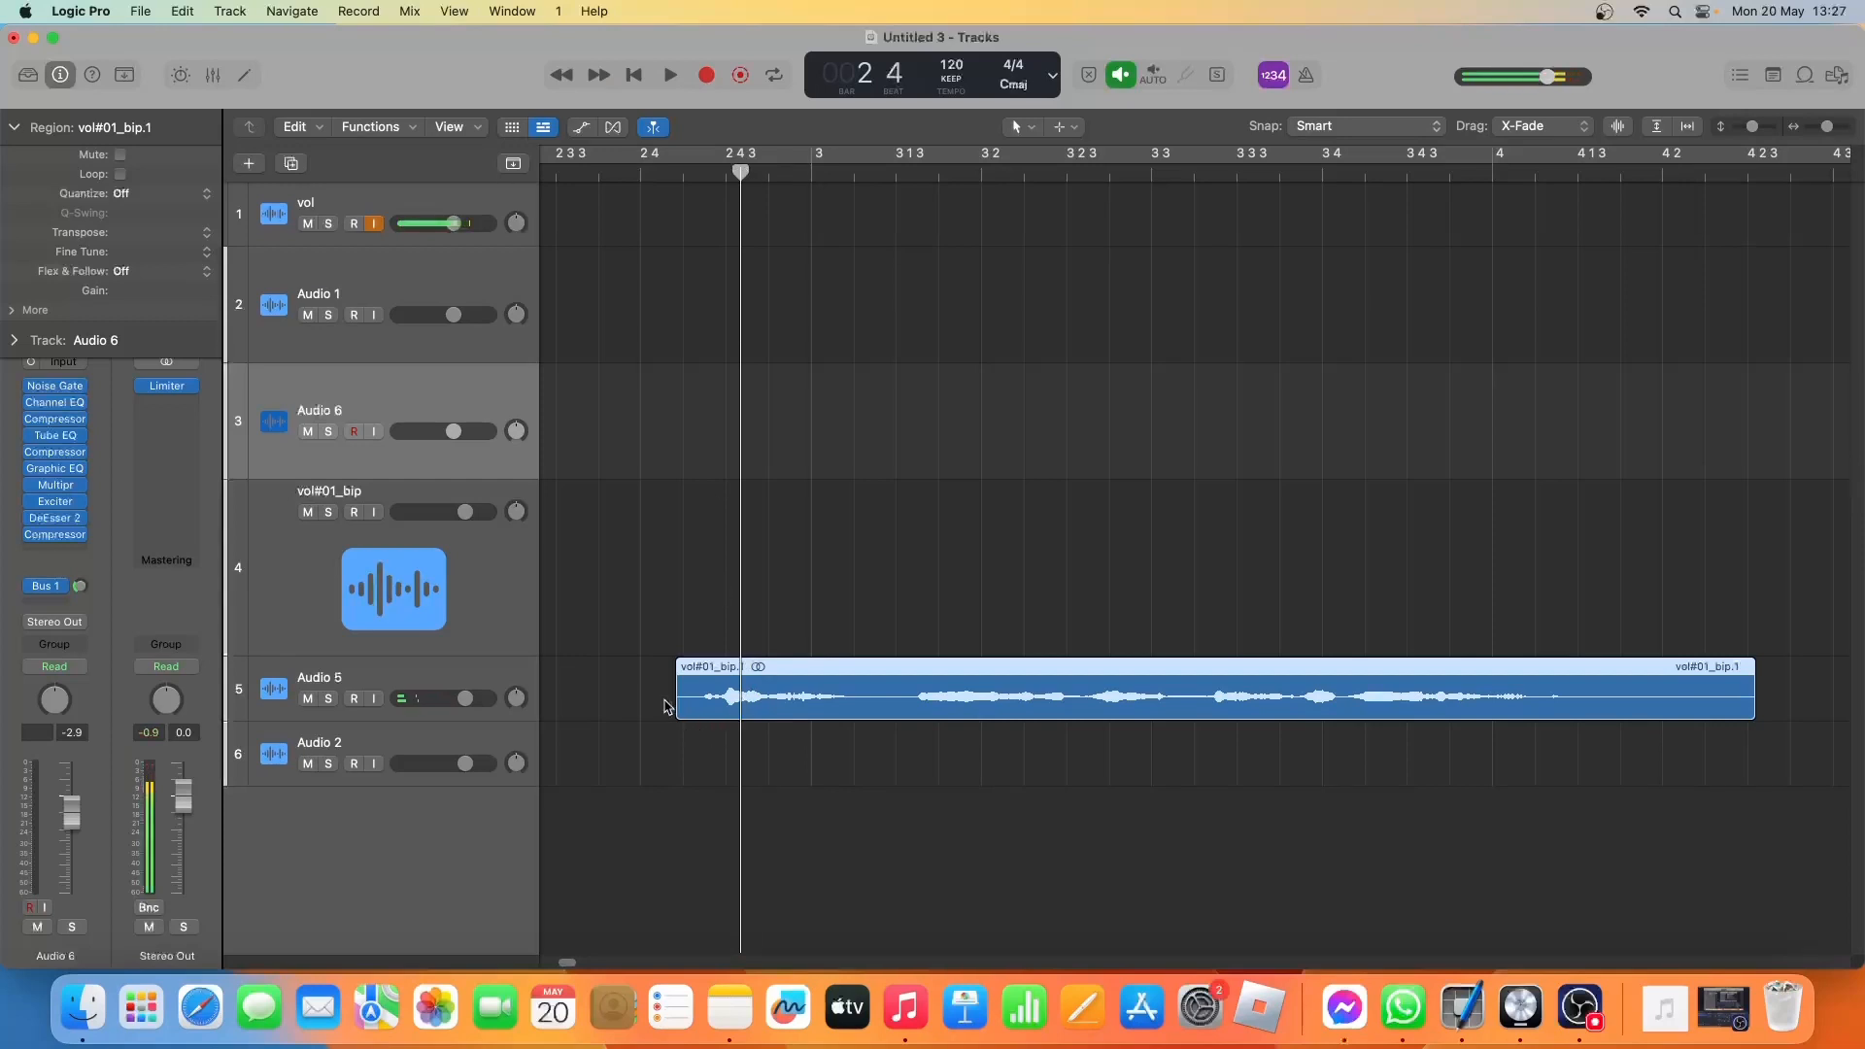
pyautogui.moveTo(677, 703); pyautogui.dragTo(701, 706)
# Replay the trimmed opening of the Audio 5 region and place the playhead at its first sound, near 2 4 3.
pyautogui.click(685, 169)
pyautogui.press('space')
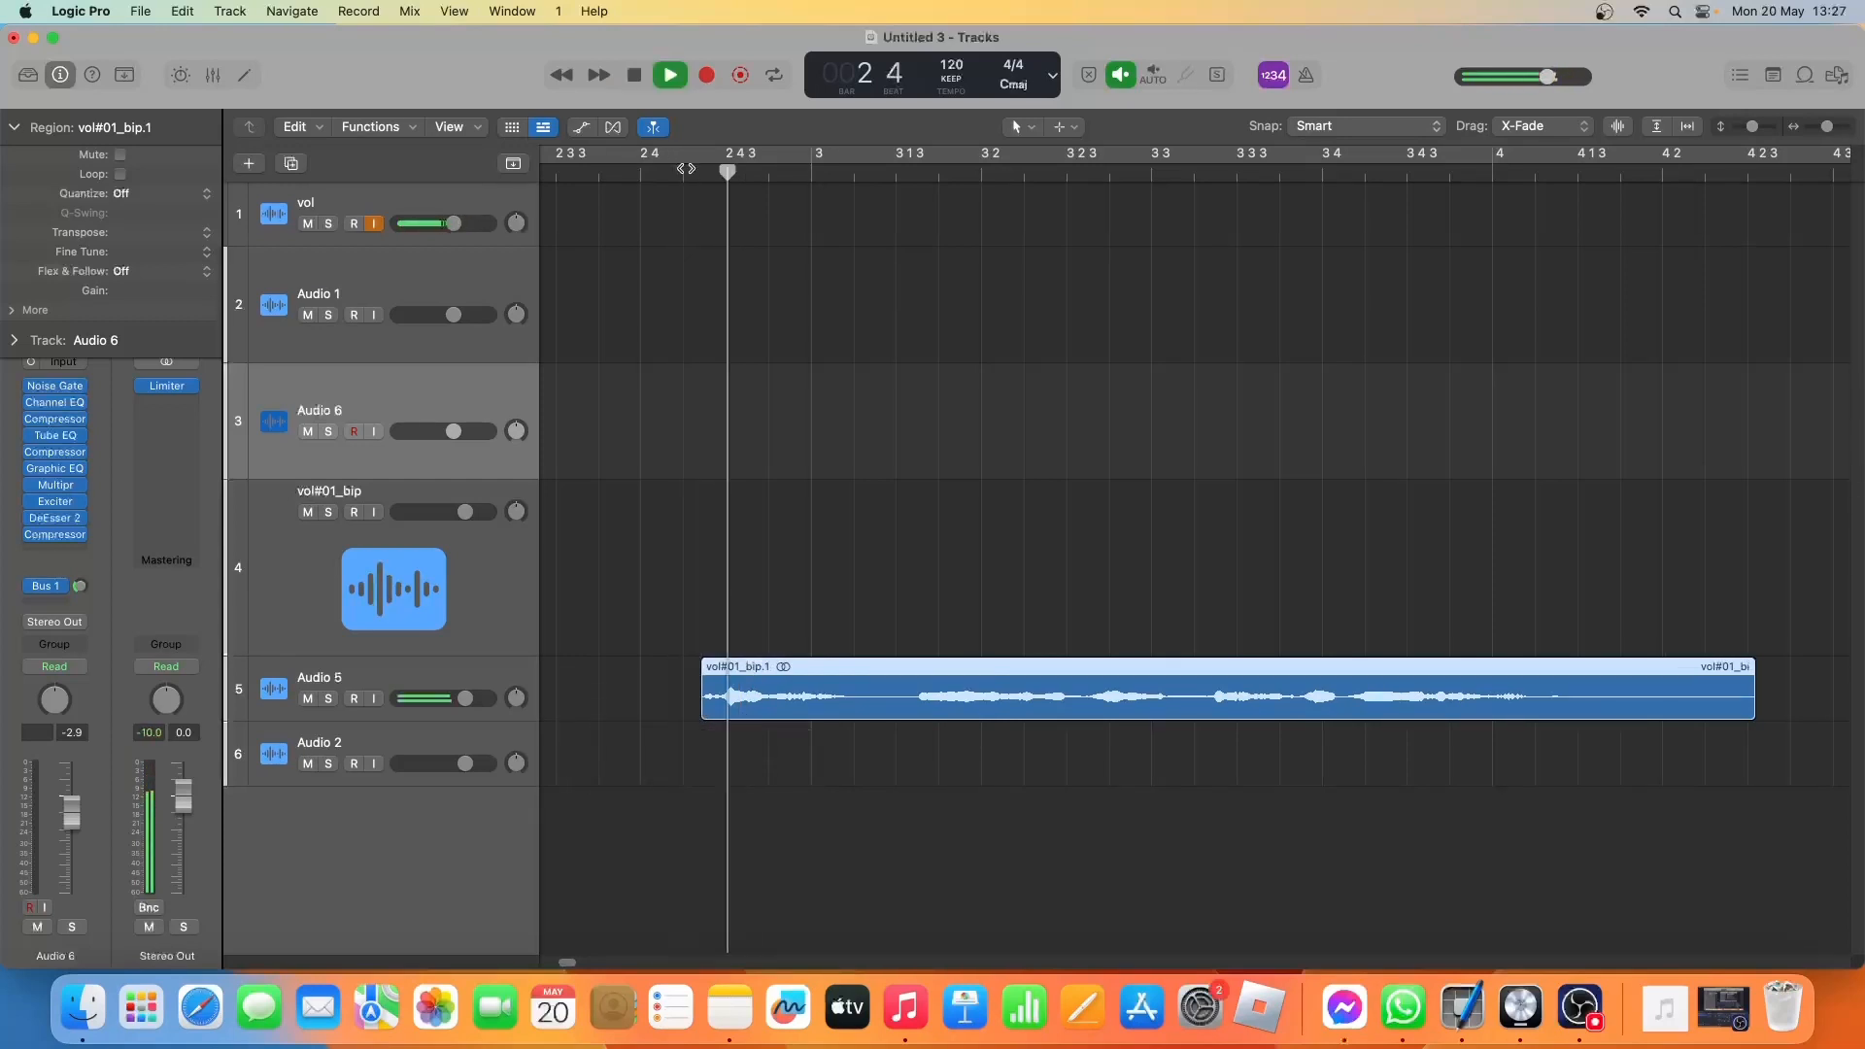
pyautogui.press('space')
pyautogui.click(685, 169)
pyautogui.press('space')
pyautogui.press('space')
pyautogui.click(733, 174)
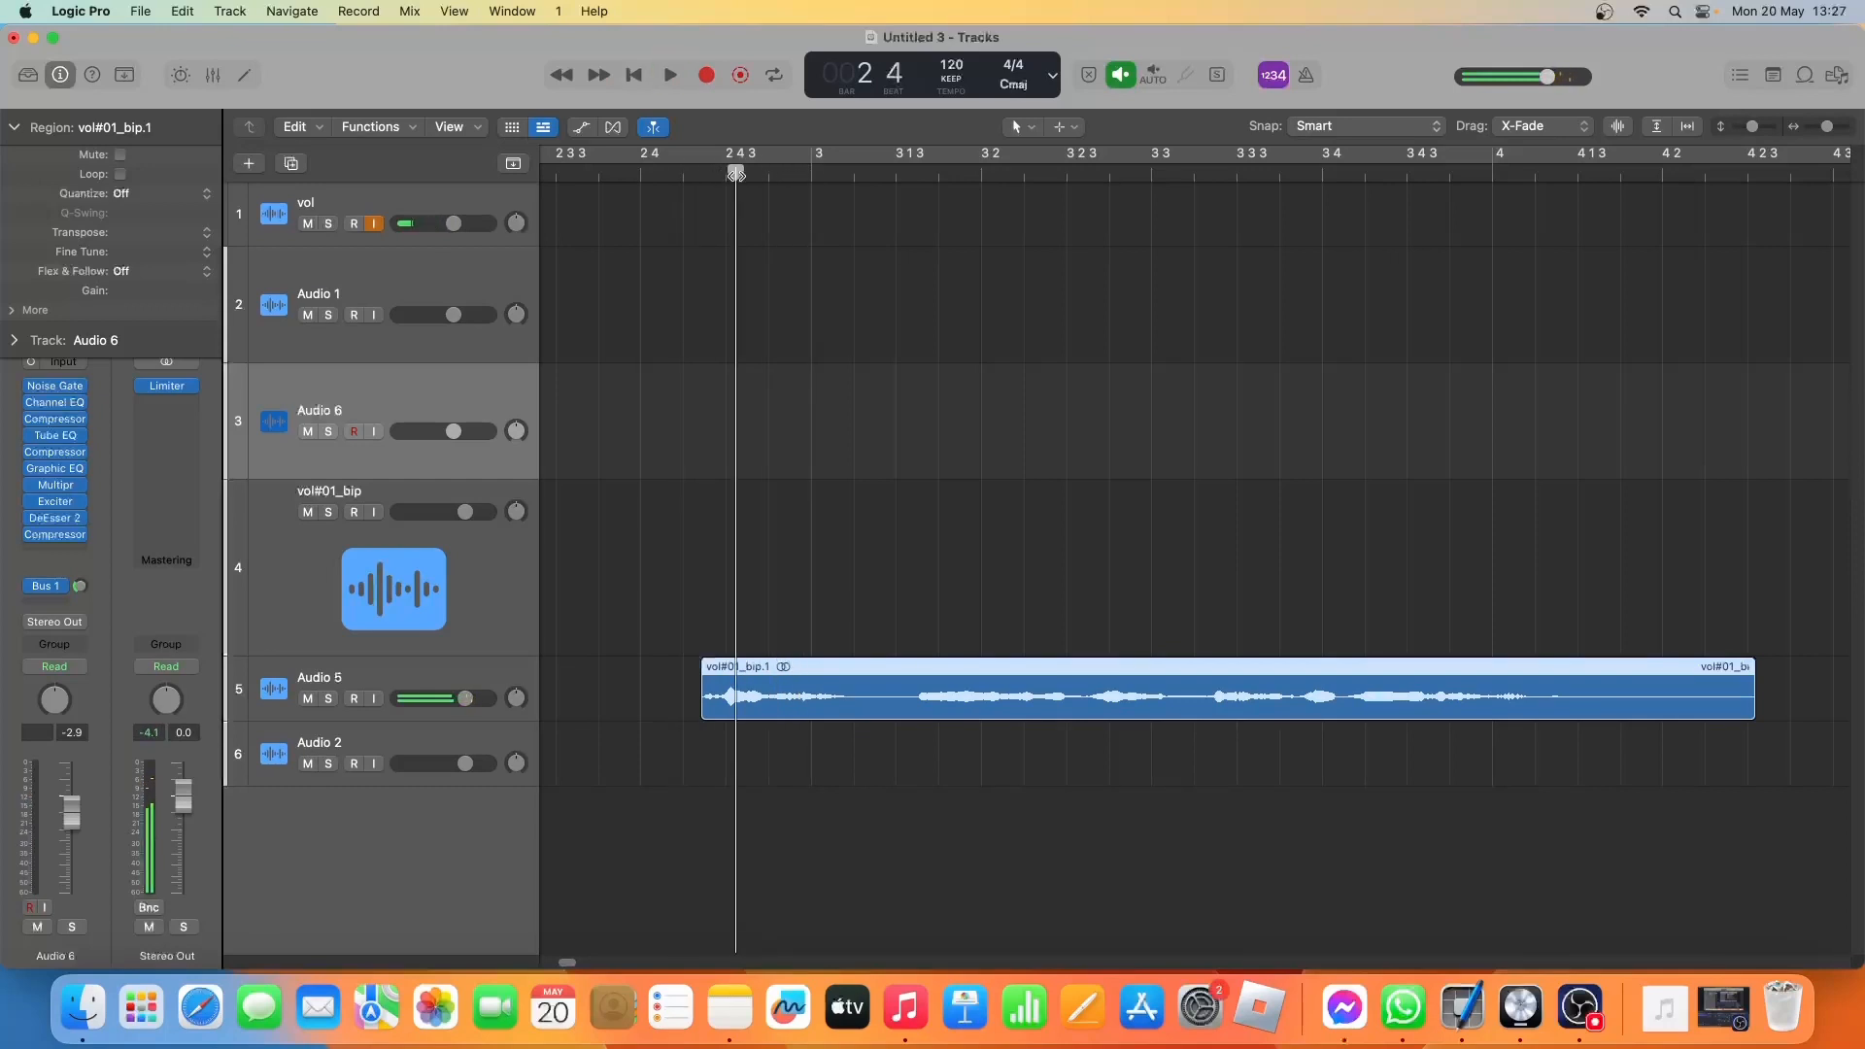
# Split the Audio 5 region at the playhead near 2 4 3 and place two spaced copies of the short opening slice before it.
pyautogui.rightClick(738, 699)
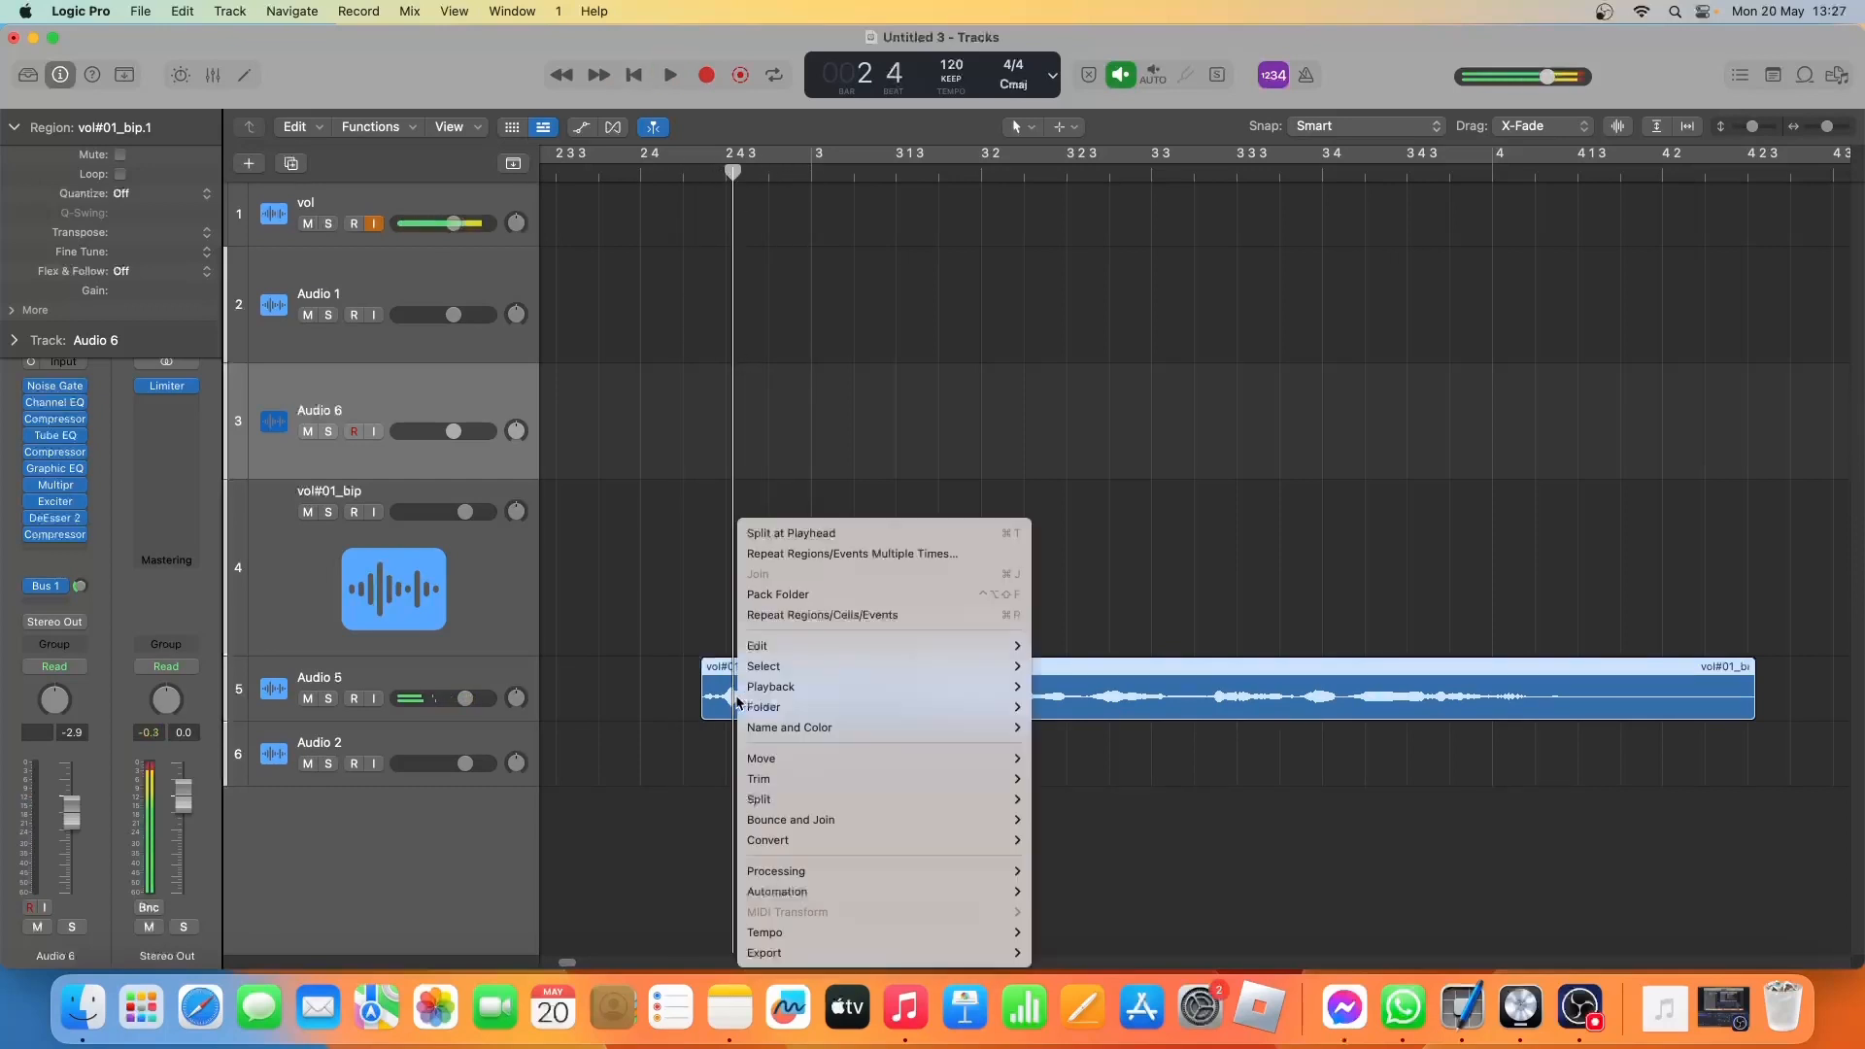
pyautogui.click(785, 533)
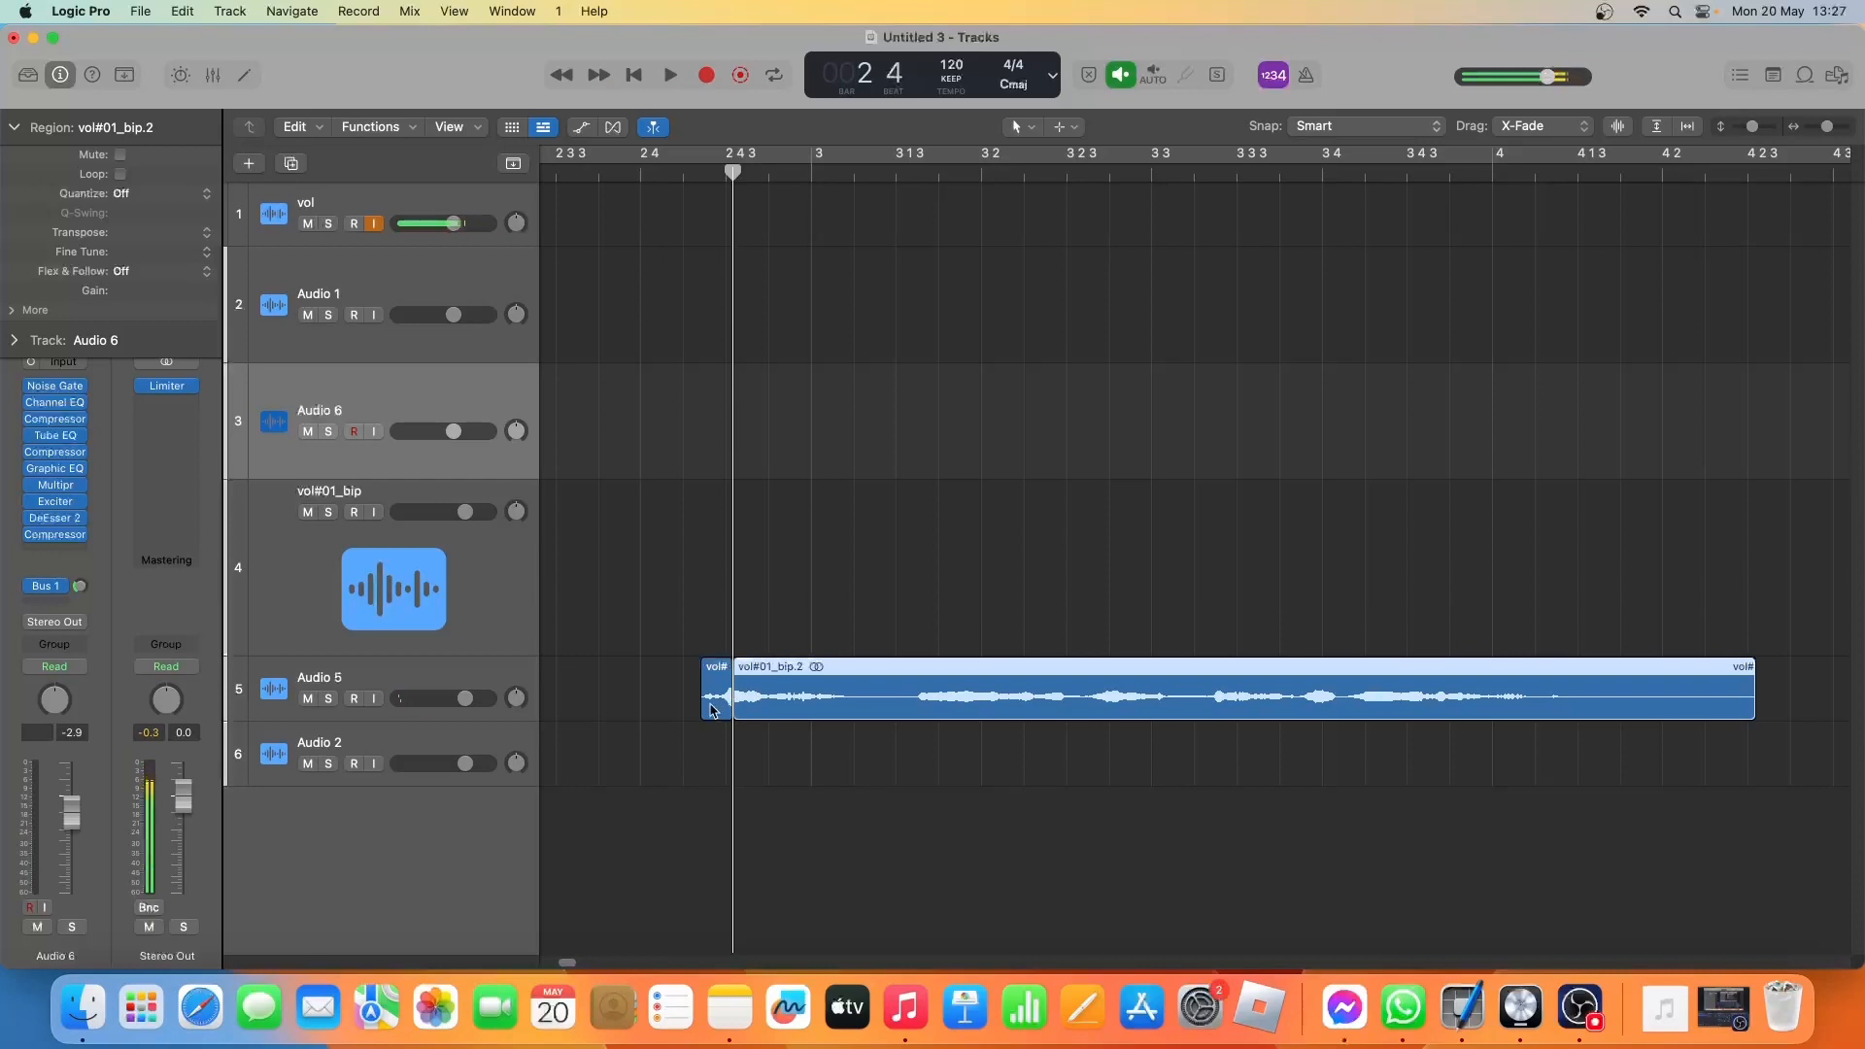
pyautogui.moveTo(712, 709); pyautogui.dragTo(627, 707)
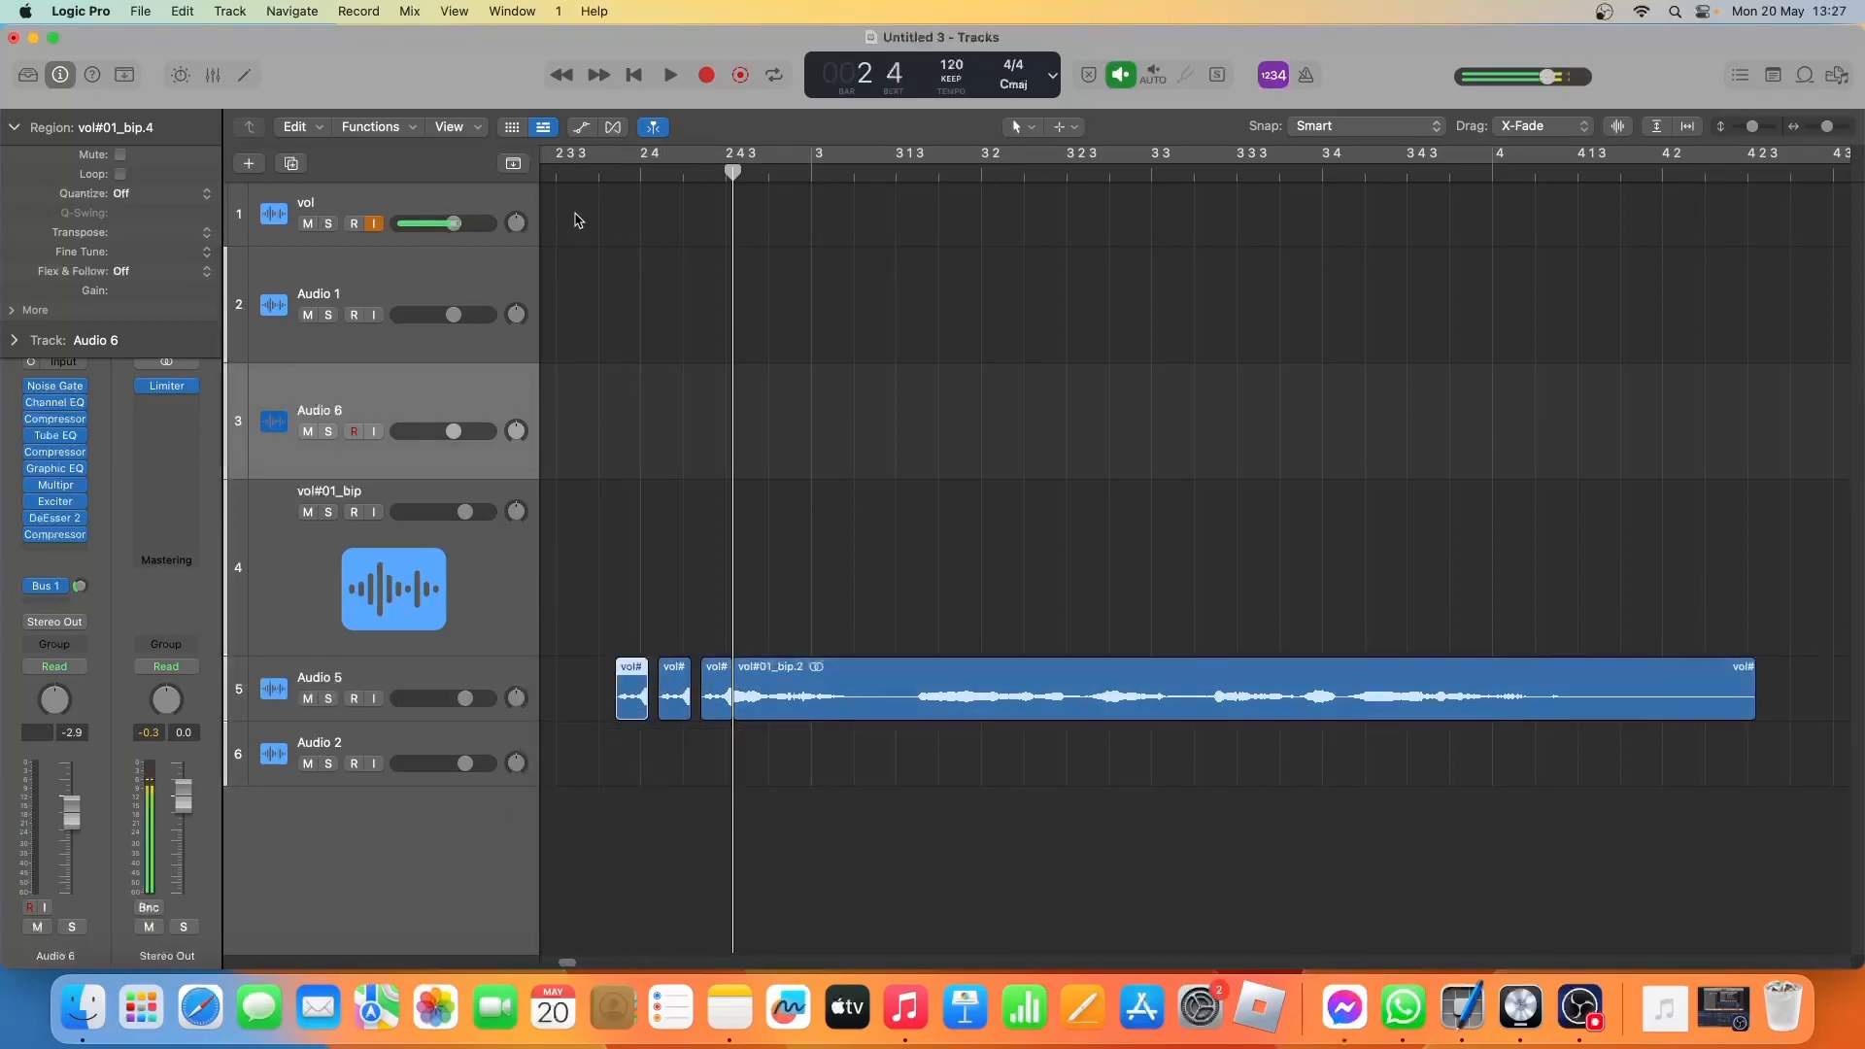
# Transpose the earliest slice copy on Audio 5 by 6 and the second by 3, auditioning the stuttered opening.
pyautogui.click(570, 172)
pyautogui.press('space')
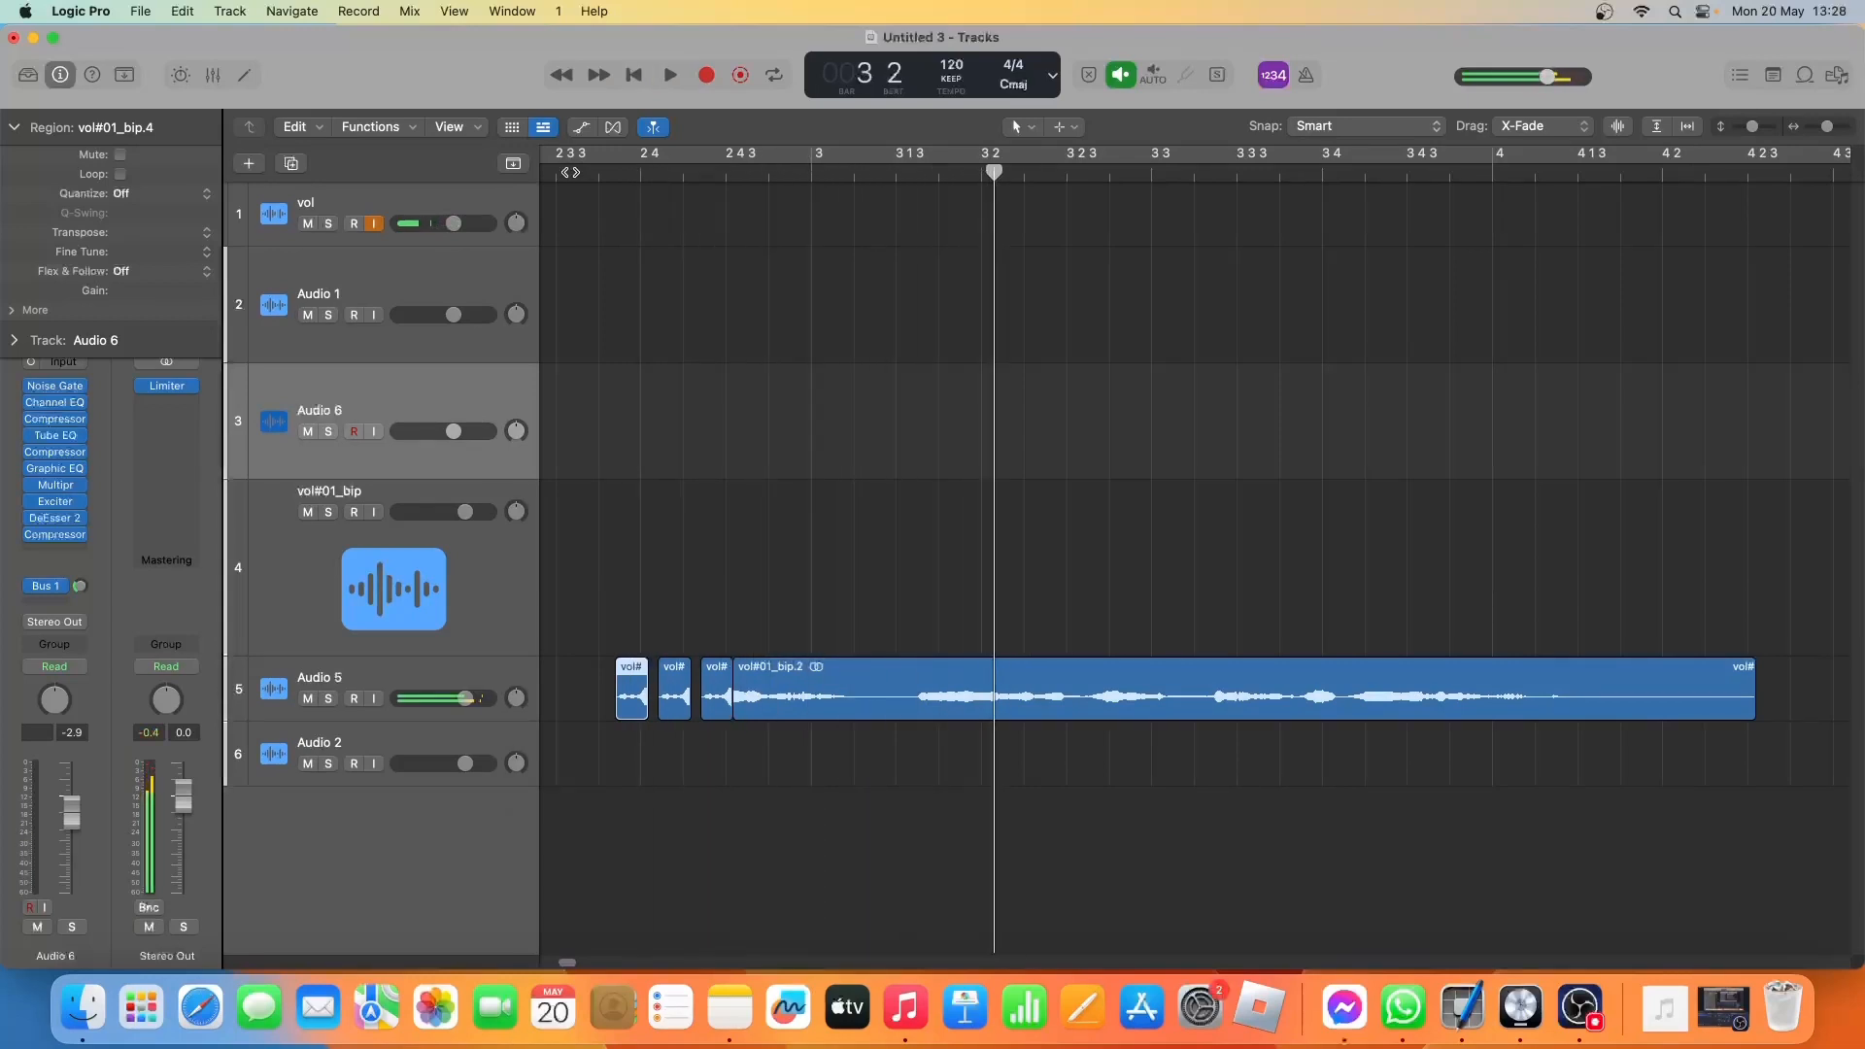
pyautogui.click(571, 172)
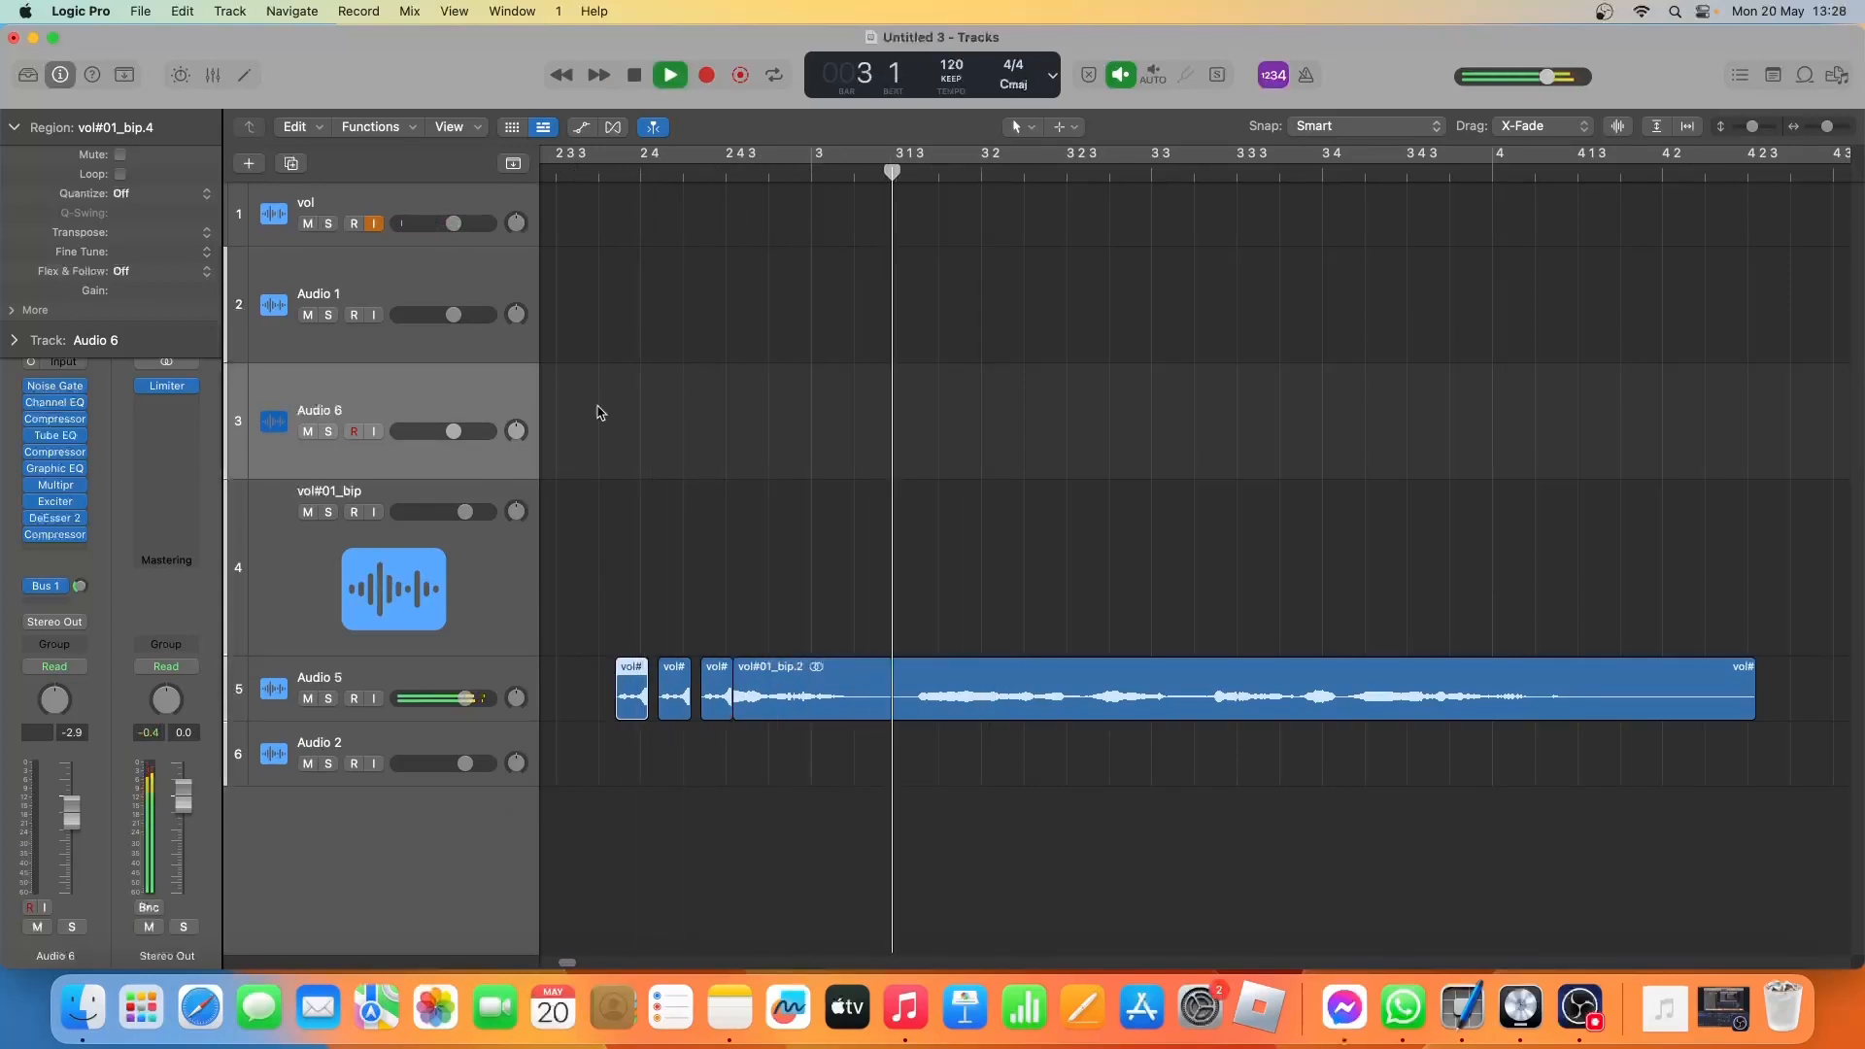
pyautogui.press('space')
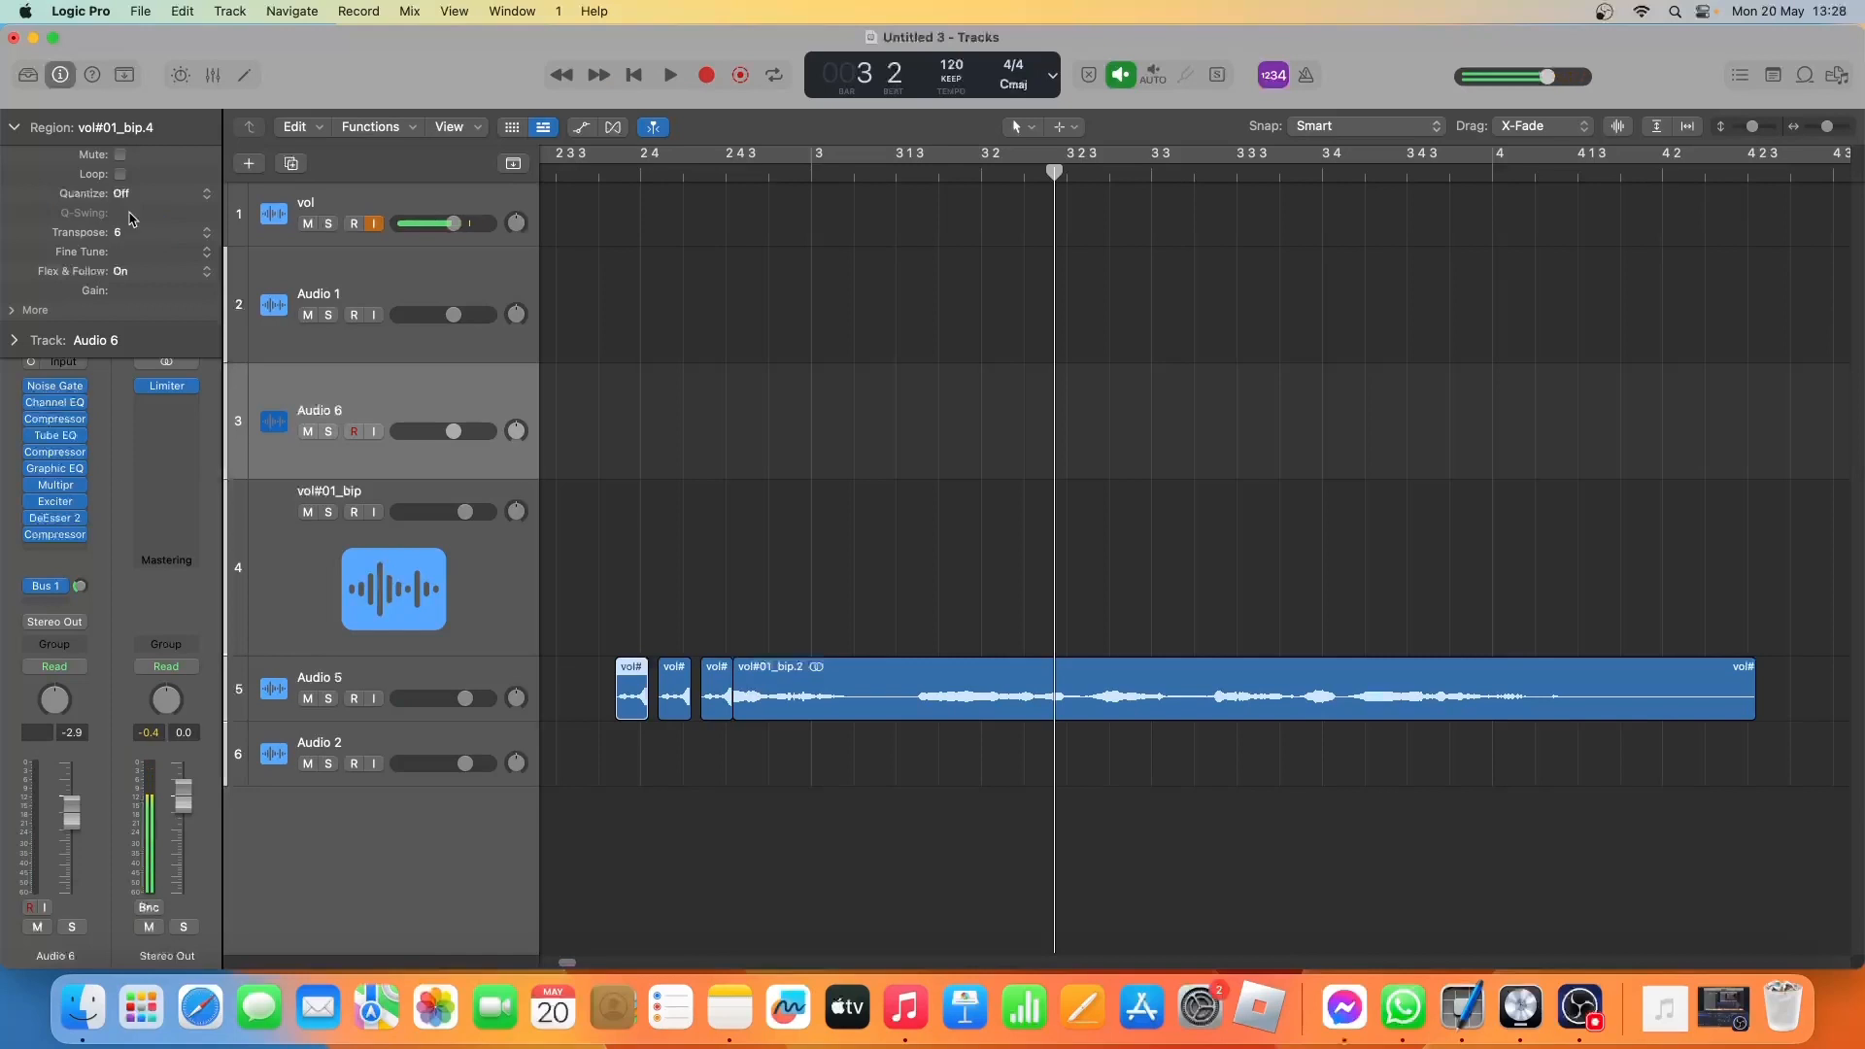
pyautogui.click(668, 685)
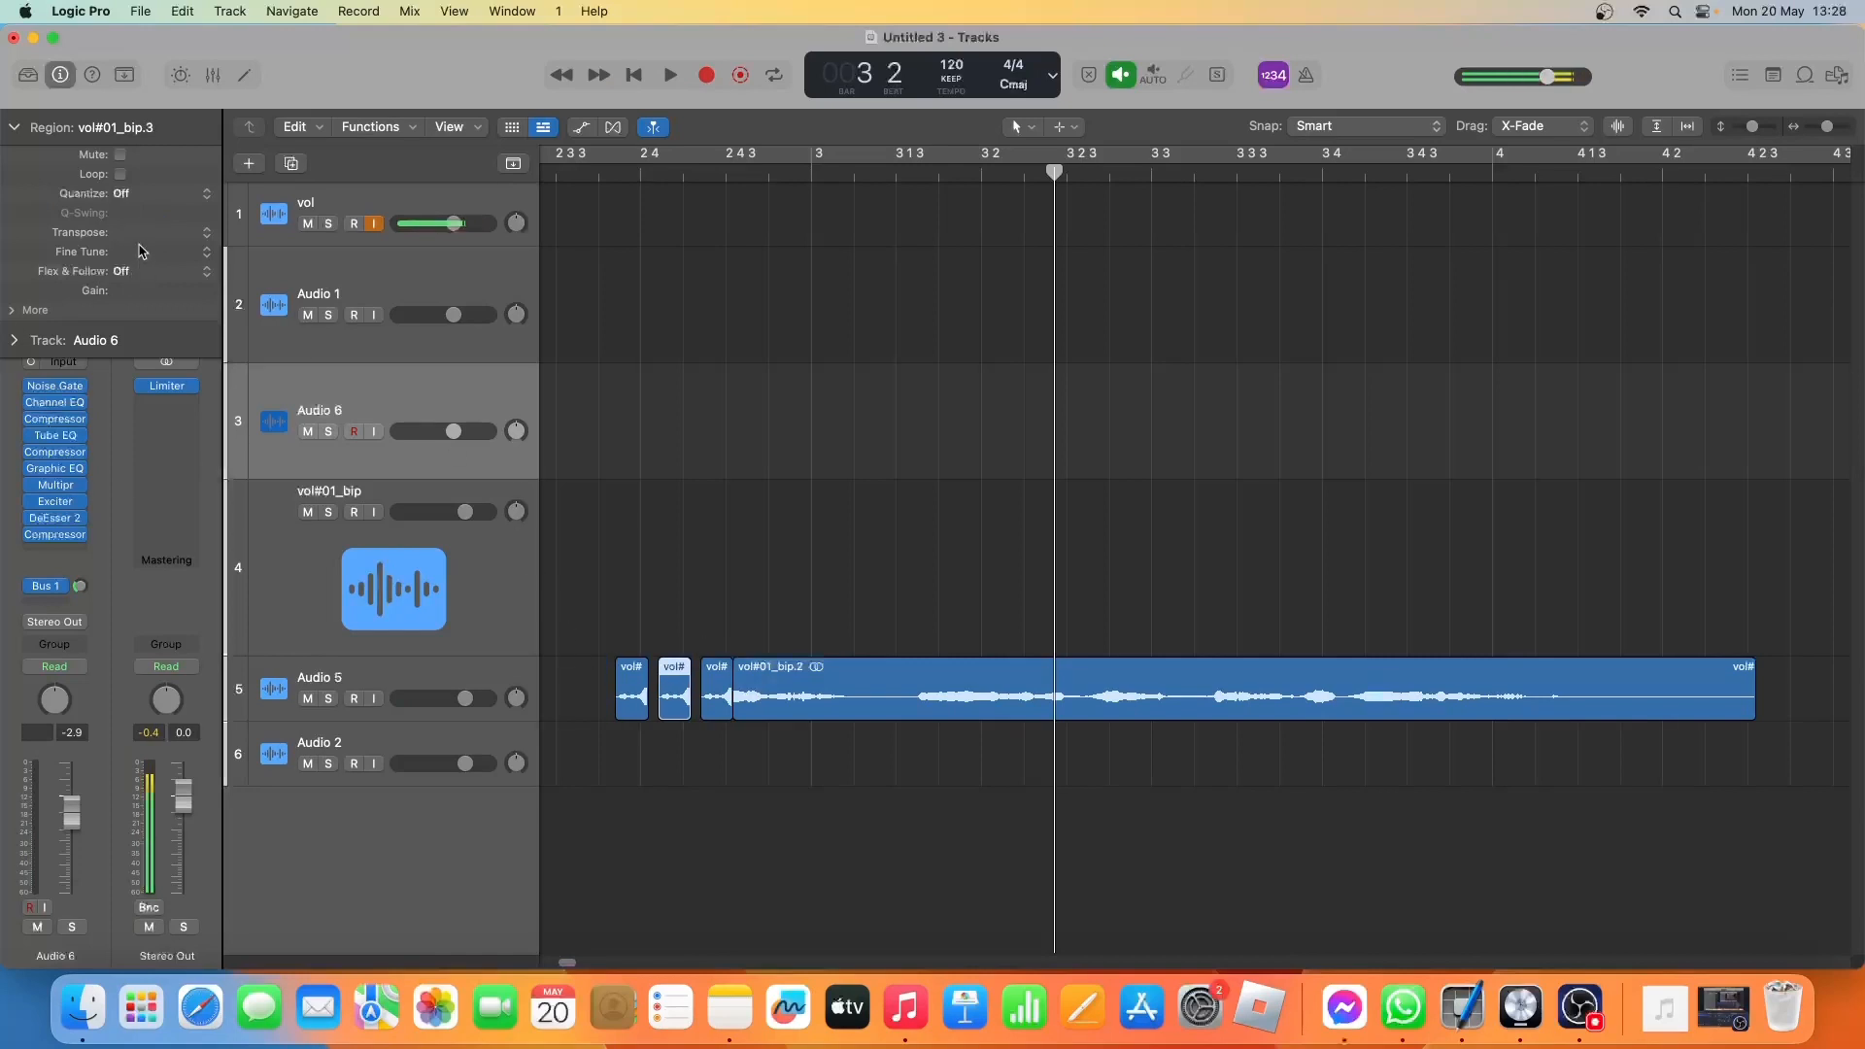
pyautogui.moveTo(139, 233); pyautogui.dragTo(151, 232)
pyautogui.press('space')
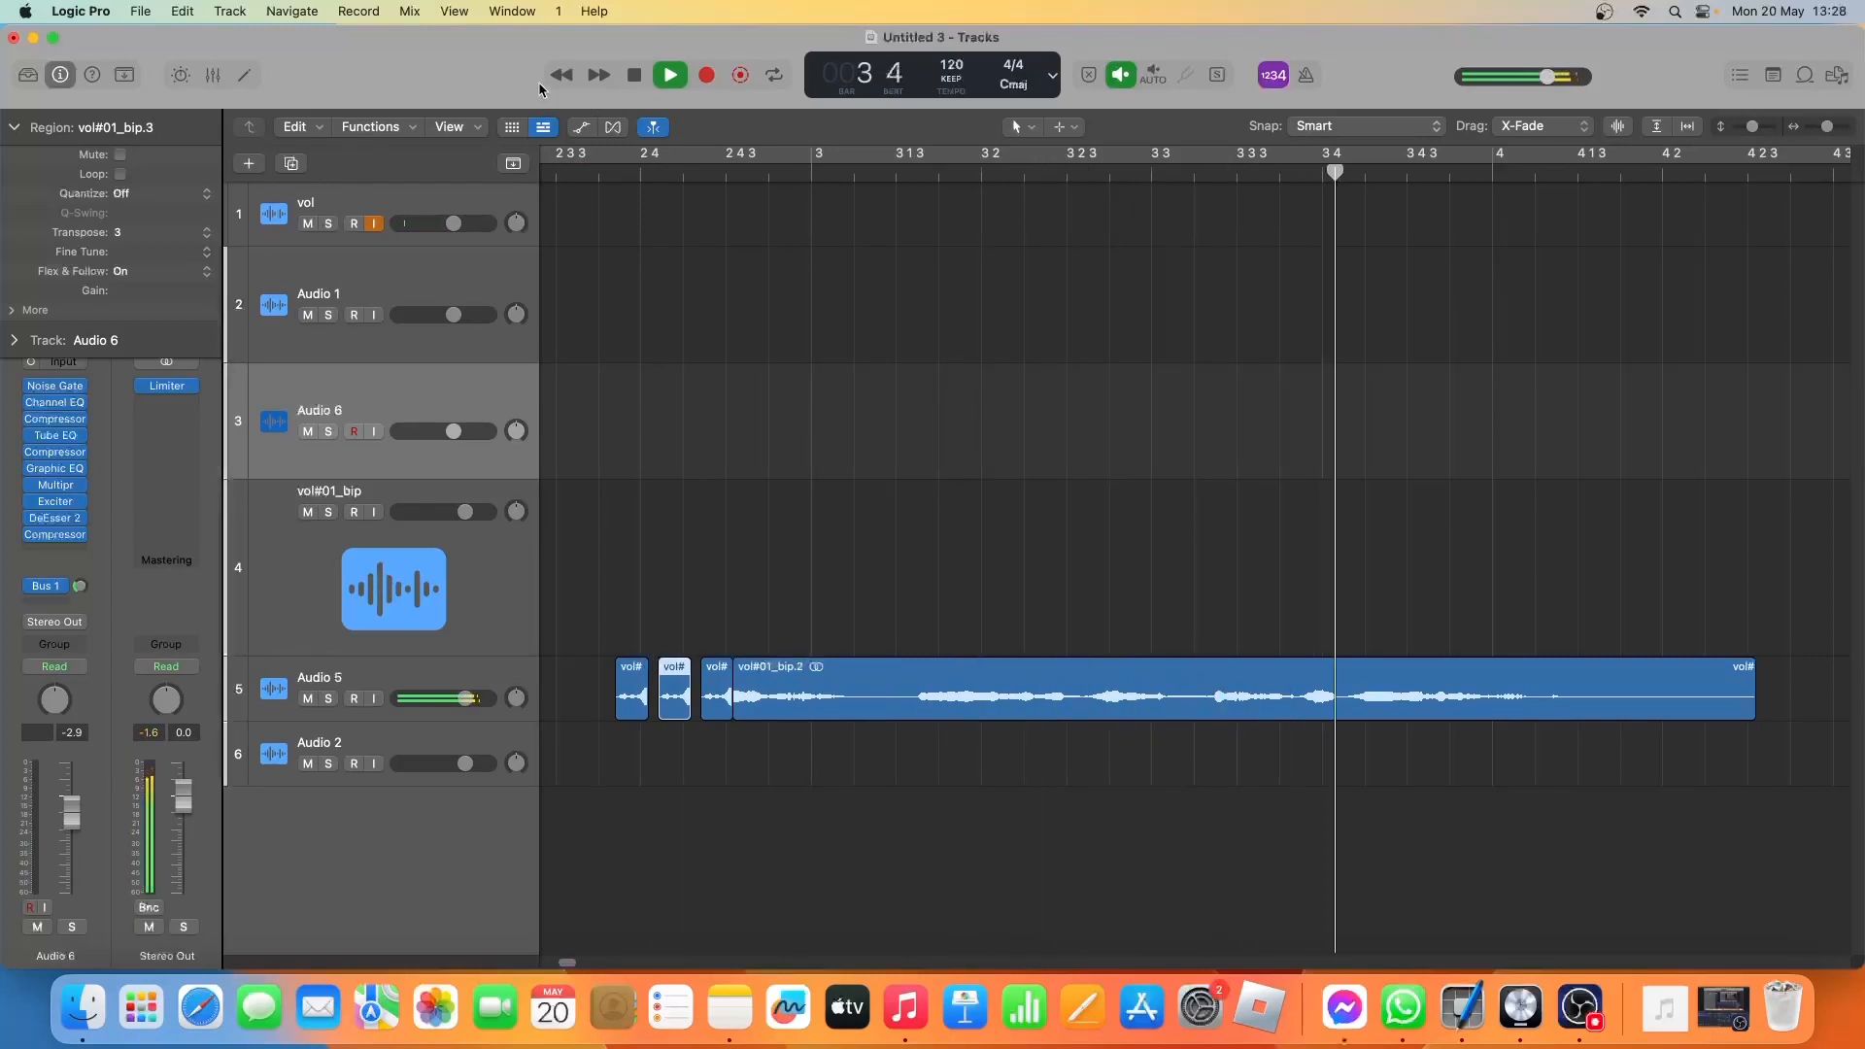
pyautogui.press('space')
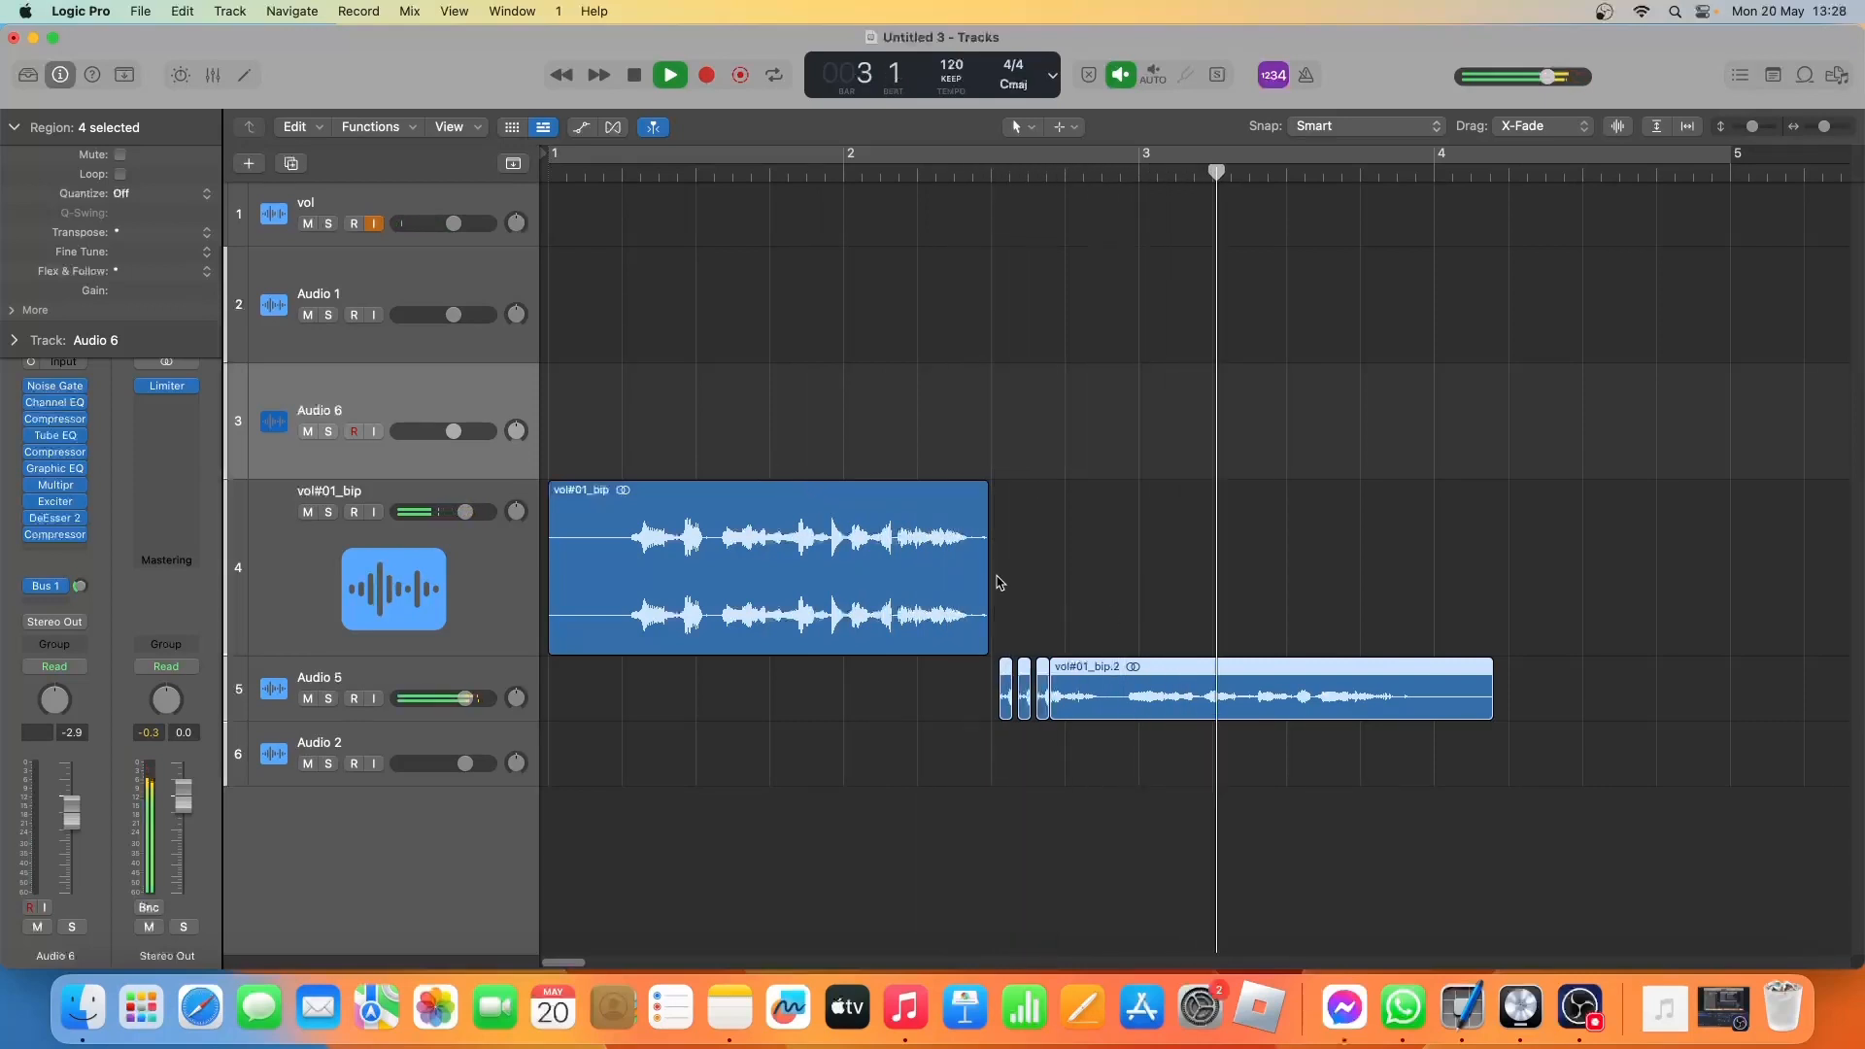
pyautogui.press('space')
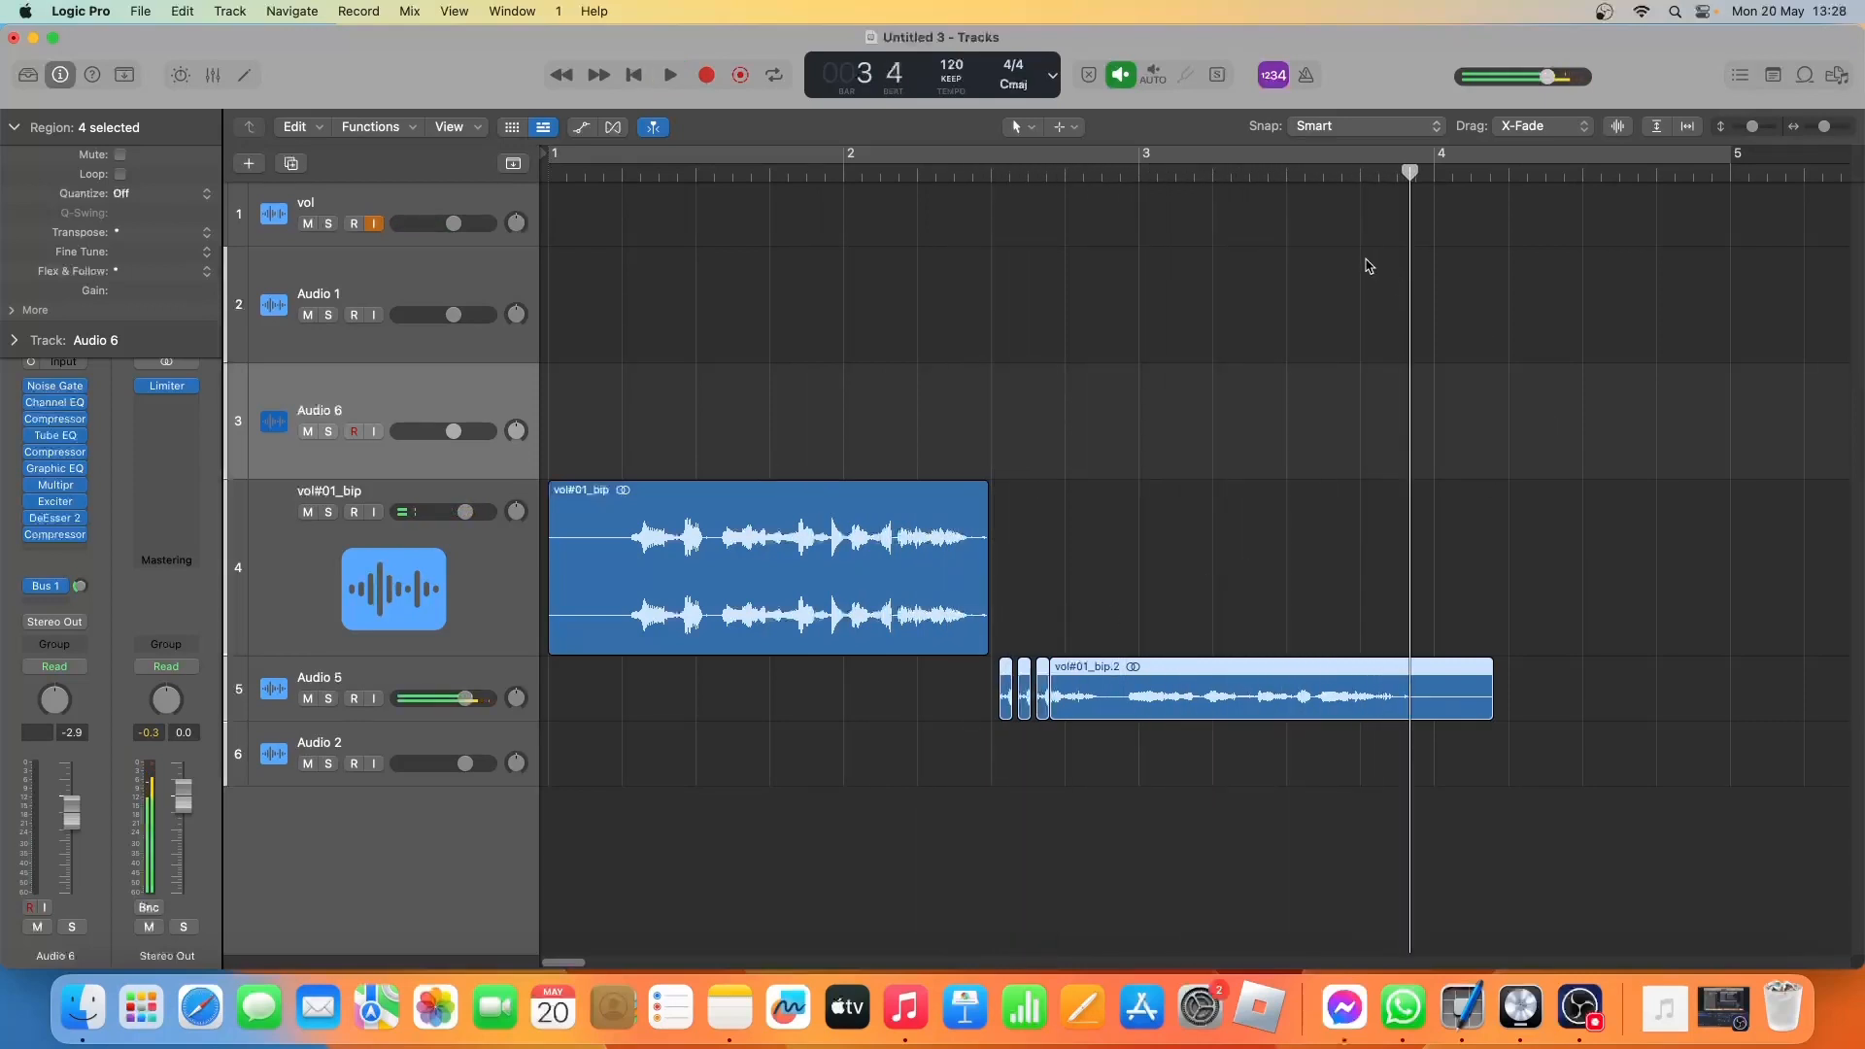
# Place the playhead at about bar 3 beat 3 and split the long Audio 5 region there.
pyautogui.click(1324, 175)
pyautogui.moveTo(1319, 178); pyautogui.dragTo(1311, 178)
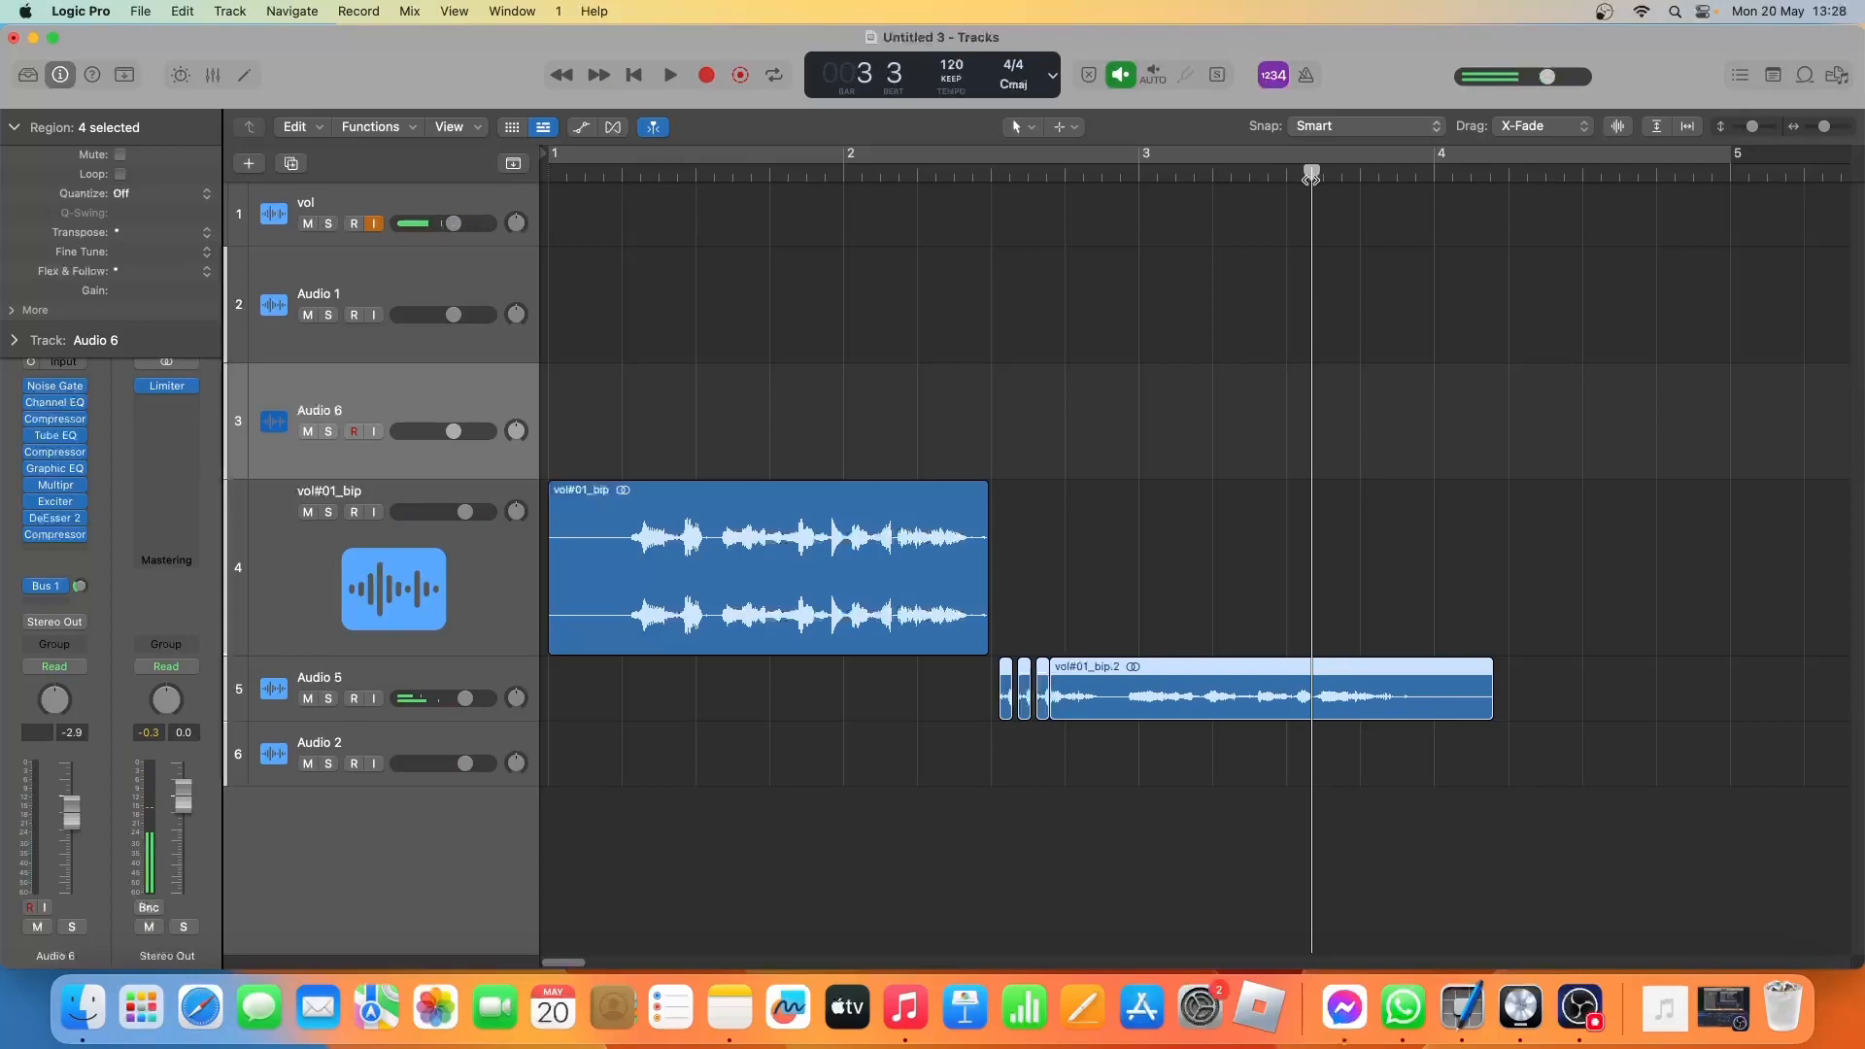
pyautogui.rightClick(1317, 700)
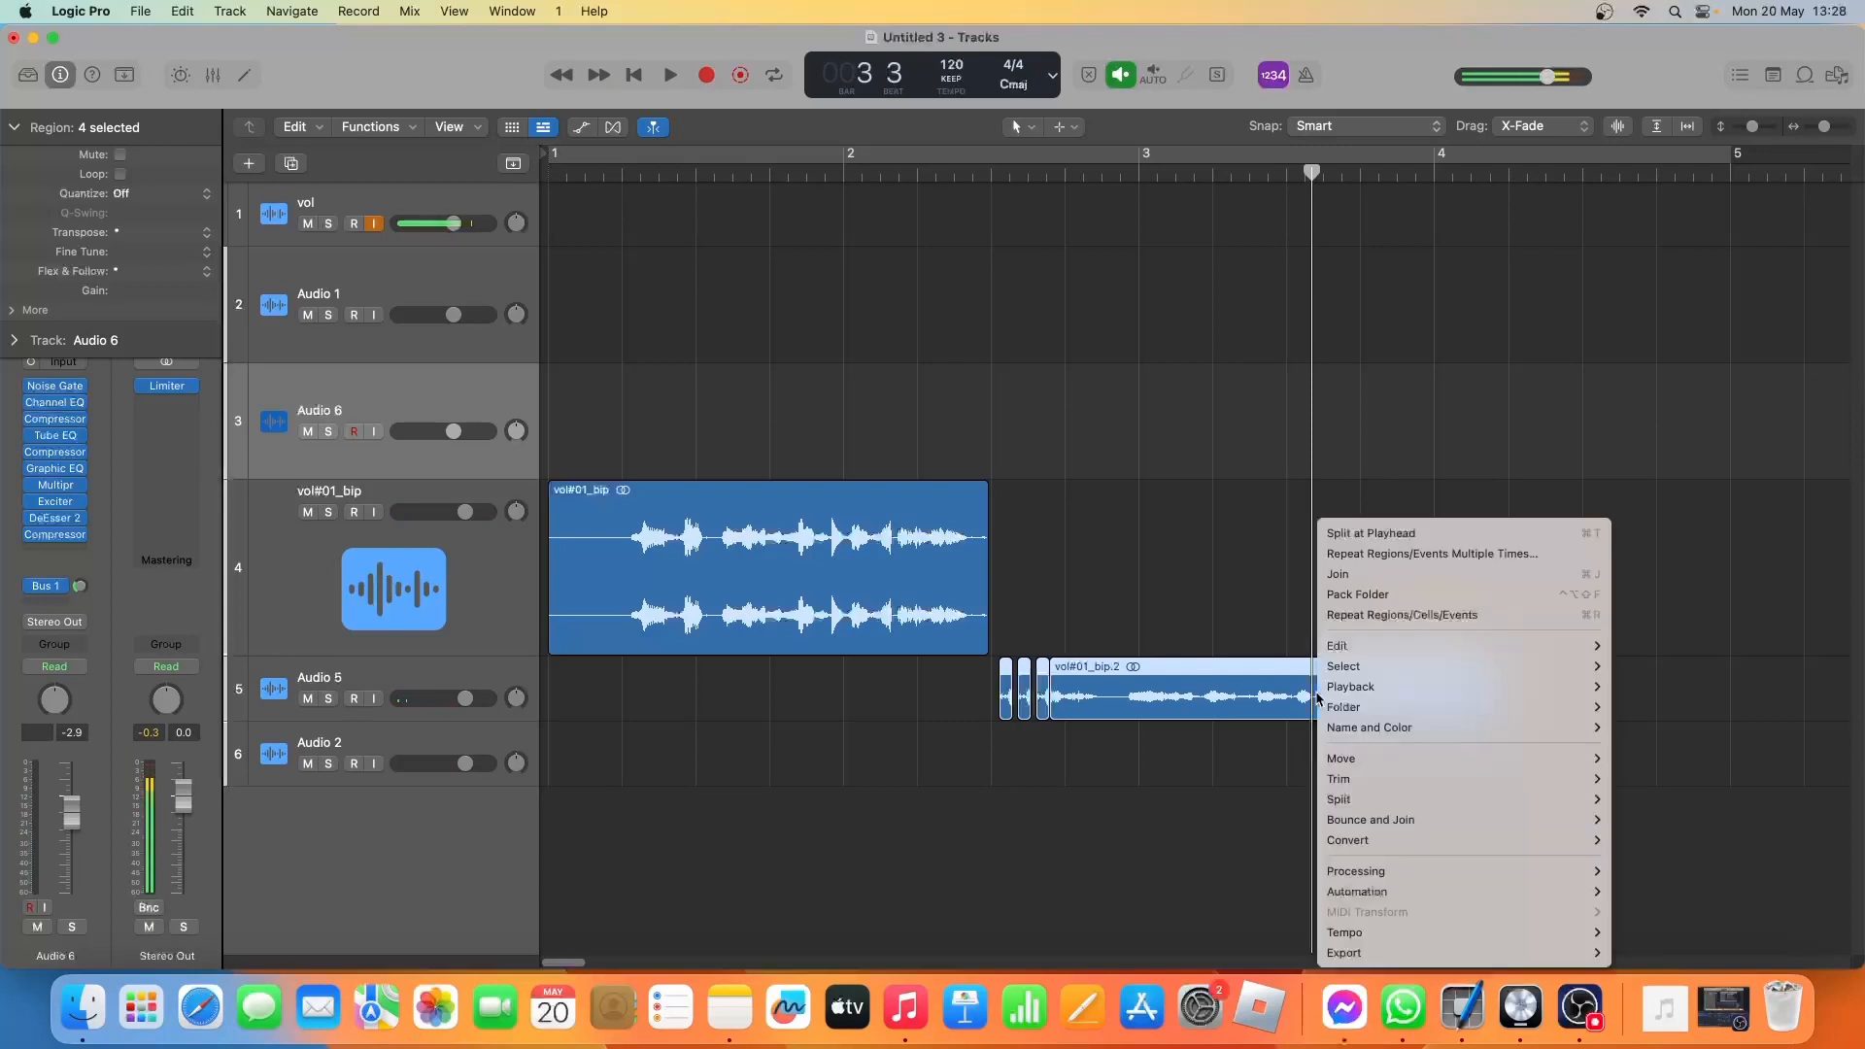
pyautogui.click(1366, 544)
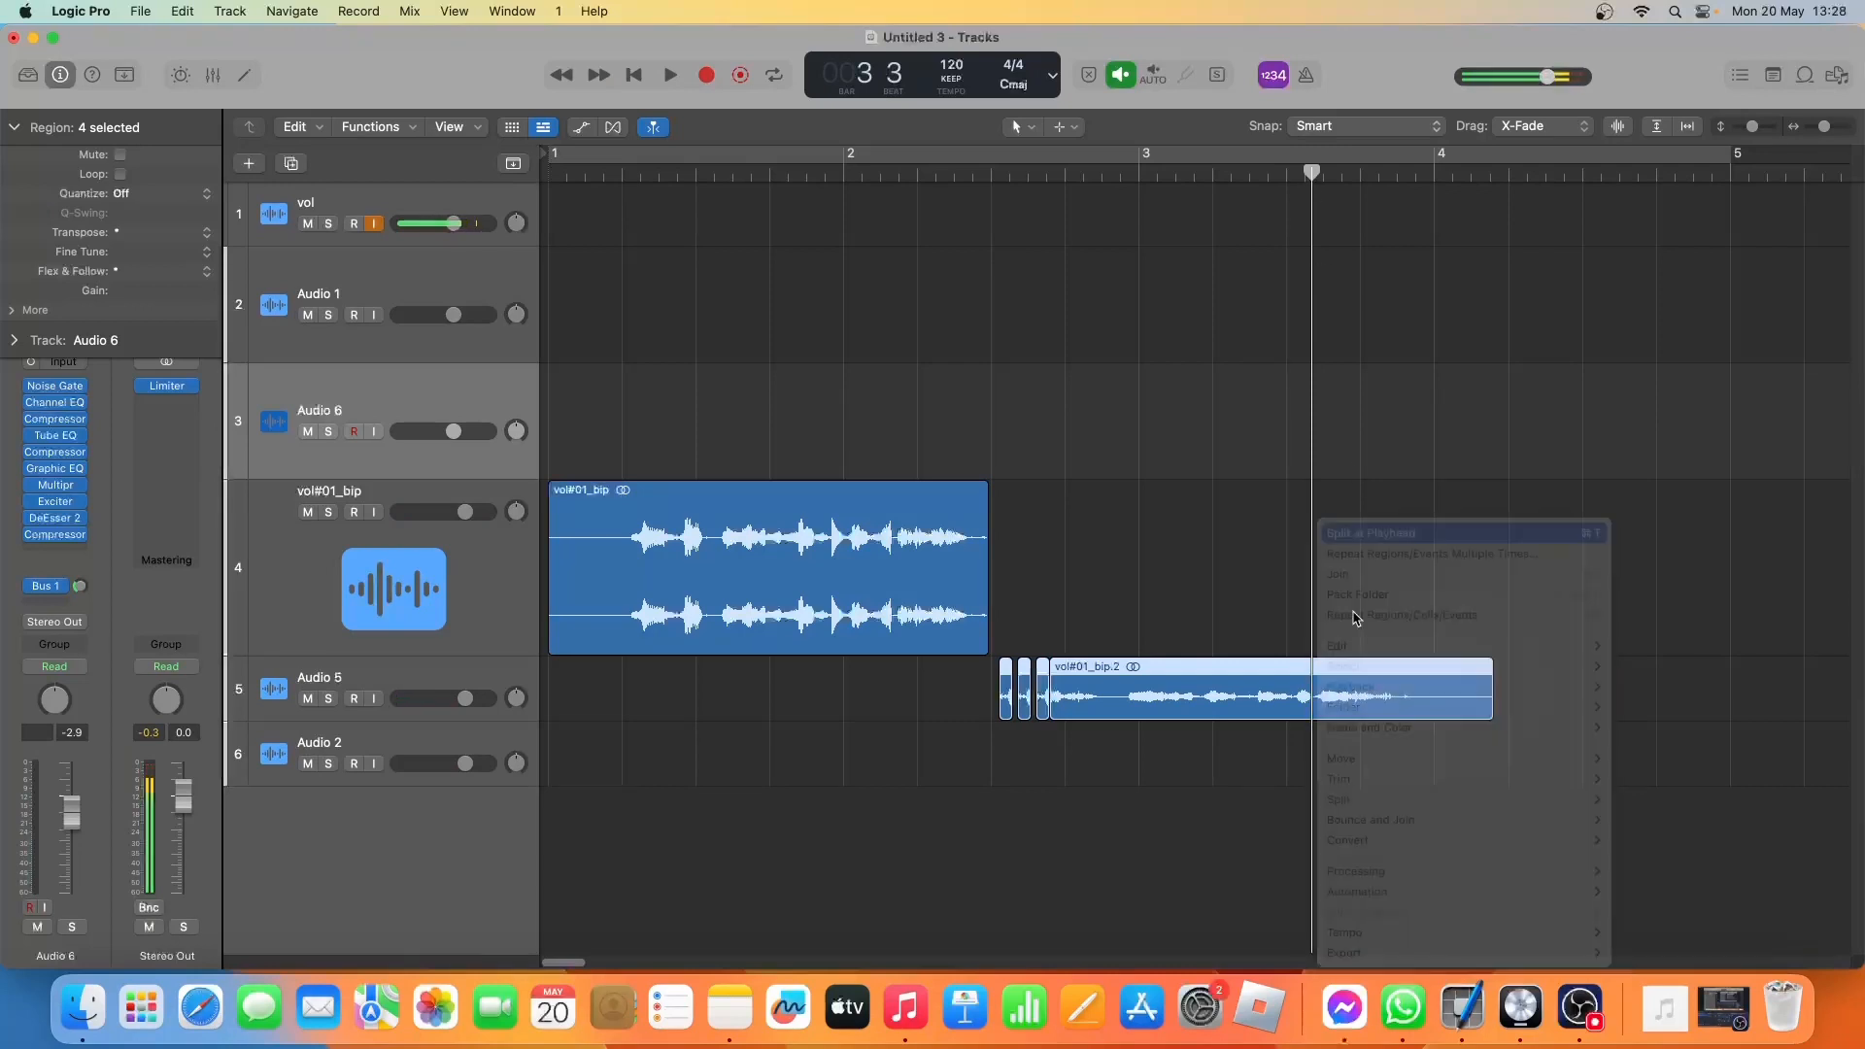
# Bounce all the Audio 5 regions in place to a new track, leaving the source and using overload protection only.
pyautogui.click(423, 681)
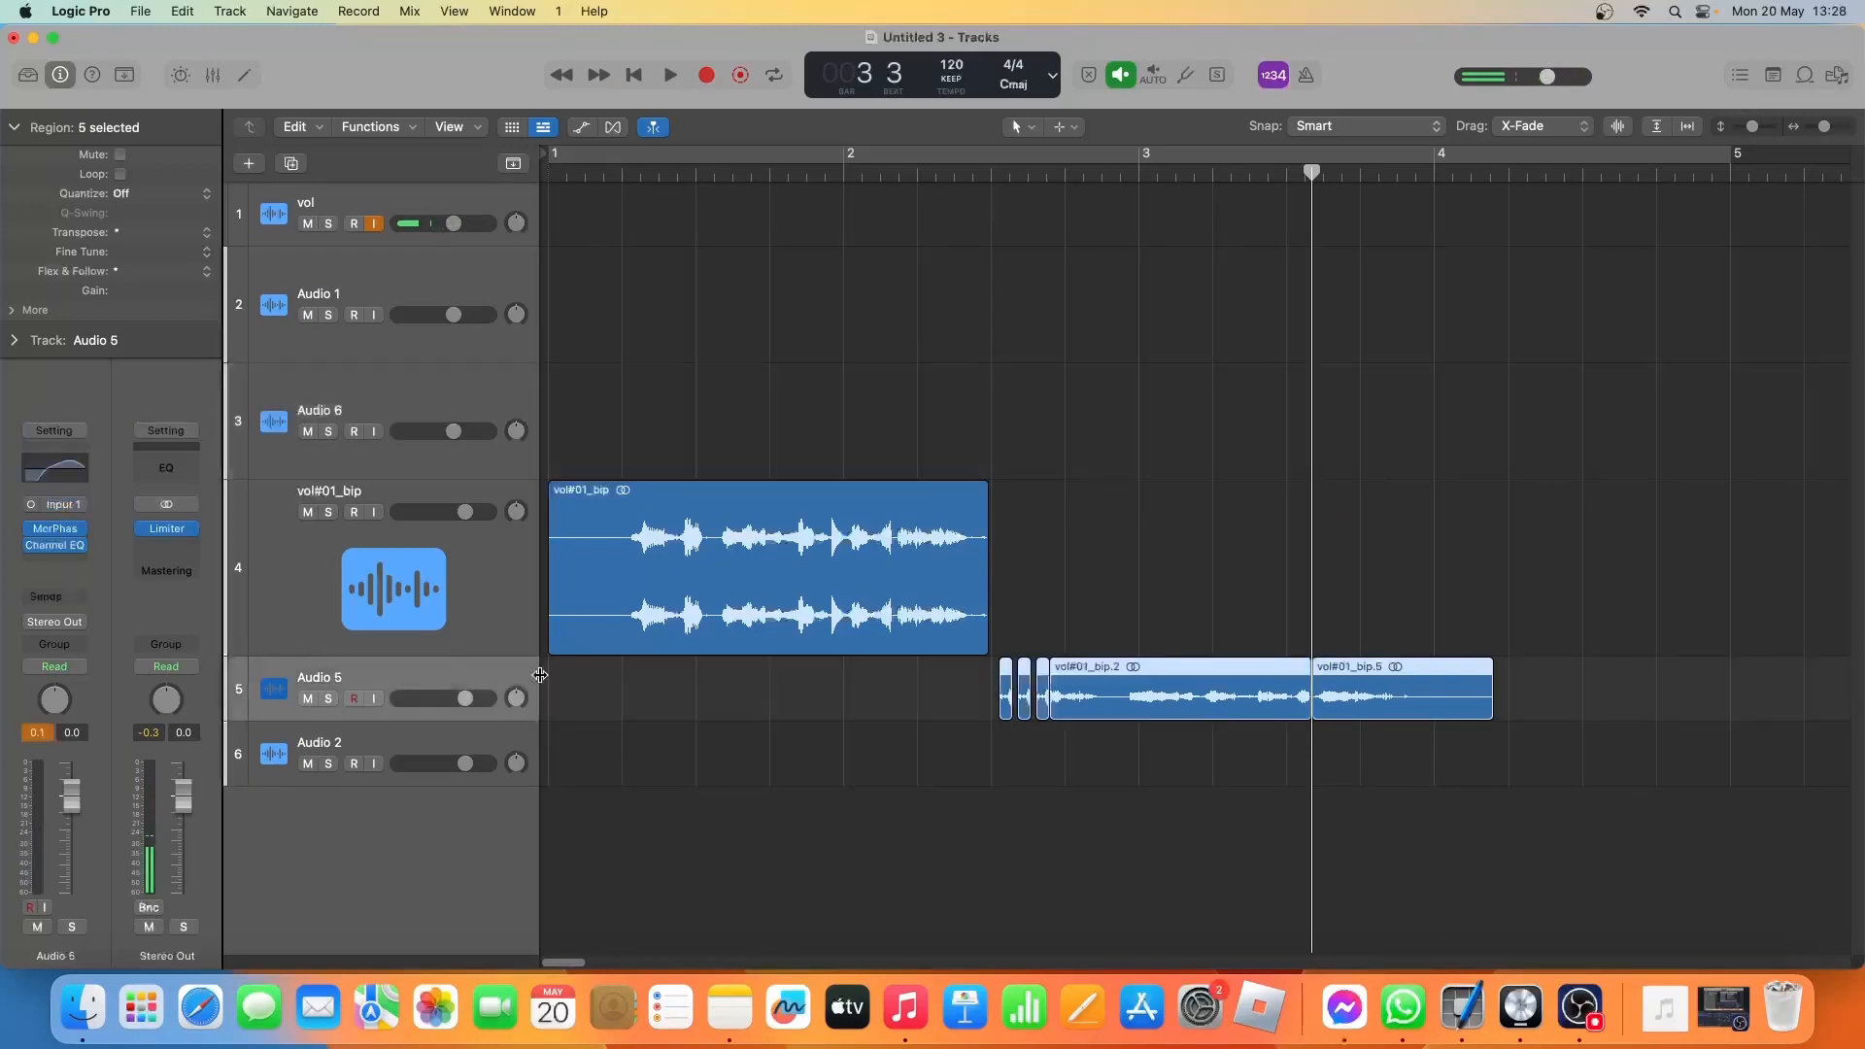
pyautogui.click(430, 748)
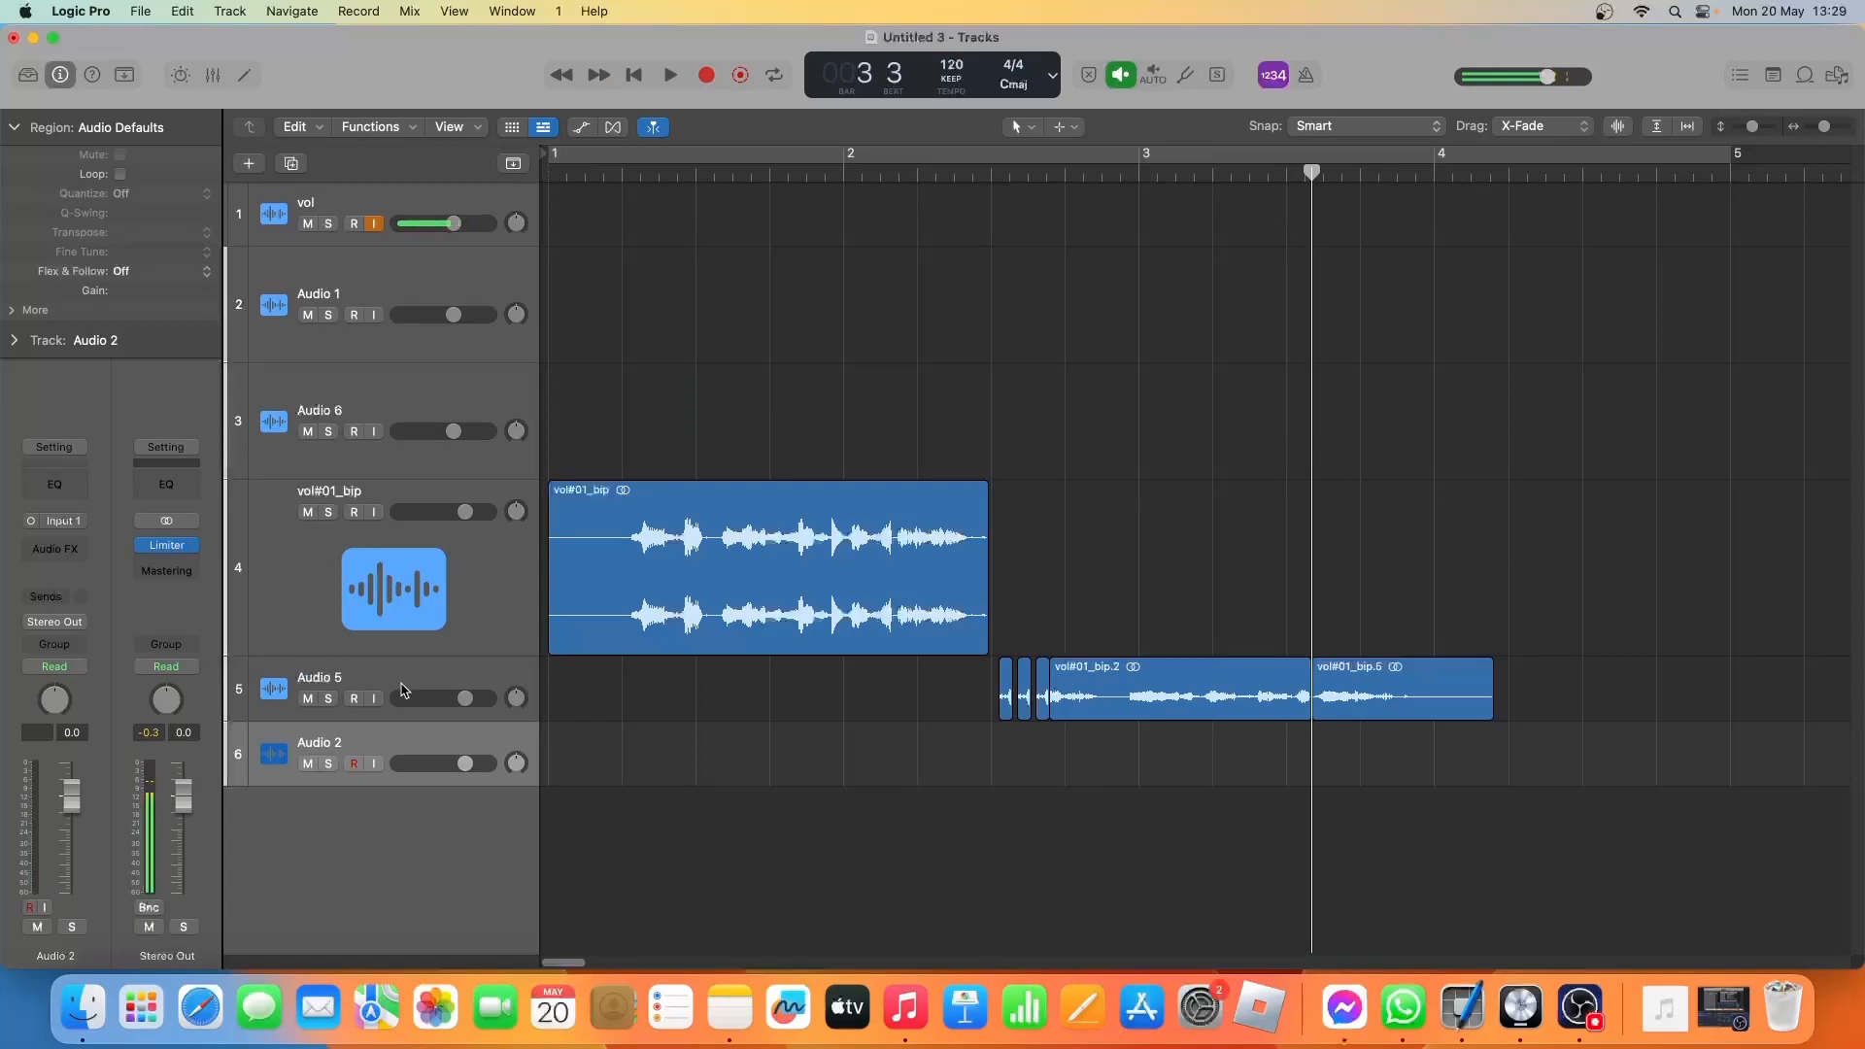
pyautogui.click(364, 658)
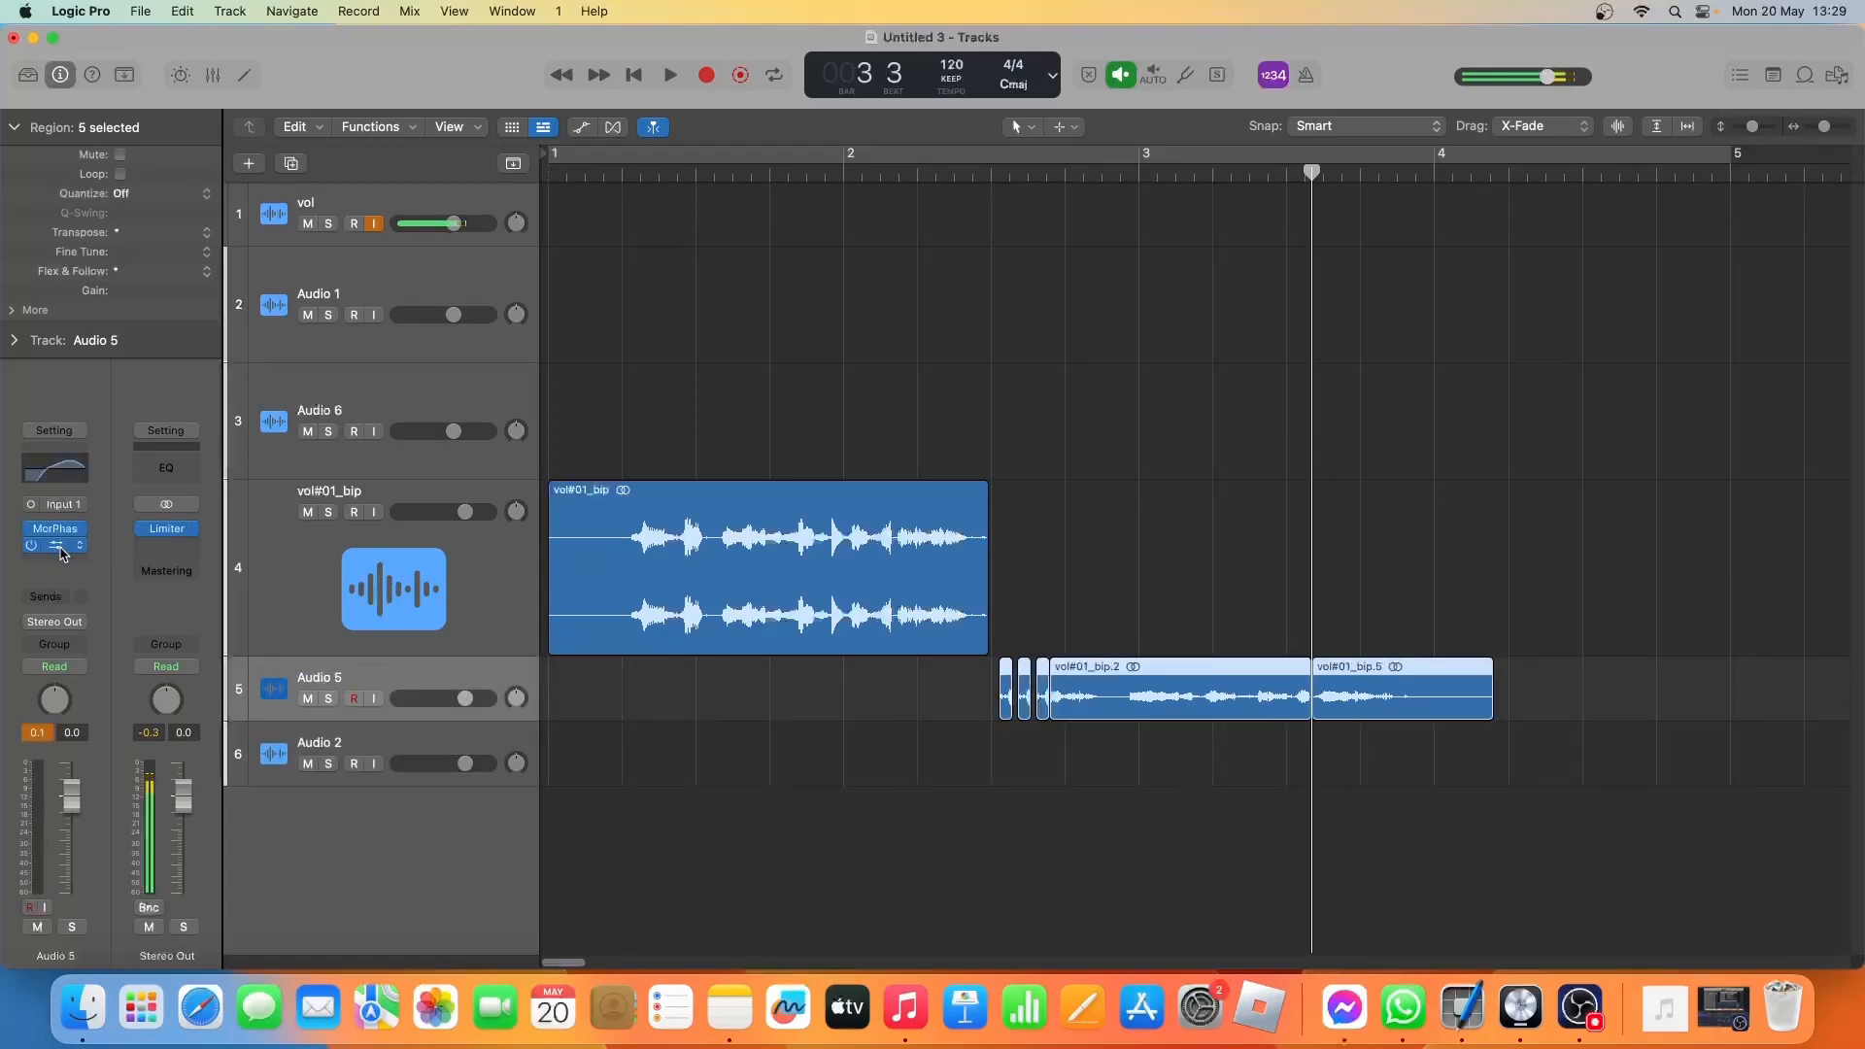
pyautogui.hotkey('ctrl', 'b')
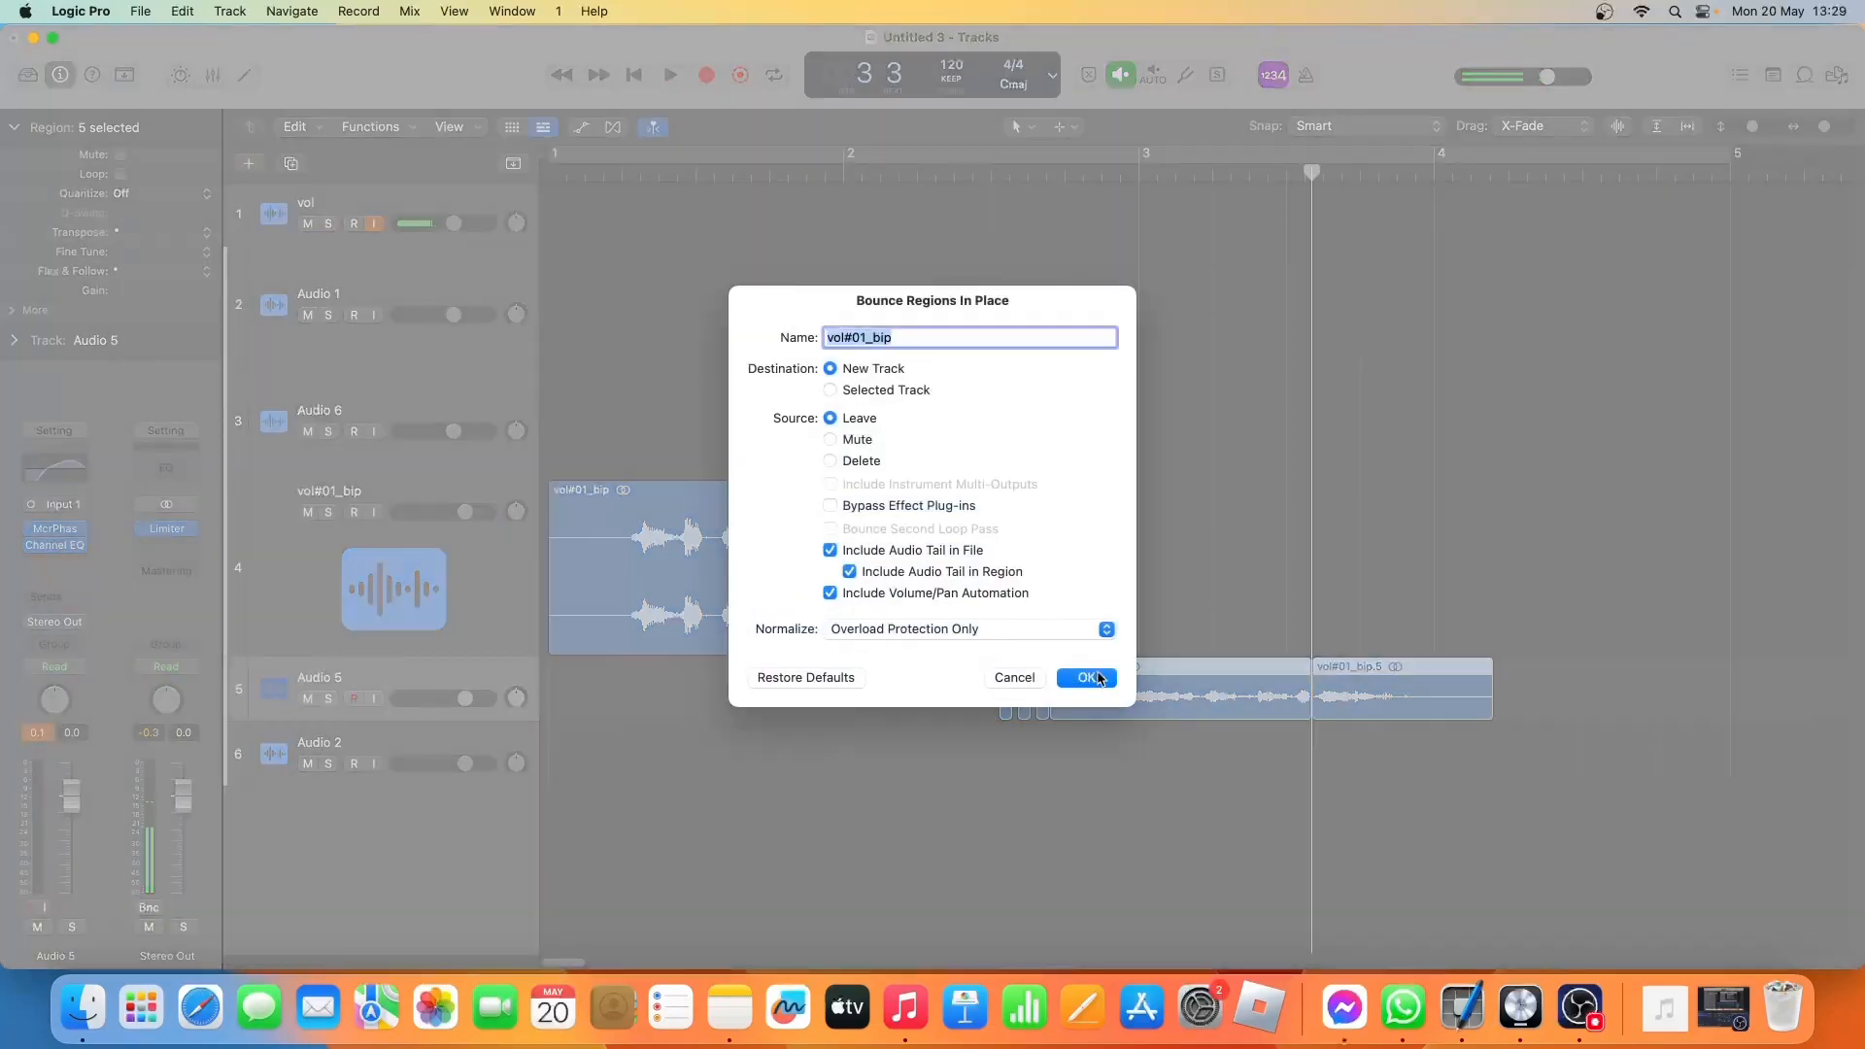
pyautogui.click(1101, 678)
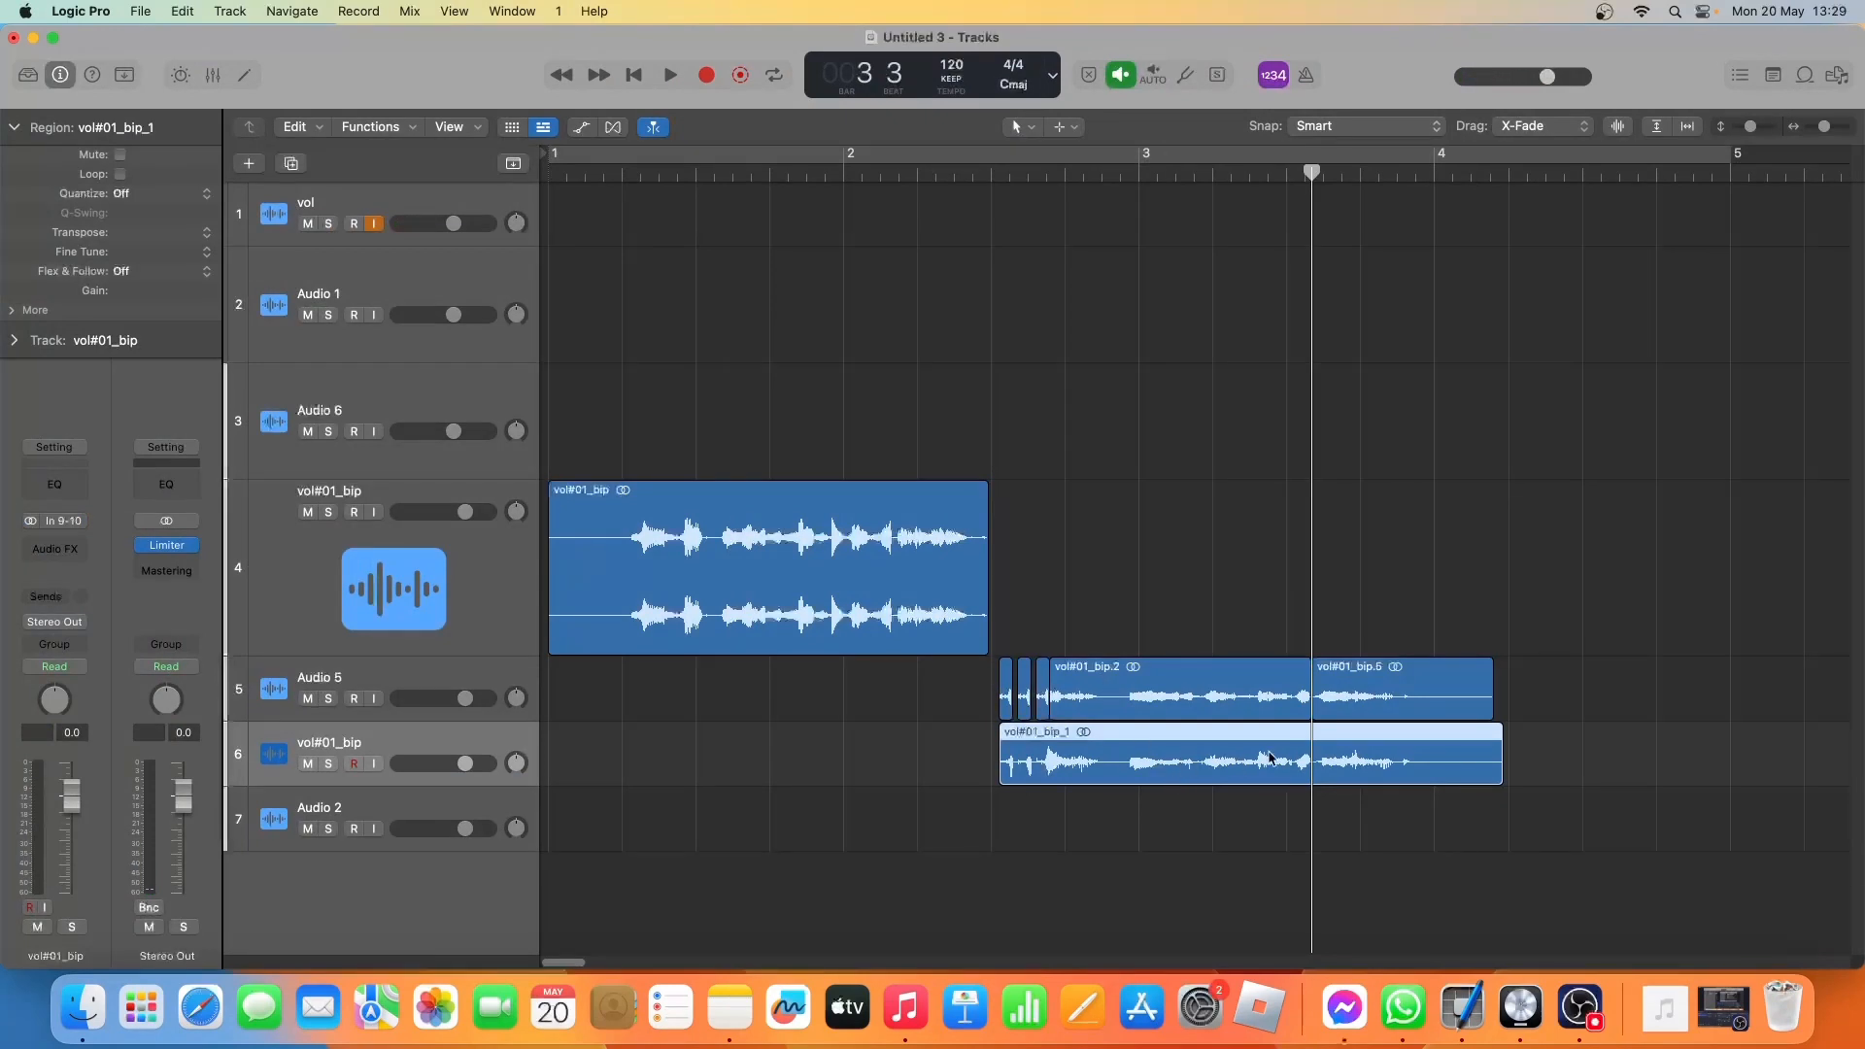
# Split the bounced region at the playhead, keep only its ending, and delete the matching ending from Audio 5.
pyautogui.rightClick(1311, 758)
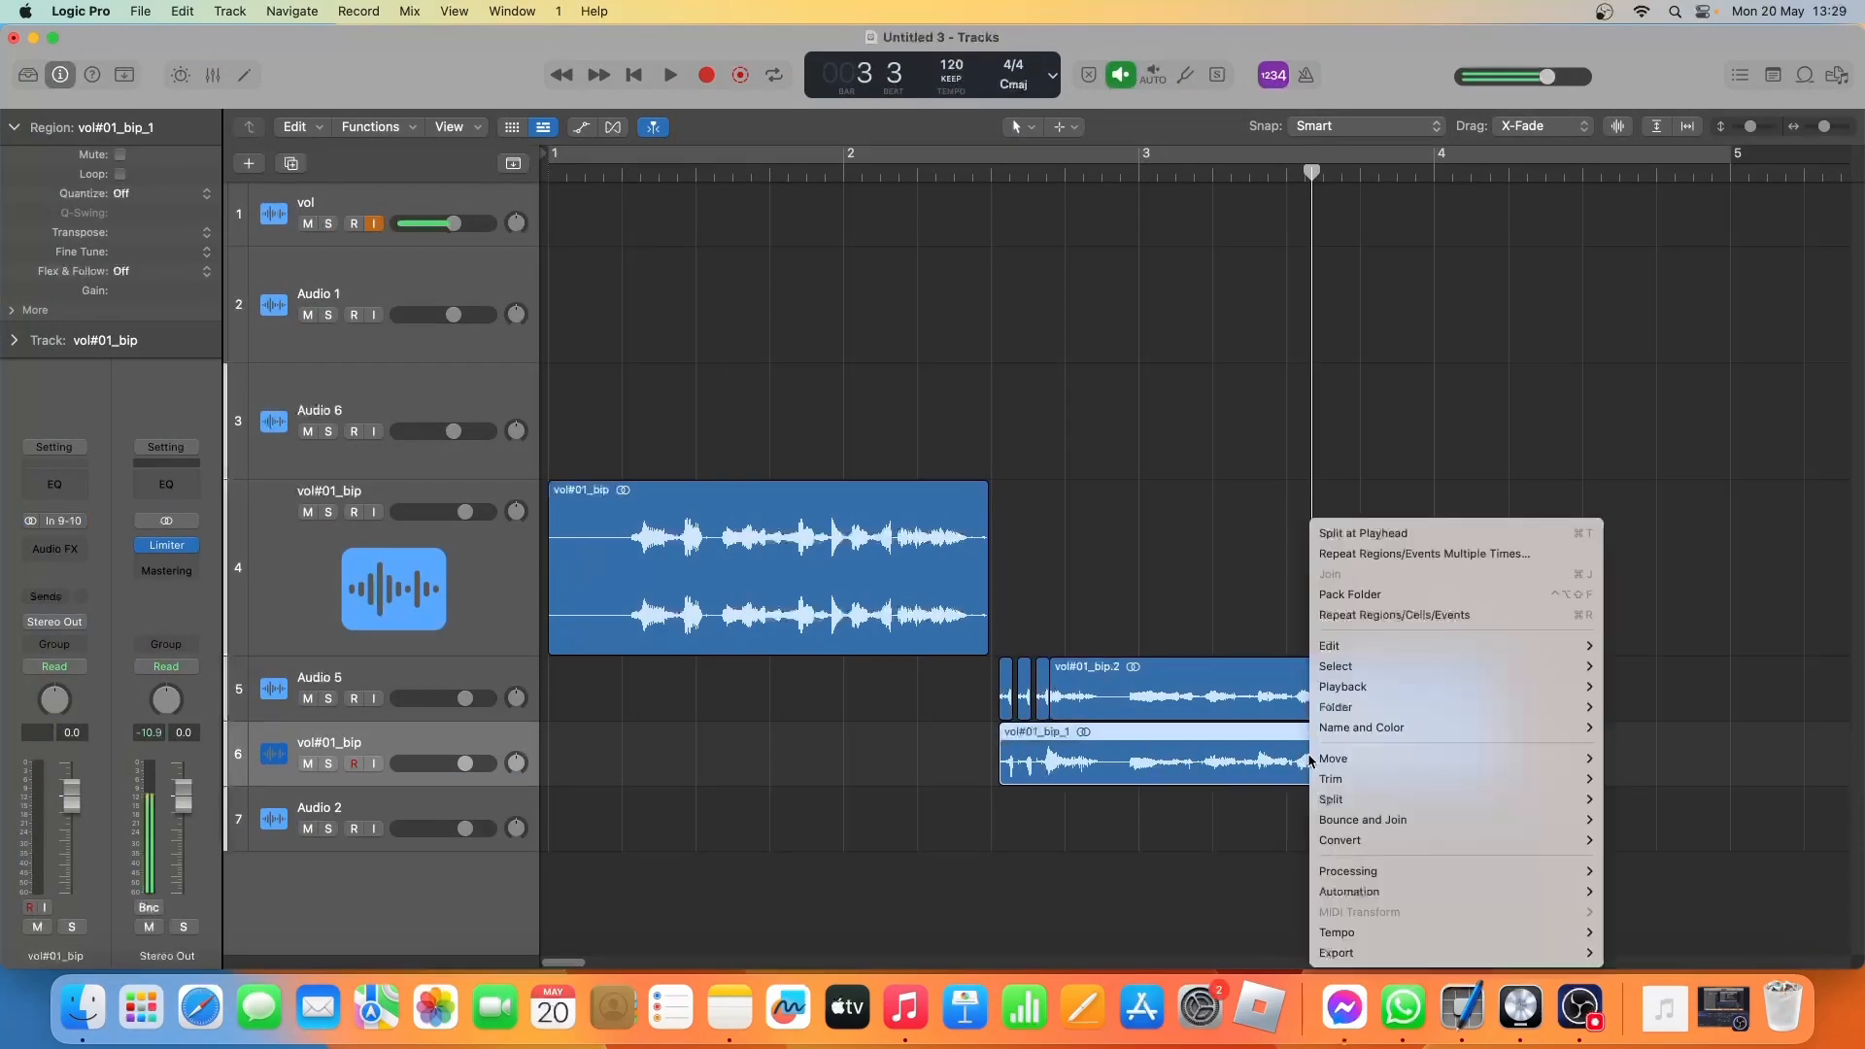
pyautogui.click(1330, 533)
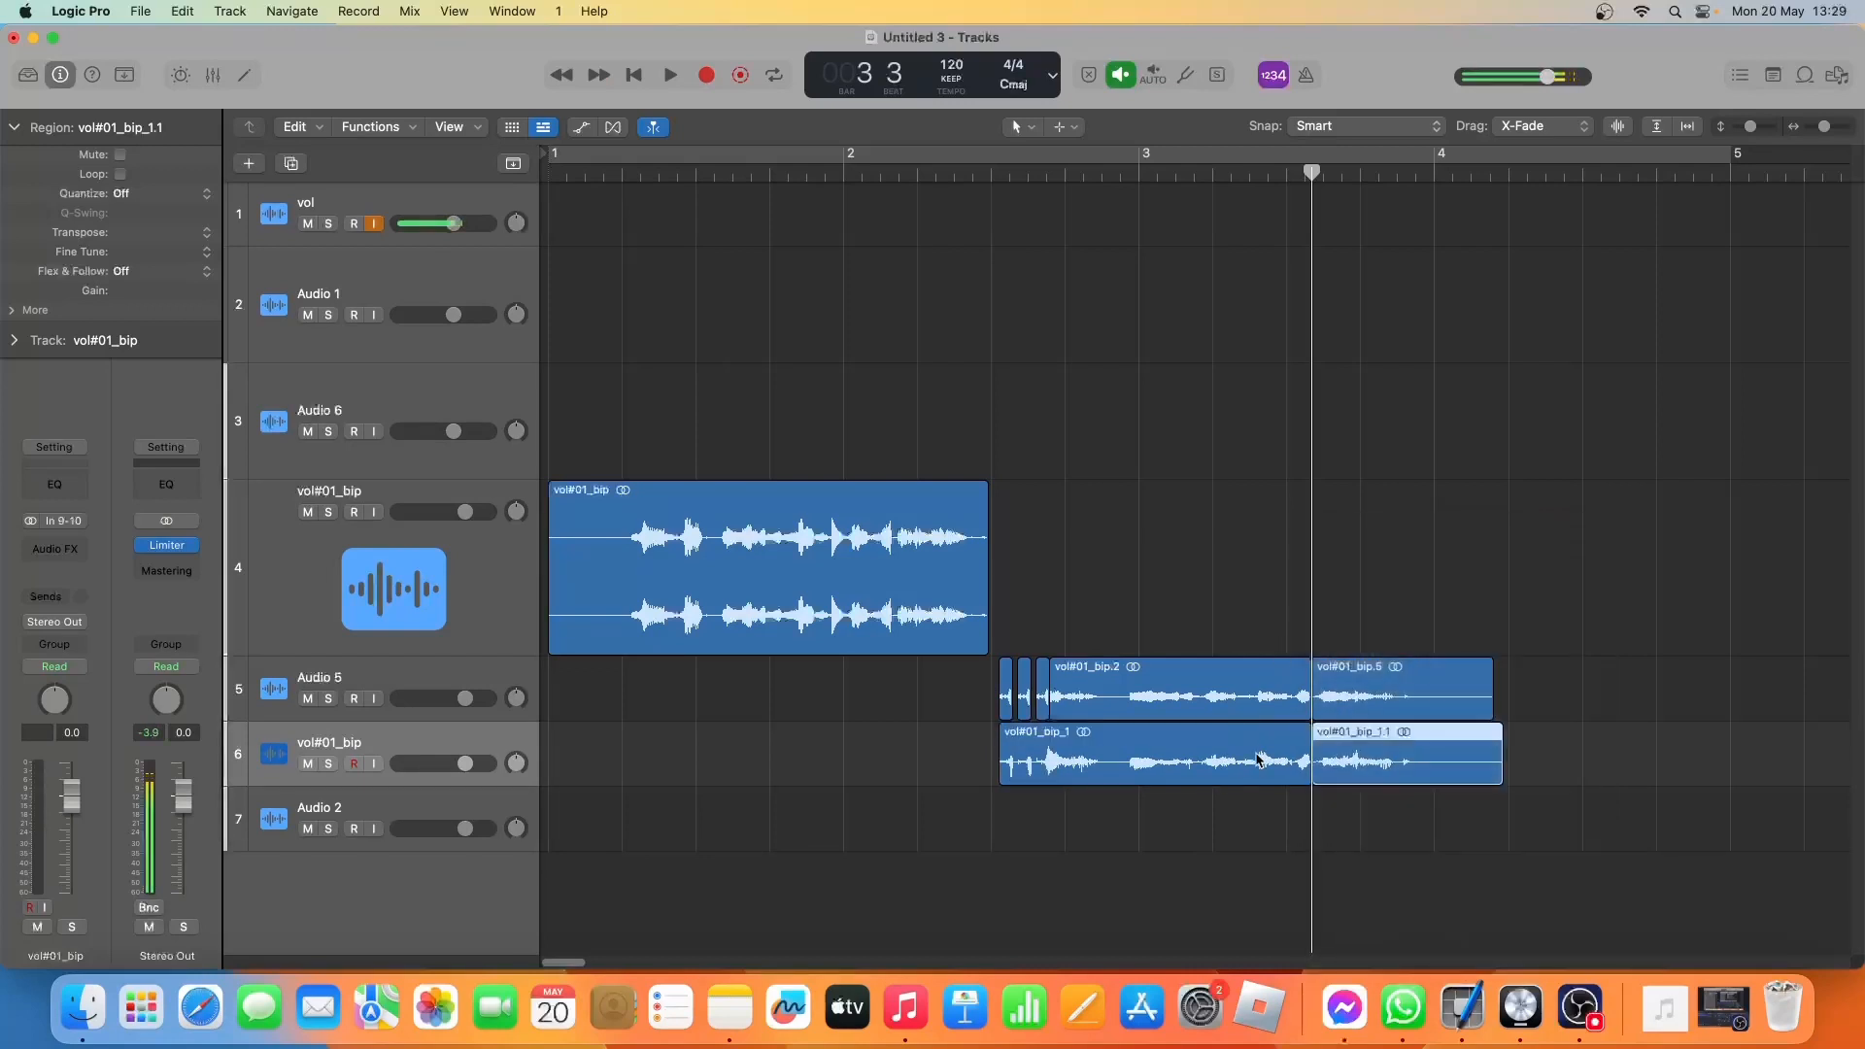
pyautogui.click(1253, 769)
pyautogui.press('Delete')
pyautogui.click(1372, 696)
pyautogui.press('Delete')
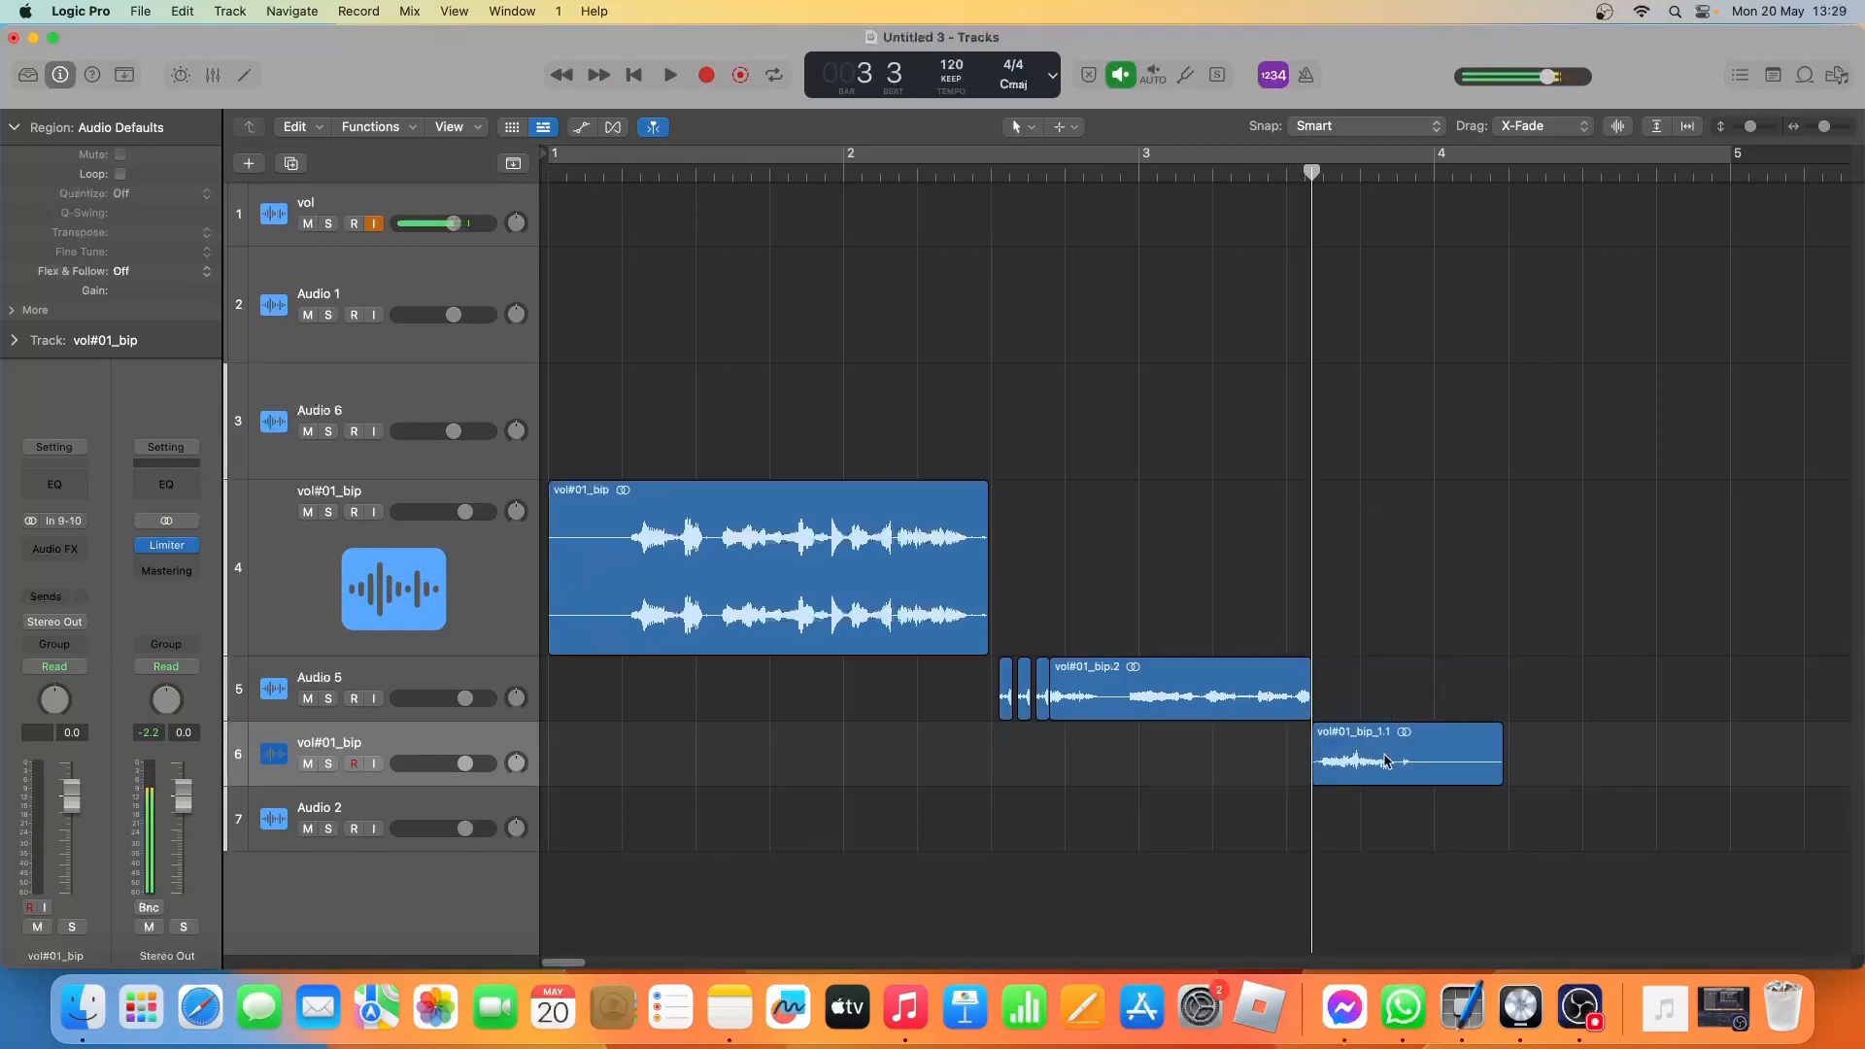
# Audition the remaining bounced ending from about bar 3 beat 3.
pyautogui.click(1387, 781)
pyautogui.press('space')
pyautogui.press('space')
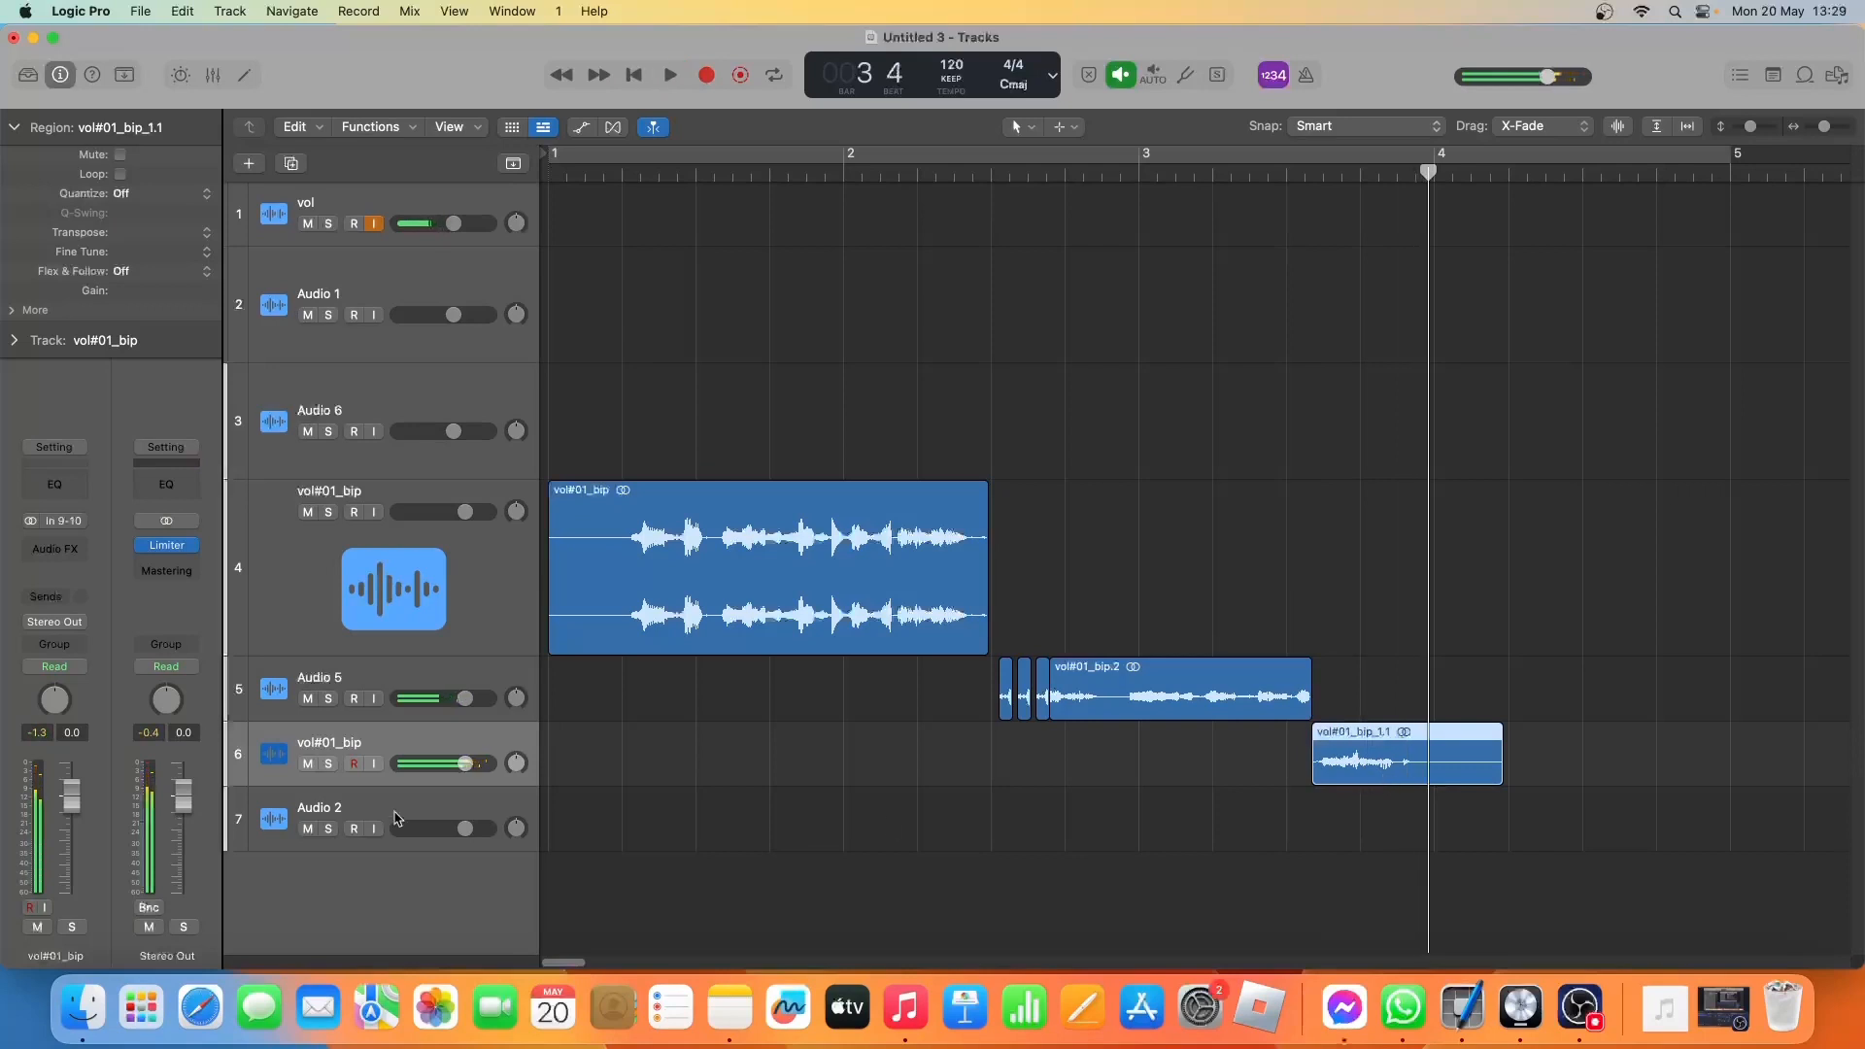
# Add a Sample Delay to the bounced ending's track, set its left delay to 253 samples and audition it.
pyautogui.click(54, 549)
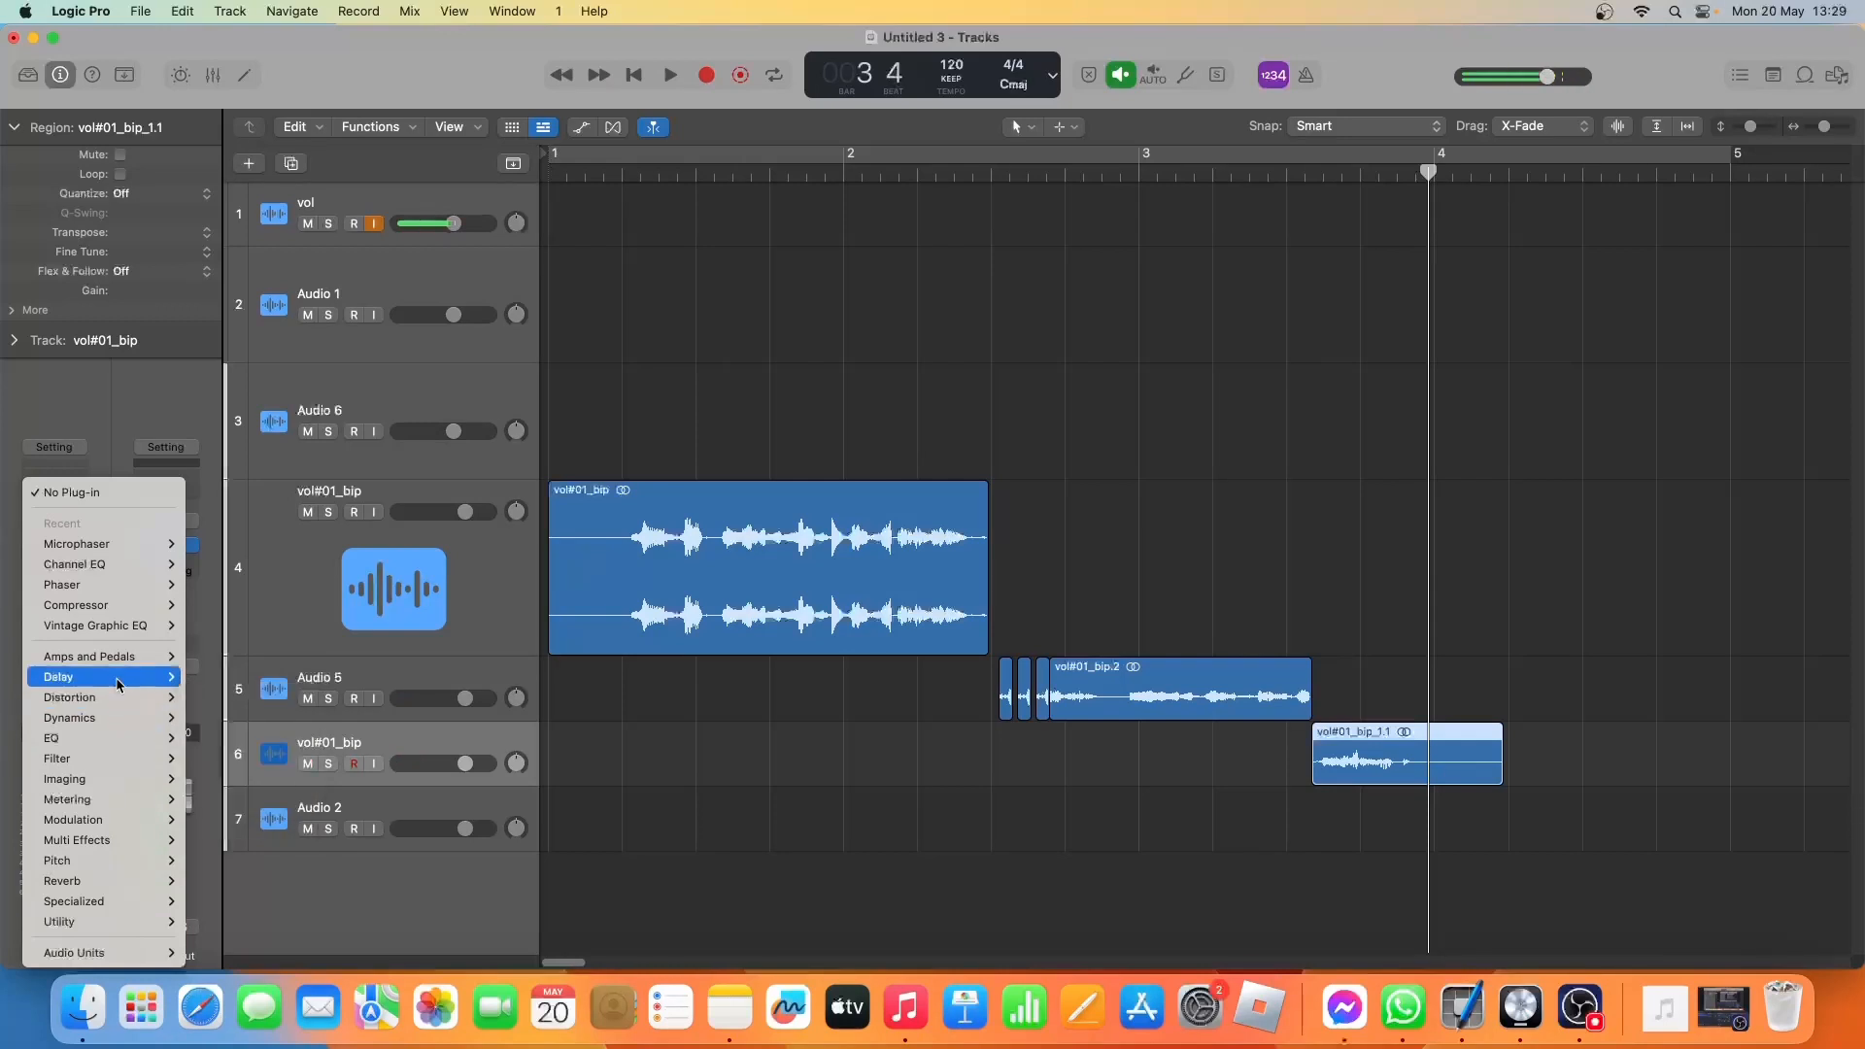
pyautogui.moveTo(116, 677)
pyautogui.moveTo(281, 741)
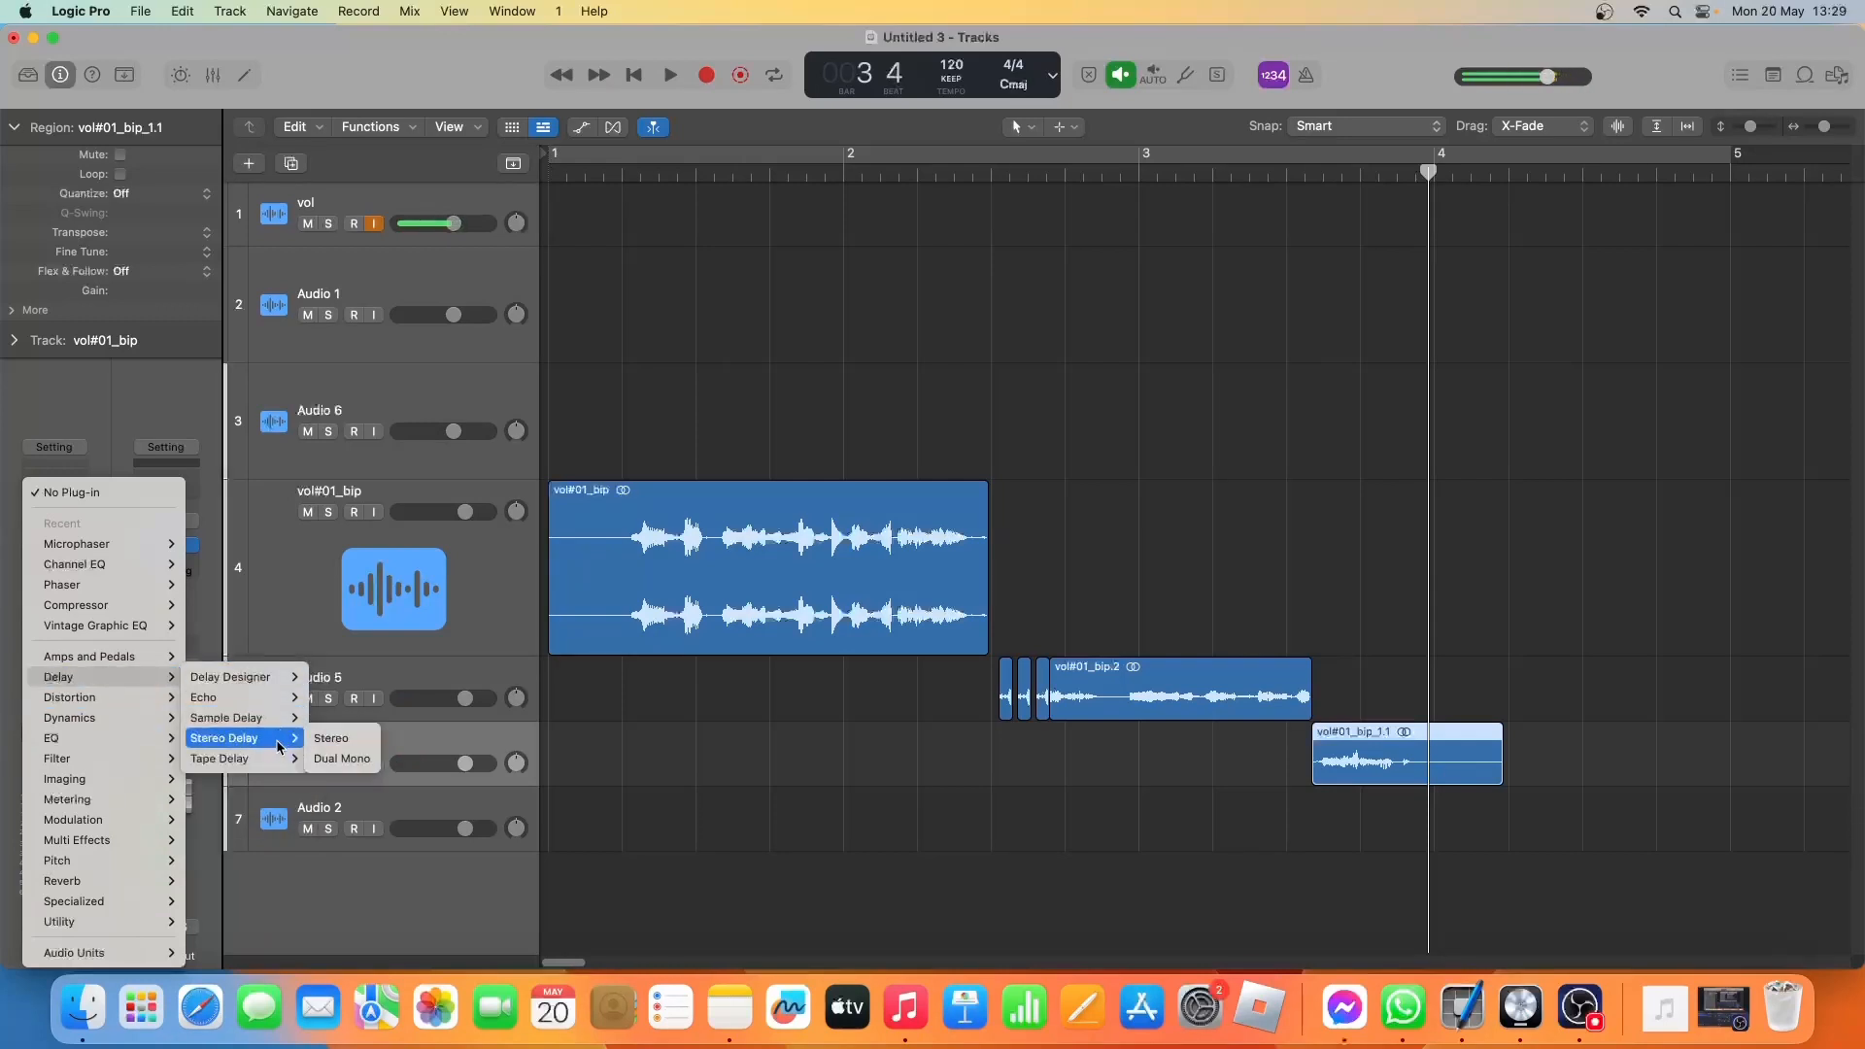
pyautogui.click(330, 718)
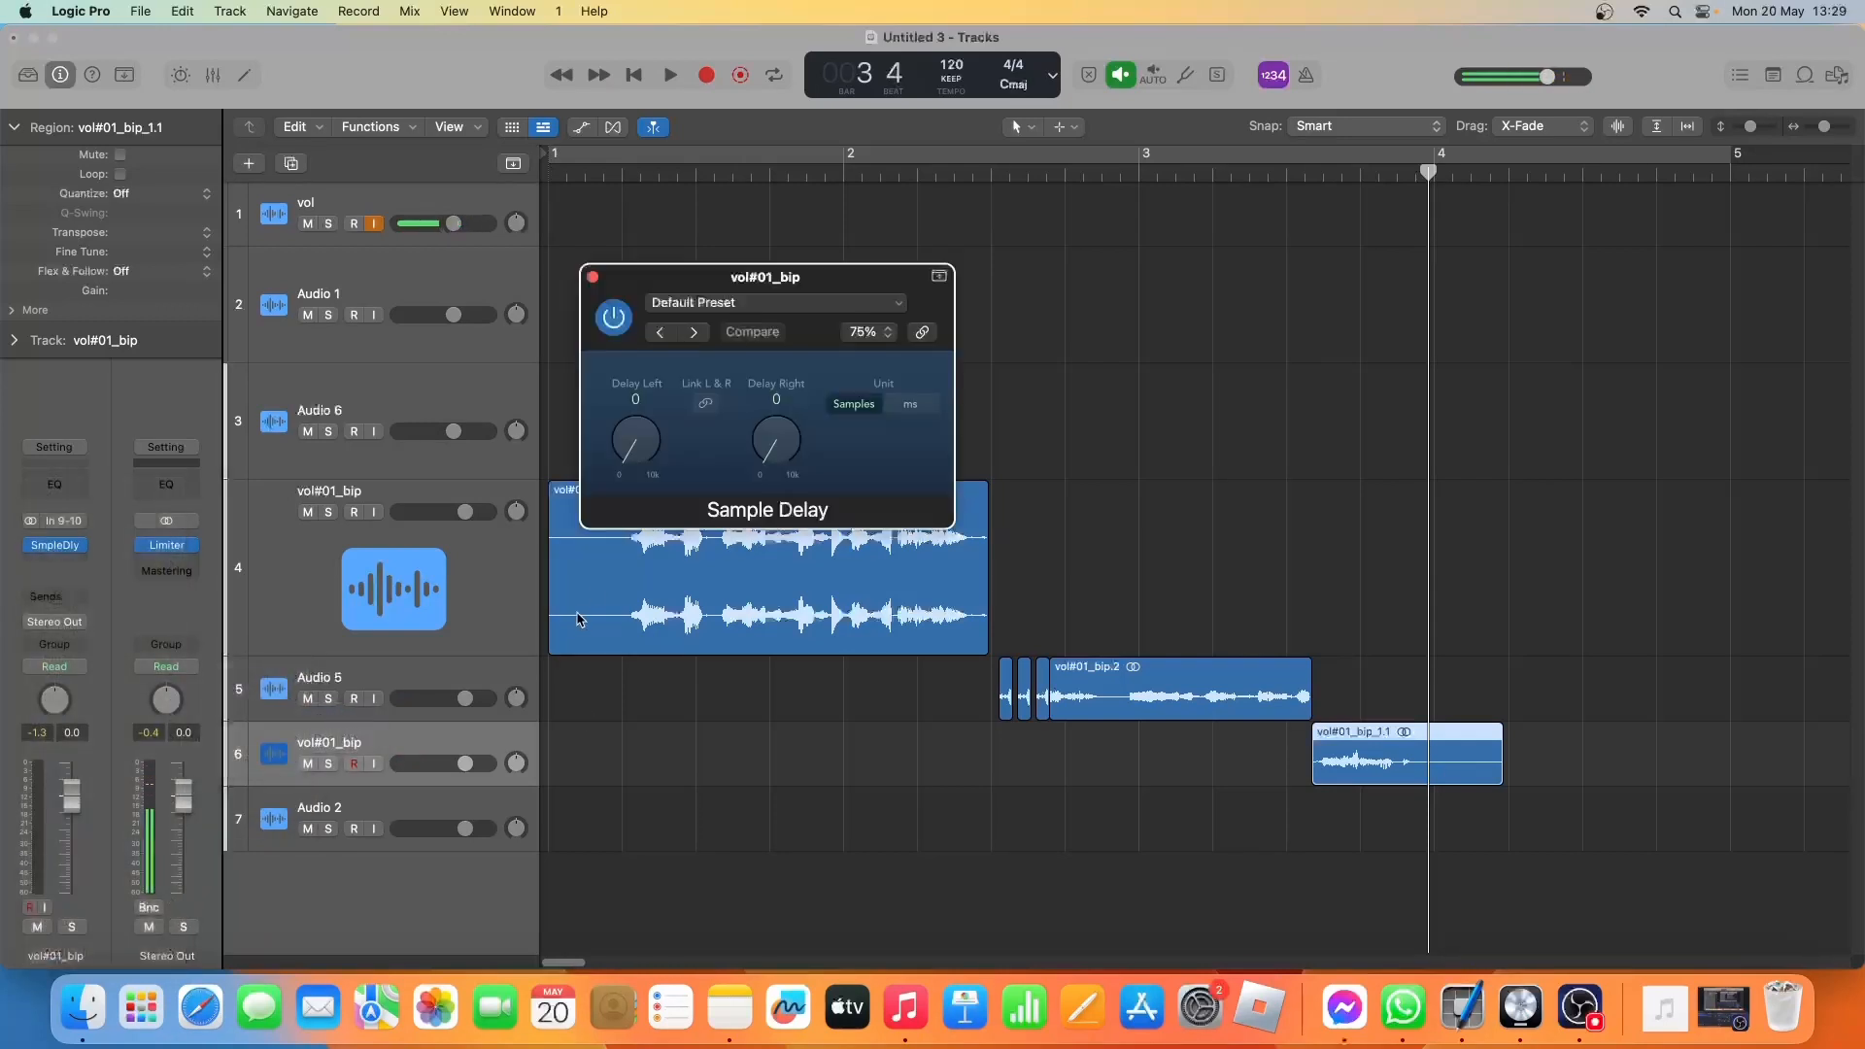
pyautogui.moveTo(639, 449); pyautogui.dragTo(640, 443)
pyautogui.press('space')
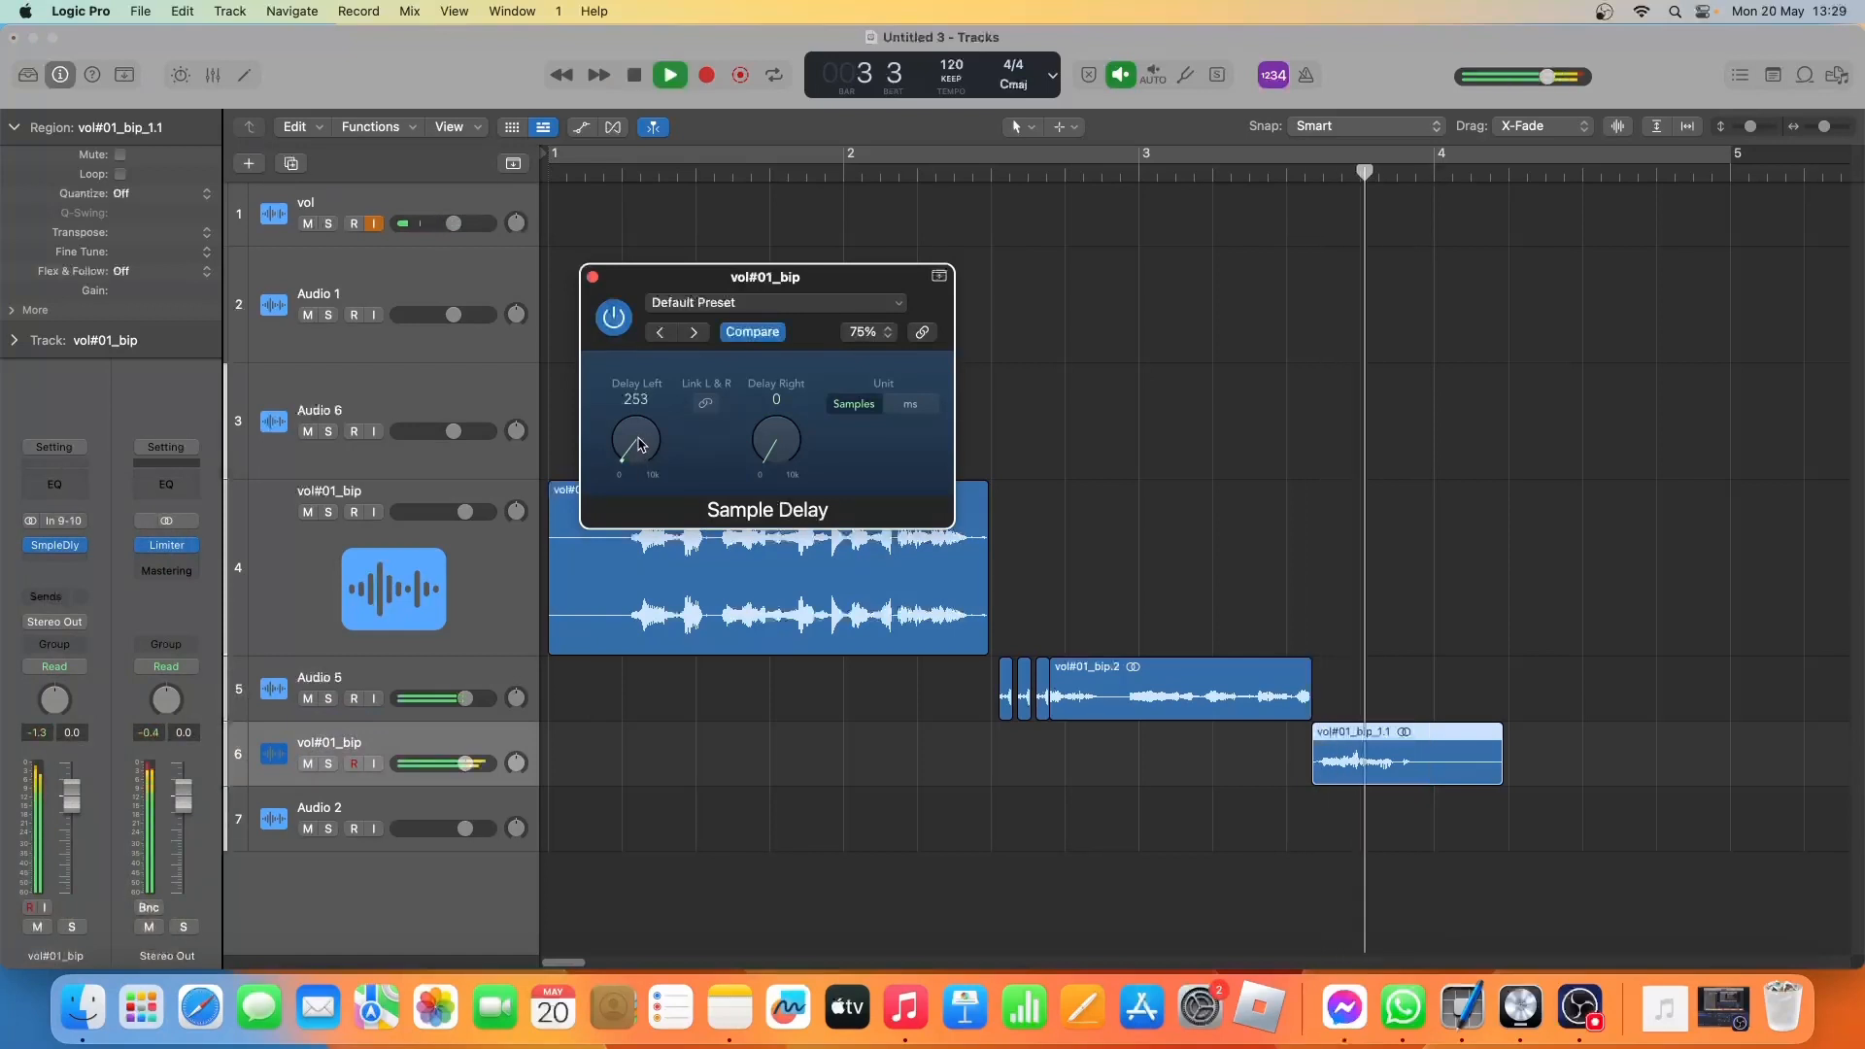
pyautogui.press('space')
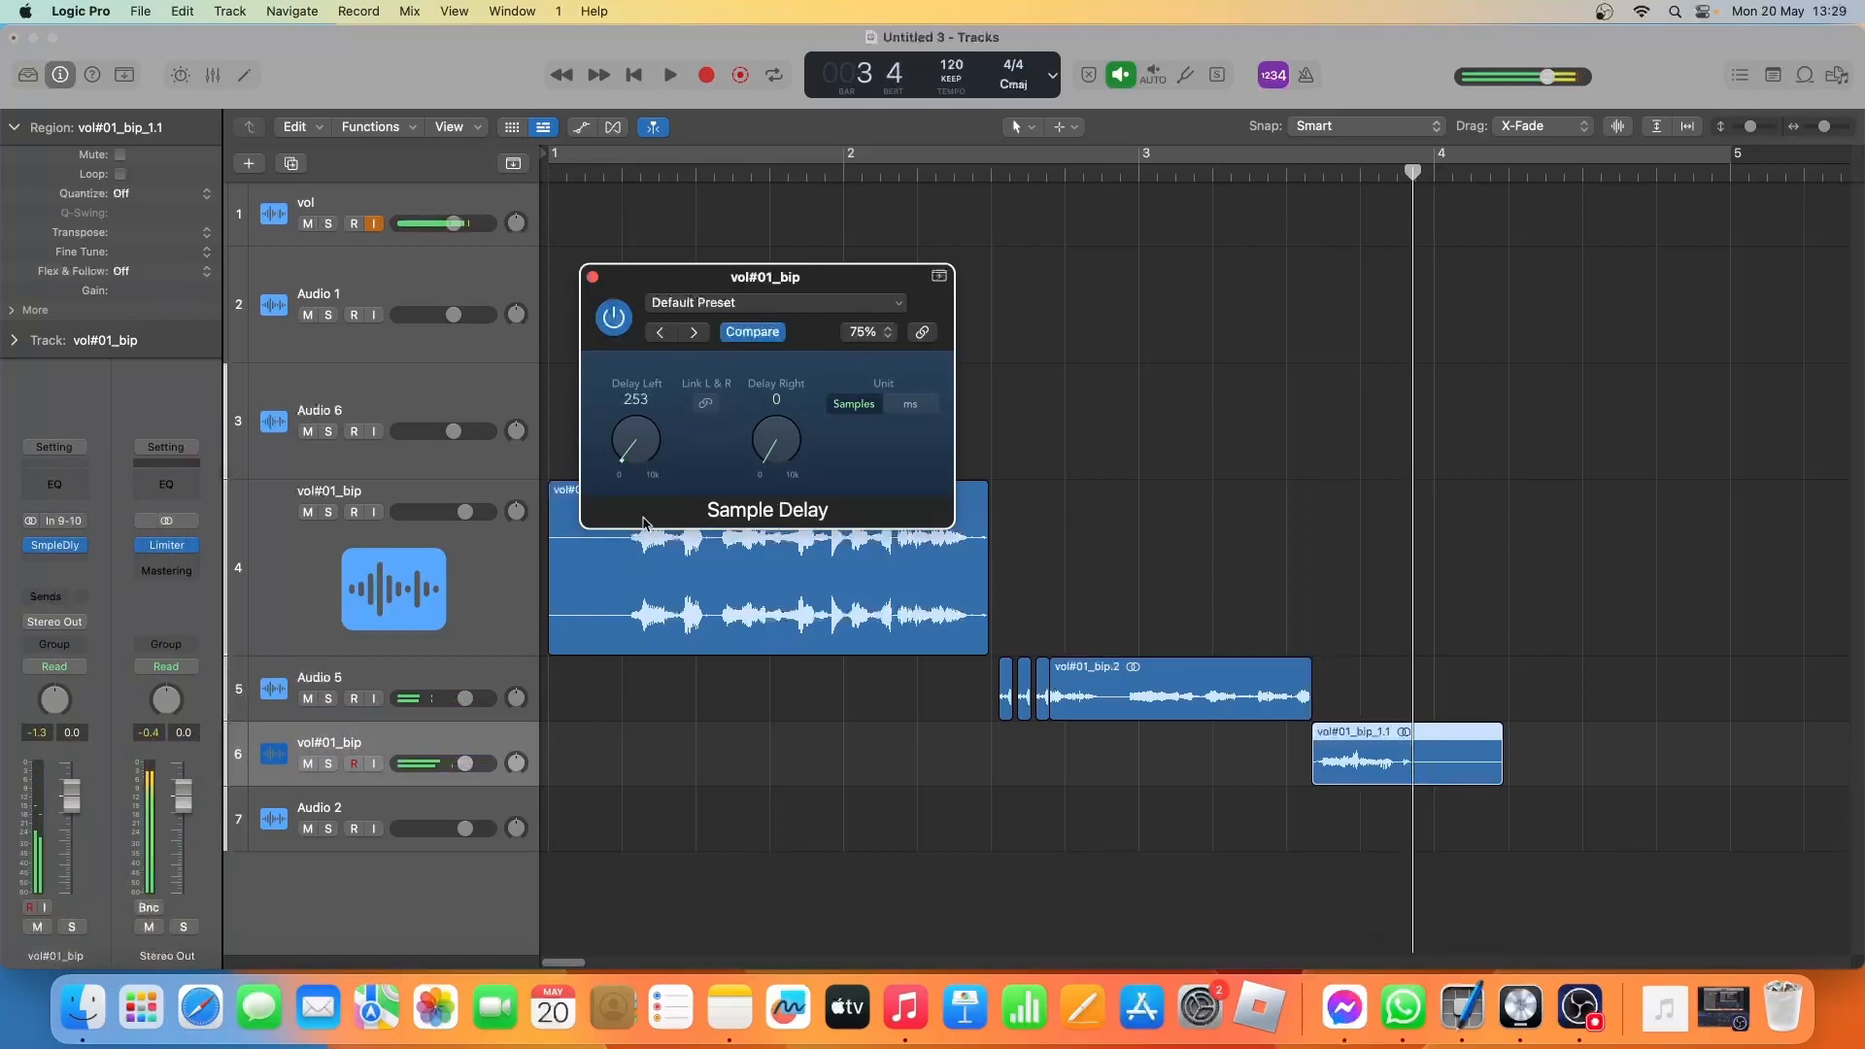
# Replay the vocal through the delayed ending and close the Sample Delay settings.
pyautogui.click(639, 76)
pyautogui.press('space')
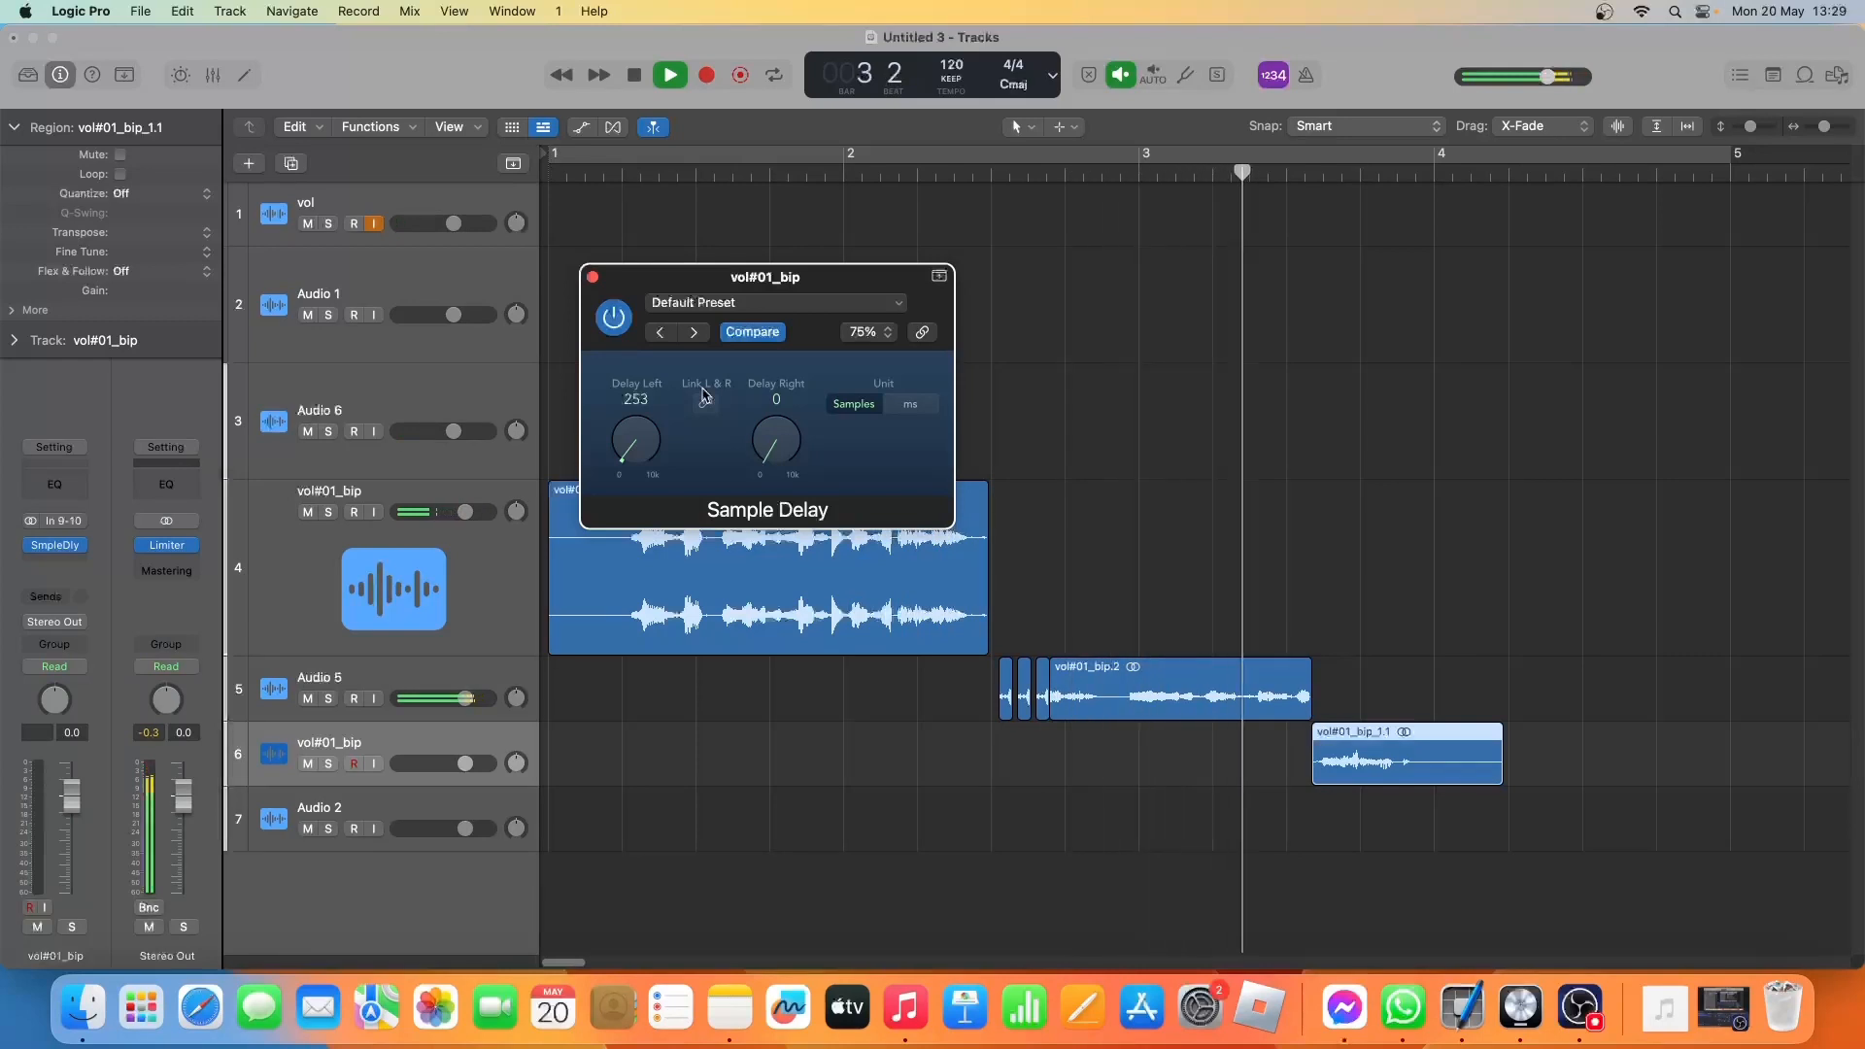
pyautogui.press('space')
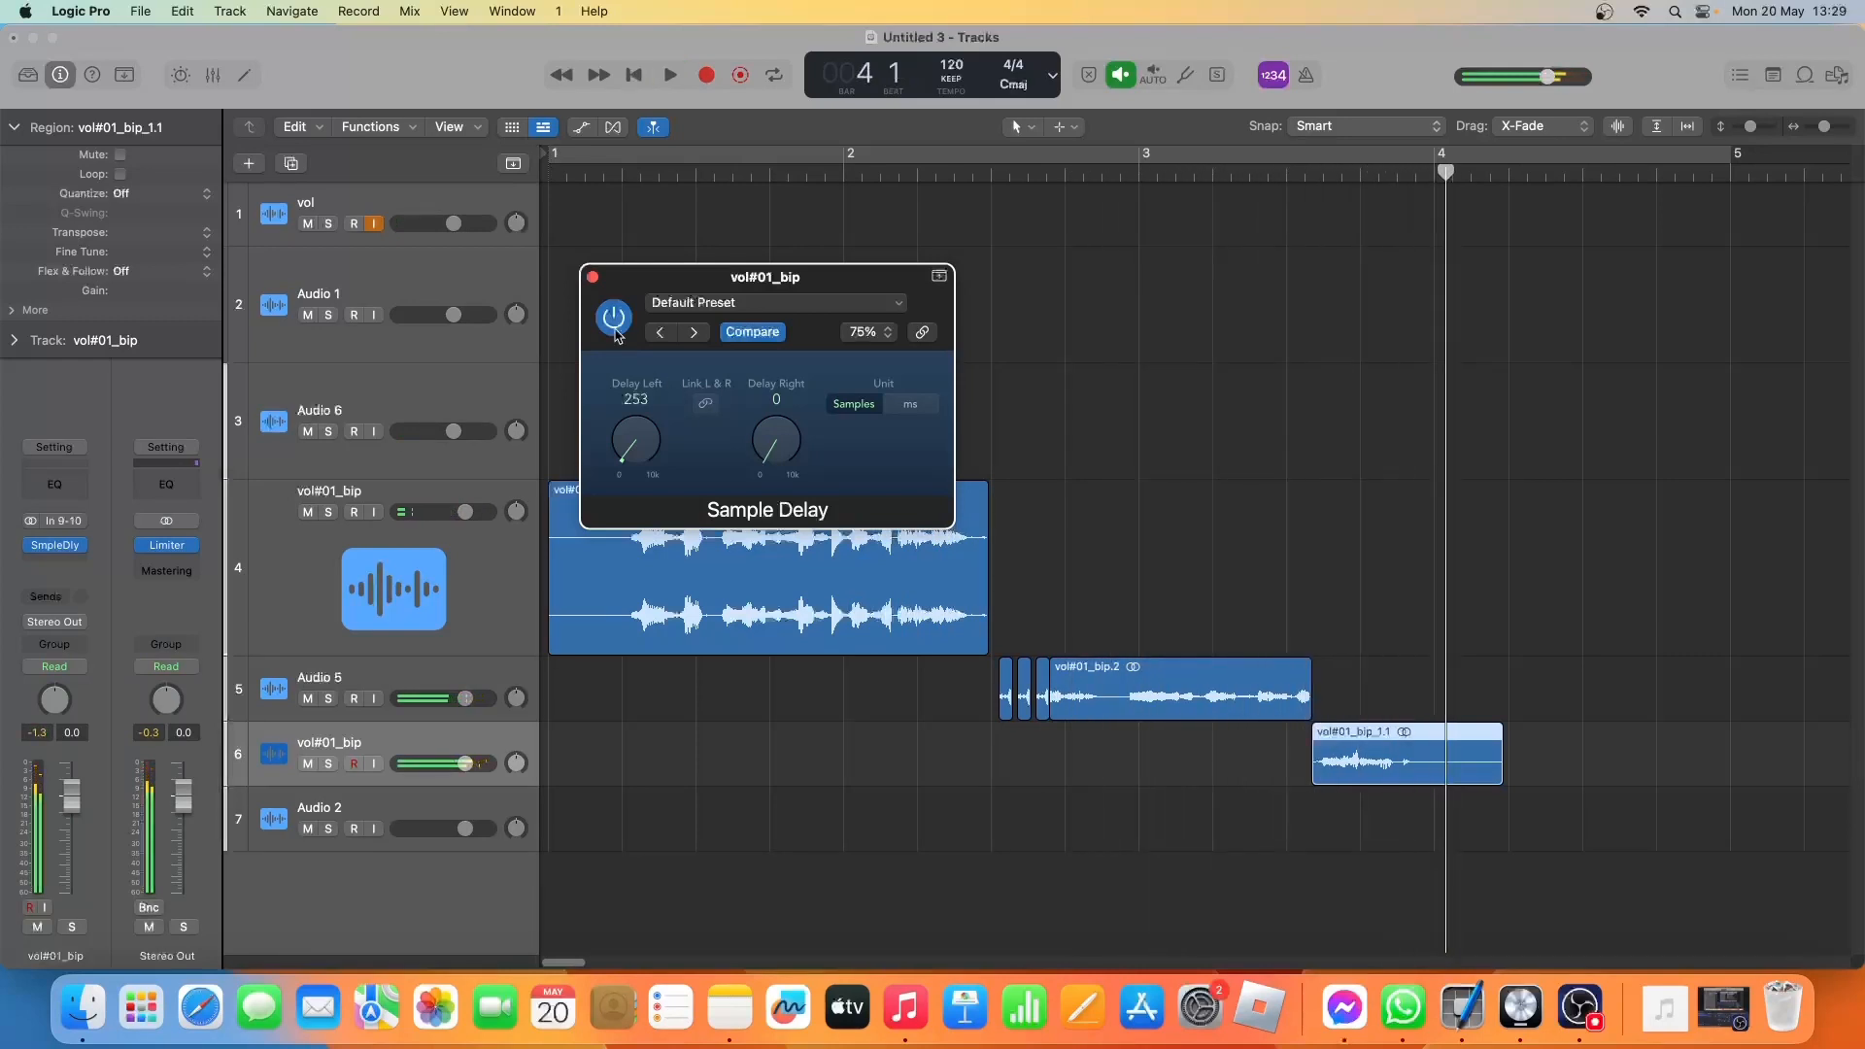
pyautogui.click(593, 278)
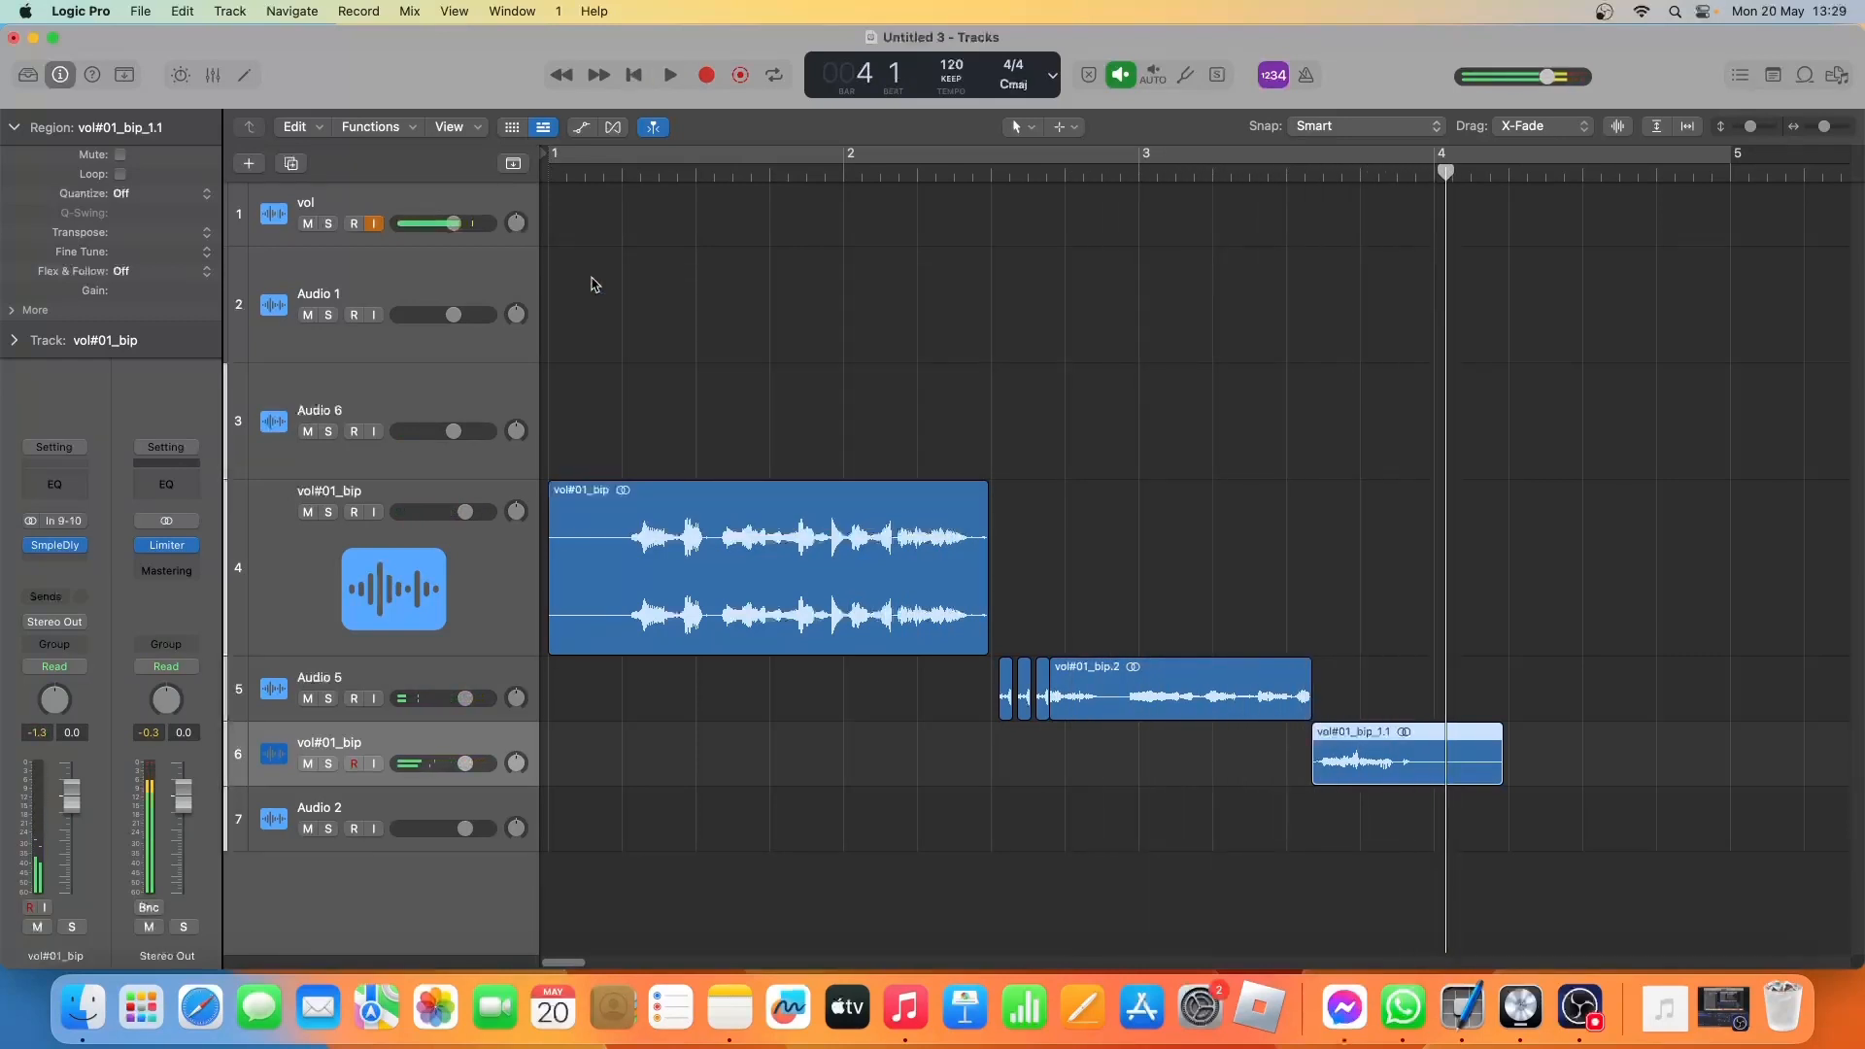